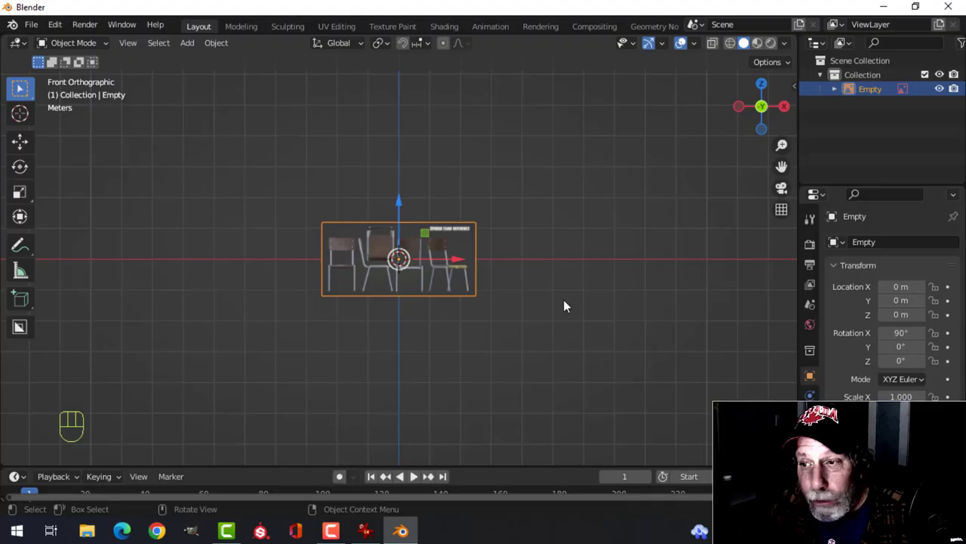
# Examine the chair views in the reference image.
pyautogui.scroll(6, 562, 299)
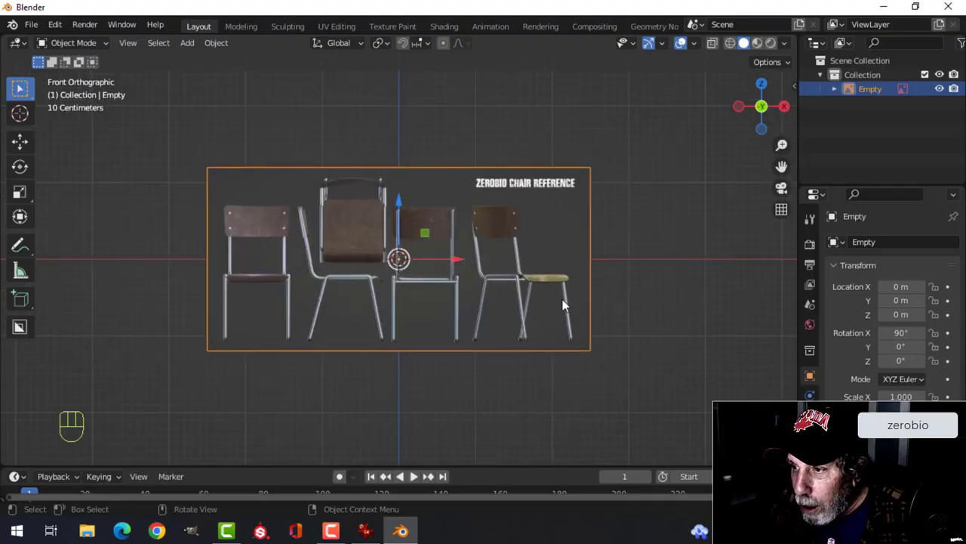
pyautogui.scroll(-1, 662, 269)
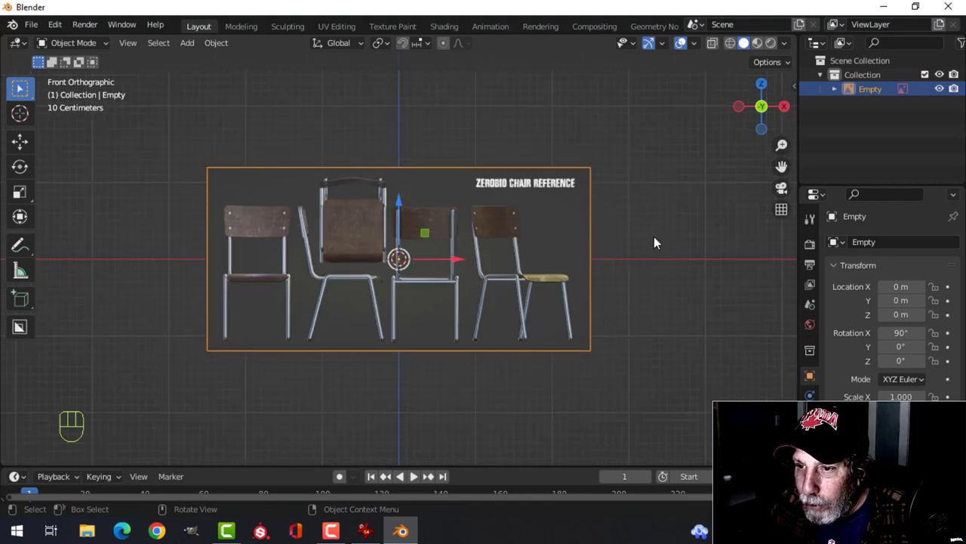
pyautogui.scroll(1, 650, 242)
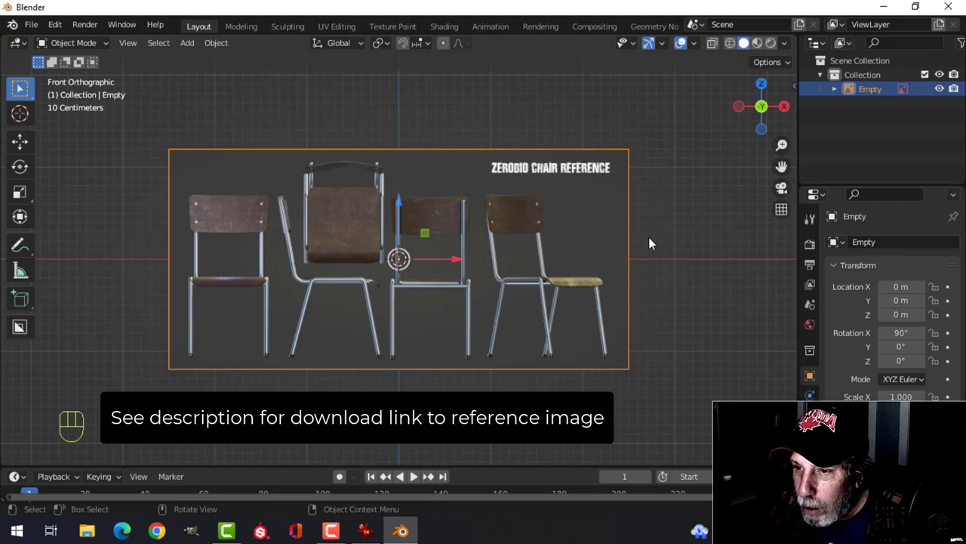
pyautogui.scroll(1, 646, 243)
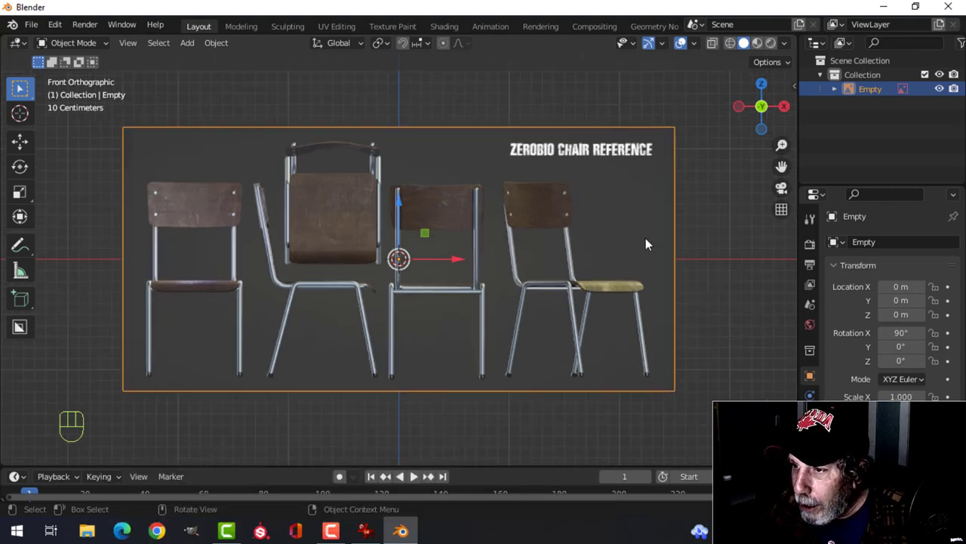
pyautogui.scroll(-1, 646, 243)
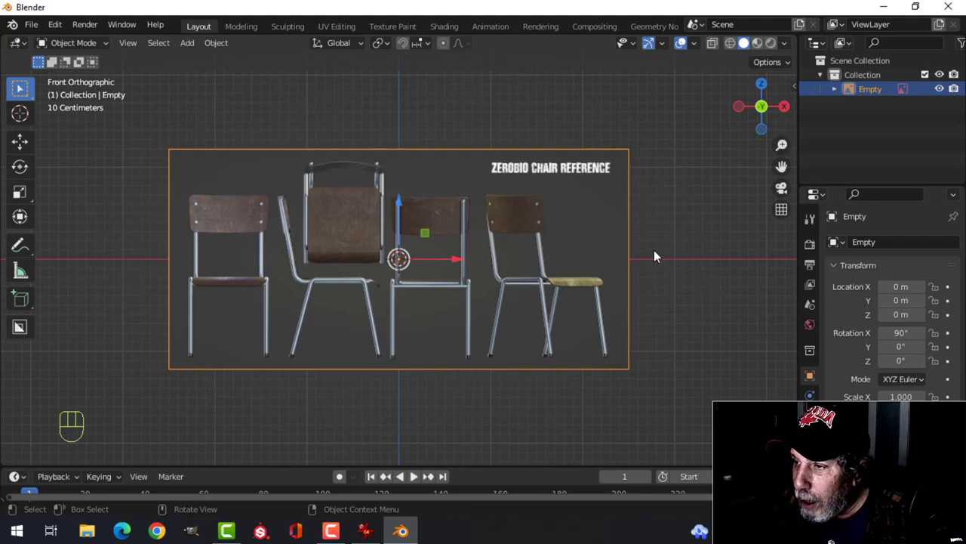
pyautogui.scroll(-3, 654, 257)
pyautogui.scroll(1, 581, 254)
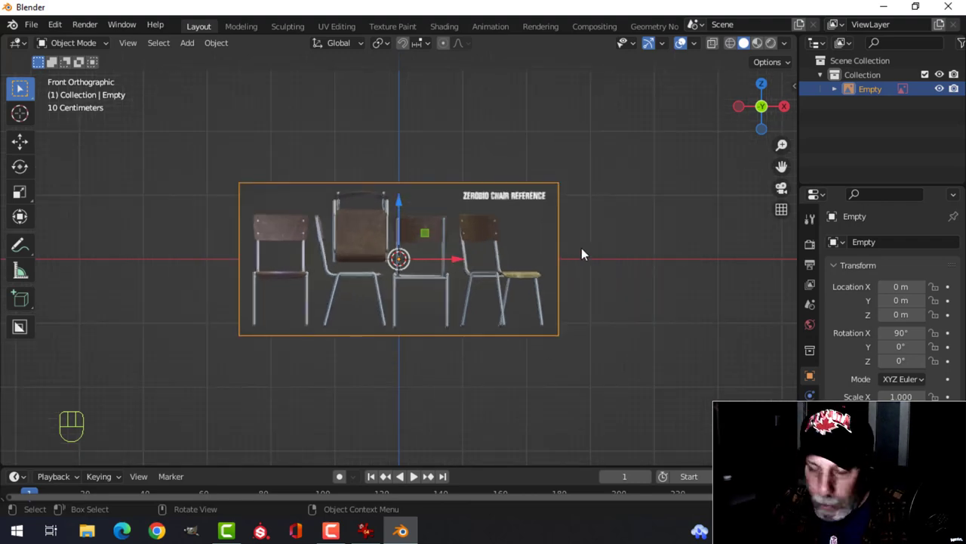
pyautogui.hotkey('shift', 'a')
pyautogui.moveTo(581, 251)
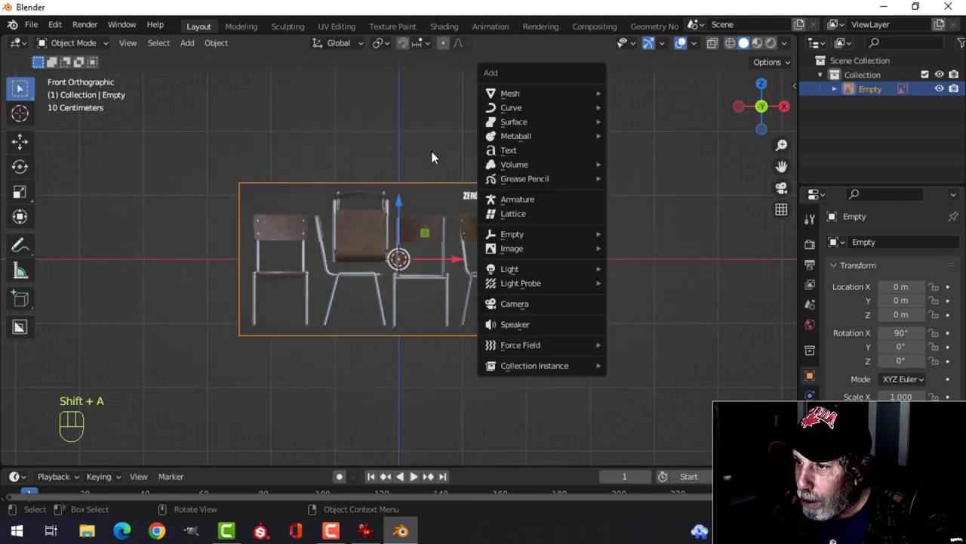
# Scale the chair reference image up by a factor of 3.
pyautogui.write('s')
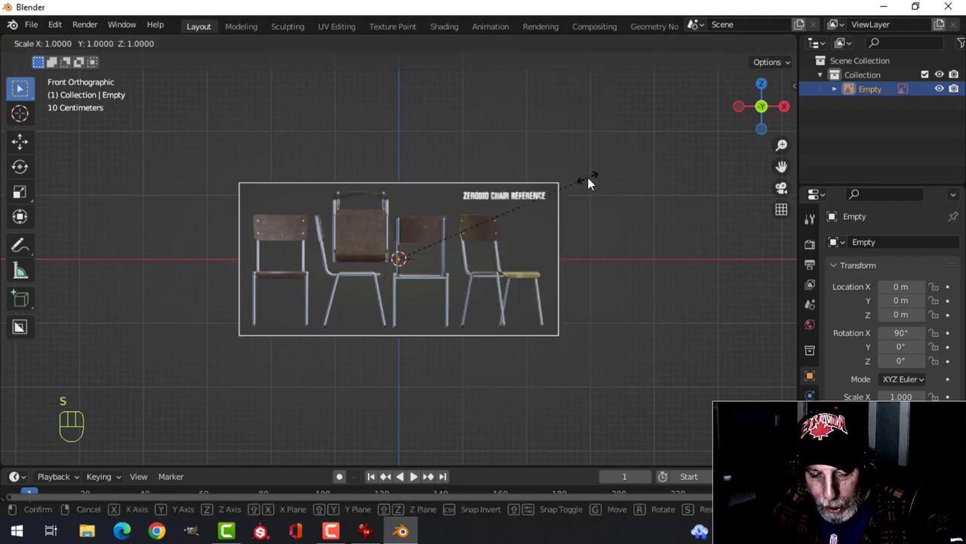
pyautogui.write('3')
pyautogui.click(588, 179)
pyautogui.scroll(-2, 448, 253)
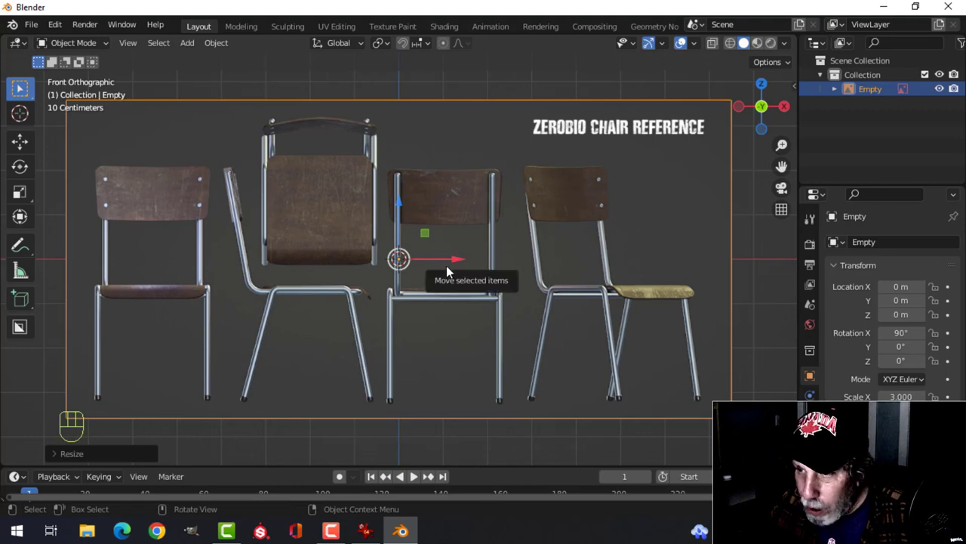
# Move the reference image by about 1.79 m in X and -1.17 m in Z to centre the top-view seat on the origin.
pyautogui.press('g')
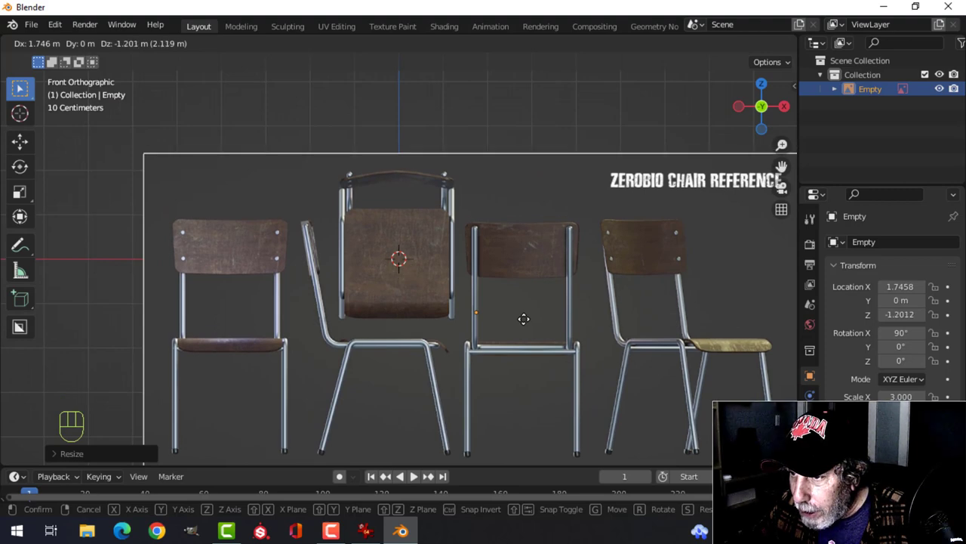
pyautogui.click(524, 318)
pyautogui.scroll(2, 391, 257)
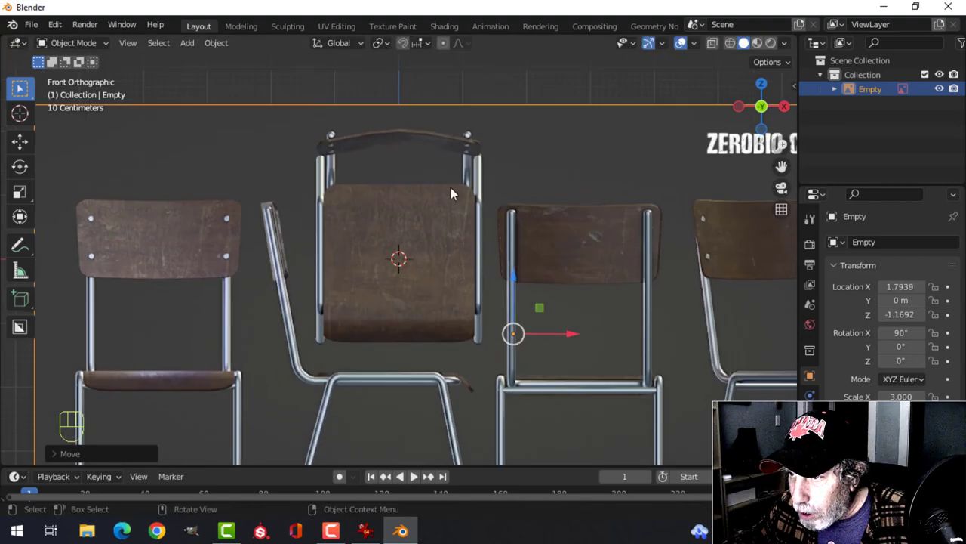
# Push the reference image back about 3.63 m along Y, behind the modelling area, and return to the front view.
pyautogui.scroll(-5, 435, 188)
pyautogui.press('KP_3')
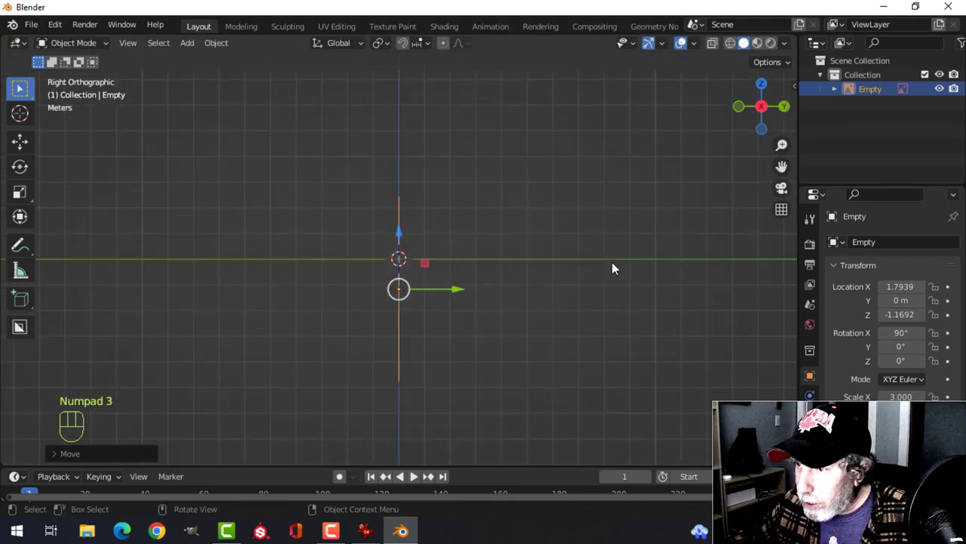
pyautogui.moveTo(459, 292); pyautogui.dragTo(552, 289)
pyautogui.press('KP_1')
pyautogui.scroll(5, 628, 268)
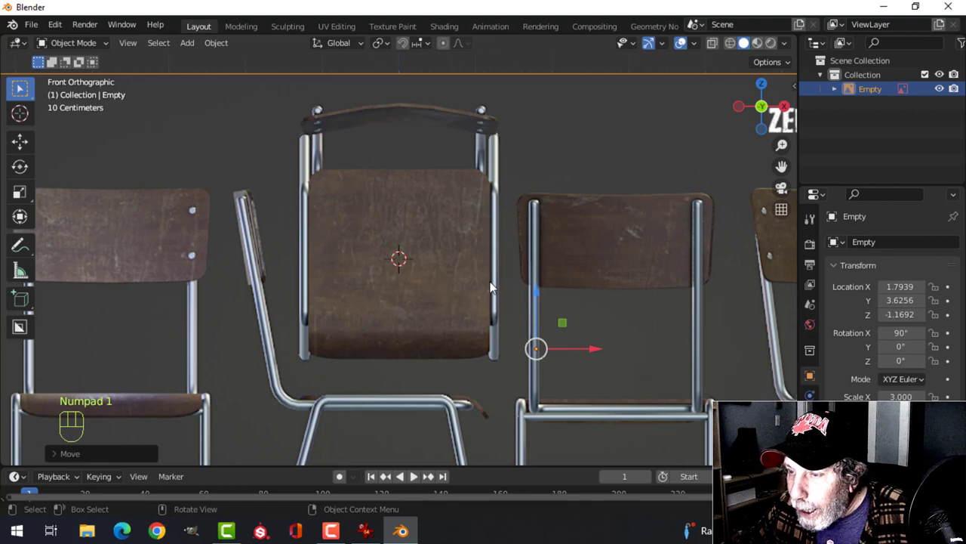
pyautogui.scroll(-1, 489, 287)
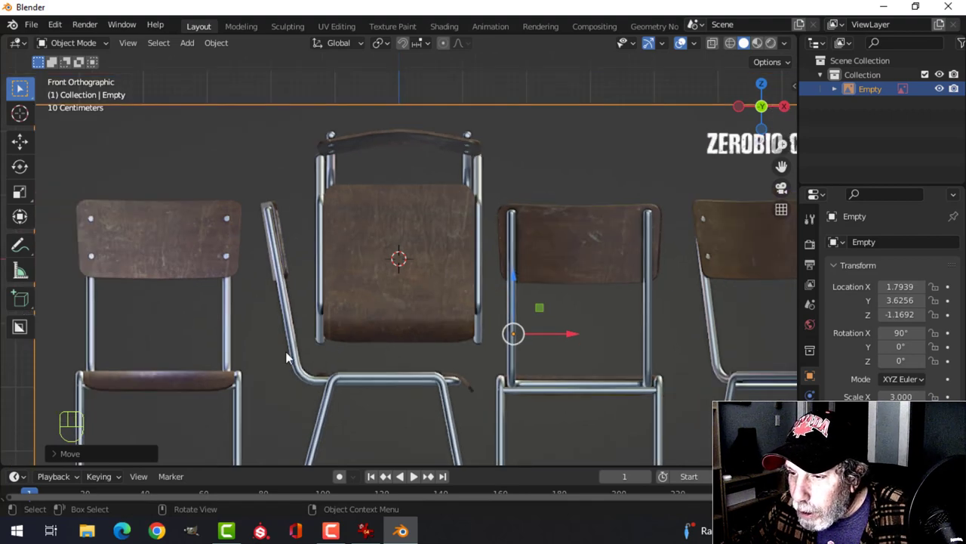
pyautogui.scroll(1, 483, 295)
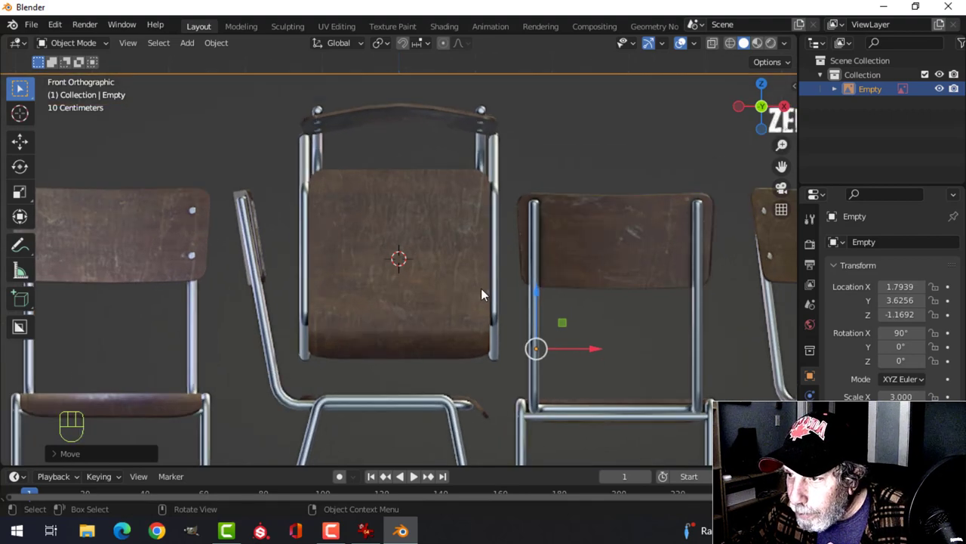
# Add a mesh plane and scale its geometry in Edit Mode to match the width of the seat in the top-view reference.
pyautogui.hotkey('shift', 'a')
pyautogui.moveTo(468, 118)
pyautogui.click(559, 117)
pyautogui.press('Tab')
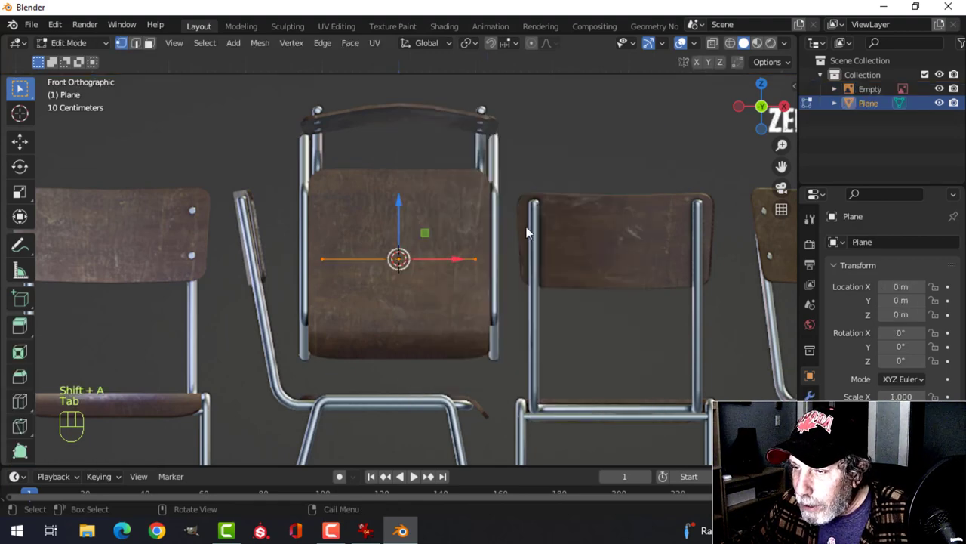
pyautogui.press('s')
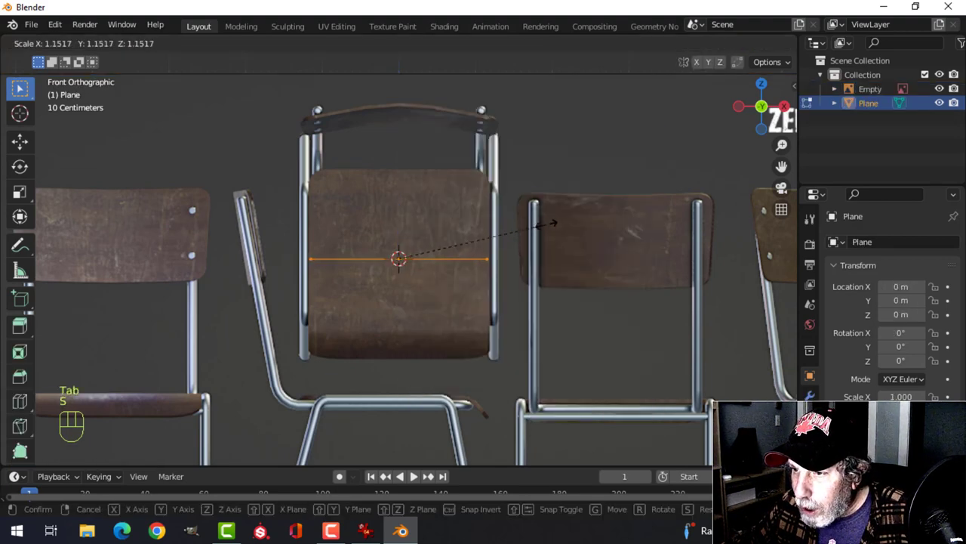
pyautogui.click(550, 224)
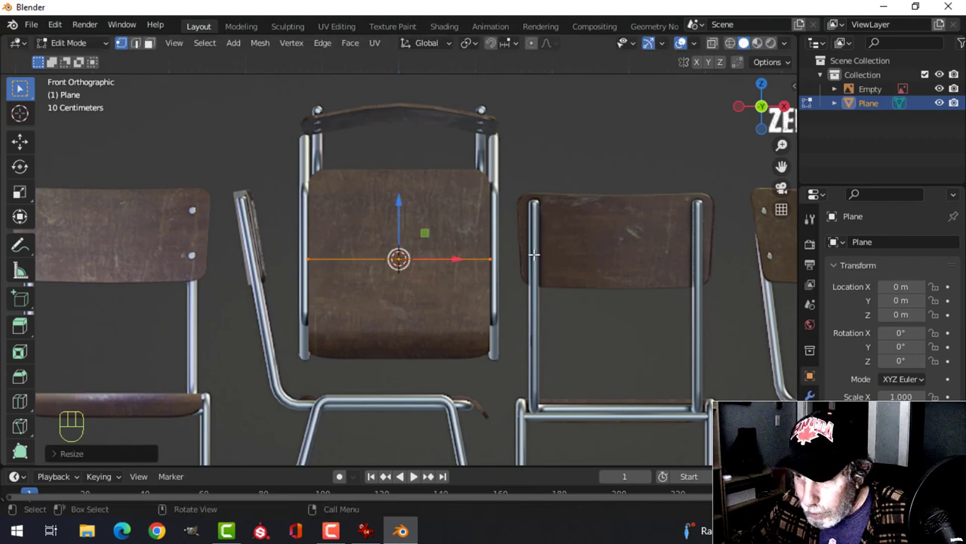
# Rotate the plane's geometry 90° about the X axis and switch the viewport to wireframe shading.
pyautogui.press('r')
pyautogui.press('x')
pyautogui.press('9')
pyautogui.press('0')
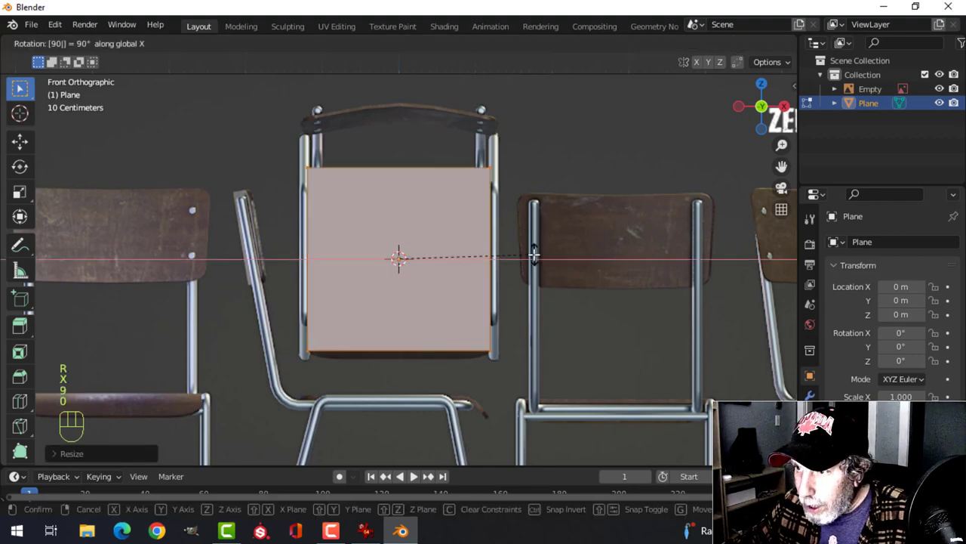
pyautogui.click(533, 255)
pyautogui.press('z')
pyautogui.click(428, 259)
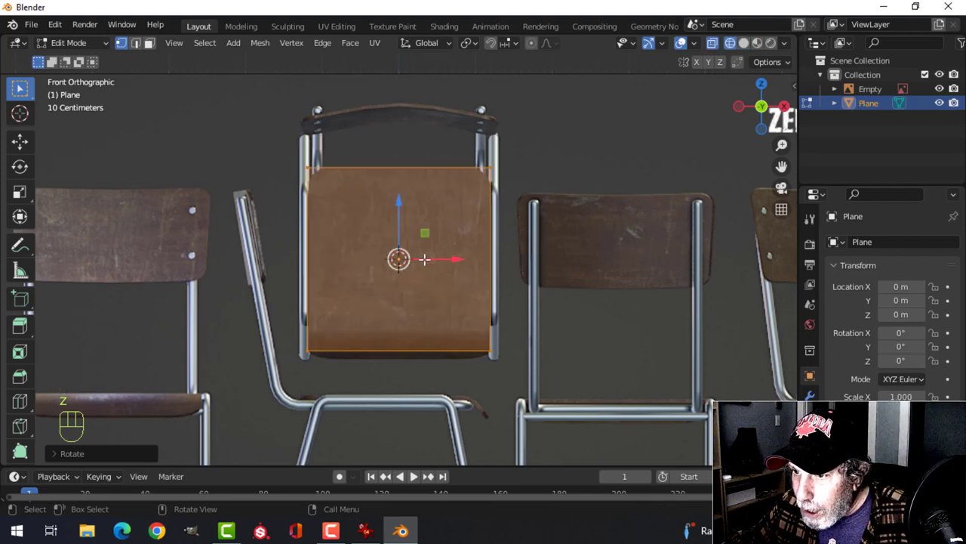
# Select the plane's bottom edge and adjust its height near the front edge of the reference seat.
pyautogui.hotkey('alt', 'a')
pyautogui.press('b')
pyautogui.moveTo(251, 320); pyautogui.dragTo(533, 377)
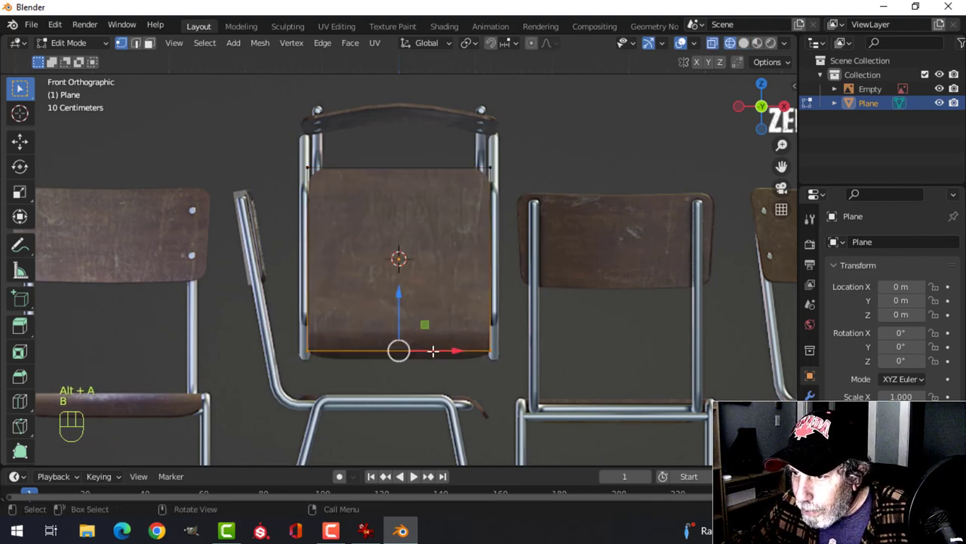
pyautogui.moveTo(399, 291); pyautogui.dragTo(401, 304)
pyautogui.scroll(-2, 473, 309)
pyautogui.moveTo(453, 319); pyautogui.dragTo(425, 333, button='middle')
pyautogui.moveTo(403, 289); pyautogui.dragTo(402, 281)
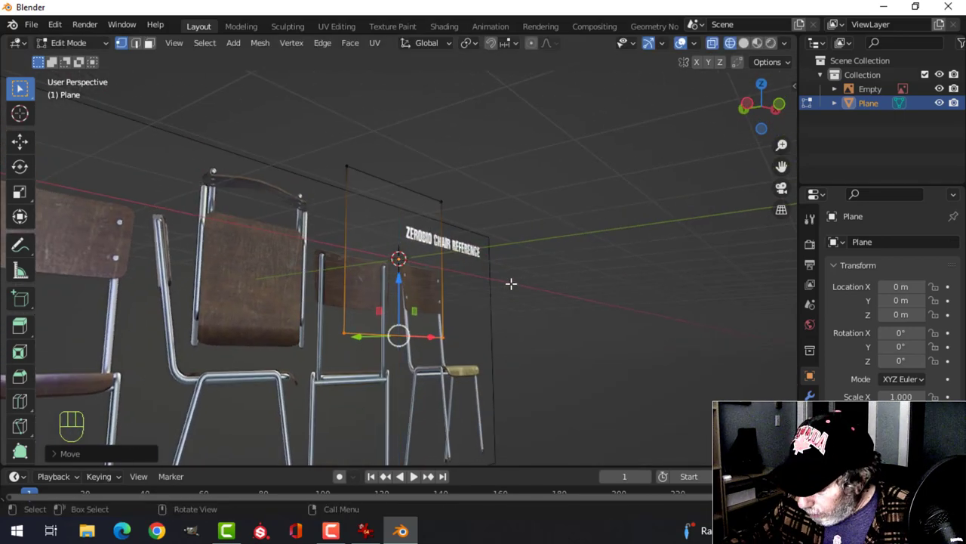
# In the right view, extrude the bottom edge about 0.16 m along Y and 0.12 m downward to start the seat's front lip.
pyautogui.press('KP_3')
pyautogui.keyDown('shift'); pyautogui.moveTo(498, 298); pyautogui.dragTo(506, 246, button='middle'); pyautogui.keyUp('shift')
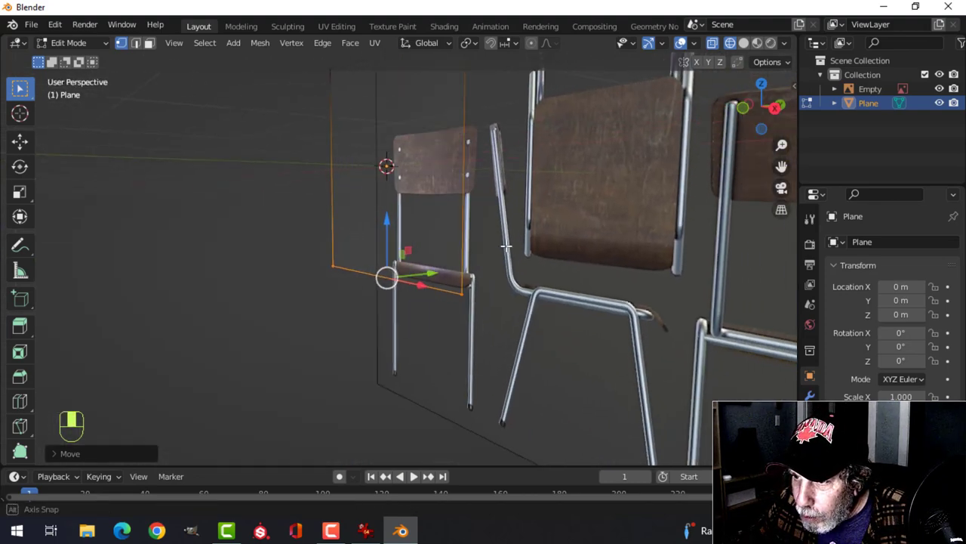
pyautogui.press('KP_3')
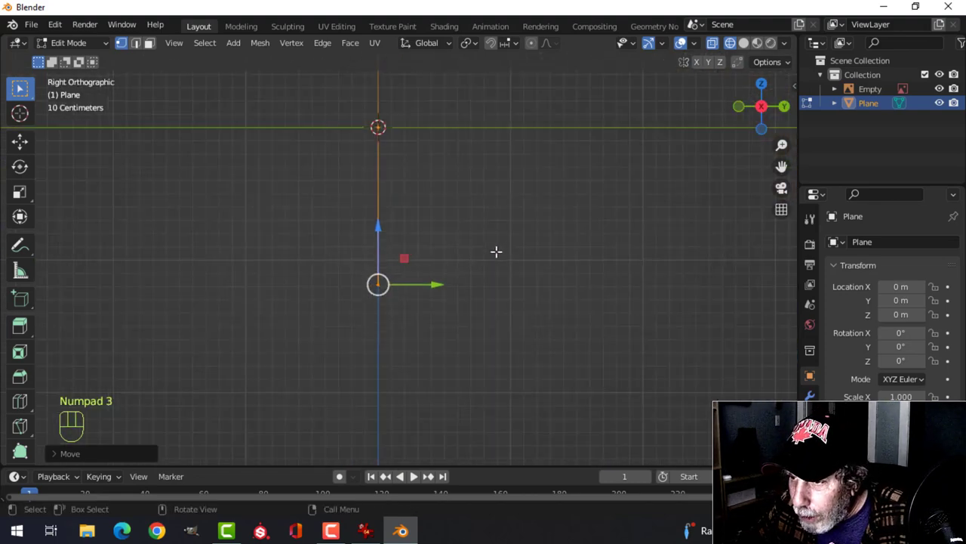
pyautogui.press('e')
pyautogui.press('g')
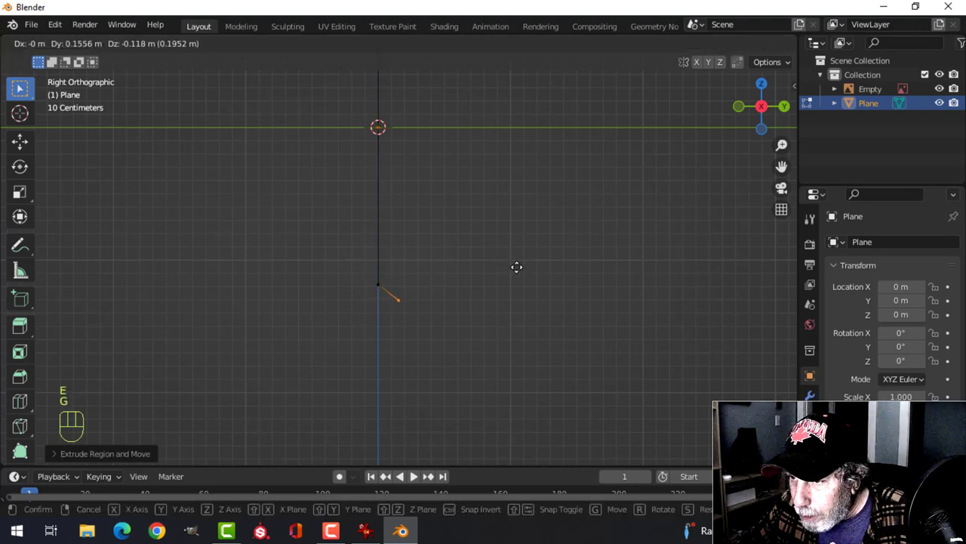
pyautogui.click(517, 266)
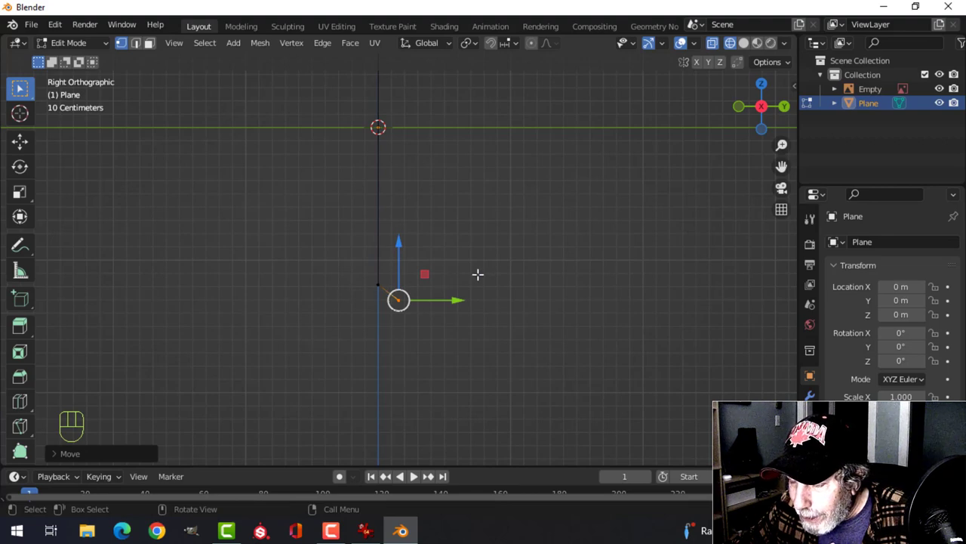
# Move the extruded lip edge farther out along Y and down in the right view, and clear the selection.
pyautogui.moveTo(436, 250); pyautogui.dragTo(382, 227, button='middle')
pyautogui.press('KP_3')
pyautogui.press('g')
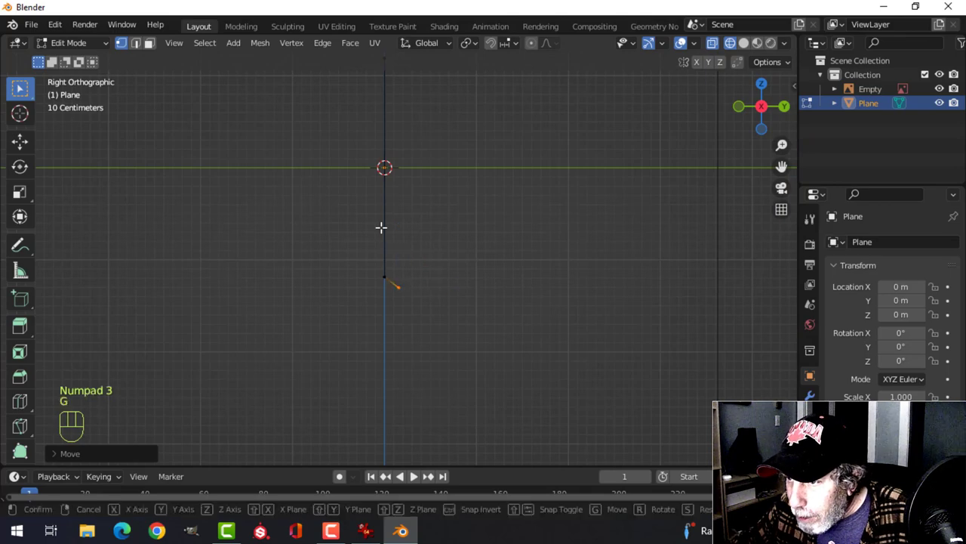
pyautogui.click(410, 244)
pyautogui.hotkey('alt', 'a')
# Switch to solid shading and bevel the bend edge between seat and lip by about 0.16 m with four segments.
pyautogui.moveTo(410, 244)
pyautogui.mouseDown(button='middle')
pyautogui.moveTo(469, 283)
pyautogui.moveTo(408, 214)
pyautogui.moveTo(481, 222)
pyautogui.moveTo(541, 194)
pyautogui.moveTo(548, 212)
pyautogui.mouseUp(button='middle')
pyautogui.press('2')
pyautogui.press('z')
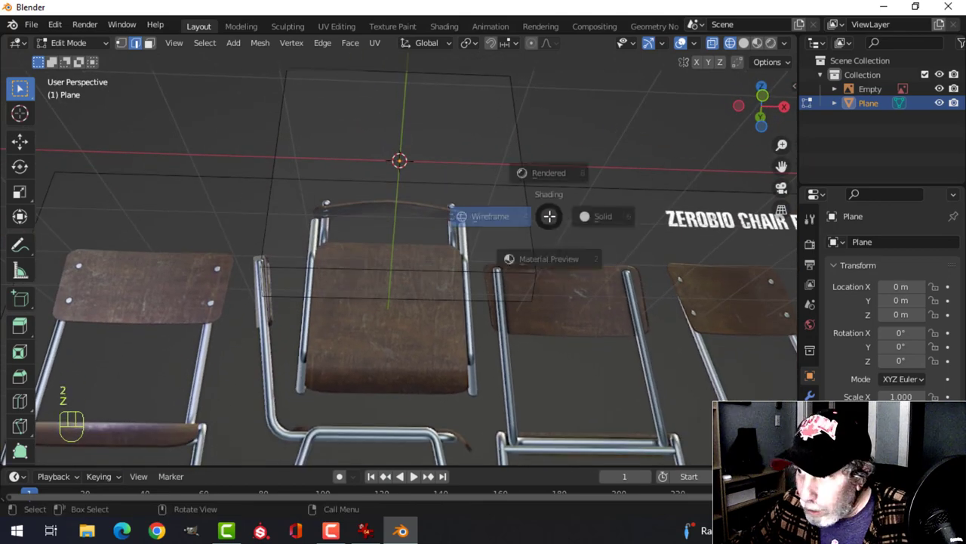
pyautogui.click(645, 216)
pyautogui.moveTo(488, 239)
pyautogui.mouseDown(button='middle')
pyautogui.moveTo(447, 259)
pyautogui.moveTo(496, 194)
pyautogui.moveTo(443, 248)
pyautogui.moveTo(377, 246)
pyautogui.moveTo(433, 270)
pyautogui.moveTo(486, 250)
pyautogui.moveTo(428, 219)
pyautogui.moveTo(448, 249)
pyautogui.moveTo(302, 224)
pyautogui.moveTo(181, 263)
pyautogui.mouseUp(button='middle')
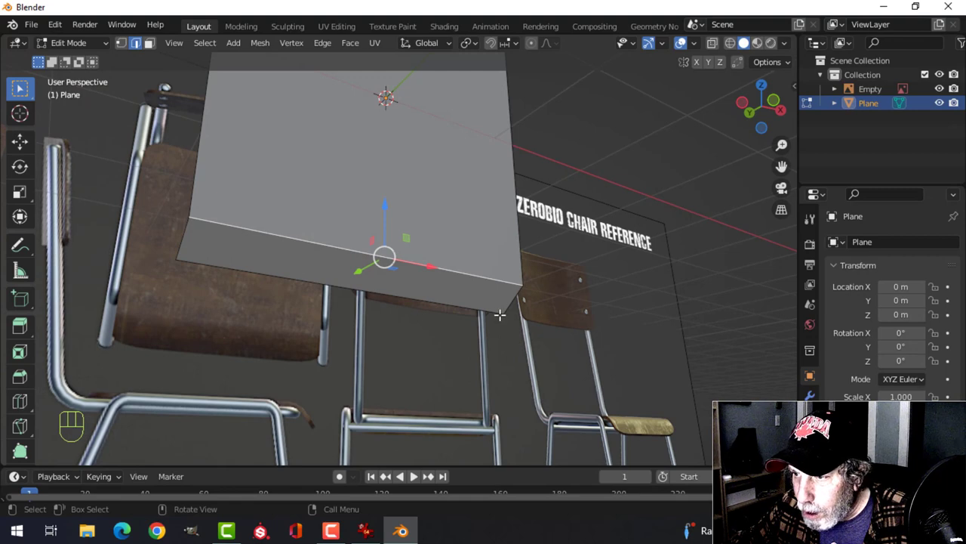
pyautogui.moveTo(399, 273); pyautogui.dragTo(489, 257, button='middle')
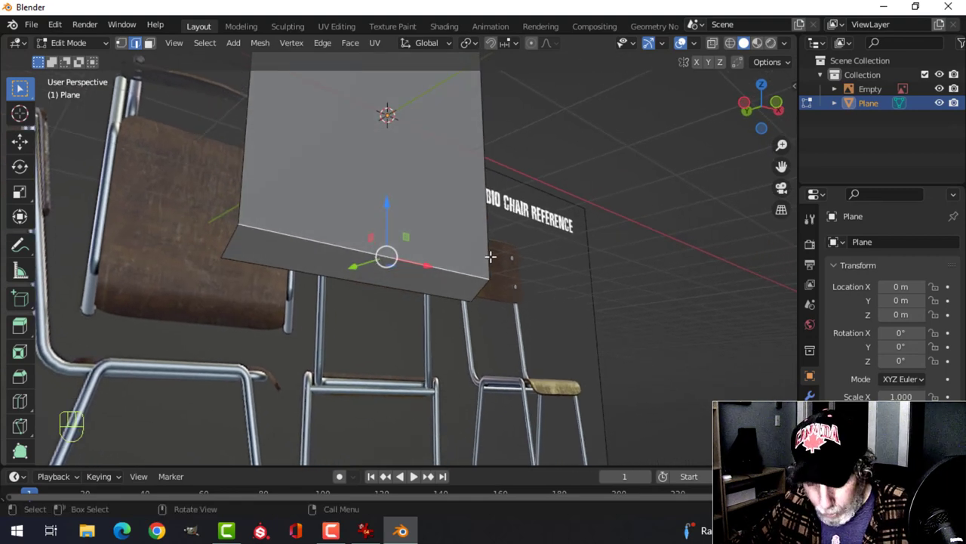
pyautogui.hotkey('ctrl', 'b')
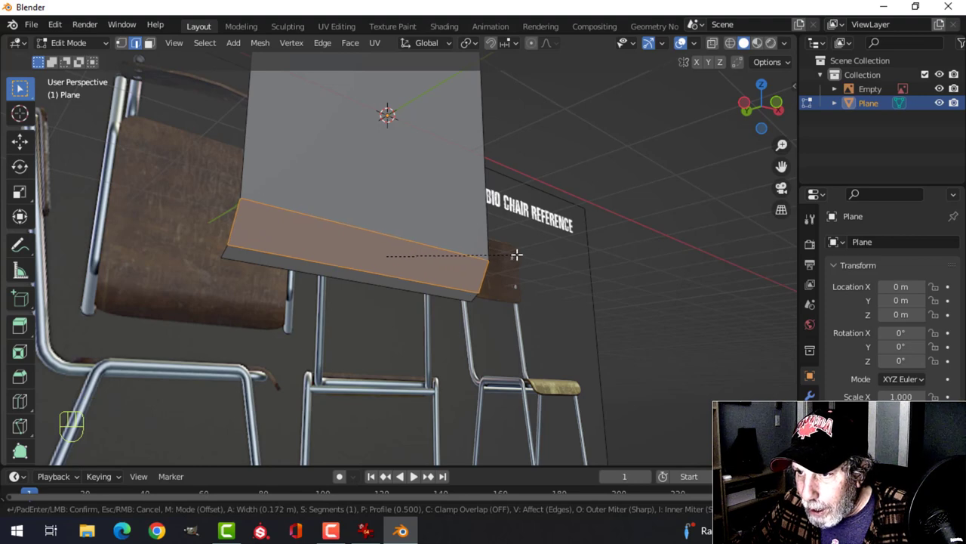
pyautogui.scroll(1, 514, 255)
pyautogui.scroll(2, 515, 255)
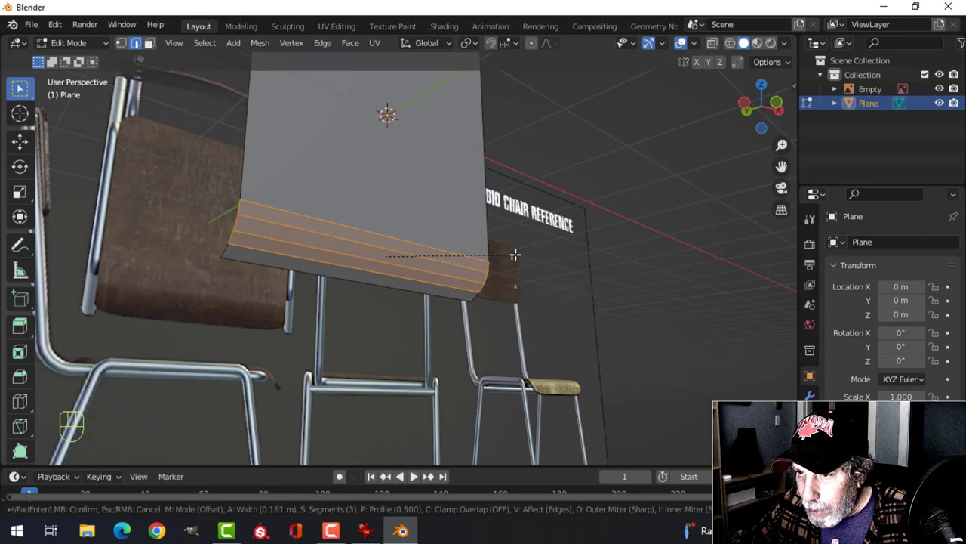
pyautogui.click(514, 255)
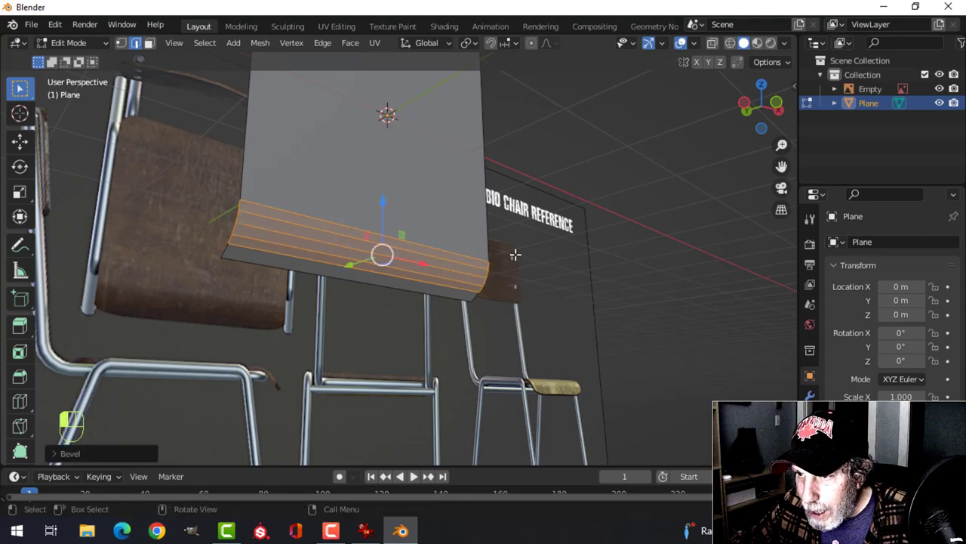
# Round the two front lip corners of the seat with a vertex bevel of about 0.1 m and four segments.
pyautogui.hotkey('alt', 'a')
pyautogui.moveTo(453, 259); pyautogui.dragTo(431, 215, button='middle')
pyautogui.press('1')
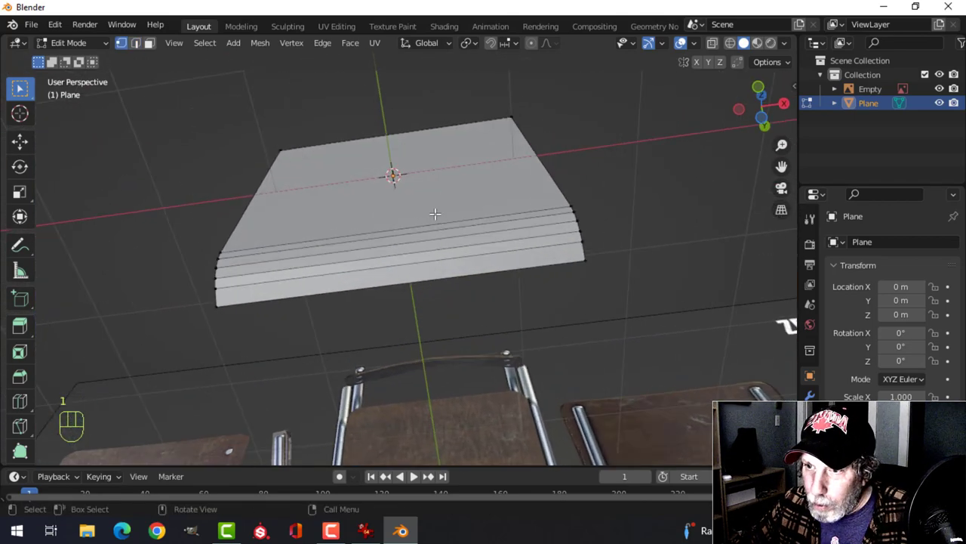
pyautogui.click(216, 304)
pyautogui.keyDown('shift'); pyautogui.click(583, 264); pyautogui.keyUp('shift')
pyautogui.moveTo(632, 265); pyautogui.dragTo(532, 244, button='middle')
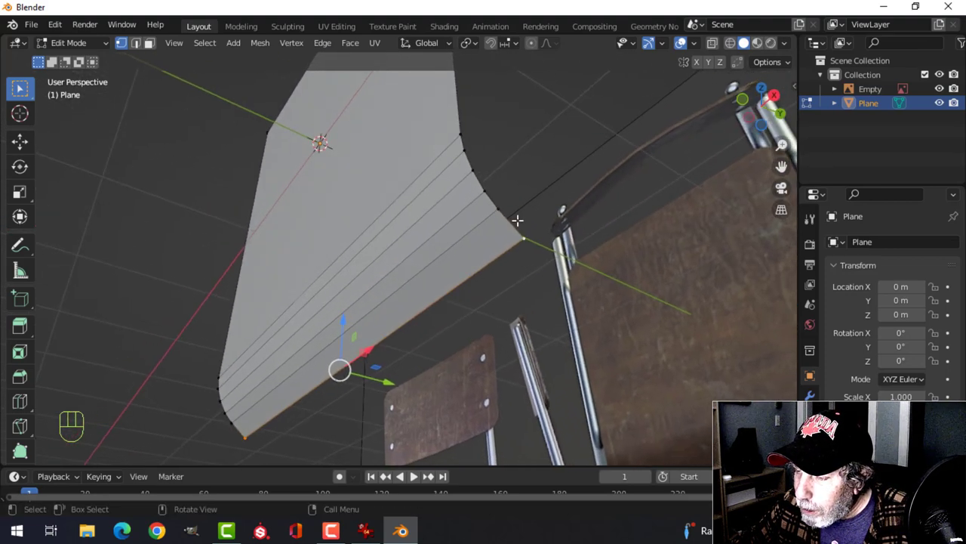
pyautogui.moveTo(456, 283); pyautogui.dragTo(515, 262, button='middle')
pyautogui.hotkey('ctrl', 'shift', 'b')
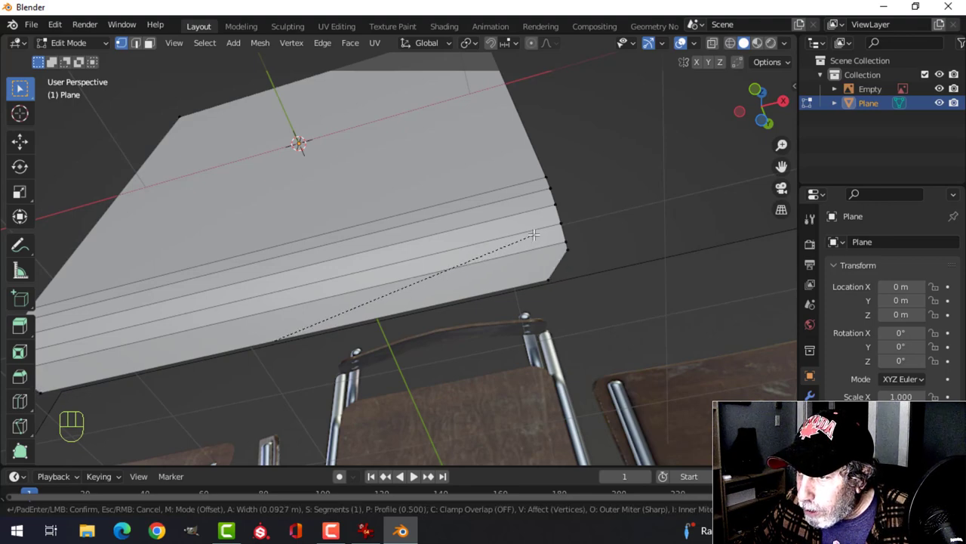
pyautogui.scroll(1, 533, 235)
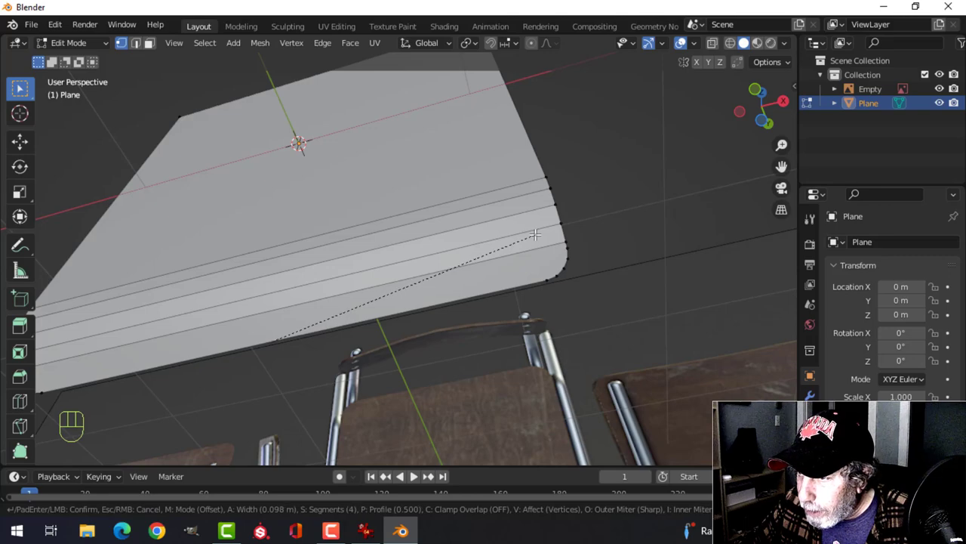
pyautogui.click(533, 236)
# Round the two back corners of the seat with a vertex bevel of about 0.15 m and four segments.
pyautogui.moveTo(597, 237); pyautogui.dragTo(299, 214, button='middle')
pyautogui.click(259, 143)
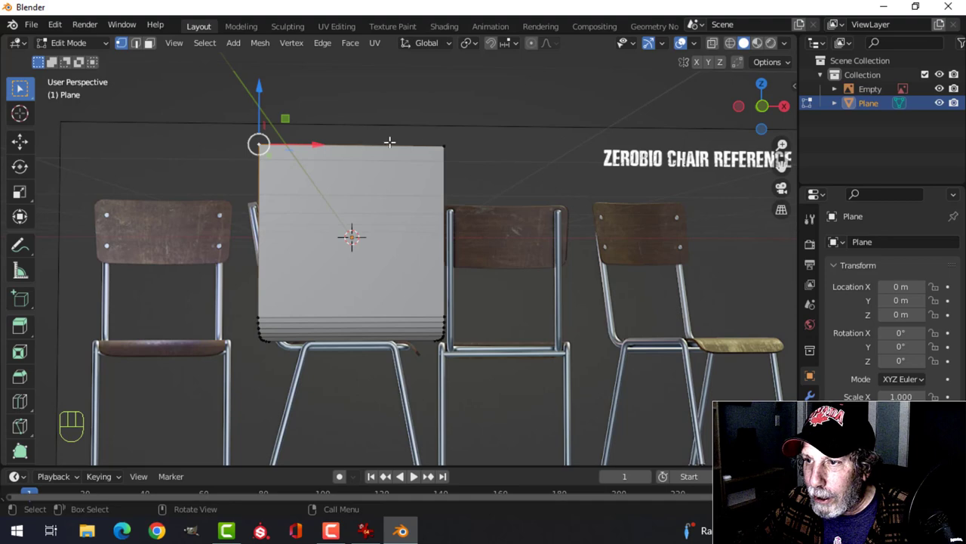
pyautogui.keyDown('shift'); pyautogui.click(443, 141); pyautogui.keyUp('shift')
pyautogui.scroll(3, 401, 167)
pyautogui.keyDown('shift'); pyautogui.moveTo(399, 169); pyautogui.dragTo(393, 275, button='middle'); pyautogui.keyUp('shift')
pyautogui.moveTo(393, 275); pyautogui.dragTo(420, 274, button='middle')
pyautogui.hotkey('ctrl', 'shift', 'b')
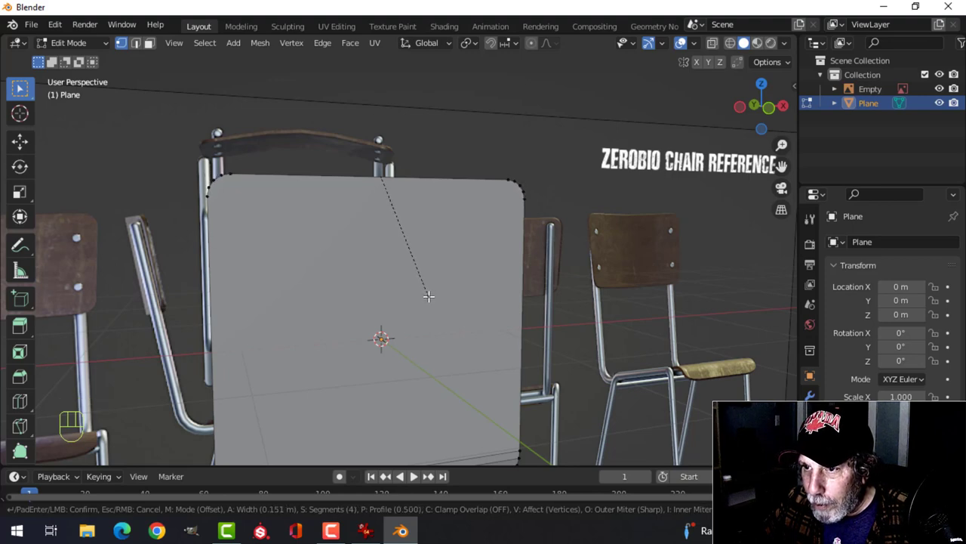
pyautogui.click(429, 295)
# Leave mesh editing, select the seat plane, and show it in wireframe from the front over the reference seat.
pyautogui.press('Tab')
pyautogui.scroll(-4, 446, 272)
pyautogui.moveTo(474, 278); pyautogui.dragTo(443, 299, button='middle')
pyautogui.hotkey('alt', 'a')
pyautogui.click(406, 293)
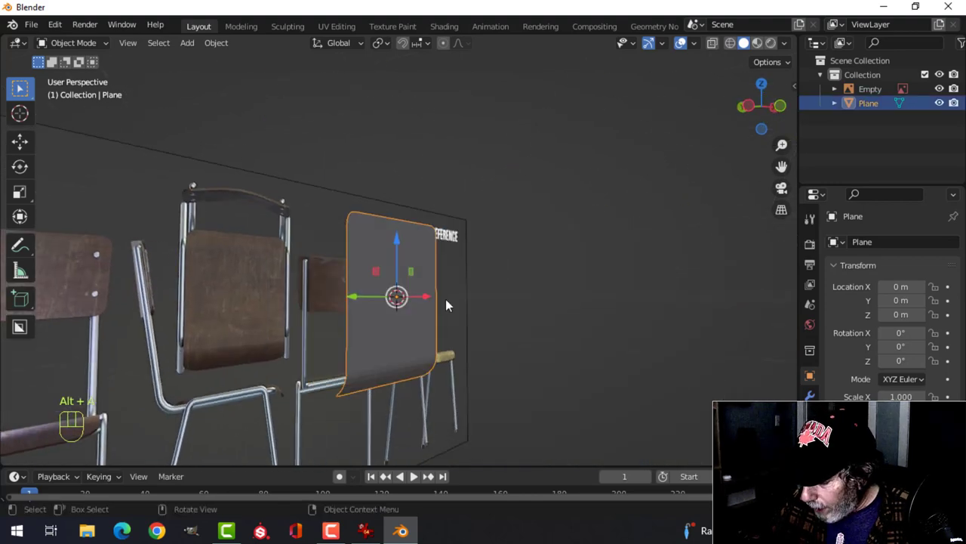
pyautogui.press('KP_1')
pyautogui.press('z')
pyautogui.click(358, 299)
pyautogui.scroll(3, 406, 292)
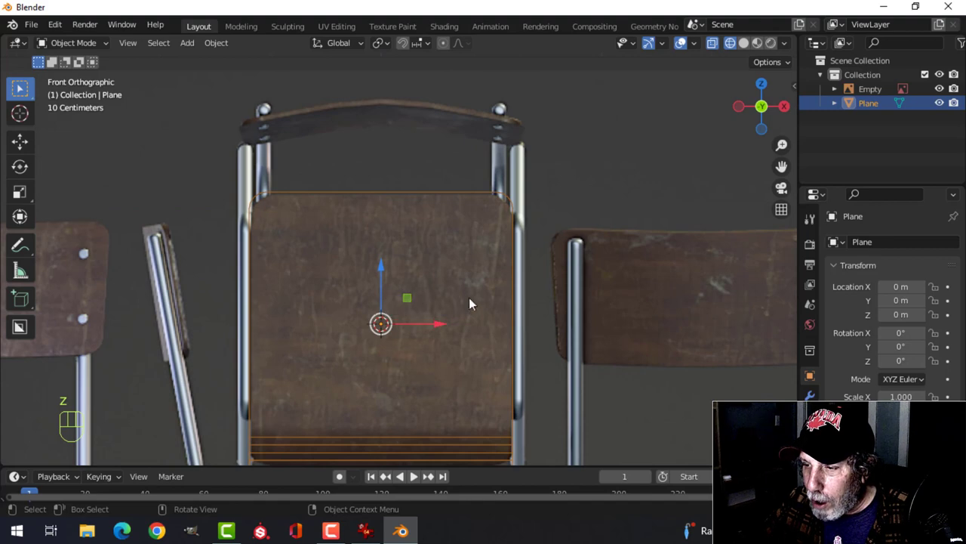
# Scale the whole seat mesh to about 0.985 to fit the reference seat outline.
pyautogui.click(513, 324)
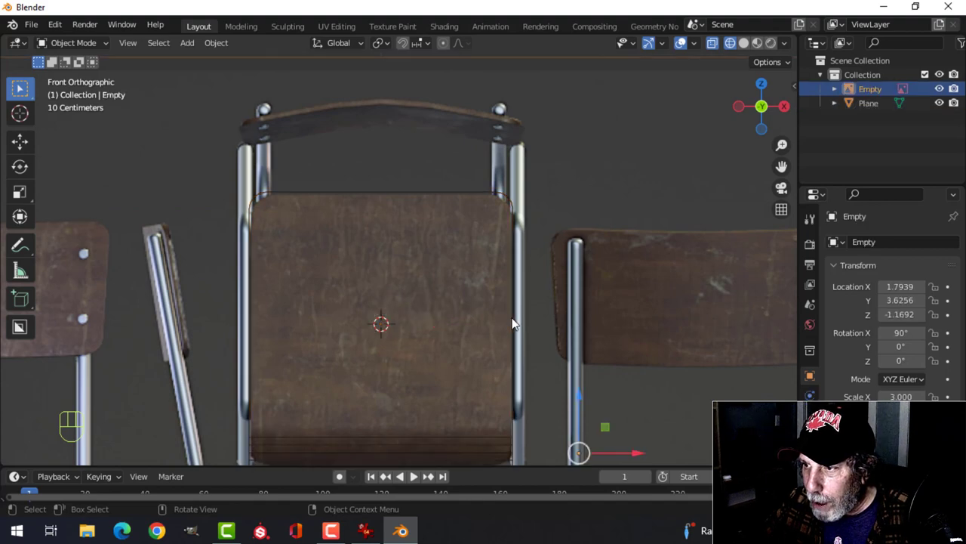
pyautogui.click(479, 197)
pyautogui.press('Tab')
pyautogui.press('a')
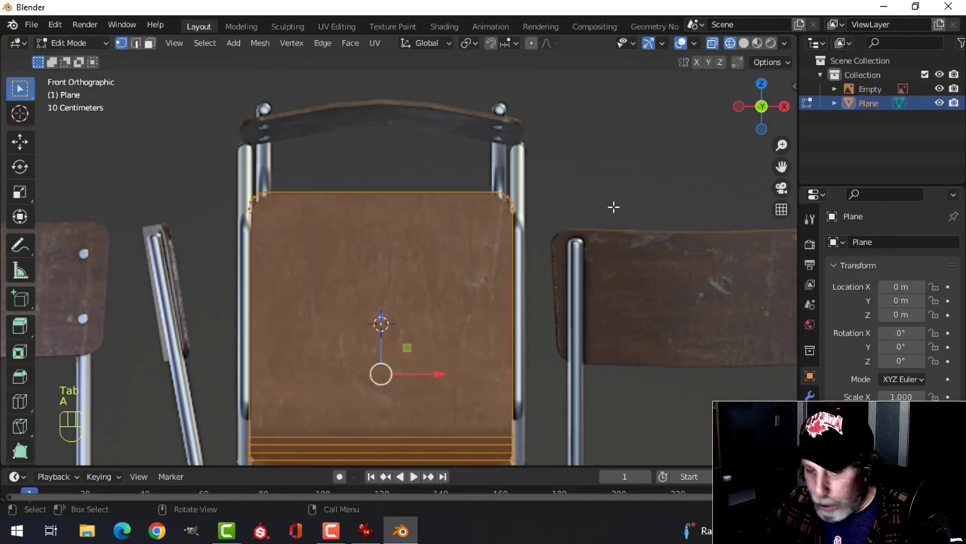
pyautogui.press('s')
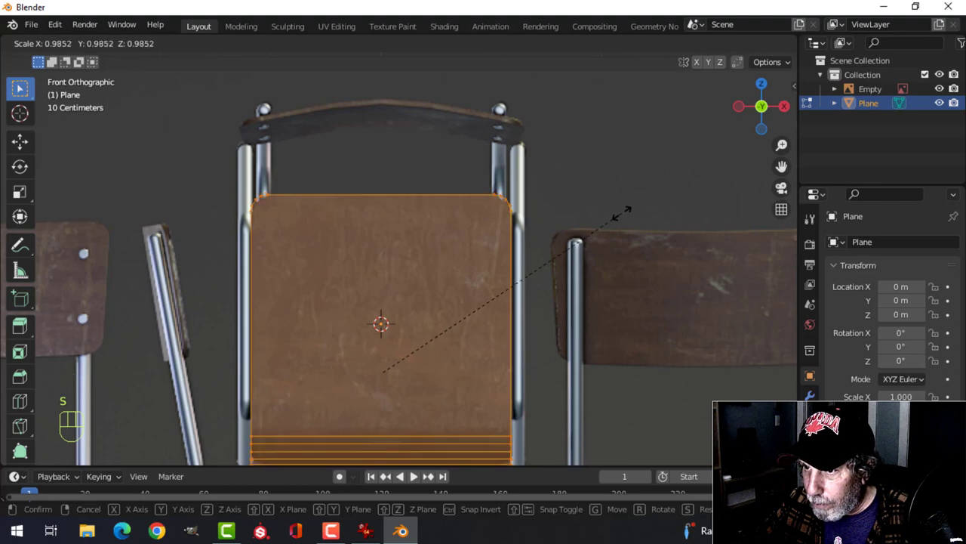
pyautogui.click(623, 212)
# Rotate the seat mesh 90° about Z and -90° about Y to show its side profile.
pyautogui.scroll(-3, 512, 240)
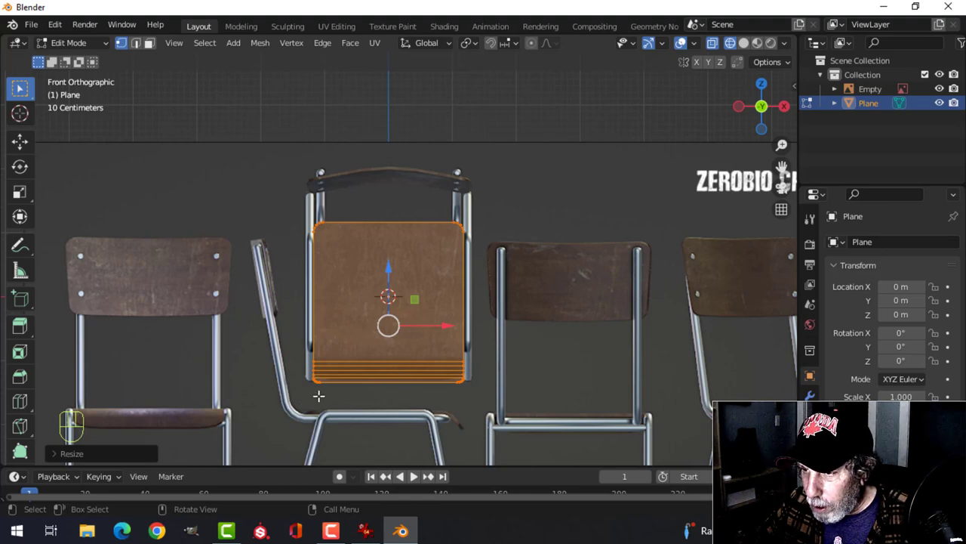
pyautogui.press('r')
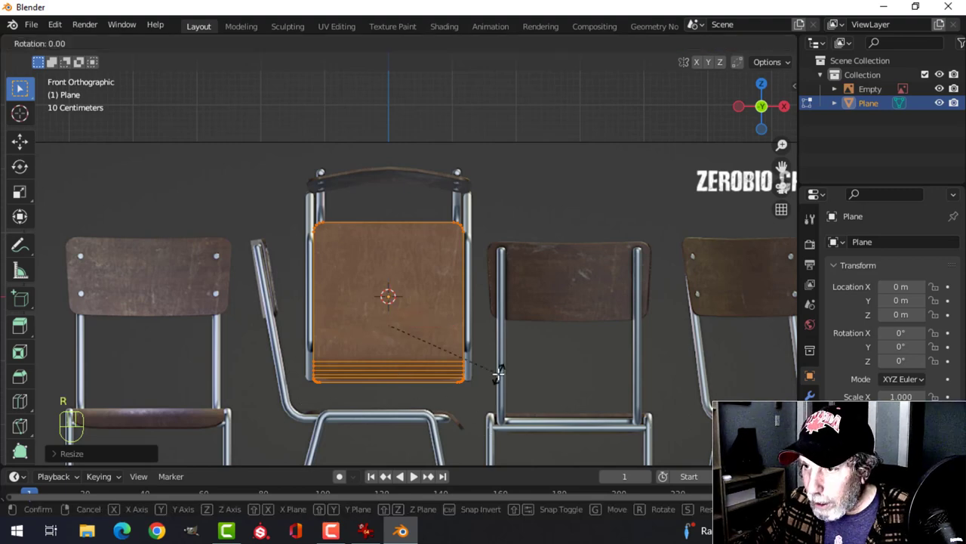
pyautogui.press('Escape')
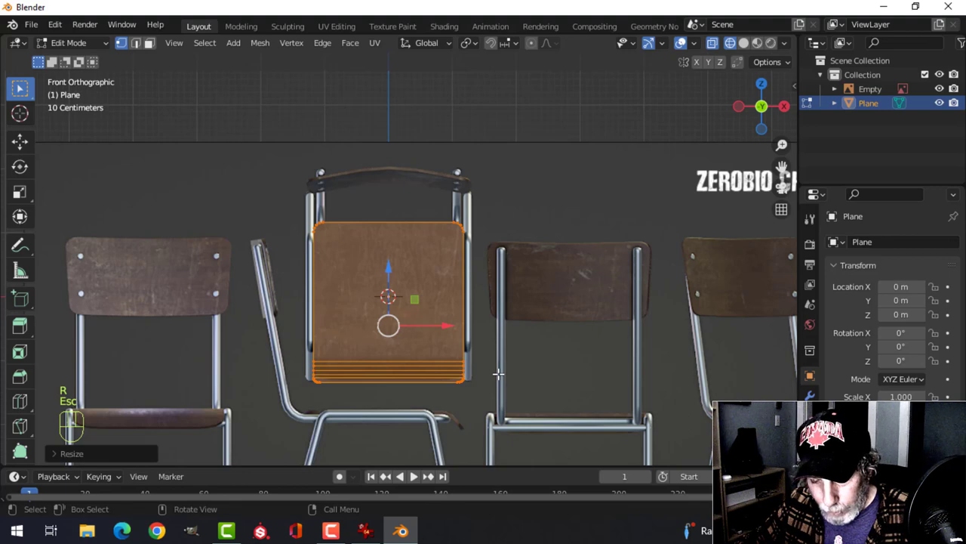
pyautogui.press('r')
pyautogui.press('z')
pyautogui.write('0')
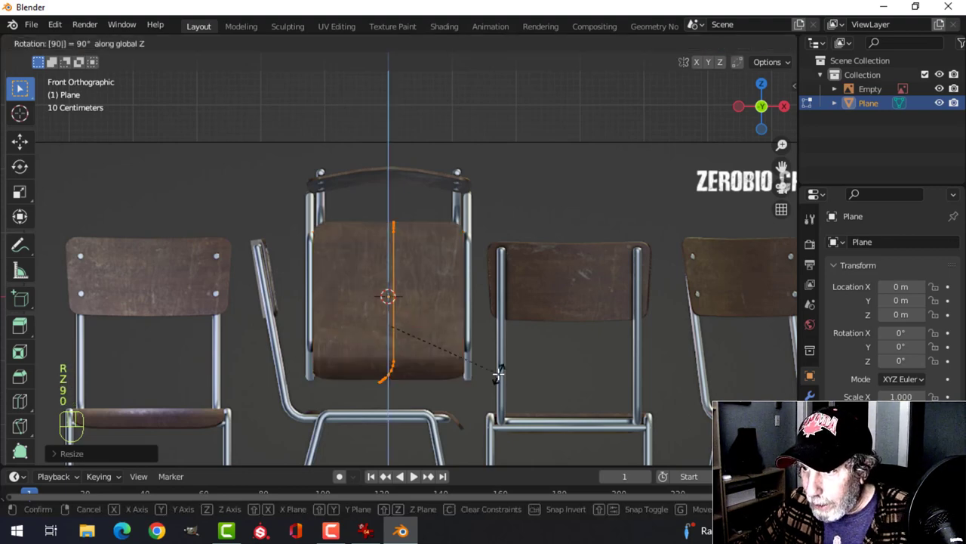
pyautogui.click(498, 373)
pyautogui.write('ry90')
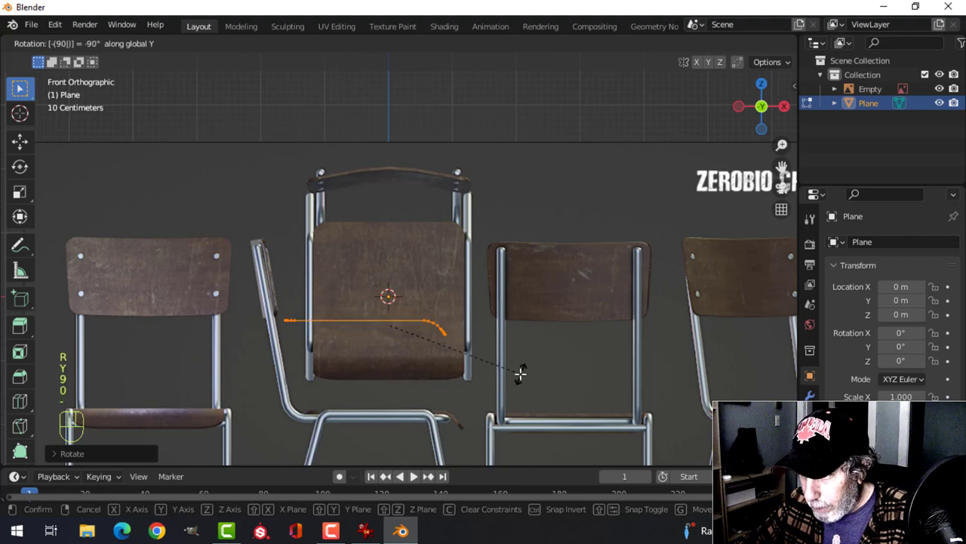
pyautogui.click(520, 373)
# Move the seat profile about 0.33 m along X and 1.38 m down onto the side-view chair, then lower it slightly.
pyautogui.keyDown('shift'); pyautogui.moveTo(477, 402); pyautogui.dragTo(488, 348, button='middle'); pyautogui.keyUp('shift')
pyautogui.scroll(1, 488, 347)
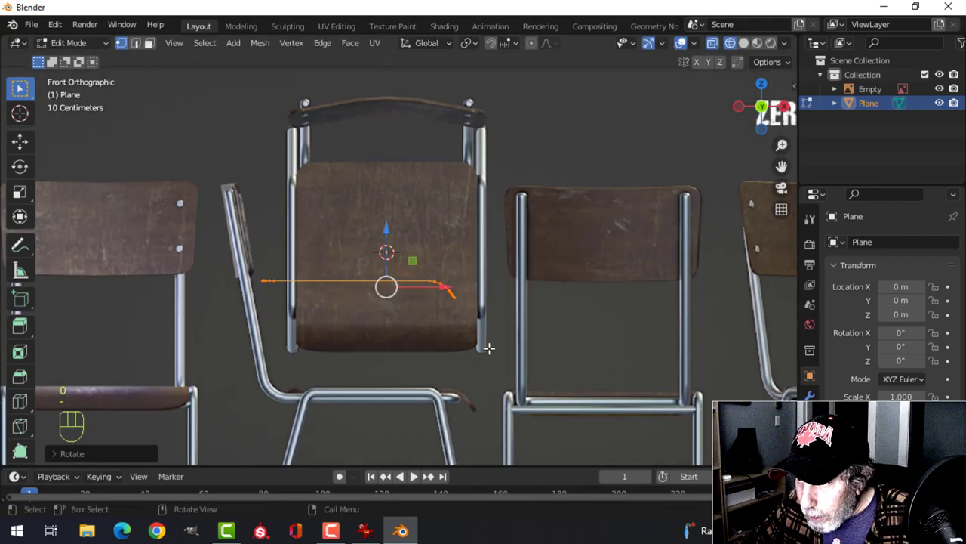
pyautogui.press('g')
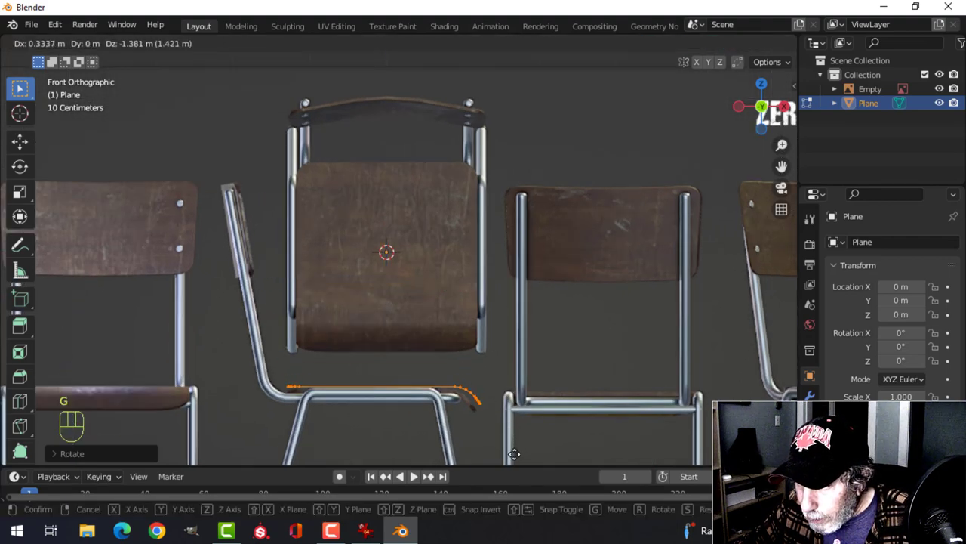
pyautogui.click(513, 455)
pyautogui.scroll(3, 508, 431)
pyautogui.keyDown('shift'); pyautogui.moveTo(510, 427); pyautogui.dragTo(481, 251, button='middle'); pyautogui.keyUp('shift')
pyautogui.scroll(1, 480, 286)
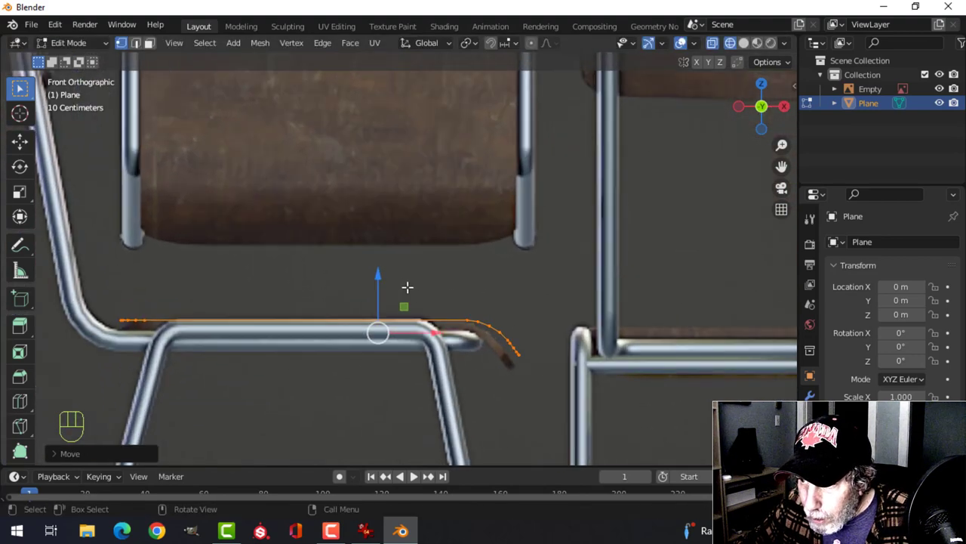
pyautogui.moveTo(379, 274); pyautogui.dragTo(388, 281)
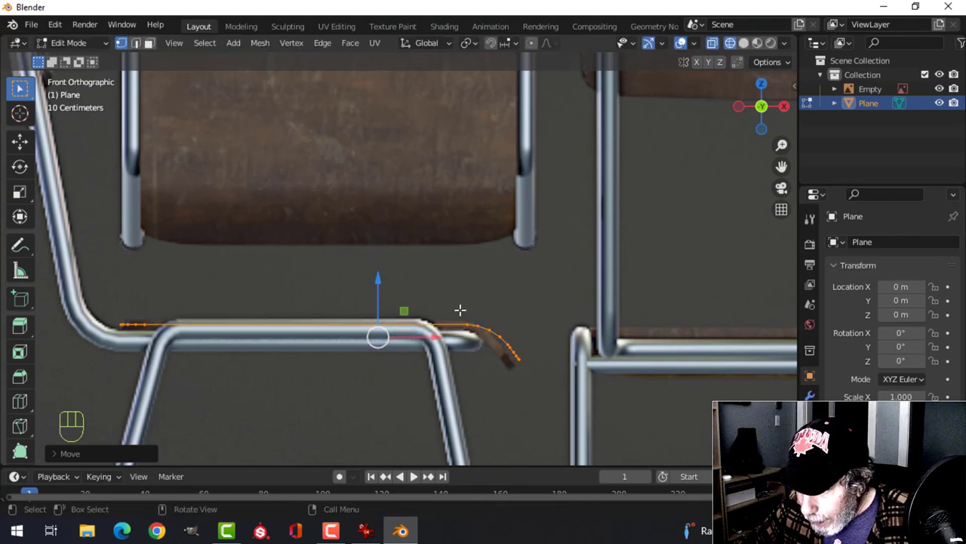
# In the front view, lower the seat profile a little more and scale it to about 0.988 to match the reference.
pyautogui.moveTo(550, 346); pyautogui.dragTo(542, 323, button='middle')
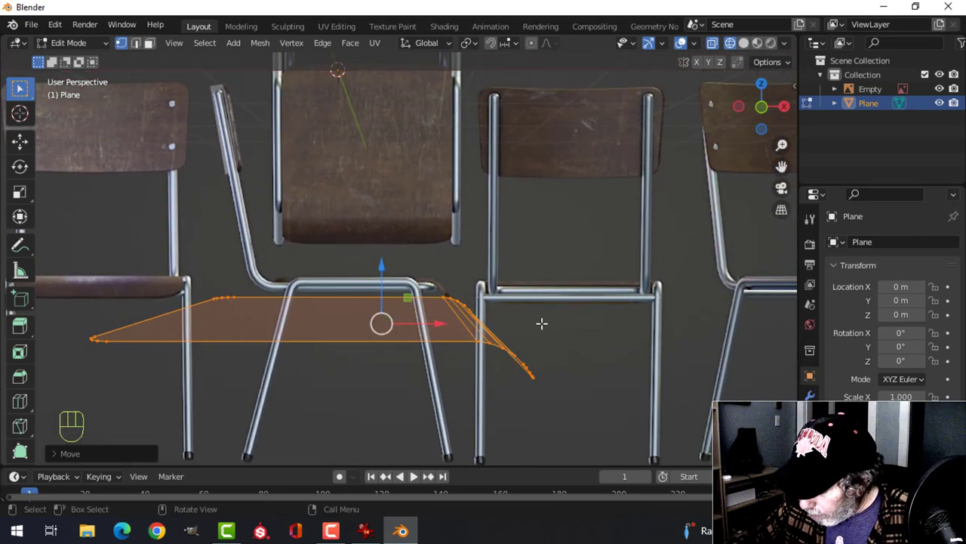
pyautogui.press('KP_1')
pyautogui.scroll(2, 542, 323)
pyautogui.scroll(-3, 536, 324)
pyautogui.scroll(3, 414, 313)
pyautogui.moveTo(376, 295); pyautogui.dragTo(379, 303)
pyautogui.keyDown('shift'); pyautogui.moveTo(343, 310); pyautogui.dragTo(397, 300, button='middle'); pyautogui.keyUp('shift')
pyautogui.press('s')
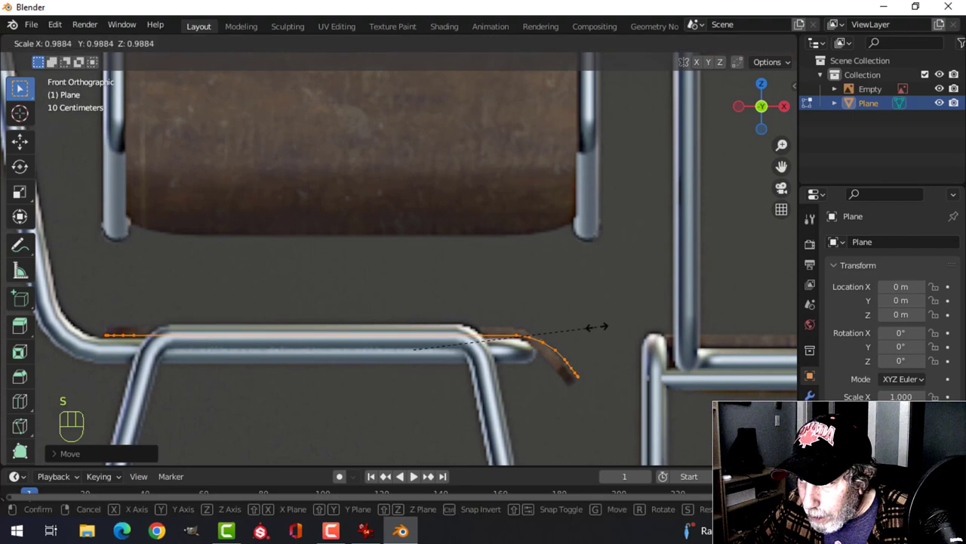
pyautogui.click(596, 326)
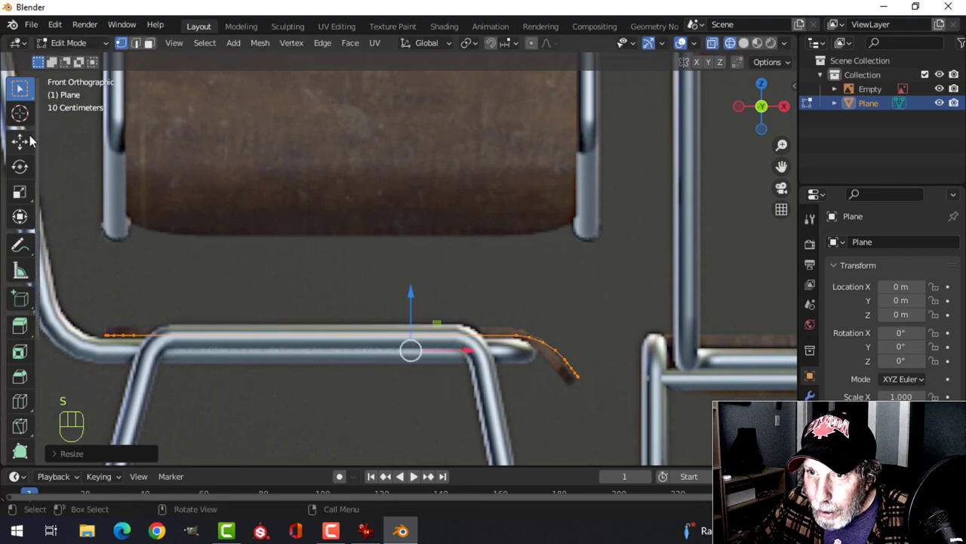
# Extrude the seat surface along its normals to give it thickness, and lower the whole mesh about 0.026 m.
pyautogui.click(26, 141)
pyautogui.press('e')
pyautogui.hotkey('alt', 's')
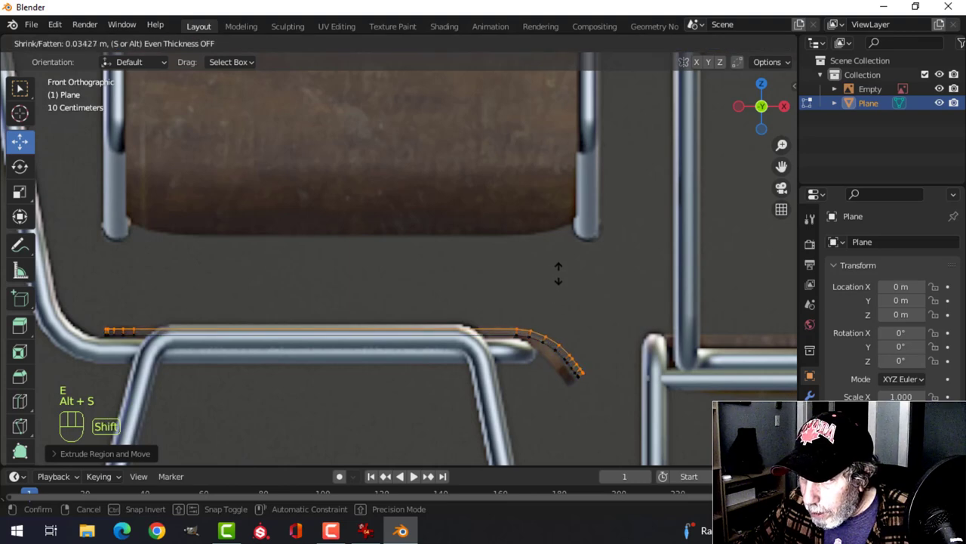
pyautogui.click(563, 253)
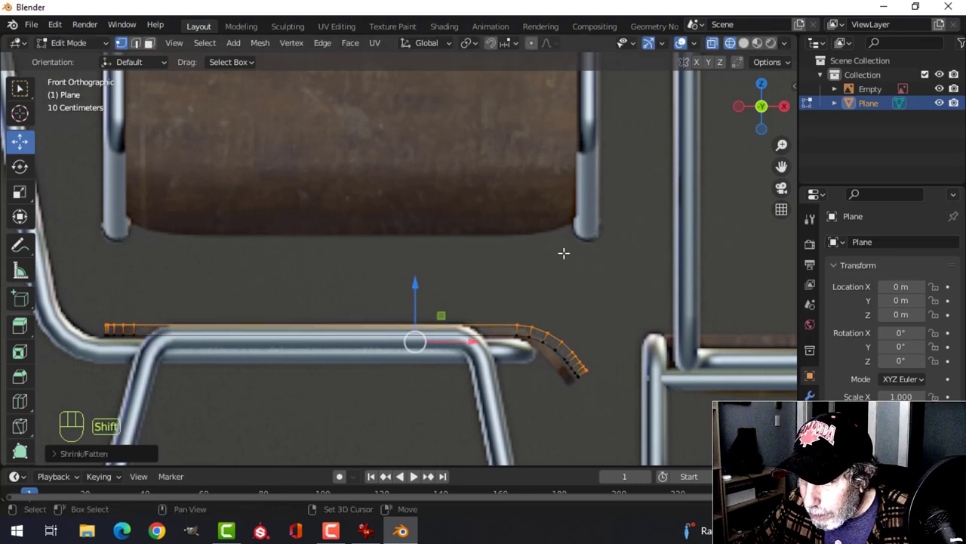
pyautogui.press('a')
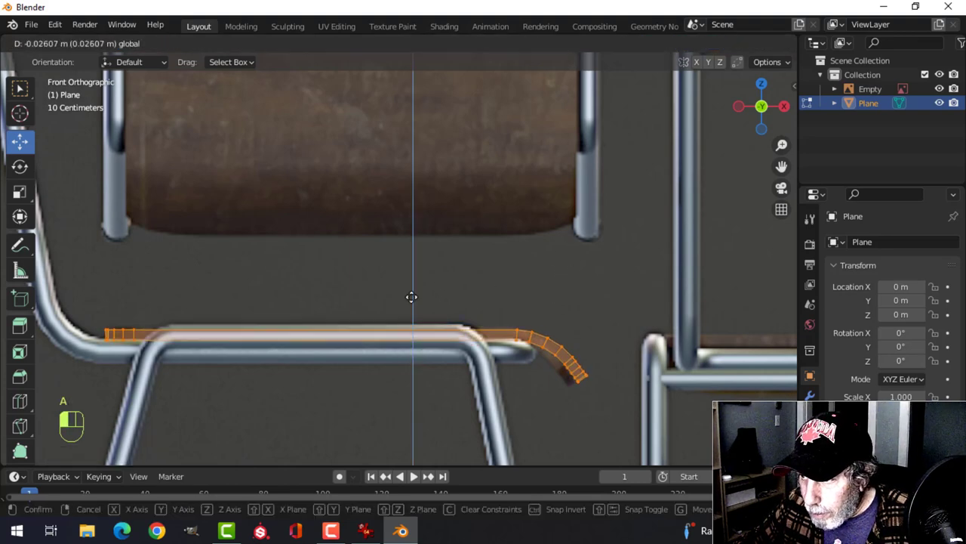
# Clear the selection, return to solid shading, and inspect the thickened seat in perspective.
pyautogui.hotkey('alt', 'a')
pyautogui.moveTo(549, 272)
pyautogui.mouseDown(button='middle')
pyautogui.moveTo(440, 309)
pyautogui.moveTo(362, 276)
pyautogui.moveTo(394, 243)
pyautogui.moveTo(384, 259)
pyautogui.moveTo(421, 266)
pyautogui.moveTo(429, 280)
pyautogui.mouseUp(button='middle')
pyautogui.scroll(-2, 440, 309)
pyautogui.press('z')
pyautogui.click(524, 308)
pyautogui.scroll(-2, 429, 280)
pyautogui.scroll(-2, 329, 287)
pyautogui.moveTo(326, 287); pyautogui.dragTo(438, 287, button='middle')
# Select the edge loops running around the upper and lower rims of the thickened seat.
pyautogui.press('2')
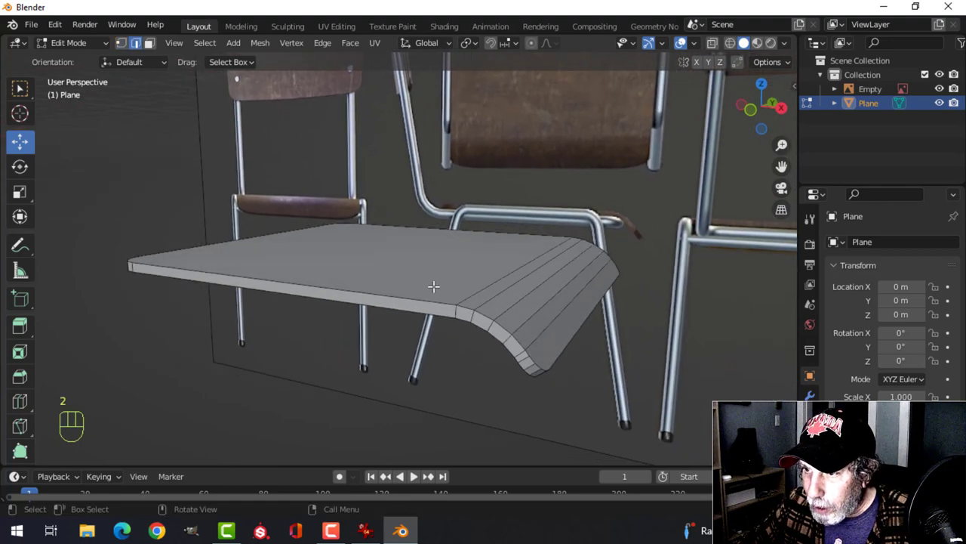
pyautogui.keyDown('alt'); pyautogui.click(394, 291); pyautogui.keyUp('alt')
pyautogui.moveTo(582, 309); pyautogui.dragTo(476, 323, button='middle')
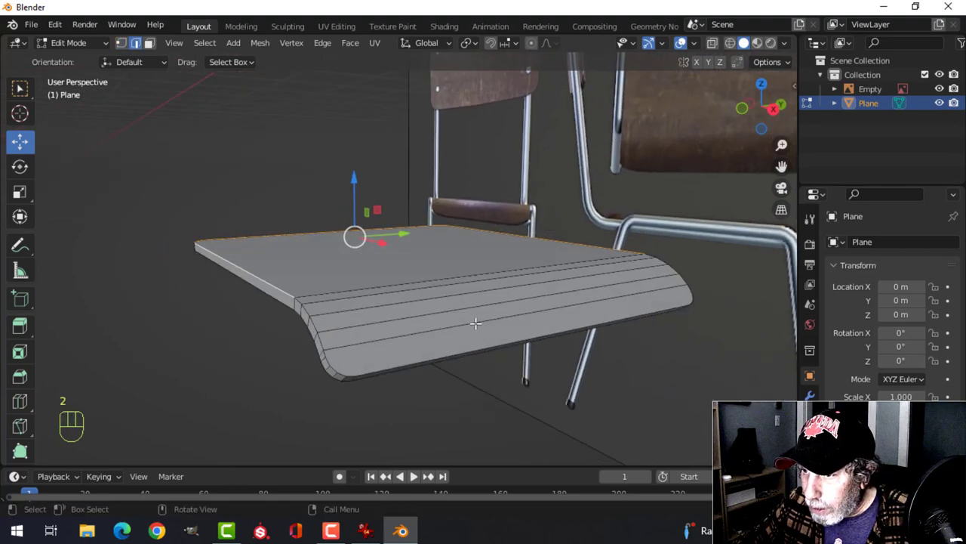
pyautogui.keyDown('alt'); pyautogui.keyDown('shift'); pyautogui.click(344, 369); pyautogui.keyUp('shift'); pyautogui.keyUp('alt')
pyautogui.moveTo(344, 368); pyautogui.dragTo(481, 343, button='middle')
pyautogui.moveTo(376, 307); pyautogui.dragTo(416, 340, button='middle')
pyautogui.keyDown('alt'); pyautogui.keyDown('shift'); pyautogui.click(390, 354); pyautogui.keyUp('shift'); pyautogui.keyUp('alt')
pyautogui.moveTo(543, 330); pyautogui.dragTo(394, 338, button='middle')
pyautogui.keyDown('alt'); pyautogui.keyDown('shift'); pyautogui.click(345, 379); pyautogui.keyUp('shift'); pyautogui.keyUp('alt')
pyautogui.moveTo(345, 379); pyautogui.dragTo(455, 316, button='middle')
pyautogui.keyDown('alt'); pyautogui.keyDown('shift'); pyautogui.click(431, 298); pyautogui.keyUp('shift'); pyautogui.keyUp('alt')
pyautogui.keyDown('alt'); pyautogui.keyDown('shift'); pyautogui.click(471, 250); pyautogui.keyUp('shift'); pyautogui.keyUp('alt')
pyautogui.moveTo(373, 316); pyautogui.dragTo(530, 268, button='middle')
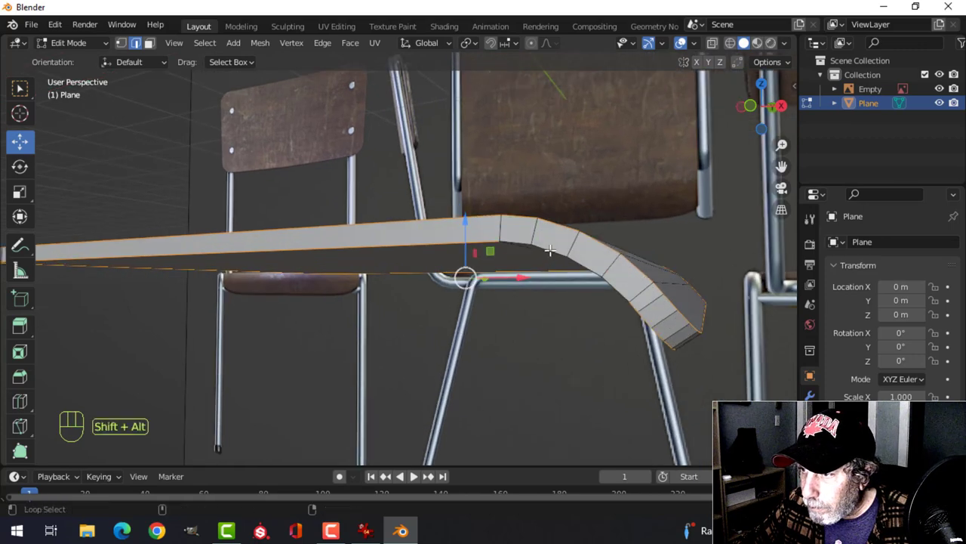
pyautogui.keyDown('alt'); pyautogui.keyDown('shift'); pyautogui.click(550, 250); pyautogui.keyUp('shift'); pyautogui.keyUp('alt')
# Apply a narrow two-segment bevel to the selected rim edges of the seat.
pyautogui.scroll(-1, 483, 295)
pyautogui.moveTo(483, 295); pyautogui.dragTo(415, 328, button='middle')
pyautogui.scroll(1, 453, 331)
pyautogui.moveTo(476, 333); pyautogui.dragTo(495, 283, button='middle')
pyautogui.hotkey('ctrl', 'b')
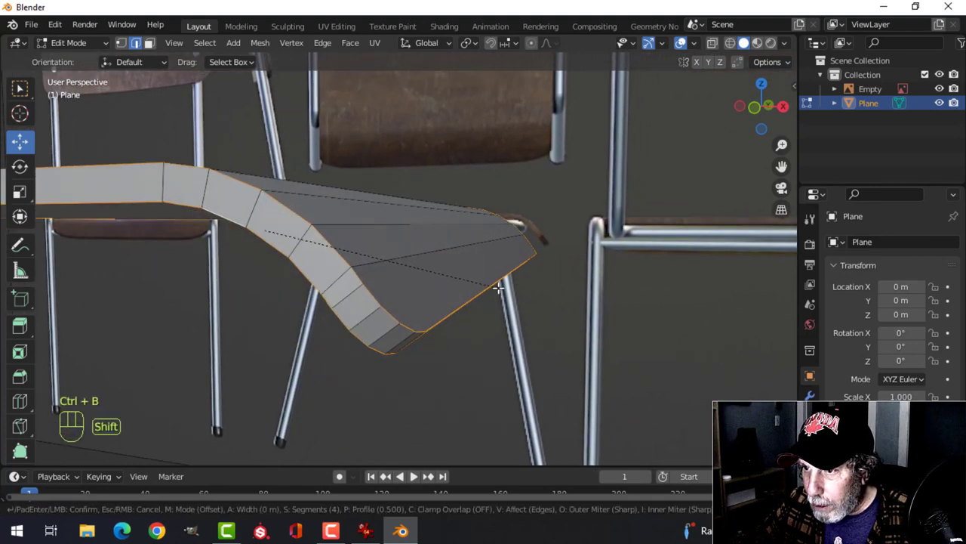
pyautogui.scroll(-3, 512, 309)
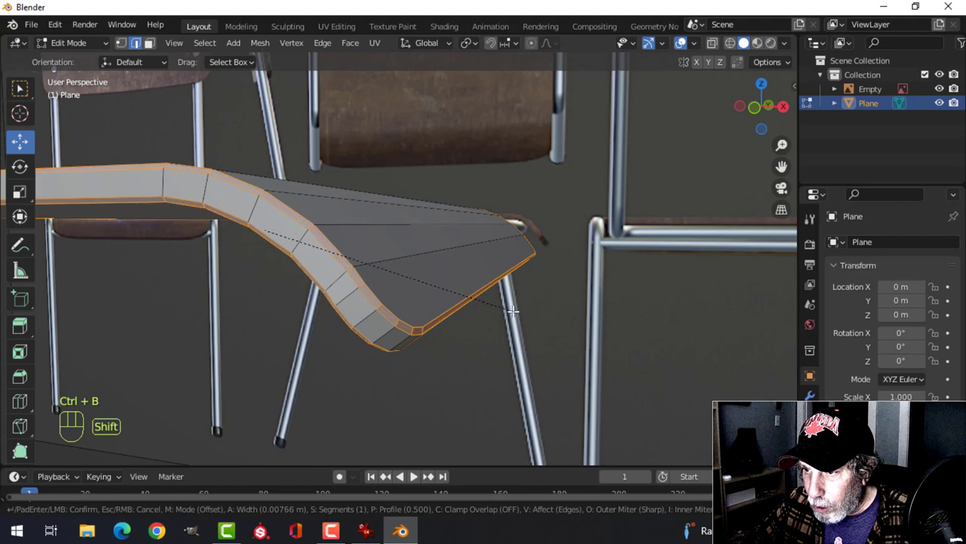
pyautogui.scroll(1, 511, 310)
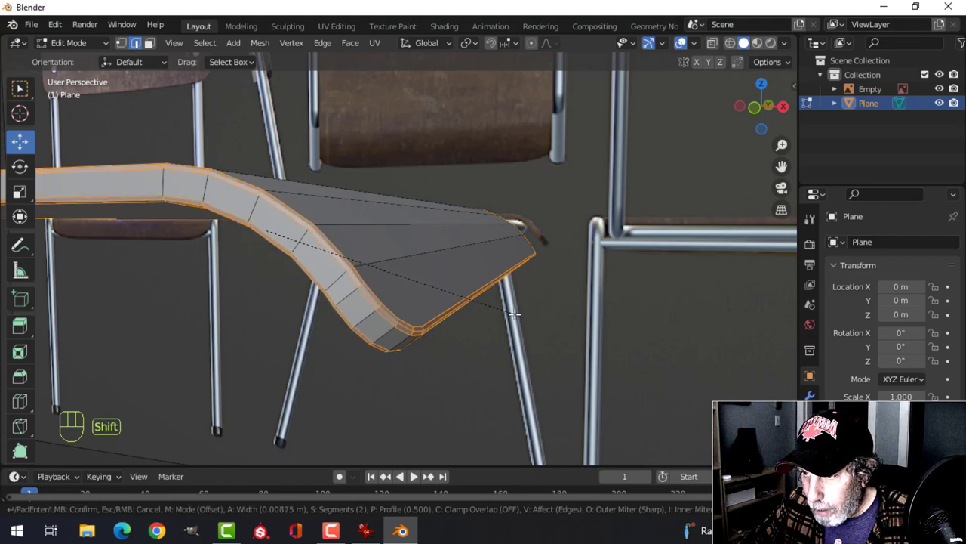
pyautogui.click(555, 296)
# Leave mesh editing, apply smooth shading to the seat, and keep it selected.
pyautogui.moveTo(559, 294); pyautogui.dragTo(365, 278, button='middle')
pyautogui.hotkey('alt', 'a')
pyautogui.press('Tab')
pyautogui.rightClick(353, 256)
pyautogui.click(354, 256)
pyautogui.moveTo(494, 287); pyautogui.dragTo(440, 293, button='middle')
pyautogui.hotkey('alt', 'a')
pyautogui.click(453, 255)
pyautogui.keyDown('shift'); pyautogui.moveTo(653, 279); pyautogui.dragTo(612, 289, button='middle'); pyautogui.keyUp('shift')
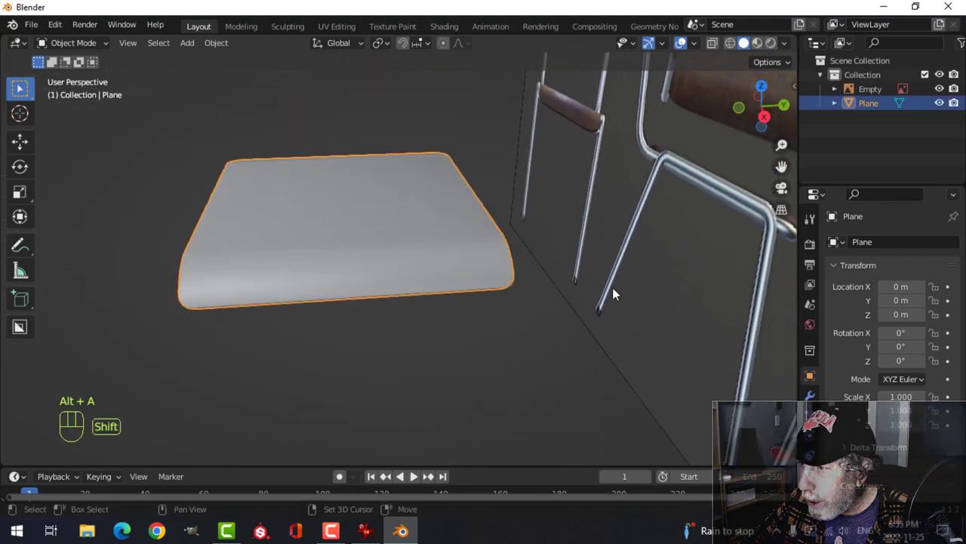
# Add a Weighted Normal modifier to the seat and enable Auto Smooth in its mesh normals settings.
pyautogui.click(810, 393)
pyautogui.click(854, 243)
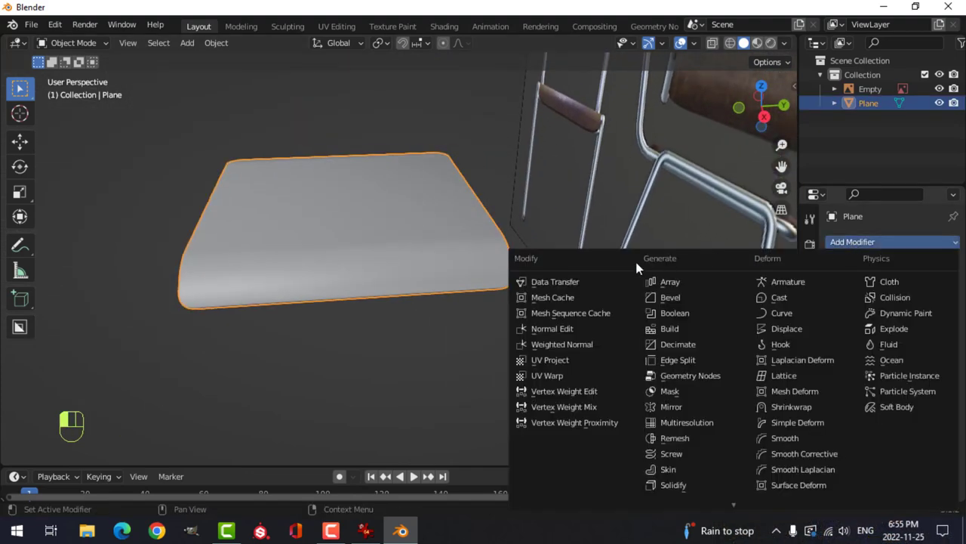
pyautogui.click(579, 344)
pyautogui.click(807, 476)
pyautogui.scroll(-3, 861, 467)
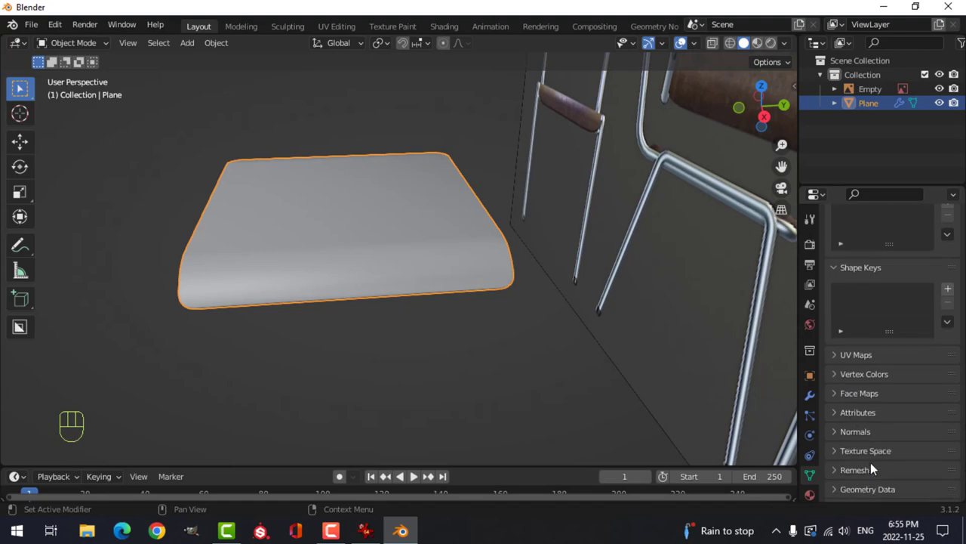
pyautogui.click(833, 432)
pyautogui.click(882, 453)
# Deselect the seat and compare its side profile with the reference chair in front view.
pyautogui.hotkey('alt', 'a')
pyautogui.moveTo(425, 283); pyautogui.dragTo(560, 273, button='middle')
pyautogui.scroll(-3, 398, 298)
pyautogui.moveTo(441, 298); pyautogui.dragTo(514, 257, button='middle')
pyautogui.press('KP_1')
pyautogui.scroll(2, 514, 257)
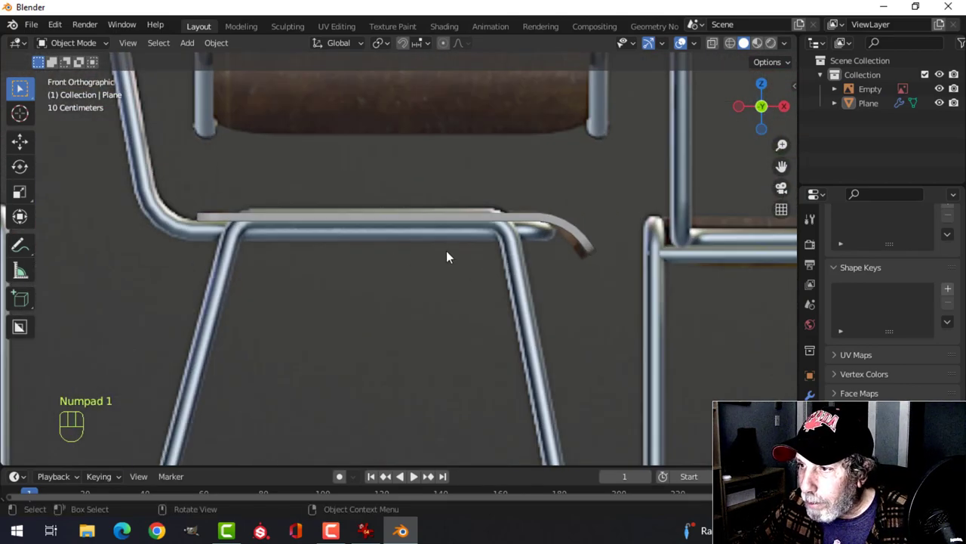
pyautogui.scroll(-3, 444, 267)
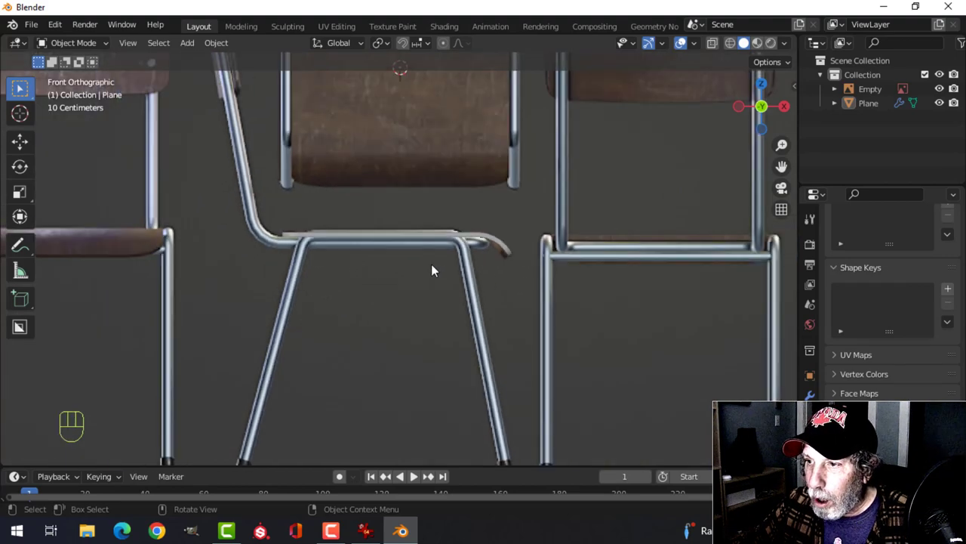
pyautogui.scroll(-1, 395, 237)
pyautogui.keyDown('shift'); pyautogui.moveTo(358, 194); pyautogui.dragTo(388, 257, button='middle'); pyautogui.keyUp('shift')
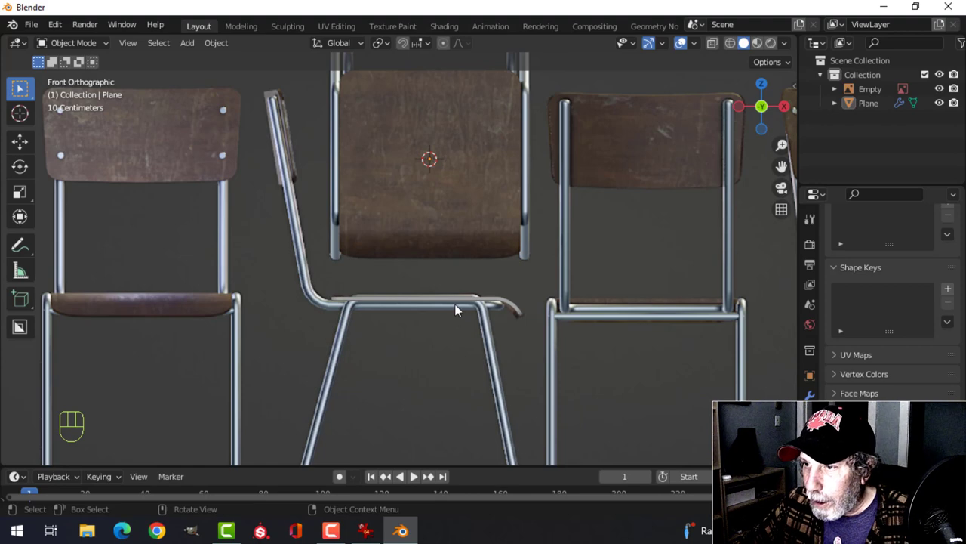
# Snap the 3D cursor to the centre of the seat's complete mesh, leaving mesh editing when done.
pyautogui.moveTo(466, 317); pyautogui.dragTo(442, 291, button='middle')
pyautogui.click(478, 318)
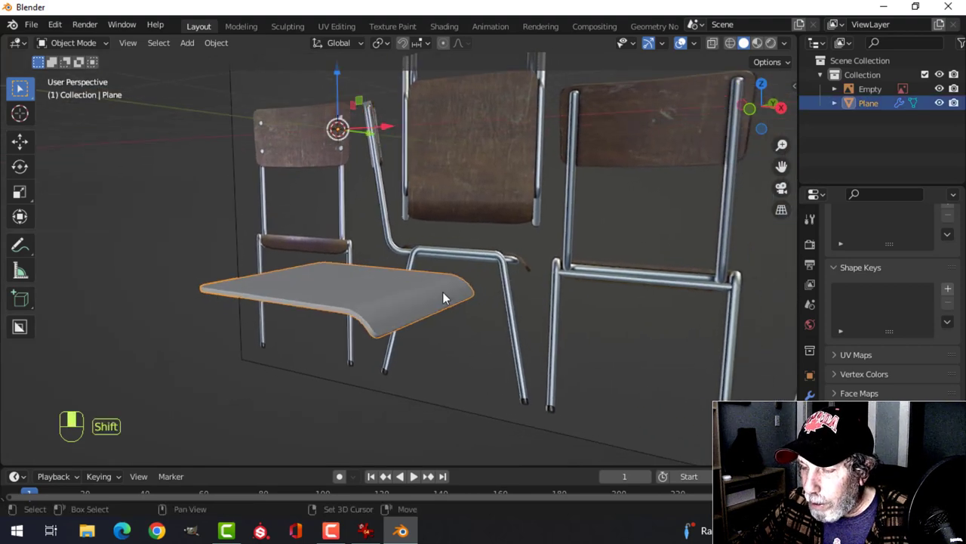
pyautogui.press('Tab')
pyautogui.press('a')
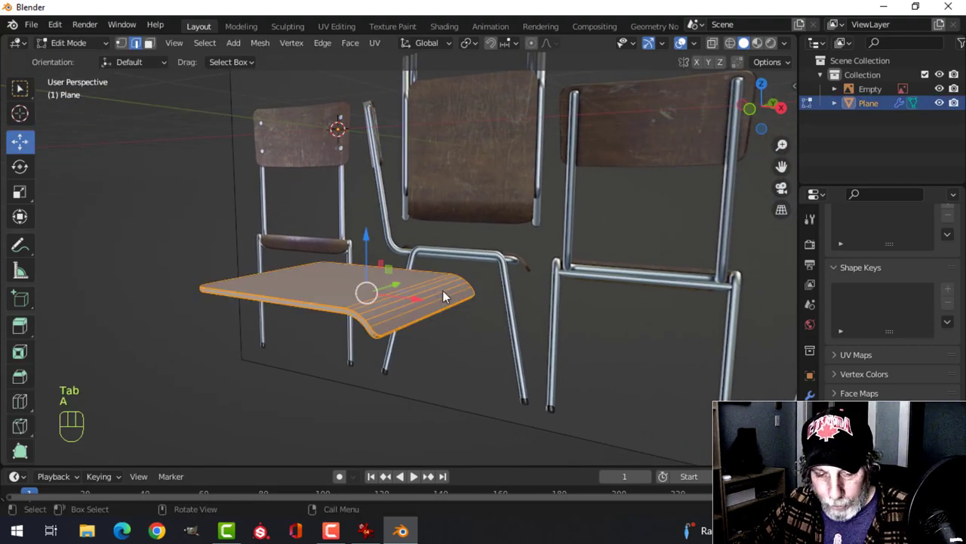
pyautogui.hotkey('shift', 's')
pyautogui.click(446, 373)
pyautogui.press('Tab')
pyautogui.moveTo(447, 376); pyautogui.dragTo(431, 288, button='middle')
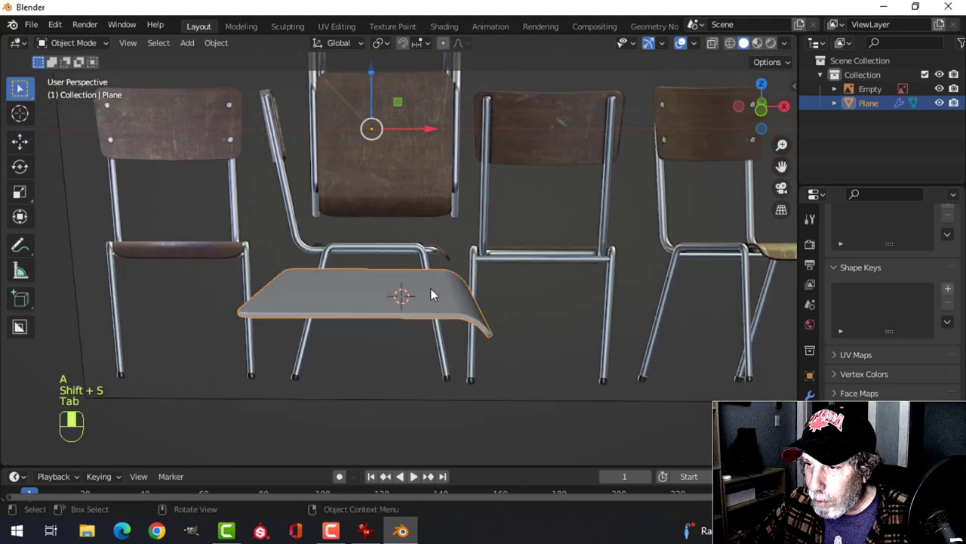
# With nothing selected, add a mesh plane at the 3D cursor in front view and start editing its mesh.
pyautogui.hotkey('alt', 'a')
pyautogui.press('KP_1')
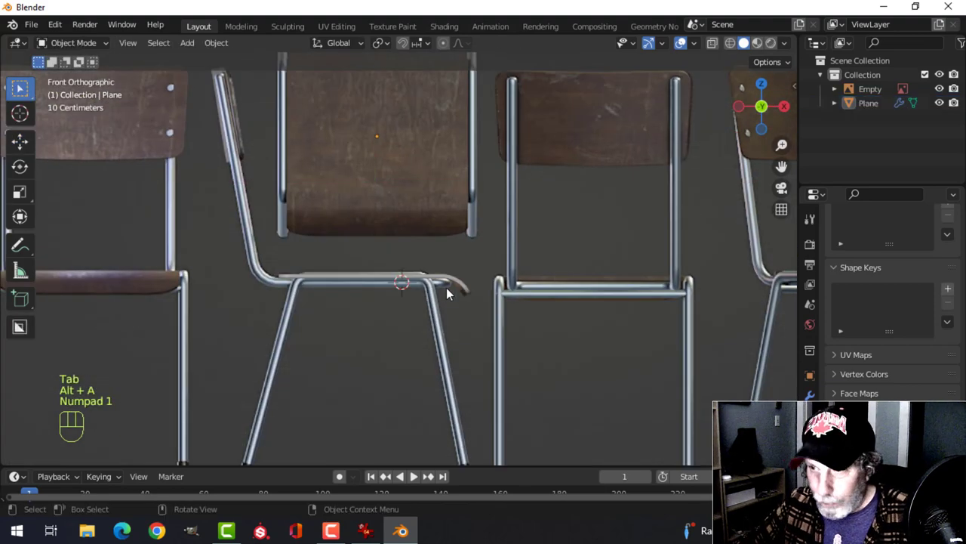
pyautogui.hotkey('shift', 'a')
pyautogui.moveTo(419, 222)
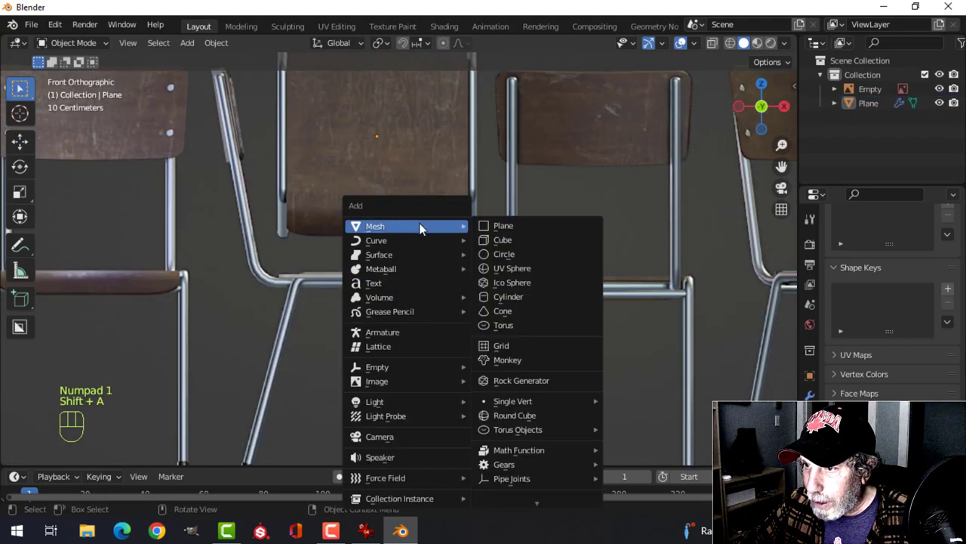
pyautogui.click(492, 224)
pyautogui.scroll(-2, 489, 272)
pyautogui.press('Tab')
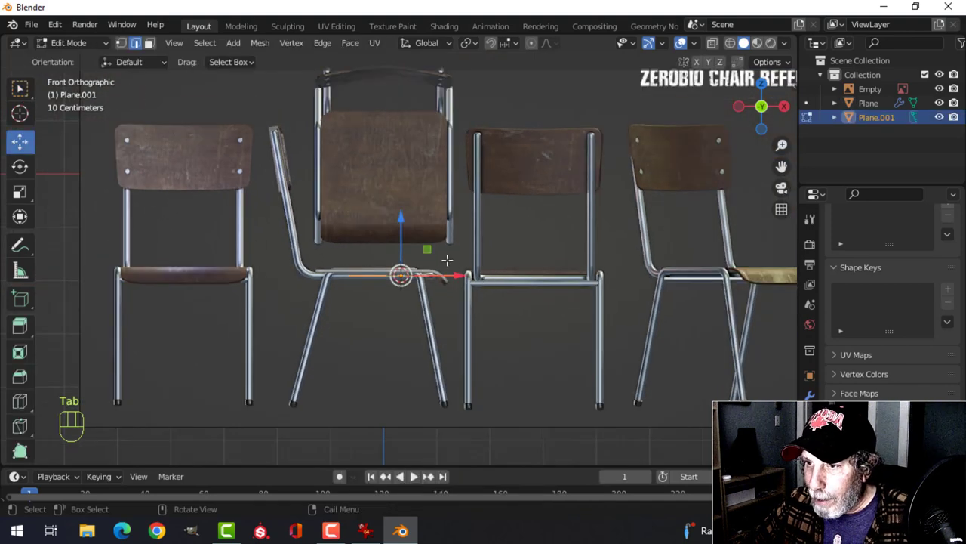
# Move the plane over the backrest tube in the side-view reference and merge its vertices at center into a single vertex.
pyautogui.press('g')
pyautogui.click(333, 135)
pyautogui.scroll(3, 377, 205)
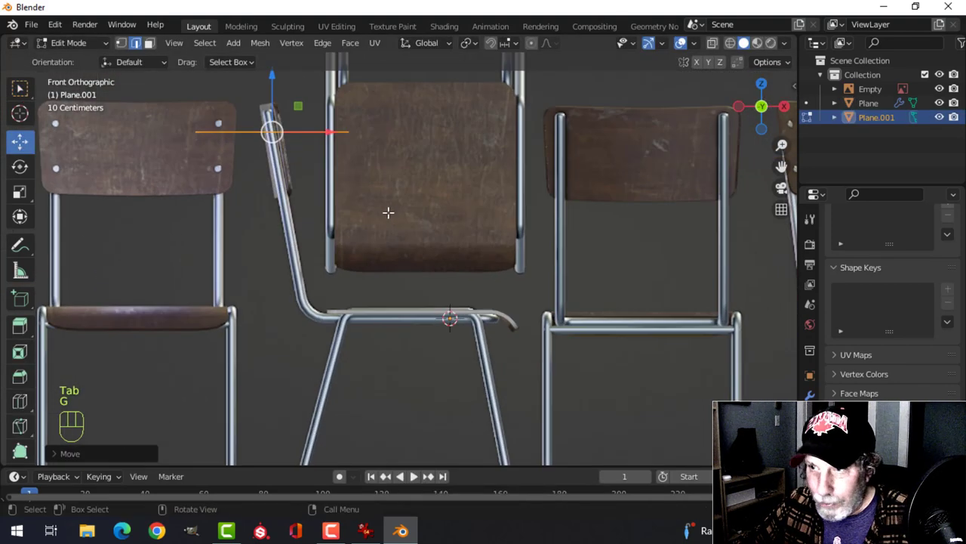
pyautogui.keyDown('shift'); pyautogui.moveTo(407, 213); pyautogui.dragTo(427, 232, button='middle'); pyautogui.keyUp('shift')
pyautogui.press('m')
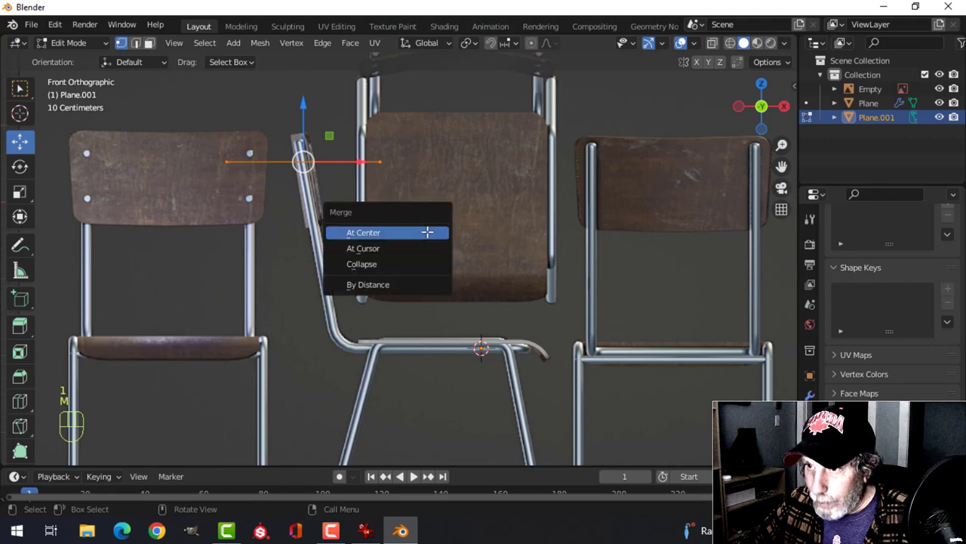
pyautogui.click(428, 237)
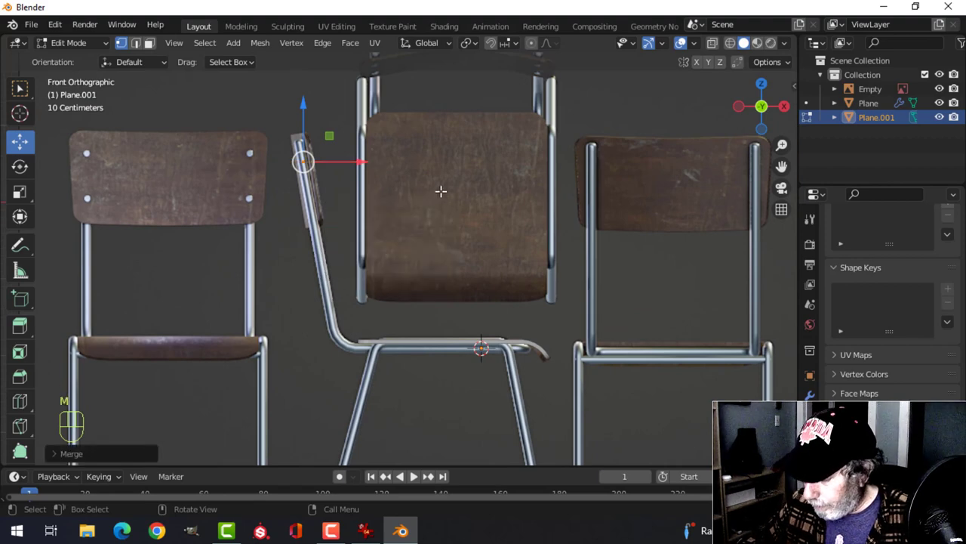
# Shift the vertex along Y to the seat's side edge and place it at the upper end of the reference backrest tube.
pyautogui.press('KP_3')
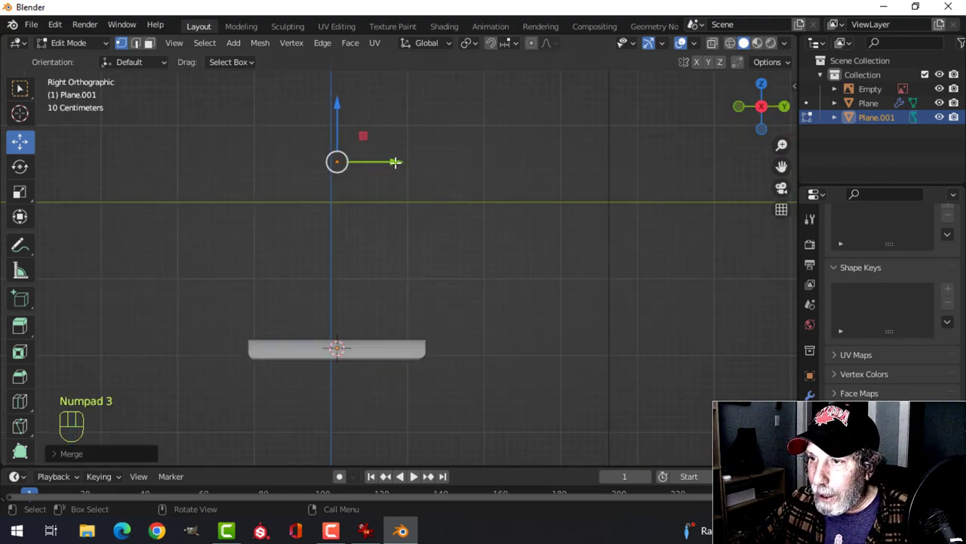
pyautogui.moveTo(396, 162); pyautogui.dragTo(317, 164)
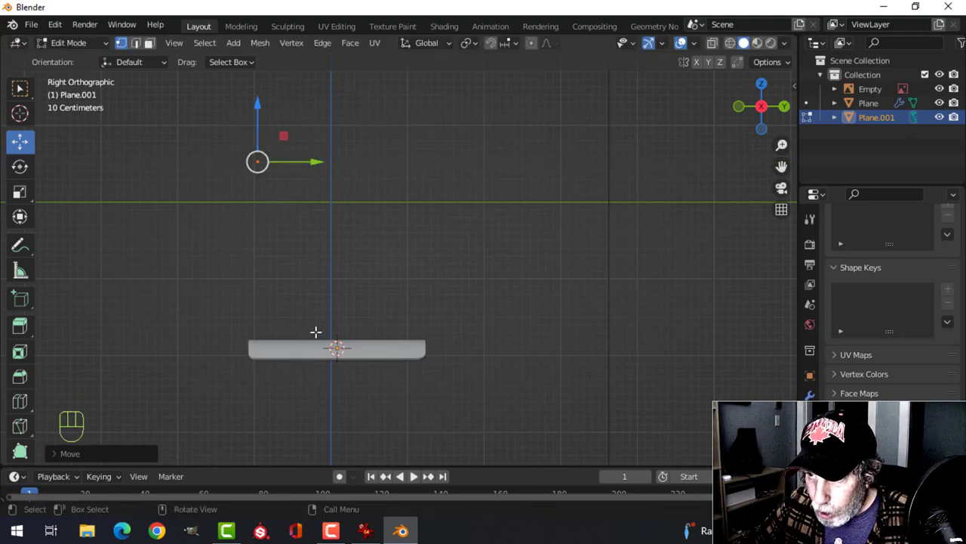
pyautogui.press('KP_1')
pyautogui.scroll(3, 308, 262)
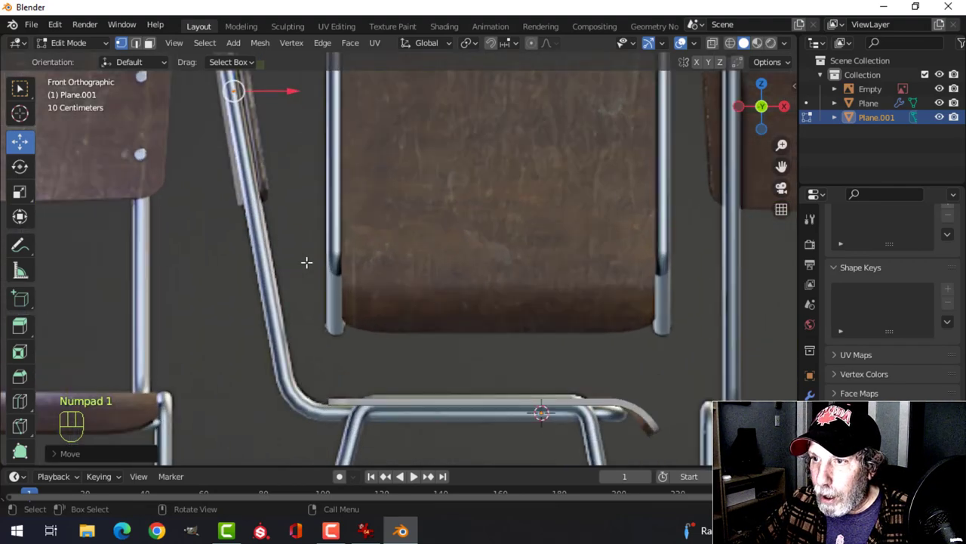
pyautogui.keyDown('shift'); pyautogui.moveTo(306, 263); pyautogui.dragTo(440, 358, button='middle'); pyautogui.keyUp('shift')
pyautogui.press('g')
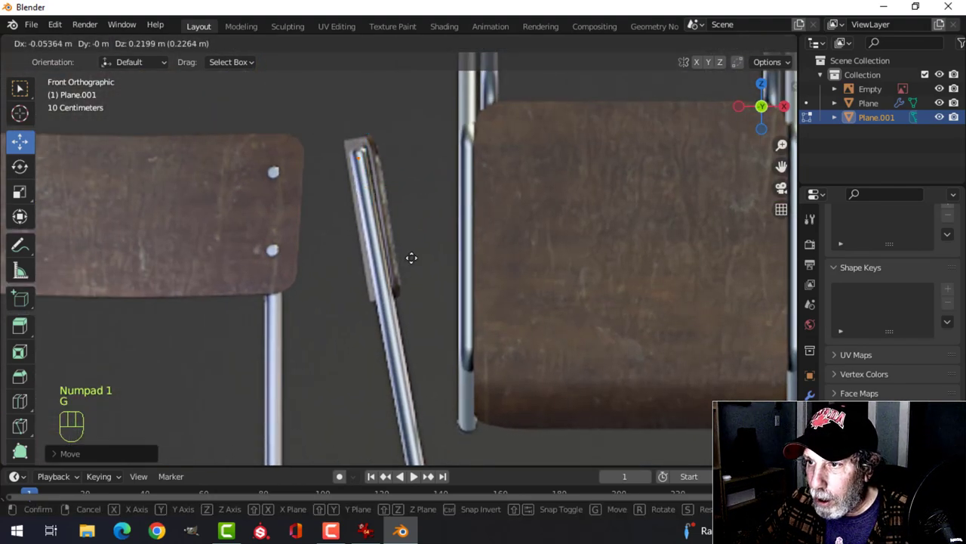
pyautogui.click(411, 257)
pyautogui.scroll(2, 410, 246)
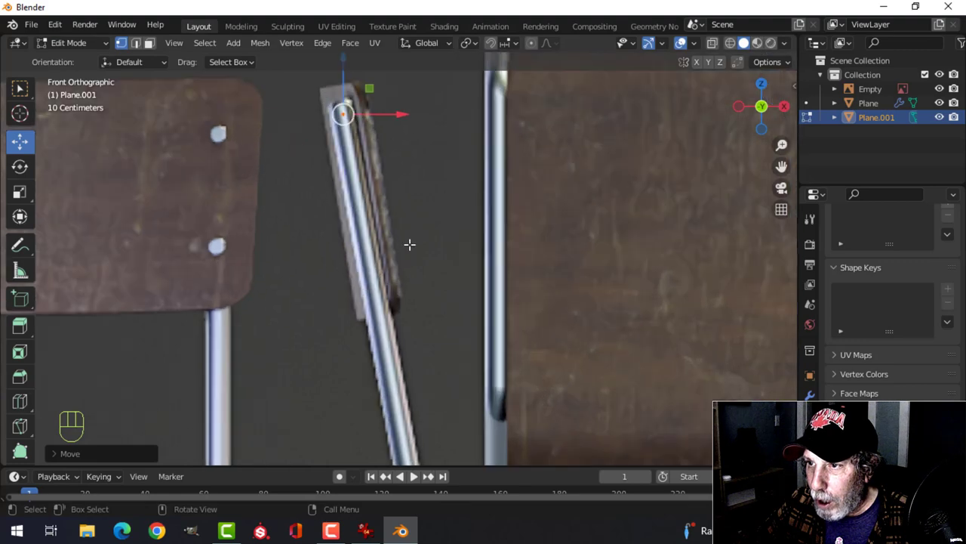
# Extrude the vertex down the backrest tube and place the new vertex at the frame's rear bend.
pyautogui.scroll(-5, 410, 244)
pyautogui.keyDown('shift'); pyautogui.moveTo(458, 286); pyautogui.dragTo(446, 239, button='middle'); pyautogui.keyUp('shift')
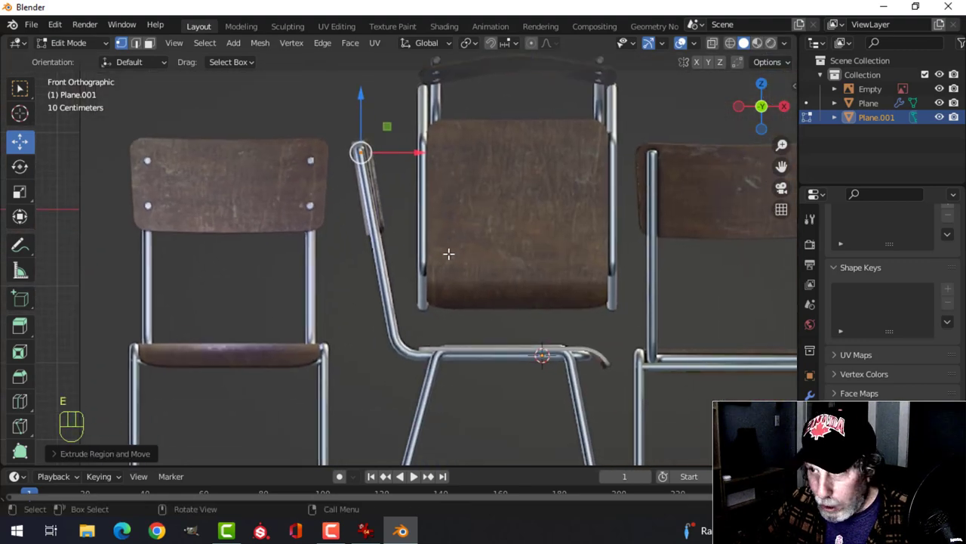
pyautogui.press('g')
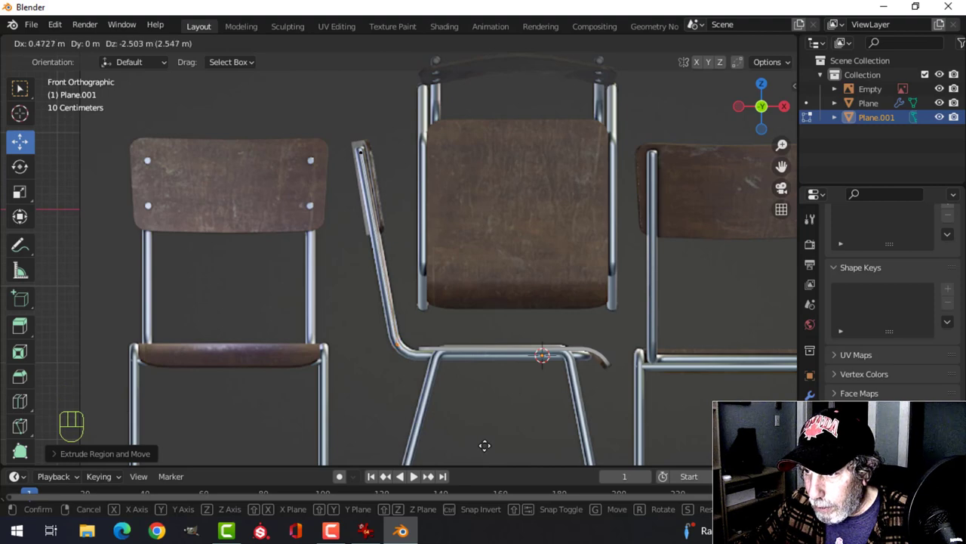
pyautogui.click(485, 445)
pyautogui.scroll(3, 480, 408)
pyautogui.keyDown('shift'); pyautogui.moveTo(479, 397); pyautogui.dragTo(427, 267, button='middle'); pyautogui.keyUp('shift')
pyautogui.press('g')
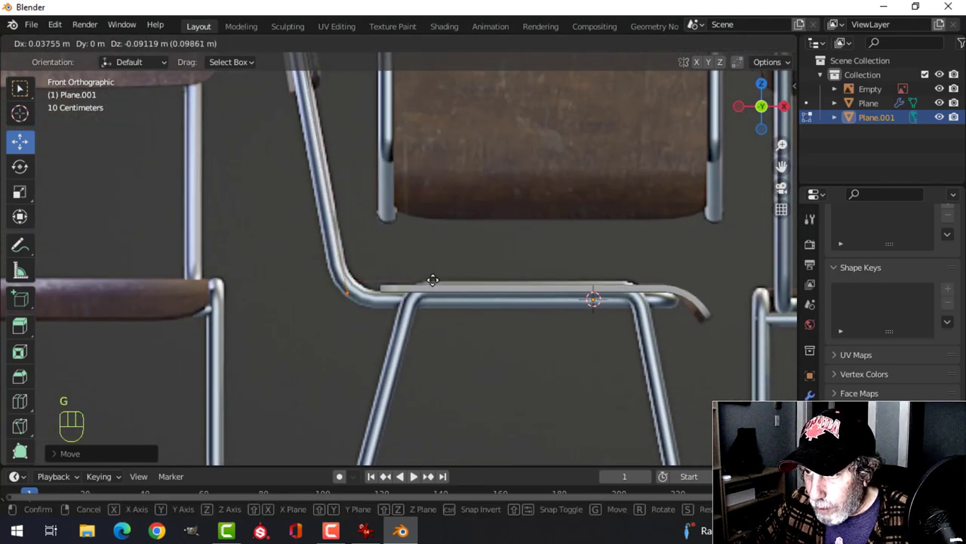
pyautogui.click(432, 280)
# Extrude the rear bend vertex along X to above the front leg of the reference chair.
pyautogui.press('e')
pyautogui.click(505, 320)
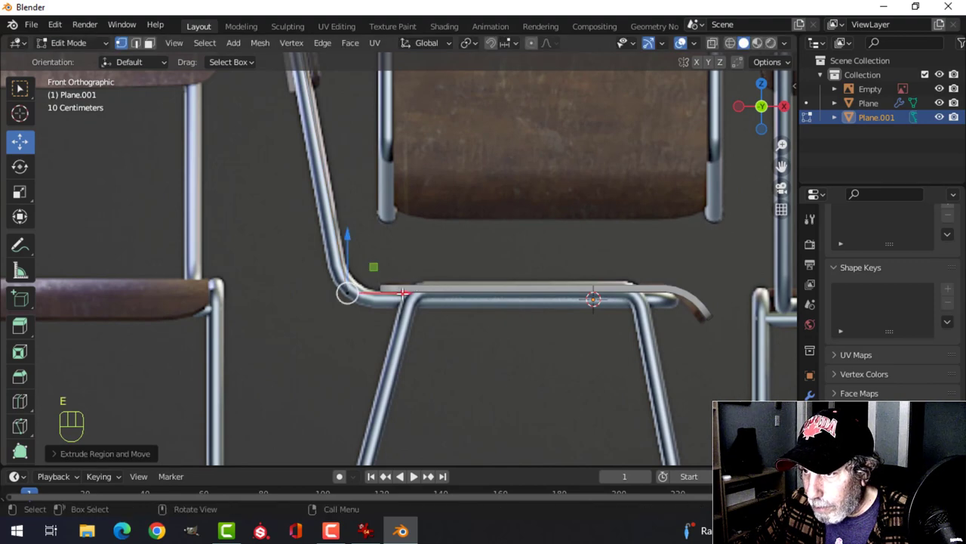
pyautogui.moveTo(417, 293); pyautogui.dragTo(546, 316)
pyautogui.click(684, 342)
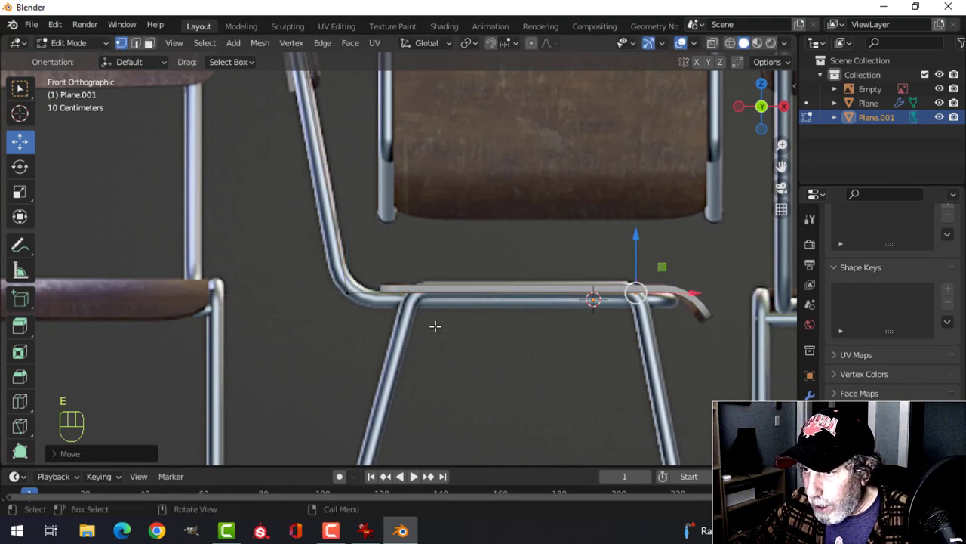
# Lower both under-seat vertices to the tube's centre line and move the front one about 0.26 m along X to the tube's front end.
pyautogui.keyDown('shift'); pyautogui.click(487, 310); pyautogui.keyUp('shift')
pyautogui.moveTo(488, 235); pyautogui.dragTo(486, 245)
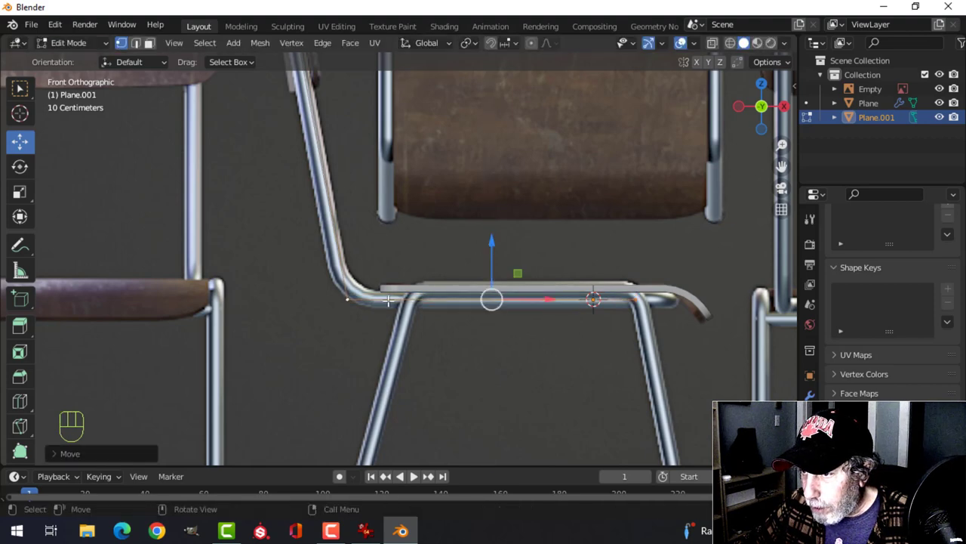
pyautogui.click(652, 305)
pyautogui.moveTo(676, 300); pyautogui.dragTo(694, 300)
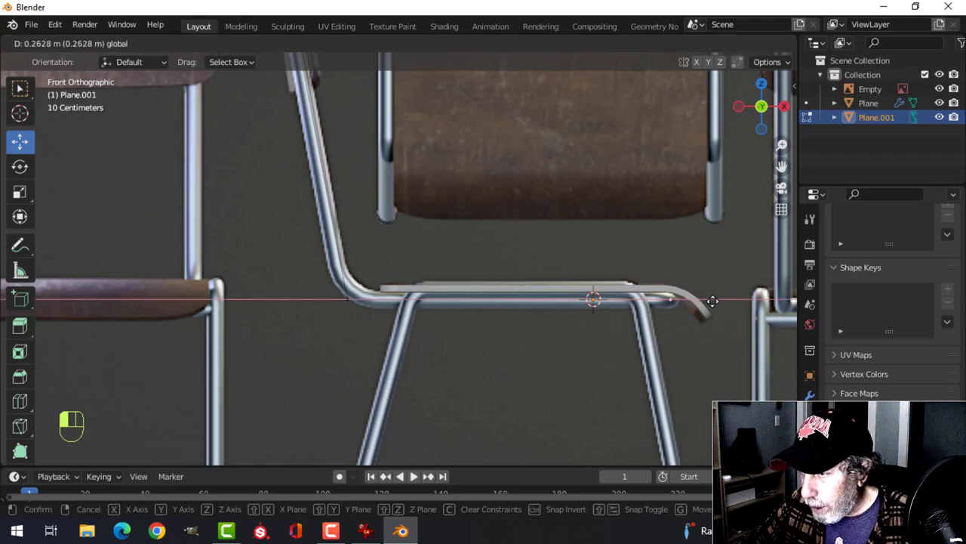
pyautogui.moveTo(713, 302); pyautogui.dragTo(688, 300)
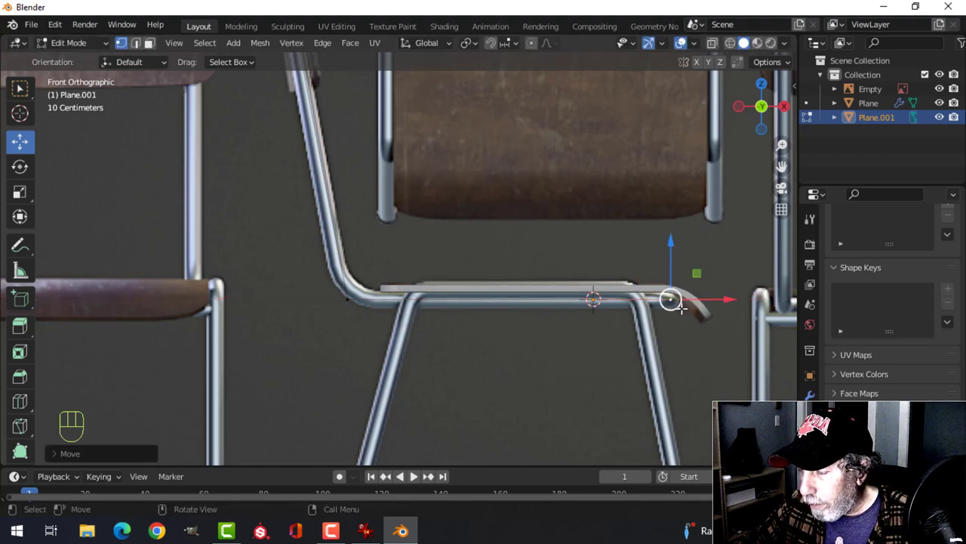
# In the right-side wireframe view, extrude the front frame vertex along Y to just short of the seat's middle.
pyautogui.scroll(-3, 690, 307)
pyautogui.moveTo(649, 277); pyautogui.dragTo(395, 300, button='middle')
pyautogui.keyDown('shift'); pyautogui.moveTo(335, 317); pyautogui.dragTo(398, 281, button='middle'); pyautogui.keyUp('shift')
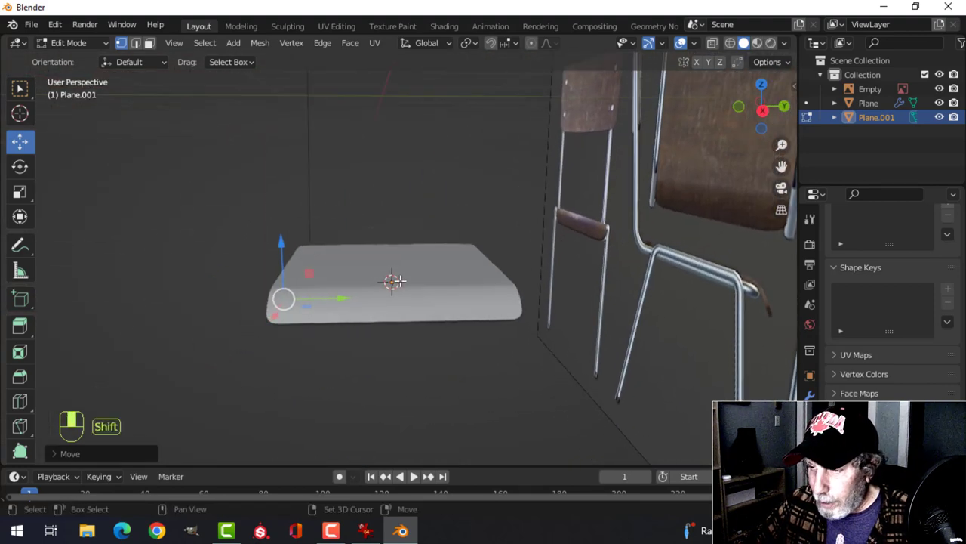
pyautogui.press('KP_3')
pyautogui.press('z')
pyautogui.click(331, 267)
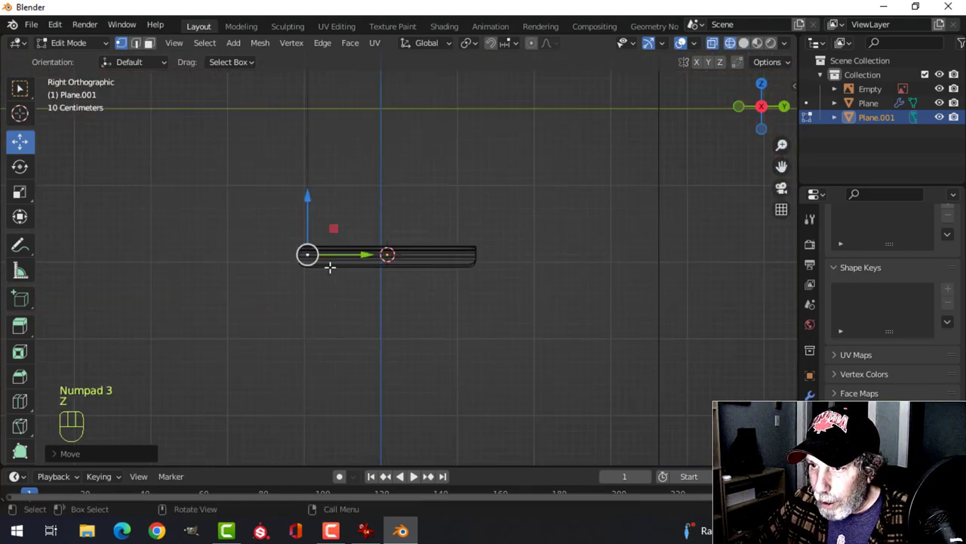
pyautogui.scroll(3, 332, 271)
pyautogui.keyDown('shift'); pyautogui.moveTo(339, 297); pyautogui.dragTo(367, 307, button='middle'); pyautogui.keyUp('shift')
pyautogui.press('e')
pyautogui.click(369, 308)
pyautogui.moveTo(324, 269); pyautogui.dragTo(431, 270)
pyautogui.scroll(-4, 459, 248)
pyautogui.keyDown('shift'); pyautogui.moveTo(459, 249); pyautogui.dragTo(453, 271, button='middle'); pyautogui.keyUp('shift')
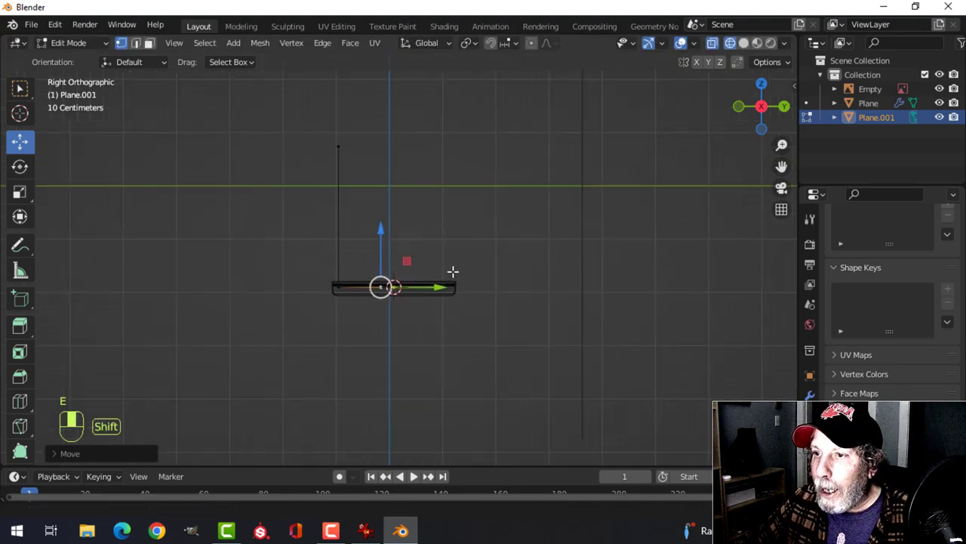
# Add a Mirror modifier to the frame line, mirroring only on the Y axis with Clipping enabled.
pyautogui.moveTo(397, 259); pyautogui.dragTo(446, 282, button='middle')
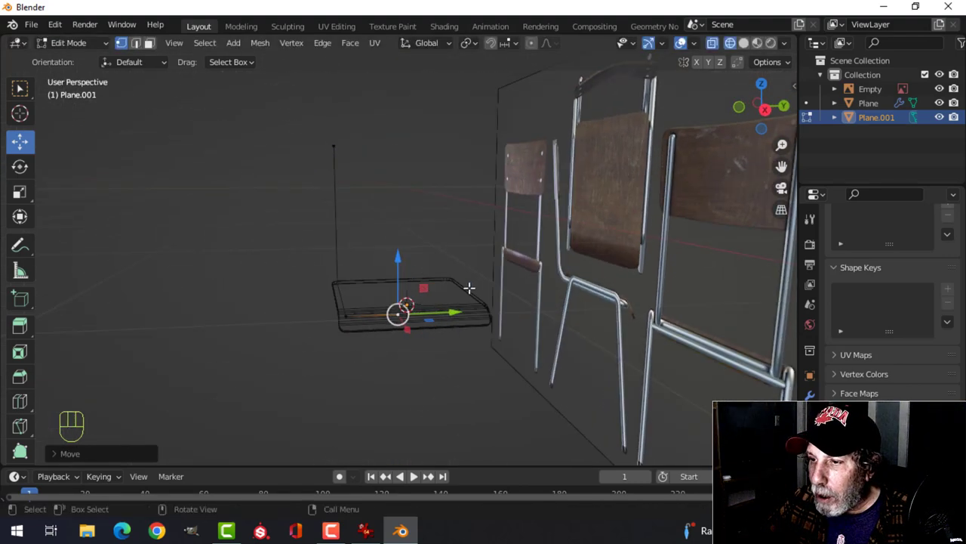
pyautogui.keyDown('shift'); pyautogui.moveTo(615, 305); pyautogui.dragTo(559, 280, button='middle'); pyautogui.keyUp('shift')
pyautogui.click(811, 392)
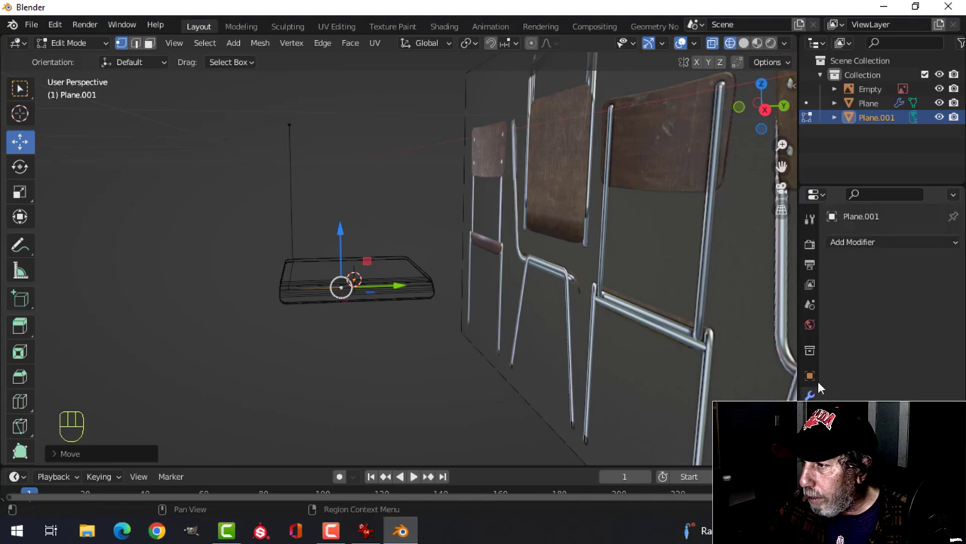
pyautogui.click(857, 247)
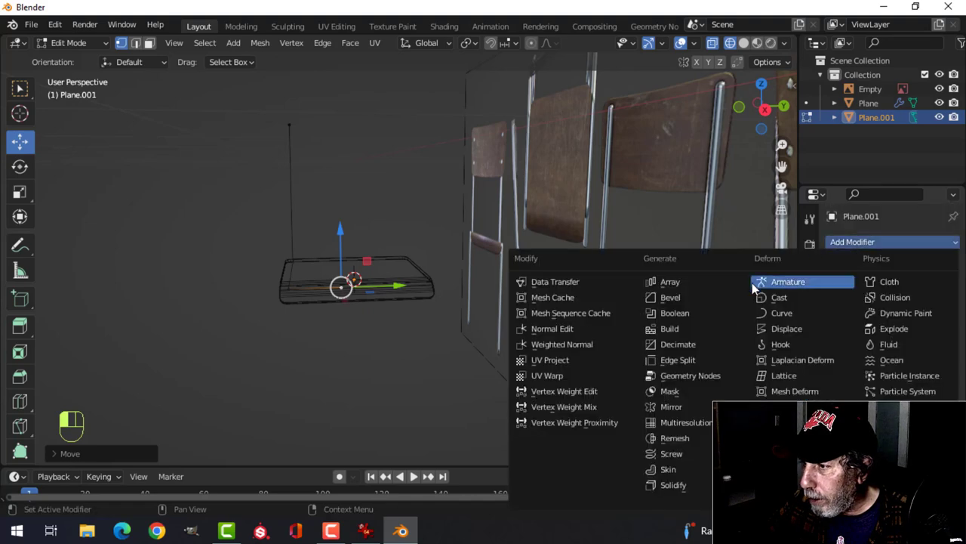
pyautogui.click(689, 404)
pyautogui.scroll(2, 460, 322)
pyautogui.click(888, 286)
pyautogui.click(907, 286)
# Move the inner front vertex along Y to the mirror plane to join both frame halves, and clear the selection.
pyautogui.scroll(3, 304, 351)
pyautogui.moveTo(234, 362); pyautogui.dragTo(282, 358)
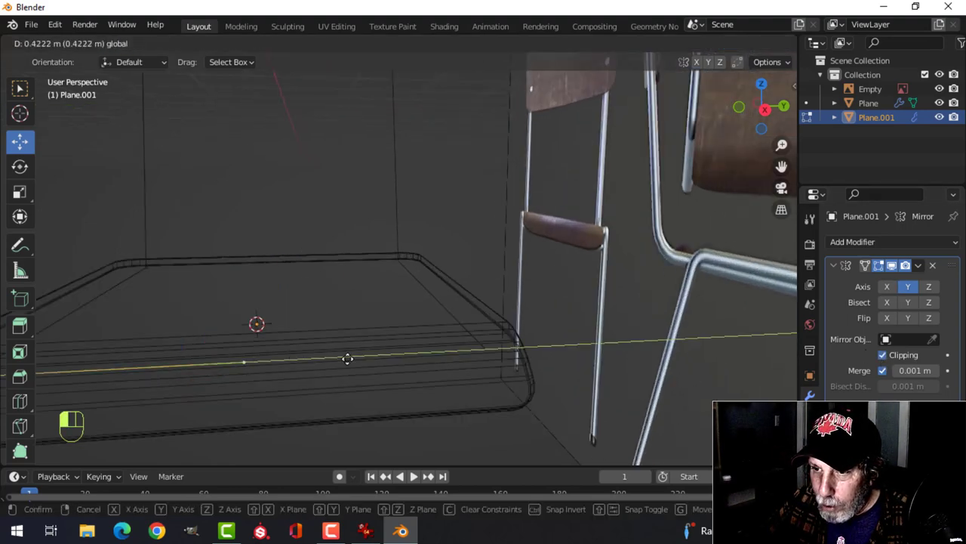
pyautogui.moveTo(344, 359); pyautogui.dragTo(346, 359)
pyautogui.scroll(-5, 397, 334)
pyautogui.hotkey('alt', 'a')
pyautogui.moveTo(358, 284); pyautogui.dragTo(488, 285, button='middle')
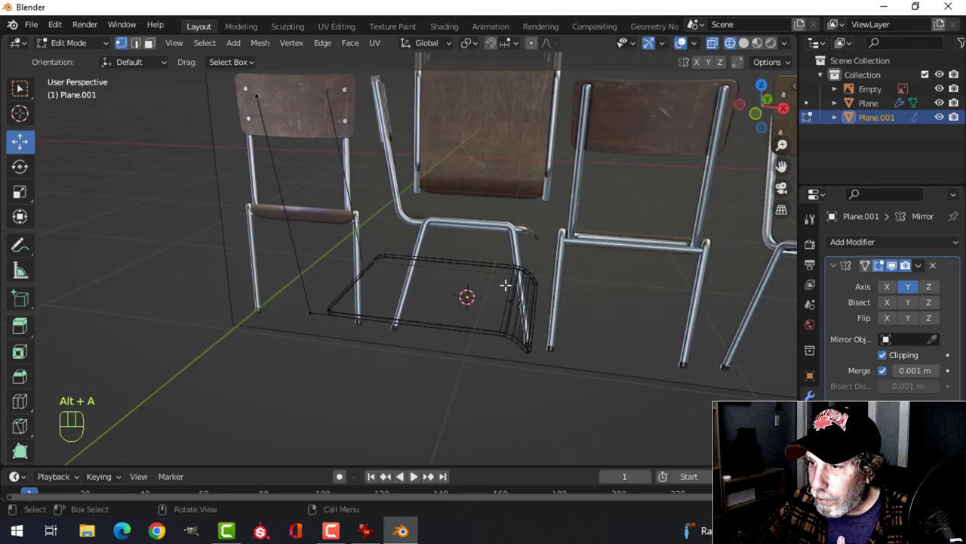
# Switch to solid shading and examine the frame line around the seat from below and from above.
pyautogui.press('z')
pyautogui.click(594, 287)
pyautogui.moveTo(408, 274)
pyautogui.mouseDown(button='middle')
pyautogui.moveTo(448, 205)
pyautogui.moveTo(485, 175)
pyautogui.moveTo(563, 173)
pyautogui.moveTo(565, 209)
pyautogui.moveTo(491, 259)
pyautogui.moveTo(373, 282)
pyautogui.moveTo(304, 283)
pyautogui.moveTo(299, 220)
pyautogui.moveTo(401, 211)
pyautogui.moveTo(453, 227)
pyautogui.mouseUp(button='middle')
pyautogui.press('Tab')
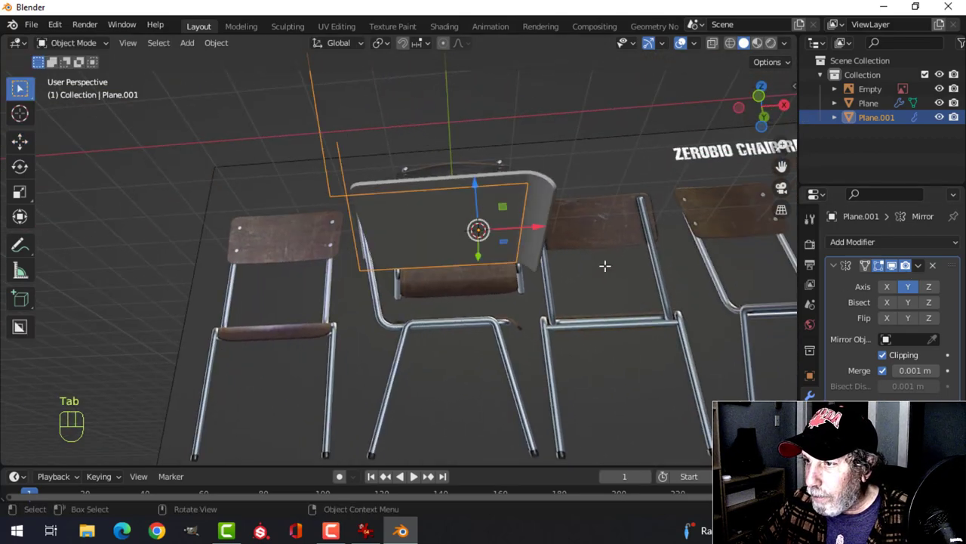
pyautogui.moveTo(601, 267)
pyautogui.mouseDown(button='middle')
pyautogui.moveTo(579, 286)
pyautogui.moveTo(592, 266)
pyautogui.mouseUp(button='middle')
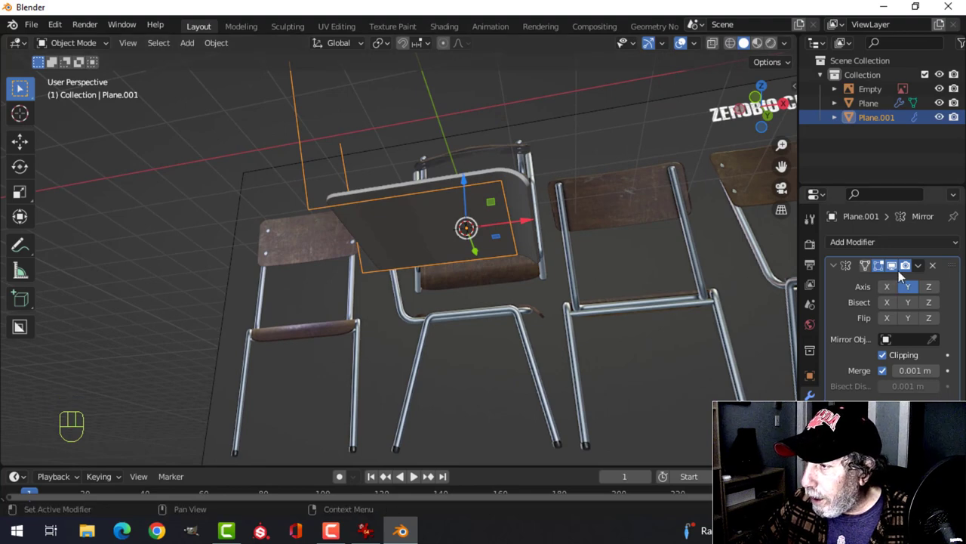
pyautogui.moveTo(416, 199); pyautogui.dragTo(398, 251, button='middle')
pyautogui.scroll(3, 401, 251)
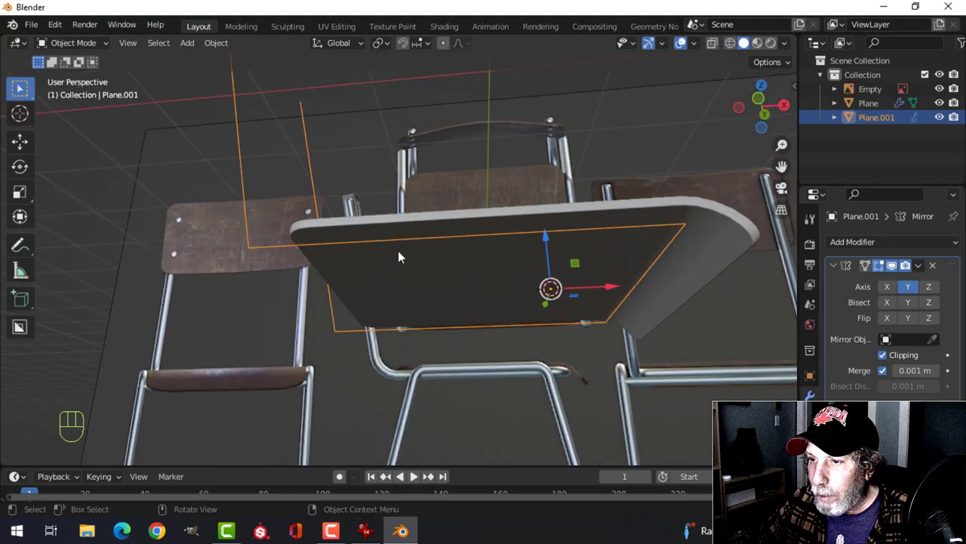
pyautogui.press('Tab')
pyautogui.click(252, 245)
pyautogui.moveTo(280, 276); pyautogui.dragTo(374, 357, button='middle')
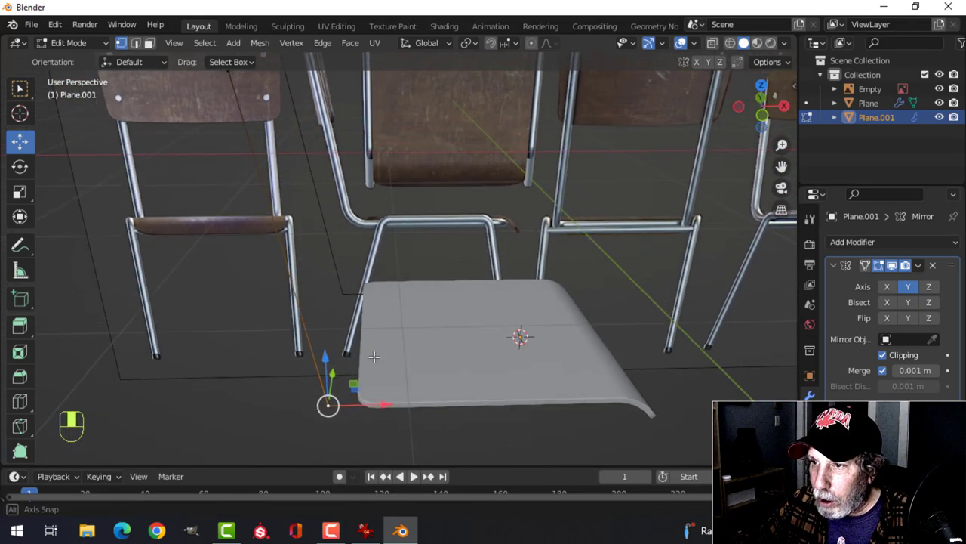
pyautogui.scroll(-3, 401, 276)
pyautogui.keyDown('shift'); pyautogui.moveTo(406, 244); pyautogui.dragTo(401, 288, button='middle'); pyautogui.keyUp('shift')
pyautogui.scroll(3, 408, 248)
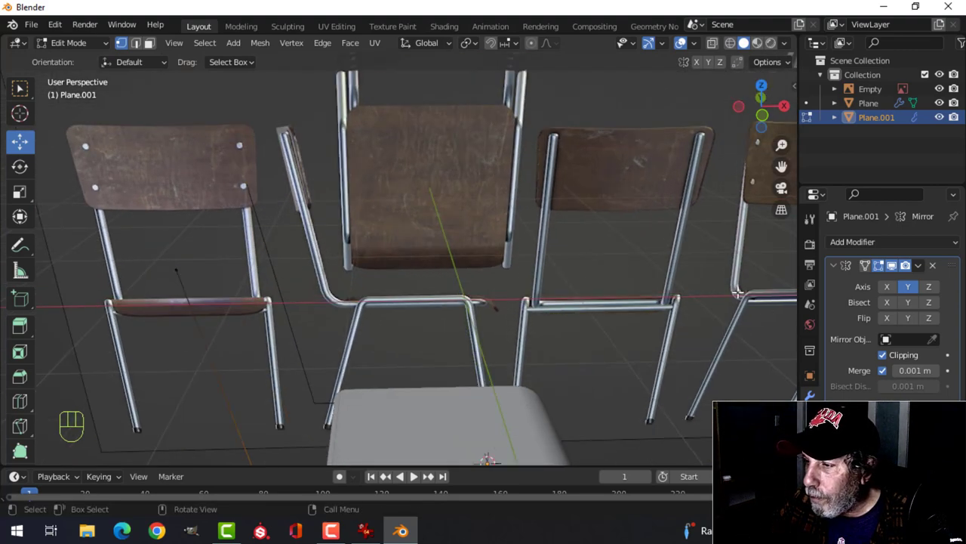
pyautogui.keyDown('shift'); pyautogui.moveTo(463, 366); pyautogui.dragTo(343, 300, button='middle'); pyautogui.keyUp('shift')
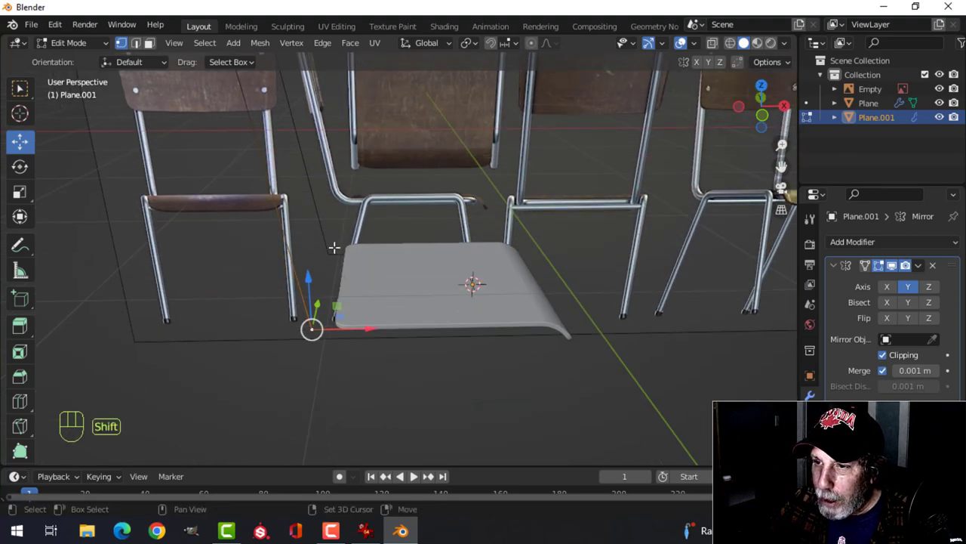
# In the front view, round the frame line's bend behind the seat with a vertex bevel about 0.23 m wide.
pyautogui.click(415, 324)
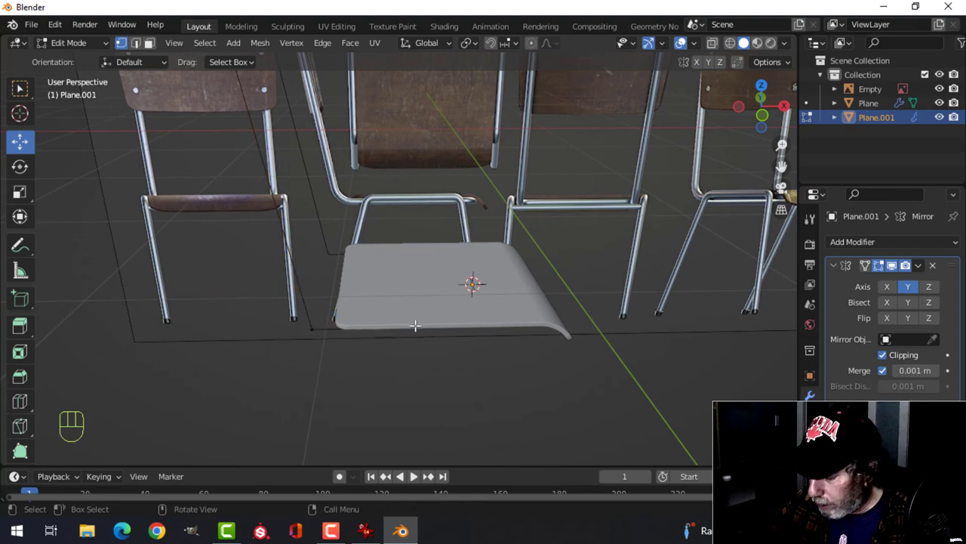
pyautogui.press('KP_1')
pyautogui.scroll(1, 413, 324)
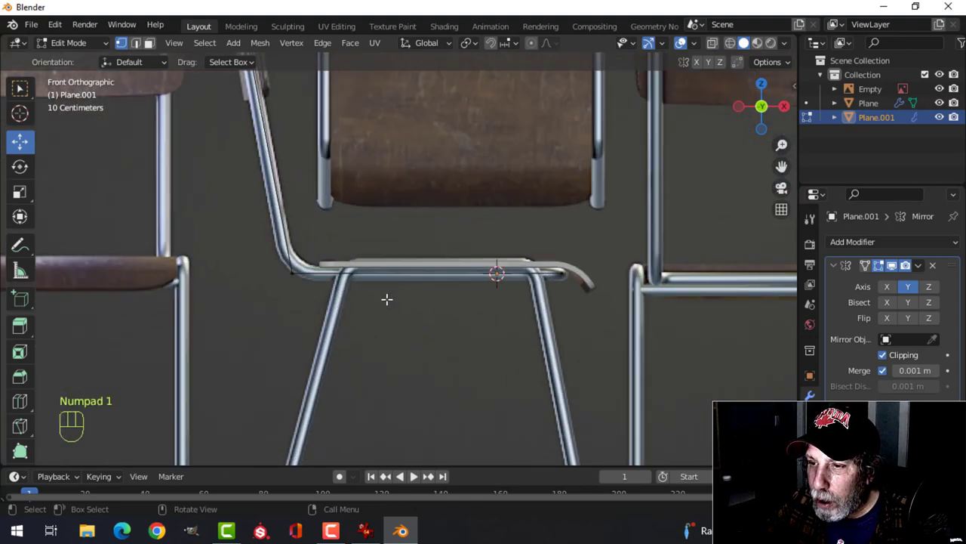
pyautogui.scroll(1, 387, 299)
pyautogui.click(266, 268)
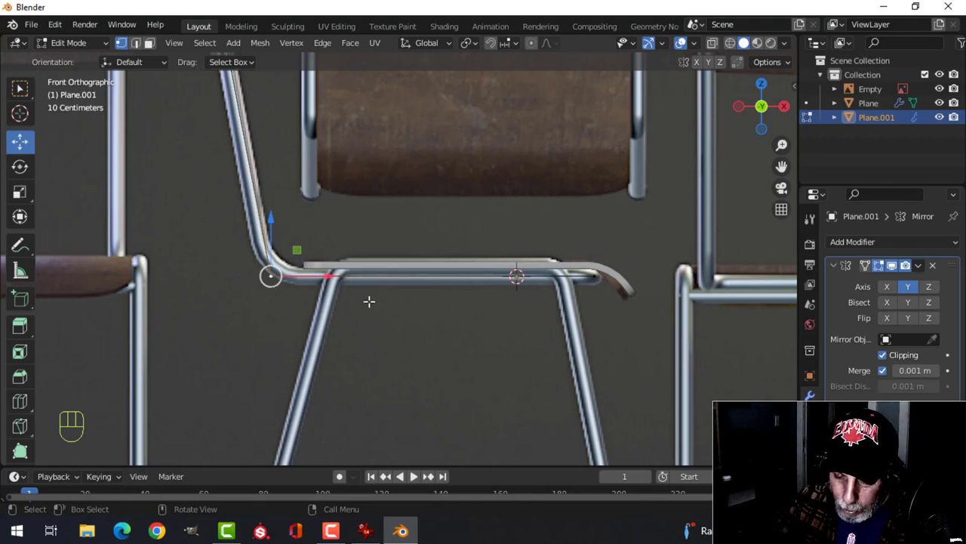
pyautogui.hotkey('shift', 'ctrl', 'b')
pyautogui.scroll(-1, 377, 306)
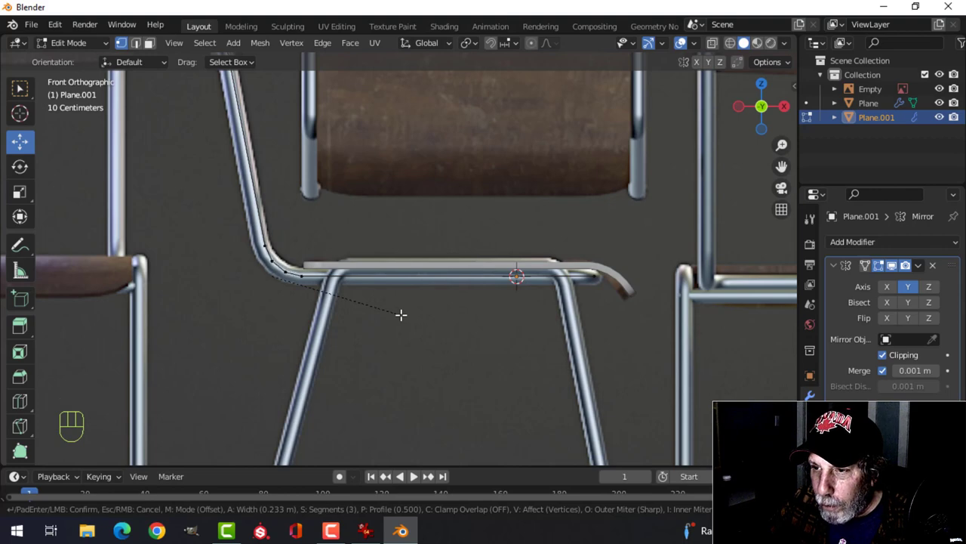
pyautogui.click(401, 314)
# Round the frame line's front corner under the seat with a four-segment vertex bevel.
pyautogui.hotkey('alt', 'a')
pyautogui.moveTo(661, 317); pyautogui.dragTo(524, 264, button='middle')
pyautogui.moveTo(384, 246); pyautogui.dragTo(399, 262, button='middle')
pyautogui.click(344, 91)
pyautogui.keyDown('shift'); pyautogui.moveTo(355, 166); pyautogui.dragTo(357, 224, button='middle'); pyautogui.keyUp('shift')
pyautogui.moveTo(356, 224); pyautogui.dragTo(353, 245, button='middle')
pyautogui.hotkey('ctrl', 'shift', 'b')
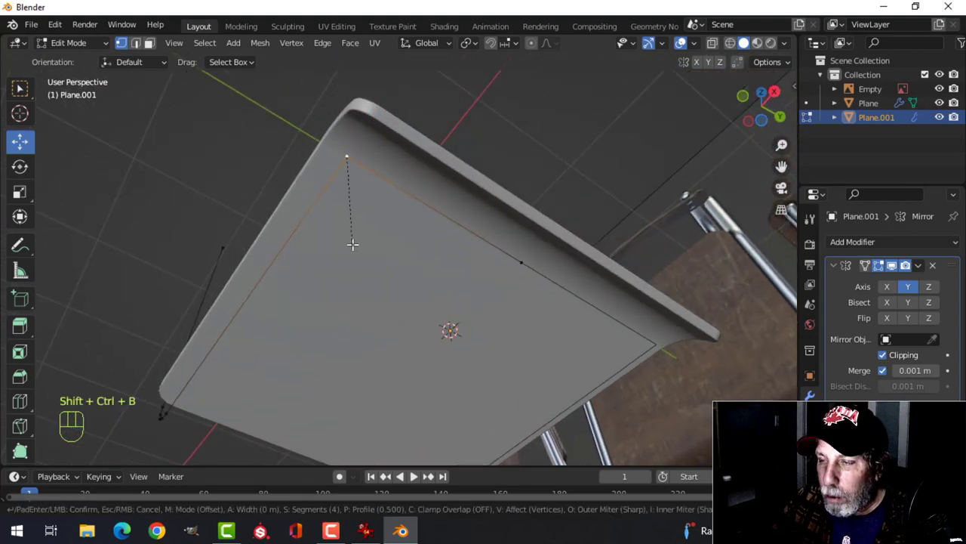
pyautogui.click(390, 285)
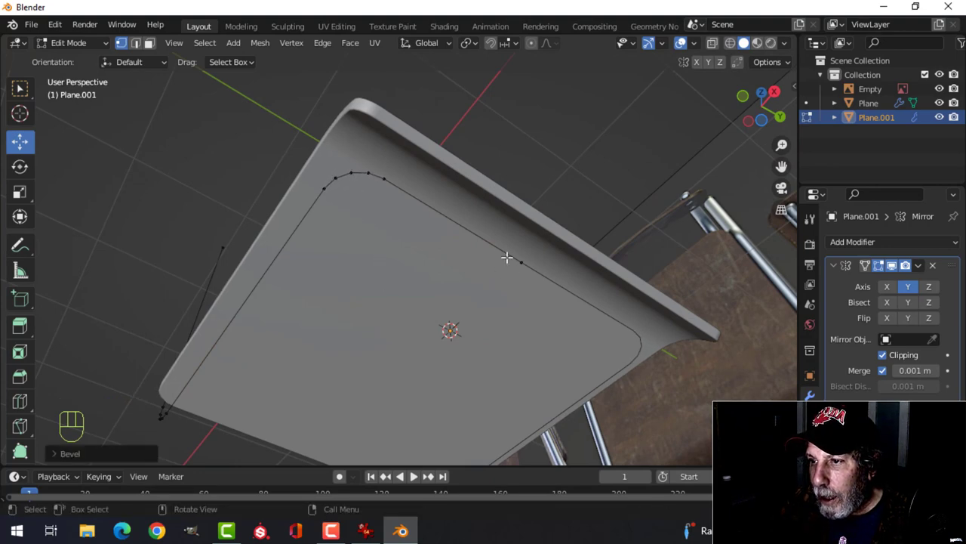
# Move the rounded corner's vertices and the front centre vertex about 0.08 m forward along X.
pyautogui.press('b')
pyautogui.moveTo(294, 113); pyautogui.dragTo(374, 191)
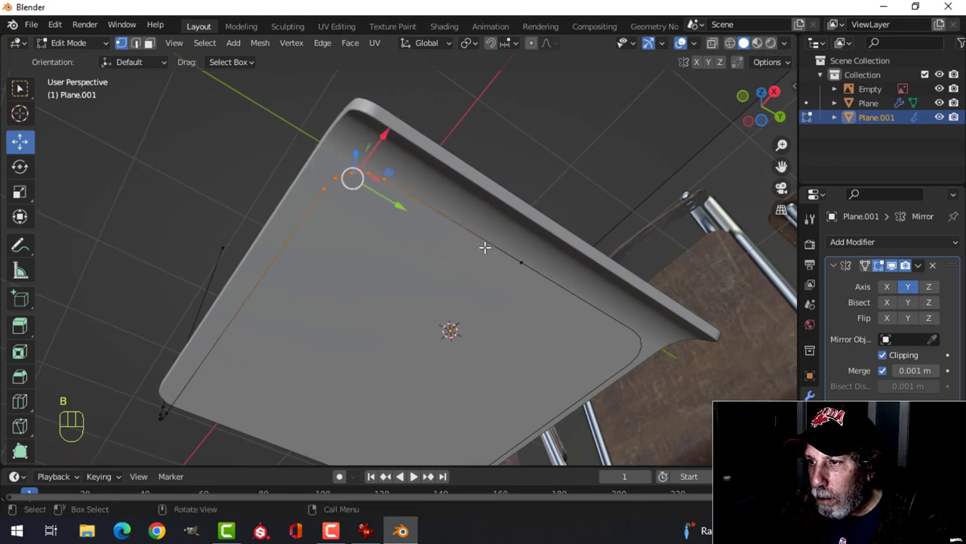
pyautogui.keyDown('shift'); pyautogui.click(518, 256); pyautogui.keyUp('shift')
pyautogui.press('g')
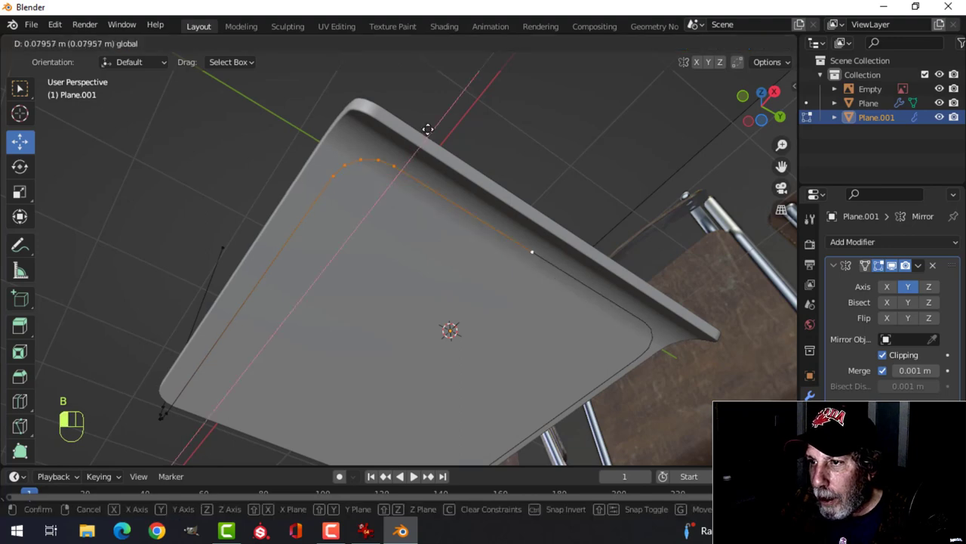
pyautogui.click(427, 129)
pyautogui.moveTo(427, 129); pyautogui.dragTo(416, 233, button='middle')
pyautogui.press('KP_1')
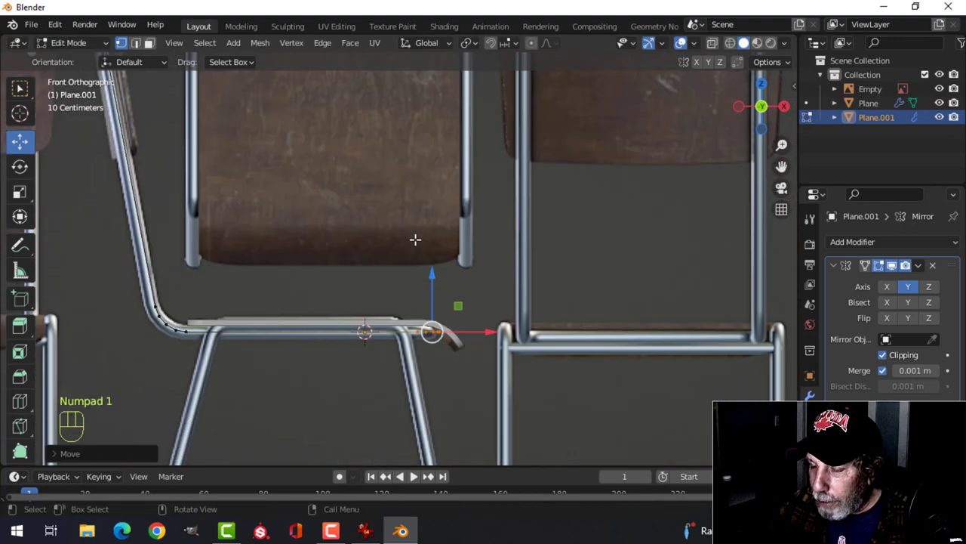
# Return to Object Mode and apply the frame line's Mirror modifier.
pyautogui.press('Tab')
pyautogui.scroll(-3, 338, 339)
pyautogui.moveTo(339, 339); pyautogui.dragTo(356, 304, button='middle')
pyautogui.hotkey('alt', 'a')
pyautogui.scroll(3, 296, 295)
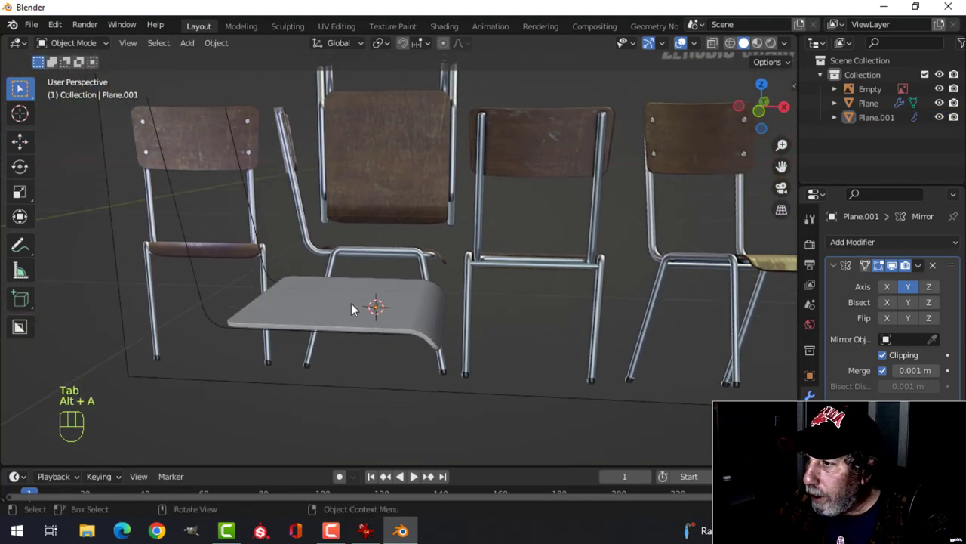
pyautogui.click(194, 279)
pyautogui.press('z')
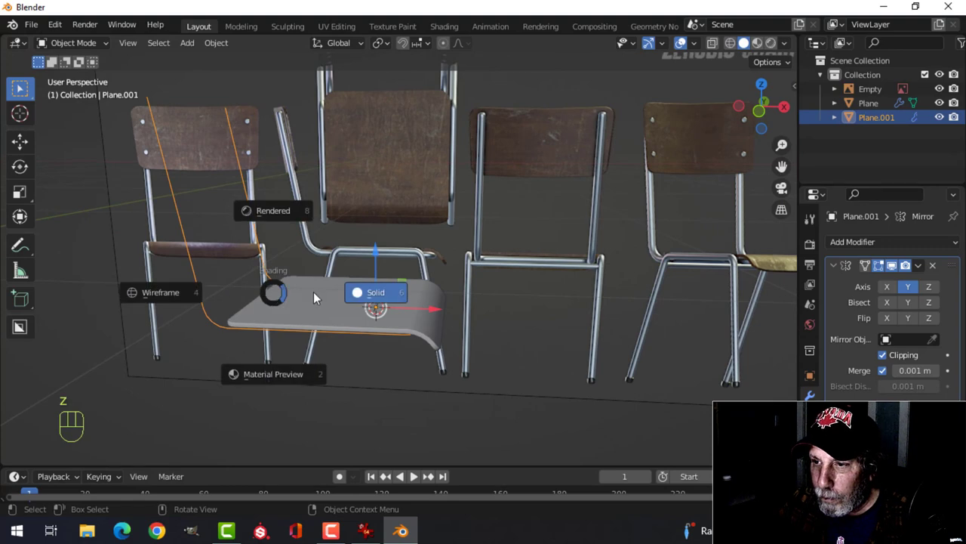
pyautogui.press('Tab')
pyautogui.press('Tab')
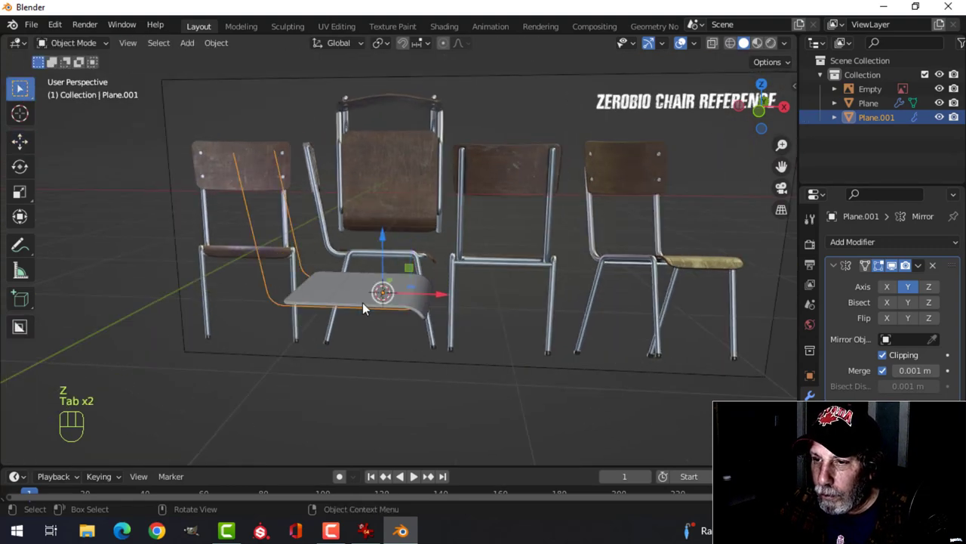
pyautogui.hotkey('alt', 'a')
pyautogui.keyDown('shift'); pyautogui.moveTo(350, 297); pyautogui.dragTo(387, 212, button='middle'); pyautogui.keyUp('shift')
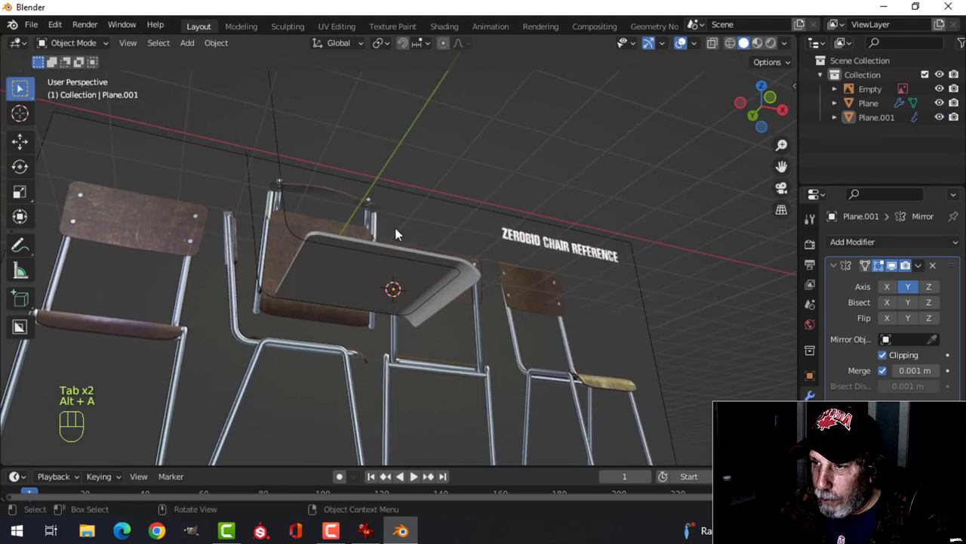
pyautogui.click(919, 266)
pyautogui.click(860, 278)
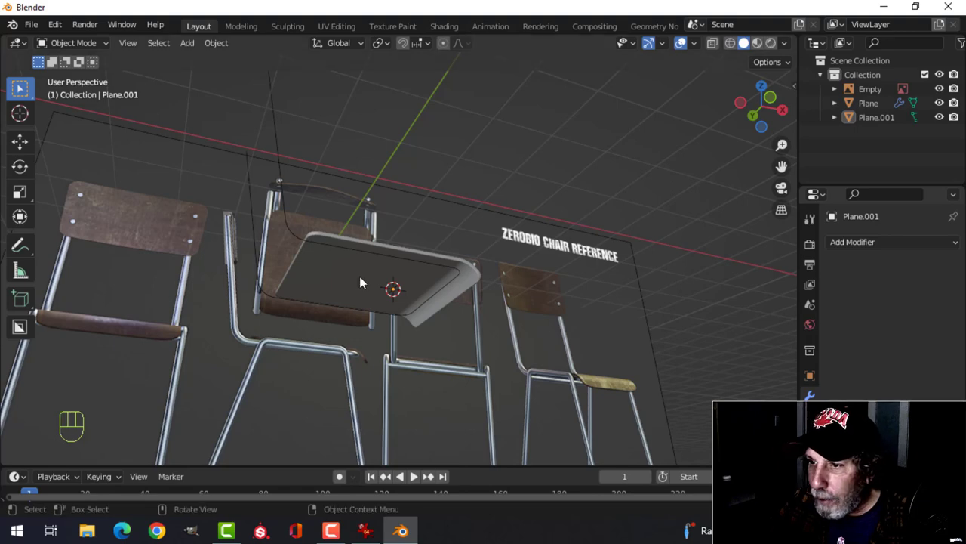
# Select the frame line and convert it from a mesh to a curve.
pyautogui.click(362, 256)
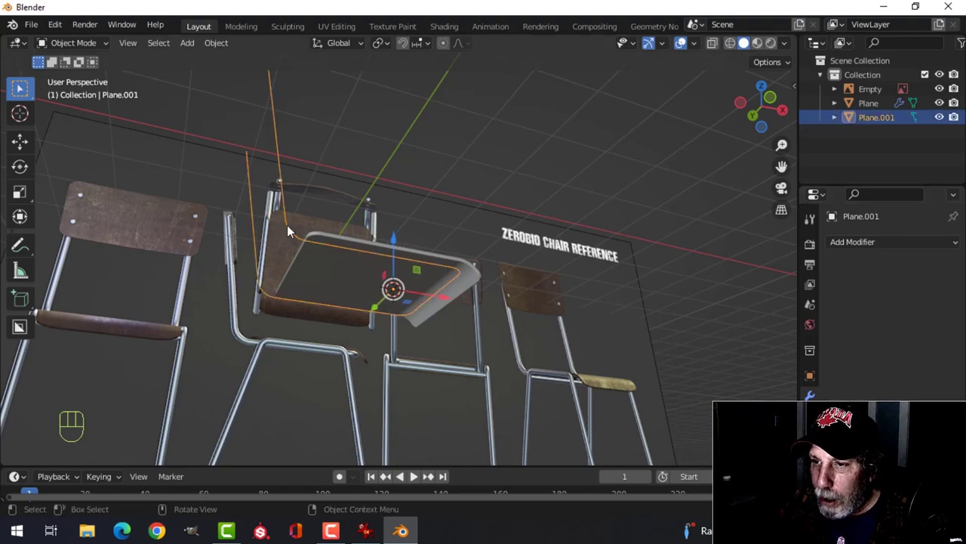
pyautogui.rightClick(279, 225)
pyautogui.moveTo(253, 259)
pyautogui.click(346, 259)
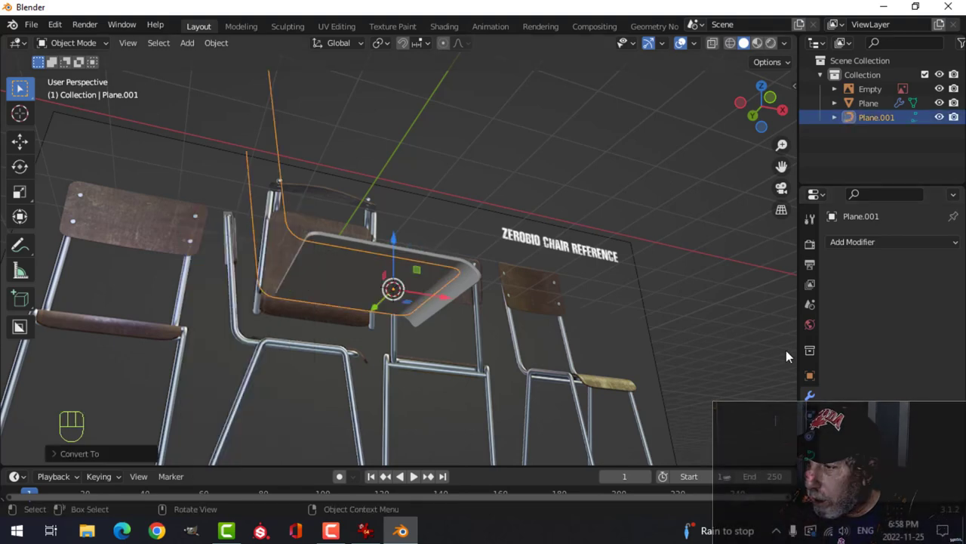
# Give the frame curve a round bevel with a depth of 0.065 m in its geometry settings.
pyautogui.click(811, 455)
pyautogui.scroll(-4, 880, 431)
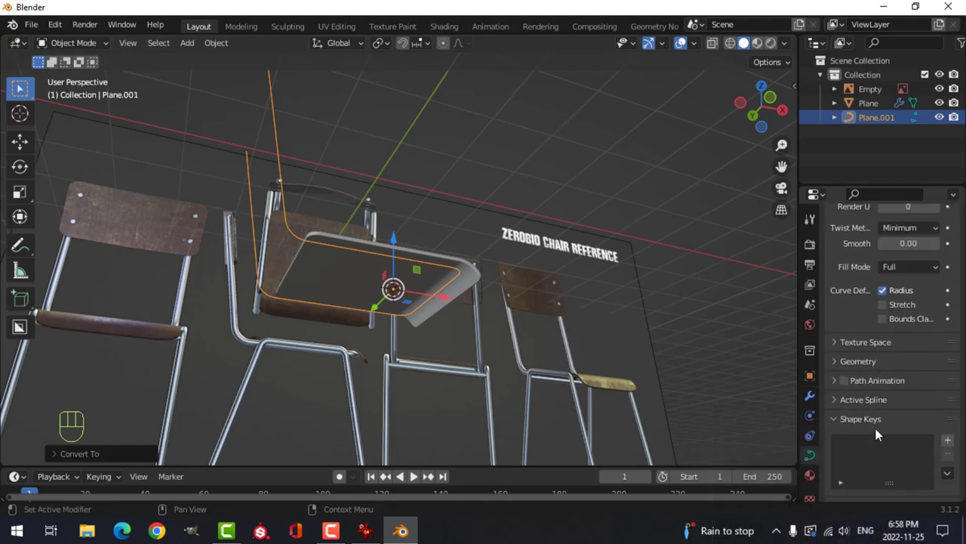
pyautogui.click(831, 361)
pyautogui.scroll(-4, 898, 392)
pyautogui.click(910, 393)
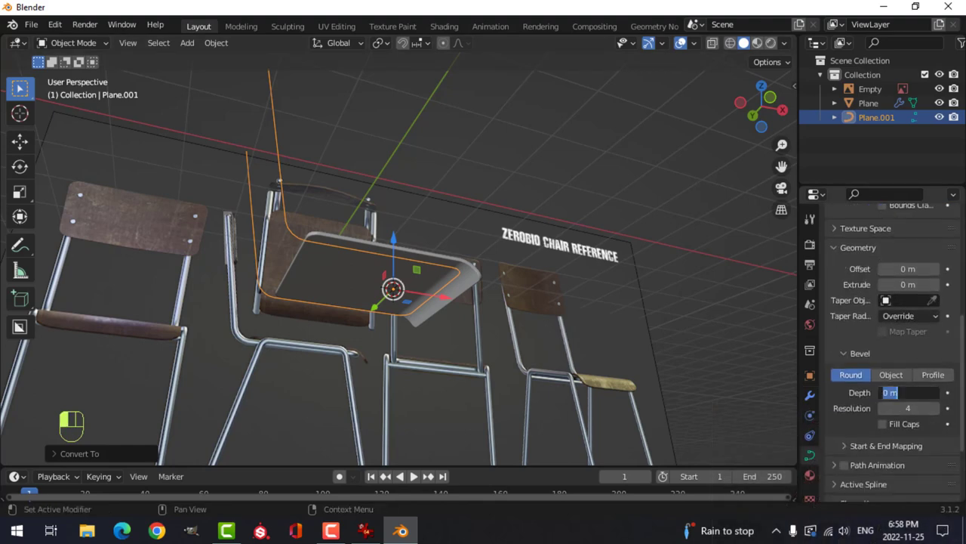
pyautogui.write('0.6')
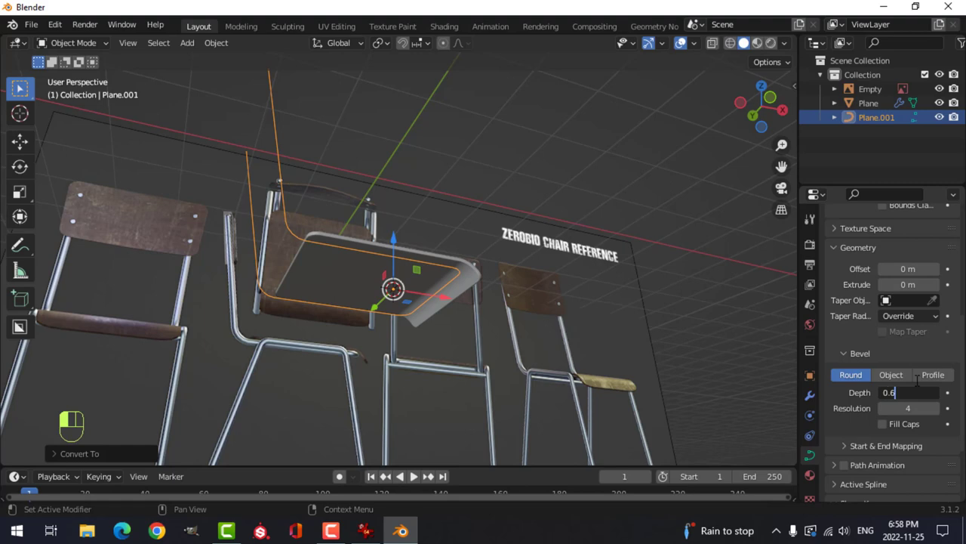
pyautogui.write('5')
pyautogui.press('Return')
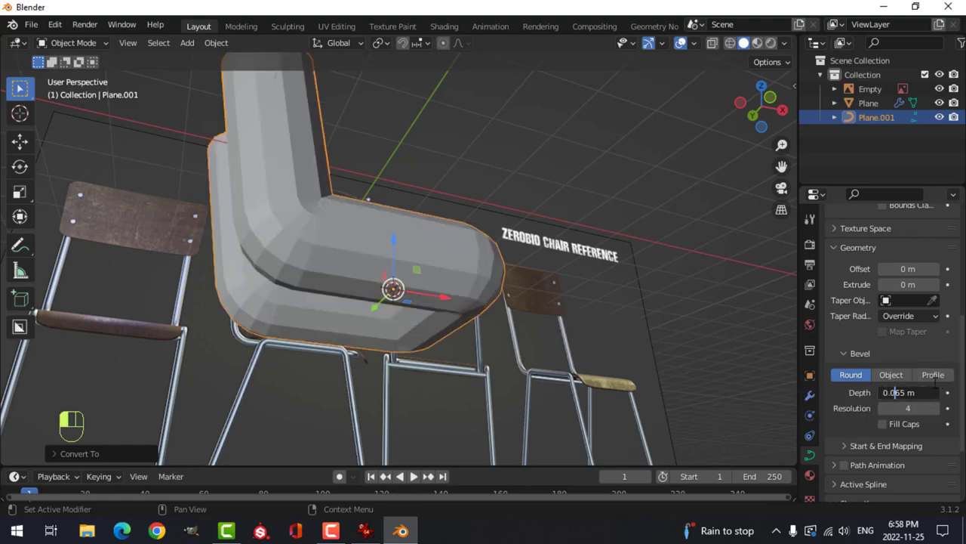
pyautogui.press('Return')
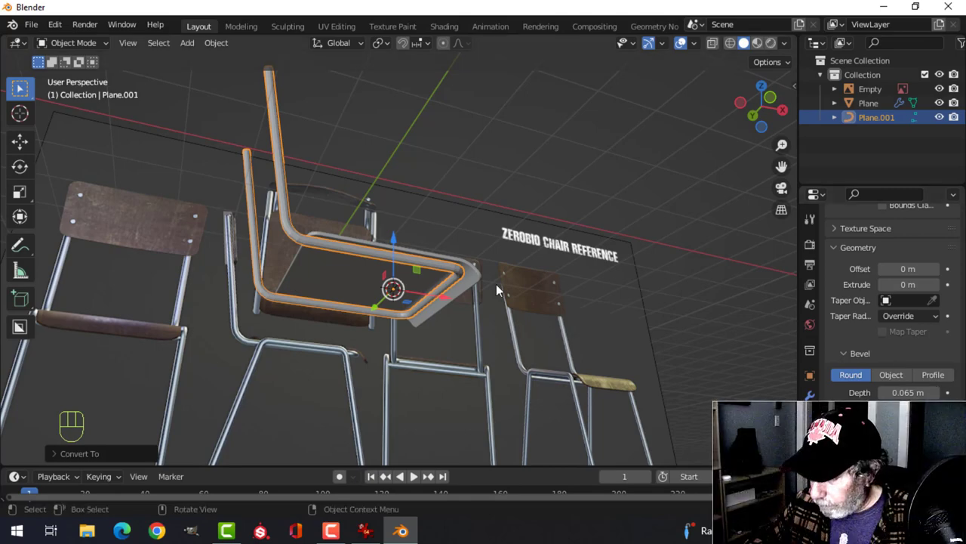
# Examine how the tube frame fits the seat and the reference in front, perspective and top views.
pyautogui.press('KP_1')
pyautogui.scroll(4, 483, 286)
pyautogui.hotkey('alt', 'a')
pyautogui.moveTo(405, 238); pyautogui.dragTo(435, 311, button='middle')
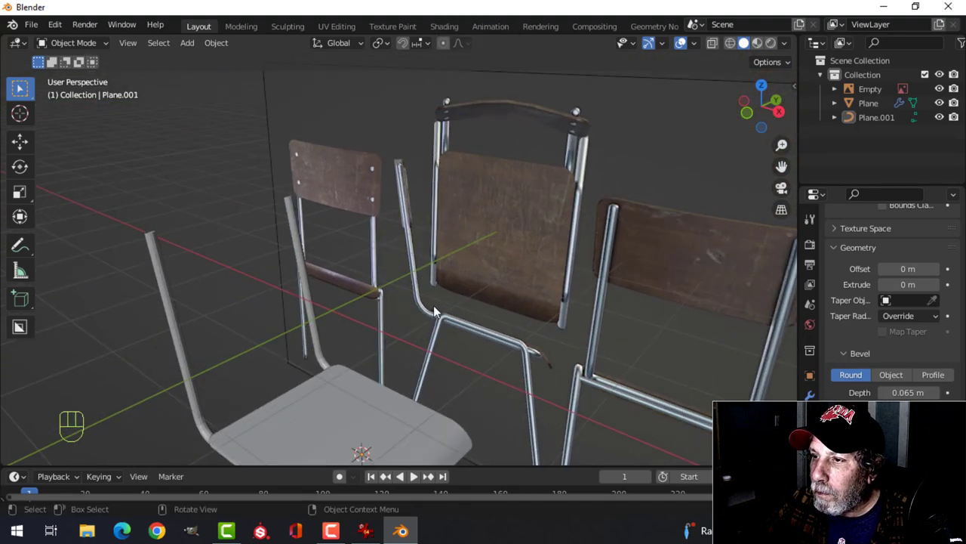
pyautogui.click(167, 338)
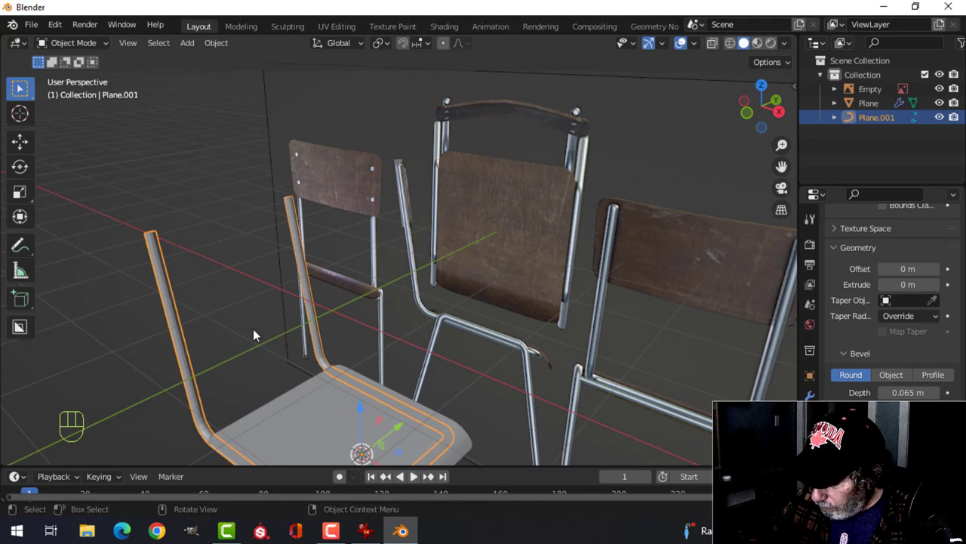
pyautogui.press('KP_7')
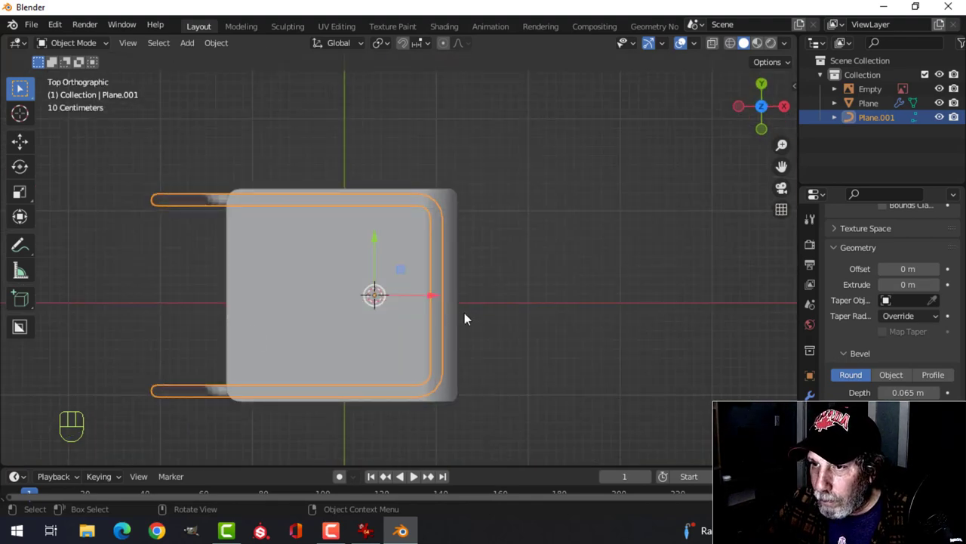
pyautogui.moveTo(474, 350); pyautogui.dragTo(392, 215, button='middle')
# Shade the tube frame smooth and clear the selection.
pyautogui.hotkey('alt', 'a')
pyautogui.click(384, 209)
pyautogui.rightClick(382, 205)
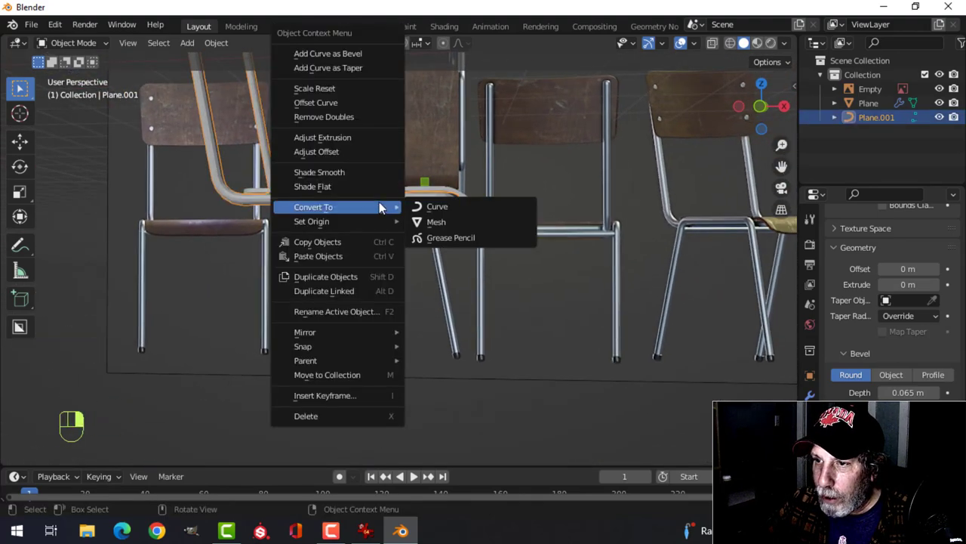
pyautogui.click(345, 172)
pyautogui.scroll(3, 400, 224)
pyautogui.hotkey('alt', 'a')
# Move the tube frame's front curve points slightly back from the seat's front lip in front wireframe view, then finish editing and deselect.
pyautogui.moveTo(418, 226); pyautogui.dragTo(517, 148, button='middle')
pyautogui.click(490, 164)
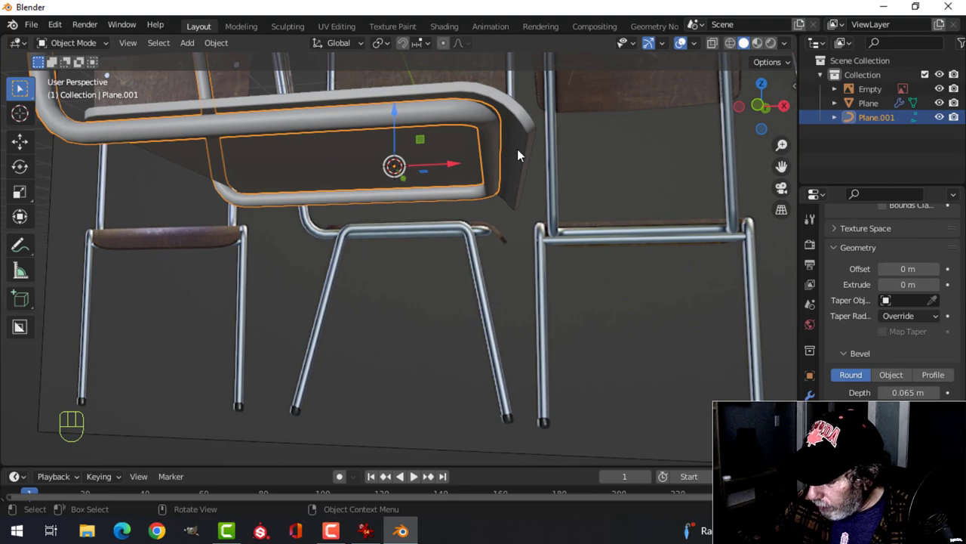
pyautogui.press('KP_1')
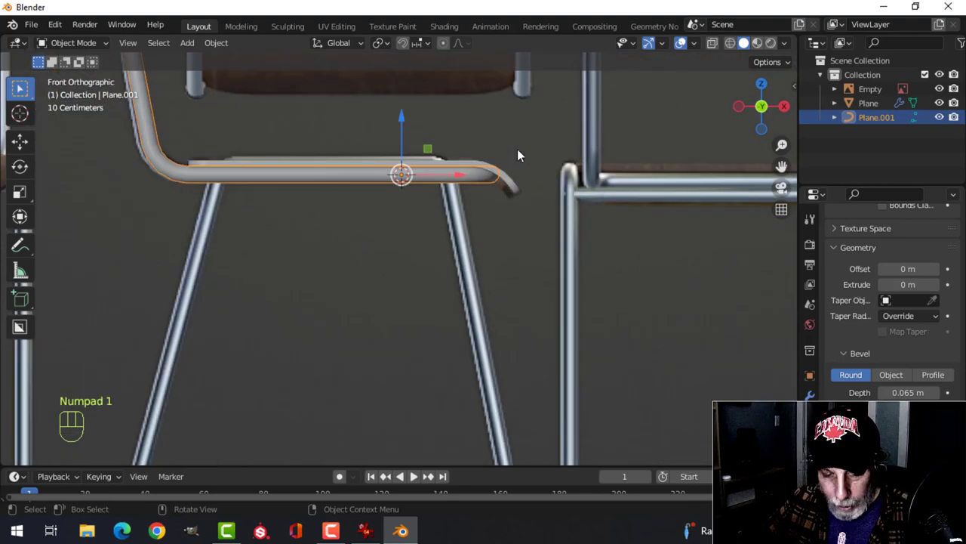
pyautogui.press('z')
pyautogui.click(393, 148)
pyautogui.press('Tab')
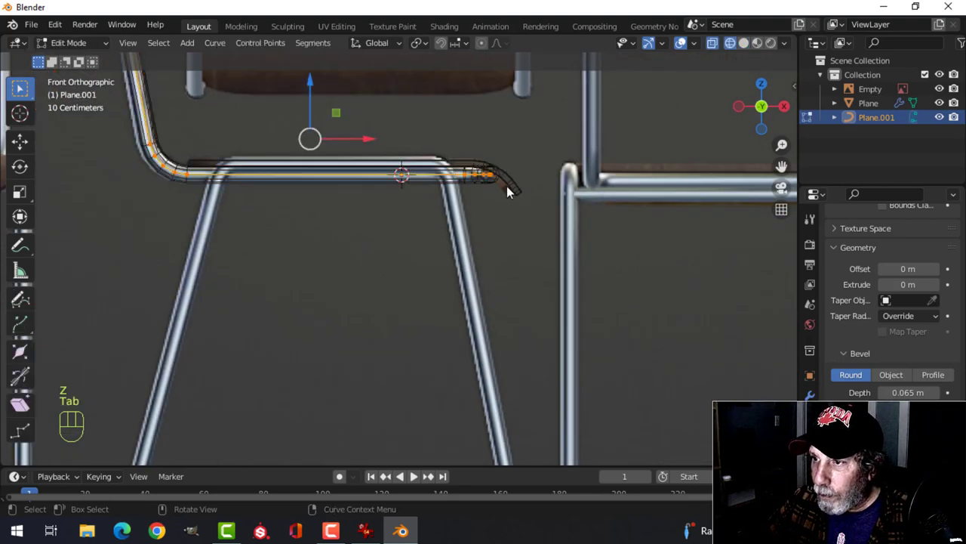
pyautogui.hotkey('alt', 'a')
pyautogui.keyDown('shift'); pyautogui.moveTo(518, 196); pyautogui.dragTo(501, 213, button='middle'); pyautogui.keyUp('shift')
pyautogui.press('b')
pyautogui.moveTo(400, 146); pyautogui.dragTo(513, 241)
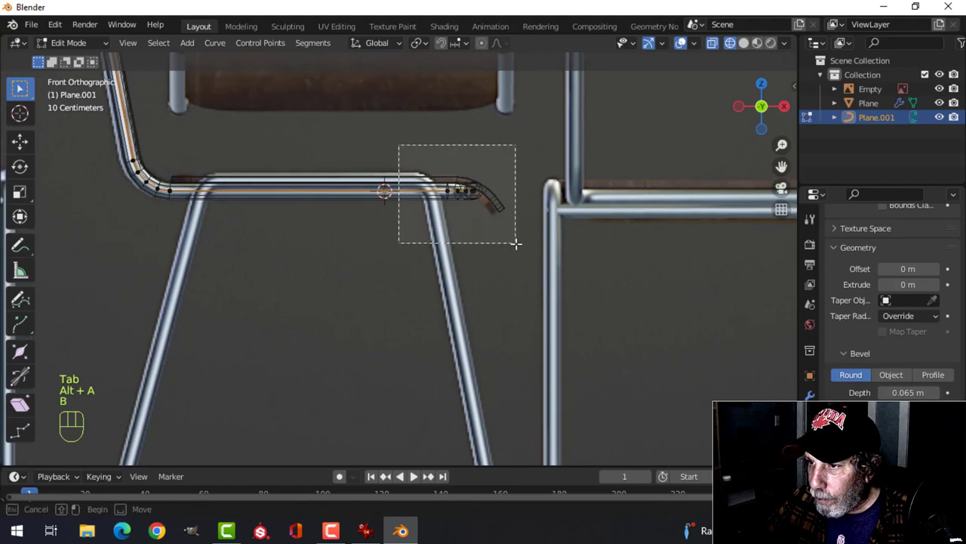
pyautogui.scroll(2, 528, 227)
pyautogui.moveTo(566, 143); pyautogui.dragTo(532, 160)
pyautogui.press('z')
pyautogui.click(589, 176)
pyautogui.press('Tab')
pyautogui.scroll(-3, 483, 198)
pyautogui.hotkey('alt', 'a')
pyautogui.moveTo(483, 198); pyautogui.dragTo(262, 326, button='middle')
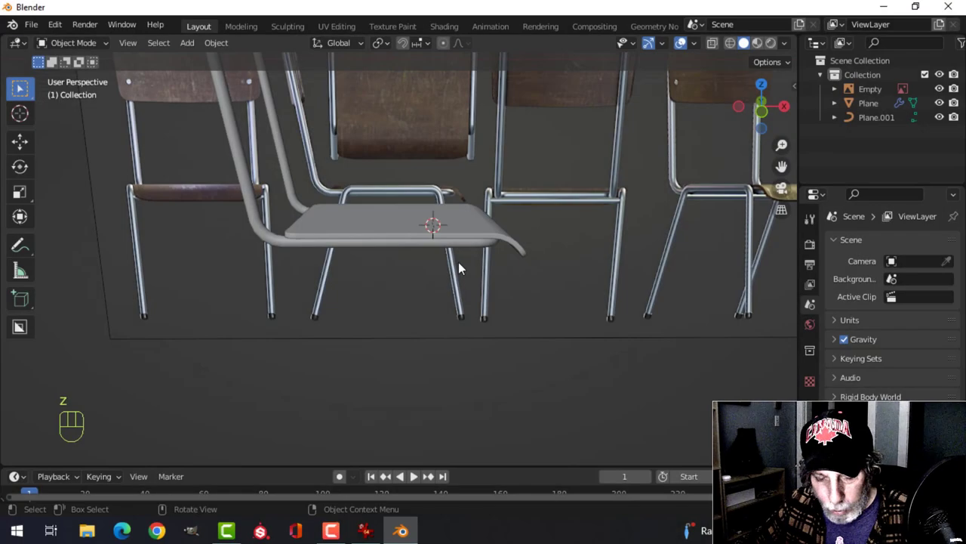
# Add a plane mesh and rotate it 90 degrees about the X axis in Edit Mode.
pyautogui.hotkey('shift', 'a')
pyautogui.moveTo(425, 226)
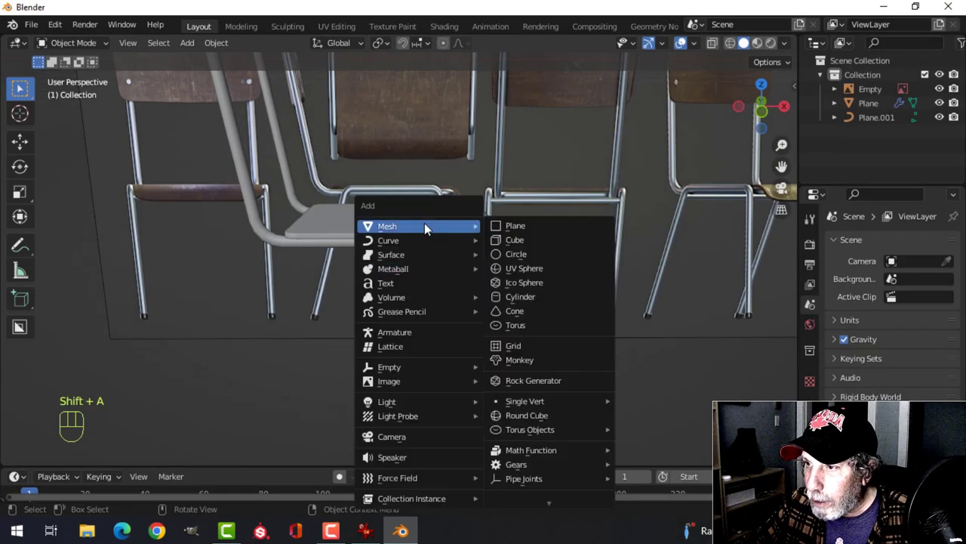
pyautogui.click(513, 225)
pyautogui.press('Tab')
pyautogui.write('rx90')
pyautogui.click(569, 198)
# Move the upright plane along the Y axis to just outside the side of the seat.
pyautogui.moveTo(570, 198); pyautogui.dragTo(432, 258, button='middle')
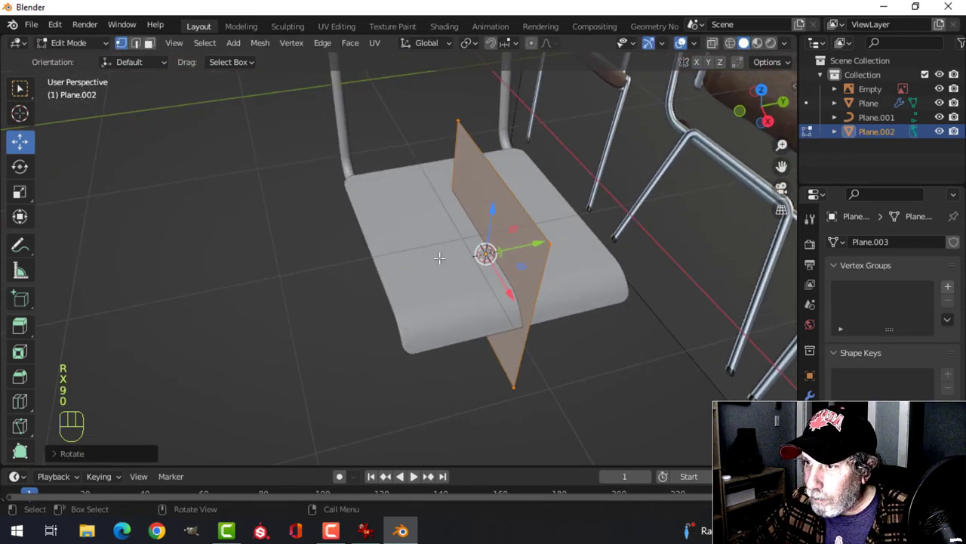
pyautogui.moveTo(531, 242); pyautogui.dragTo(412, 261)
pyautogui.moveTo(411, 261); pyautogui.dragTo(463, 241, button='middle')
# Move the plane between the reference chair's legs in front view and scale it down in wireframe display.
pyautogui.press('KP_1')
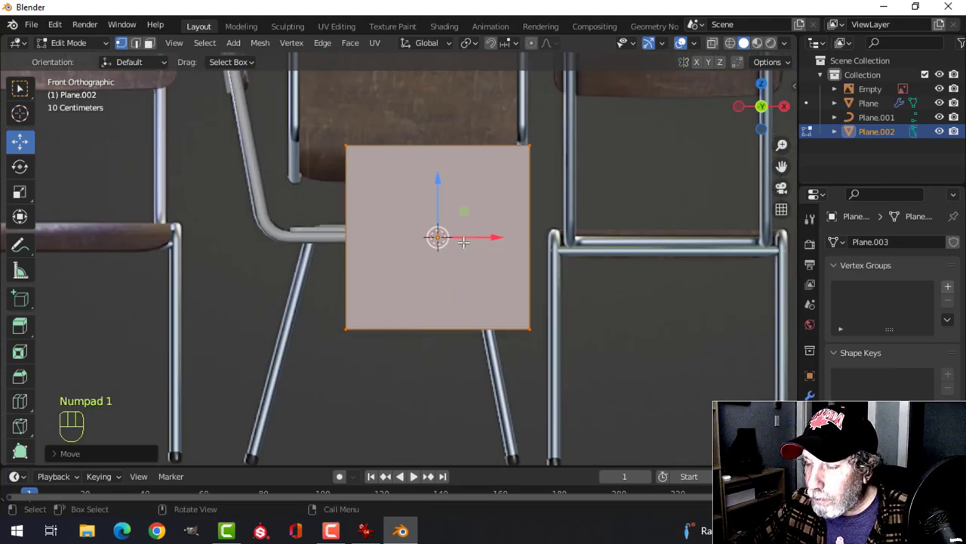
pyautogui.scroll(2, 464, 243)
pyautogui.press('g')
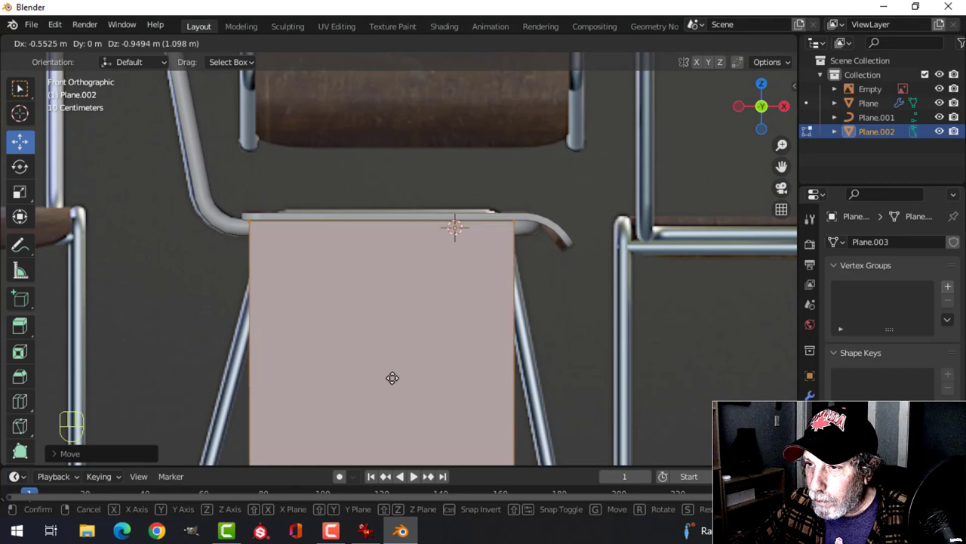
pyautogui.click(391, 378)
pyautogui.press('z')
pyautogui.click(437, 314)
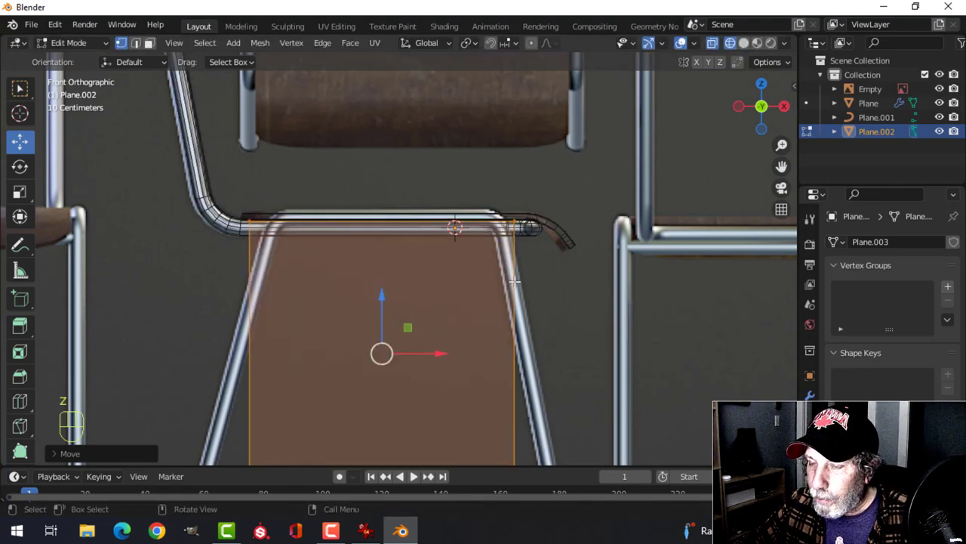
pyautogui.press('s')
pyautogui.click(538, 281)
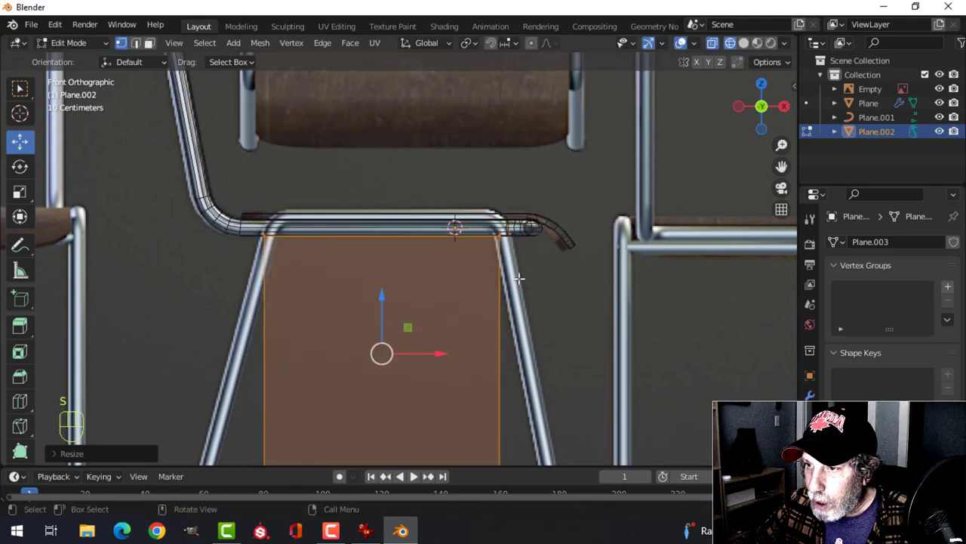
# Raise the plane and shrink it further until its upper edge fits the horizontal bar of the reference leg frame.
pyautogui.press('g')
pyautogui.press('z')
pyautogui.click(322, 246)
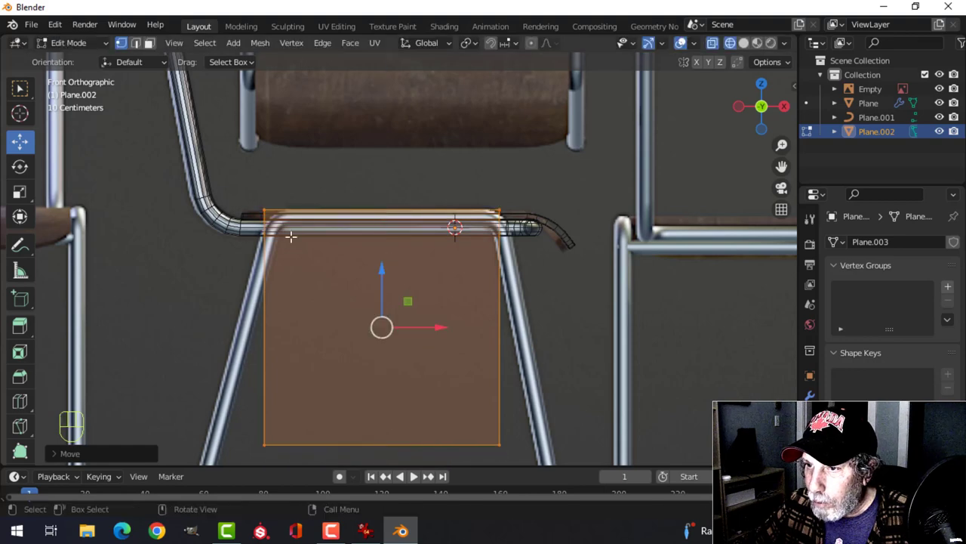
pyautogui.moveTo(385, 263)
pyautogui.mouseDown()
pyautogui.moveTo(386, 273)
pyautogui.moveTo(391, 261)
pyautogui.moveTo(382, 261)
pyautogui.mouseUp()
pyautogui.press('s')
pyautogui.click(557, 248)
pyautogui.press('s')
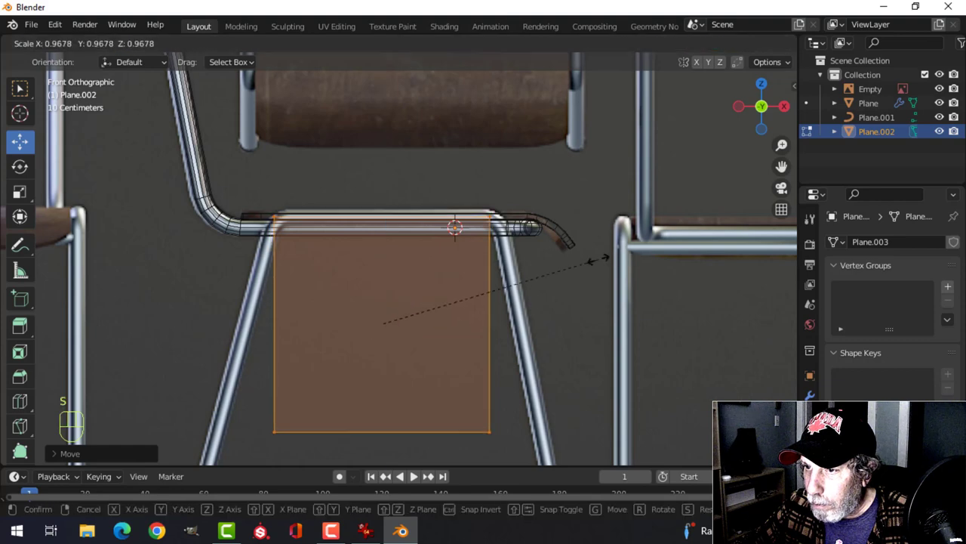
pyautogui.click(606, 258)
# Lower the plane's two bottom vertices to the reference feet and scale them apart along X to match the leg spread.
pyautogui.scroll(-1, 419, 287)
pyautogui.keyDown('shift'); pyautogui.moveTo(409, 352); pyautogui.dragTo(408, 257, button='middle'); pyautogui.keyUp('shift')
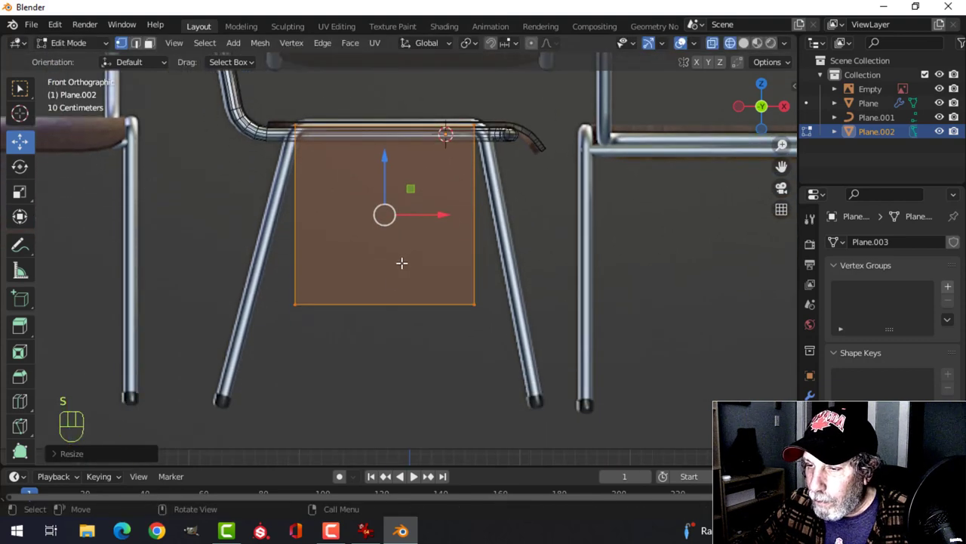
pyautogui.click(306, 302)
pyautogui.keyDown('shift'); pyautogui.click(476, 301); pyautogui.keyUp('shift')
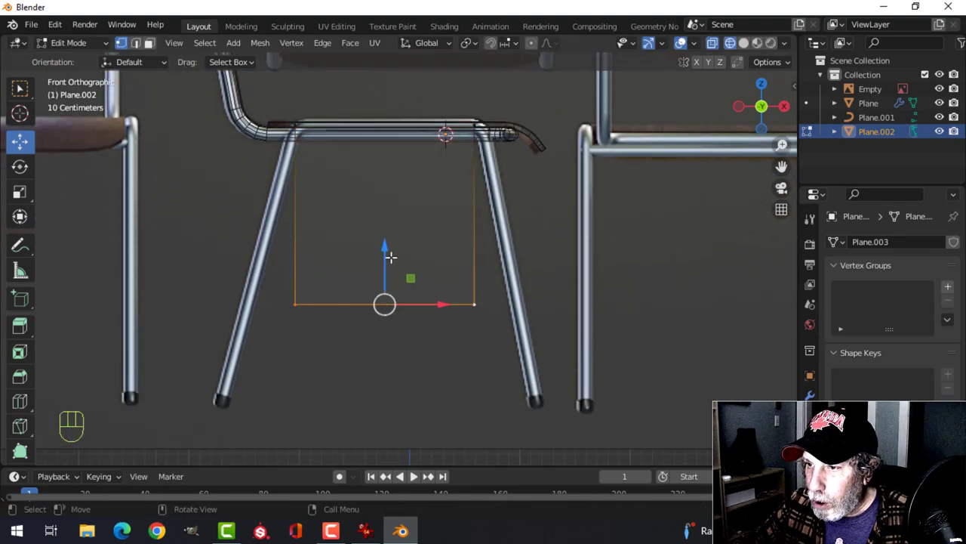
pyautogui.moveTo(385, 251); pyautogui.dragTo(370, 352)
pyautogui.press('s')
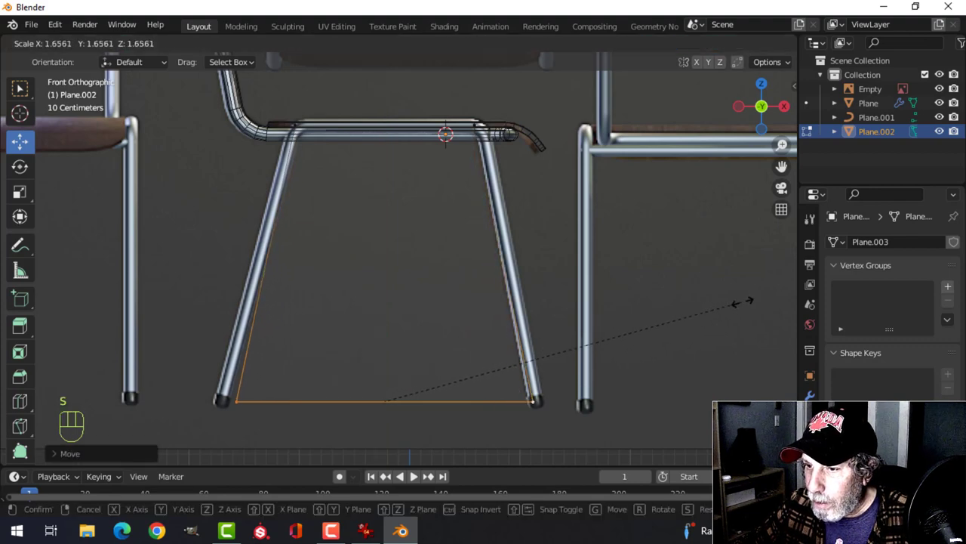
pyautogui.click(755, 301)
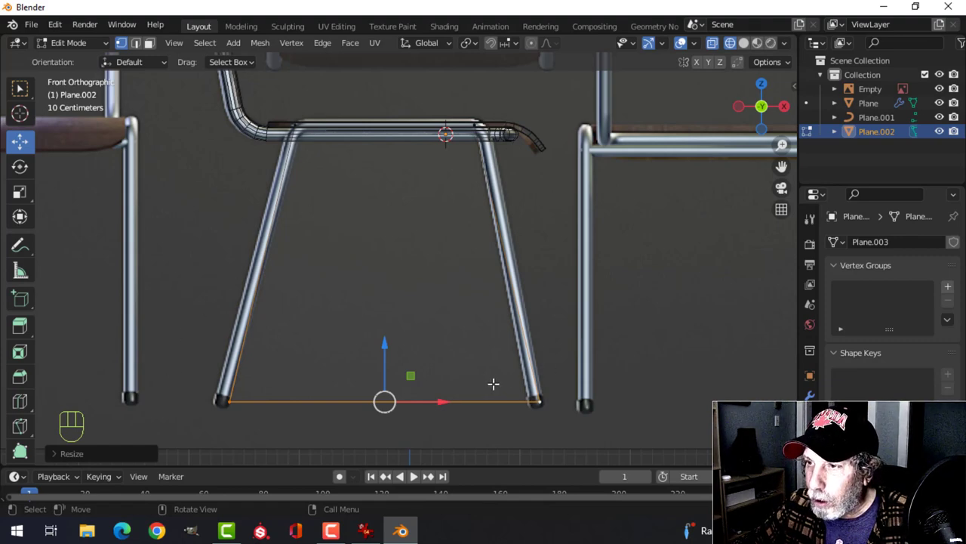
pyautogui.press('s')
pyautogui.press('x')
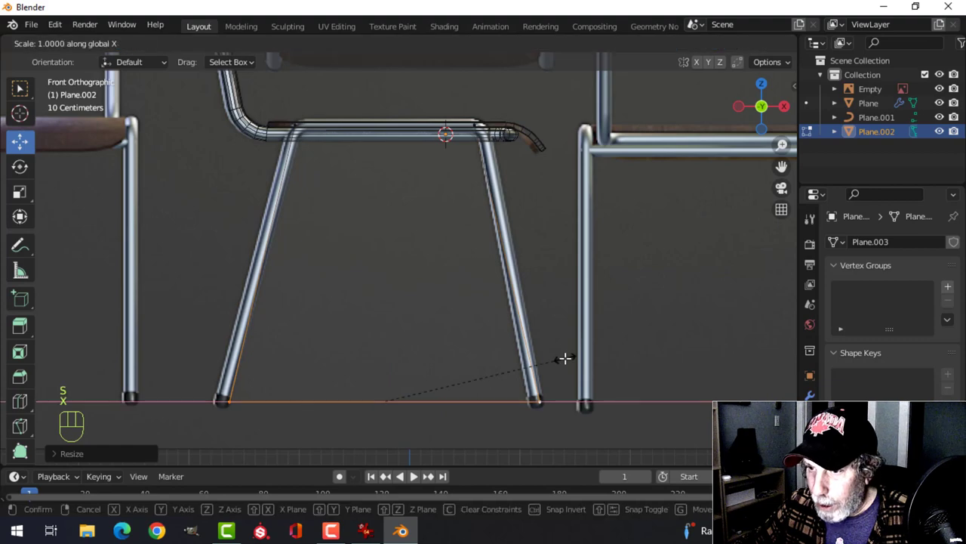
pyautogui.click(568, 358)
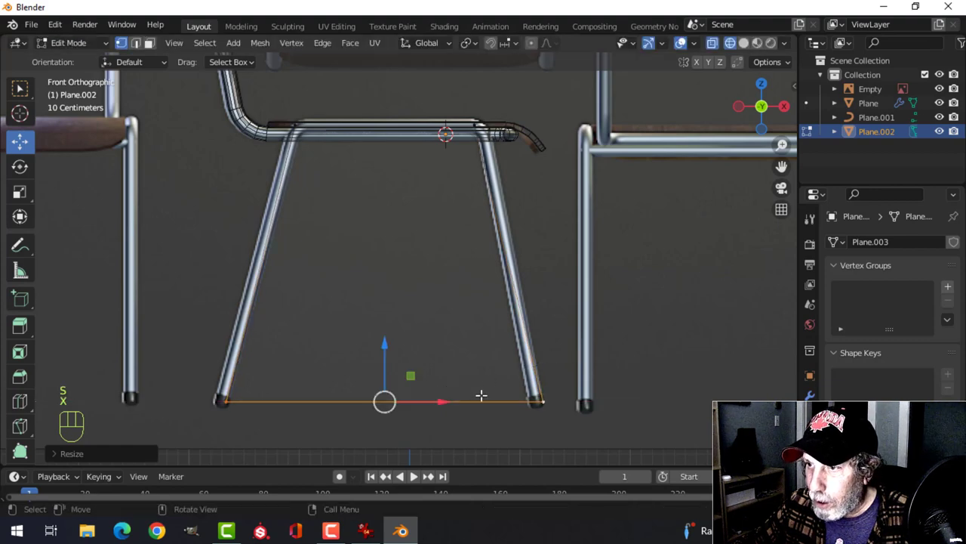
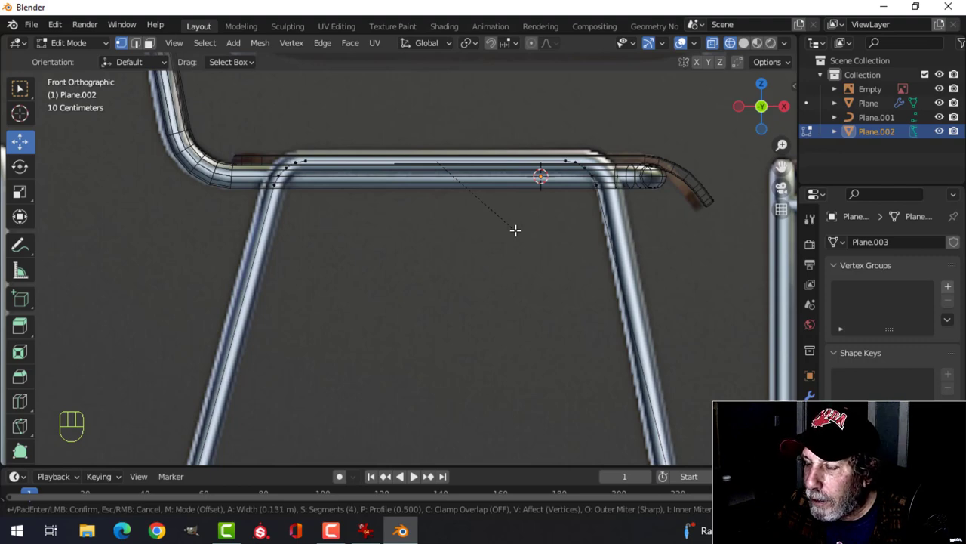
# Round the leg outline's two upper corners with a vertex bevel of 4 segments, about 0.13 m wide.
pyautogui.click(518, 231)
pyautogui.scroll(-2, 555, 236)
pyautogui.keyDown('shift'); pyautogui.moveTo(559, 257); pyautogui.dragTo(493, 192, button='middle'); pyautogui.keyUp('shift')
pyautogui.scroll(-1, 498, 192)
# Shift the front leg's vertices along X to follow the reference, then return to Object Mode with solid shading.
pyautogui.hotkey('alt', 'a')
pyautogui.moveTo(396, 112); pyautogui.dragTo(550, 446)
pyautogui.moveTo(492, 180); pyautogui.dragTo(503, 184)
pyautogui.hotkey('alt', 'a')
pyautogui.click(503, 407)
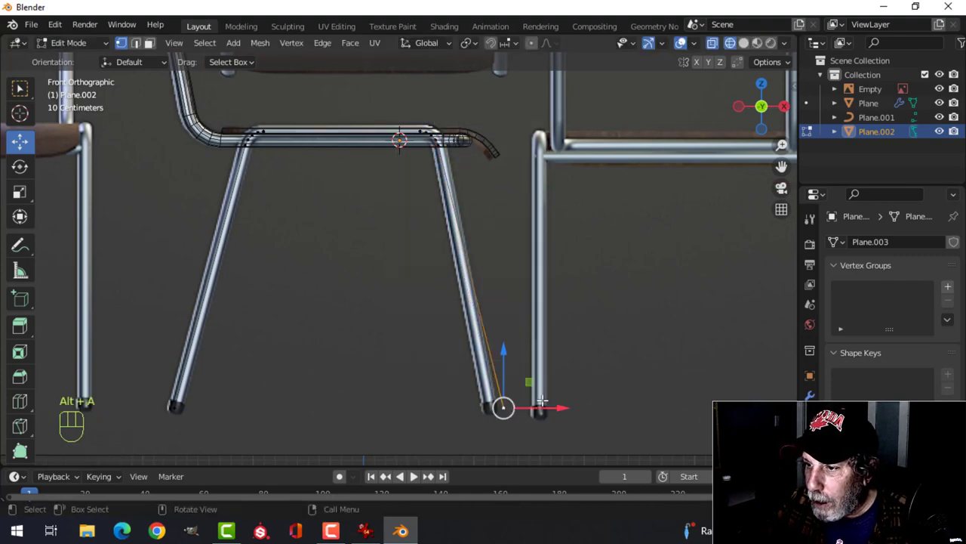
pyautogui.moveTo(559, 404); pyautogui.dragTo(543, 392)
pyautogui.press('z')
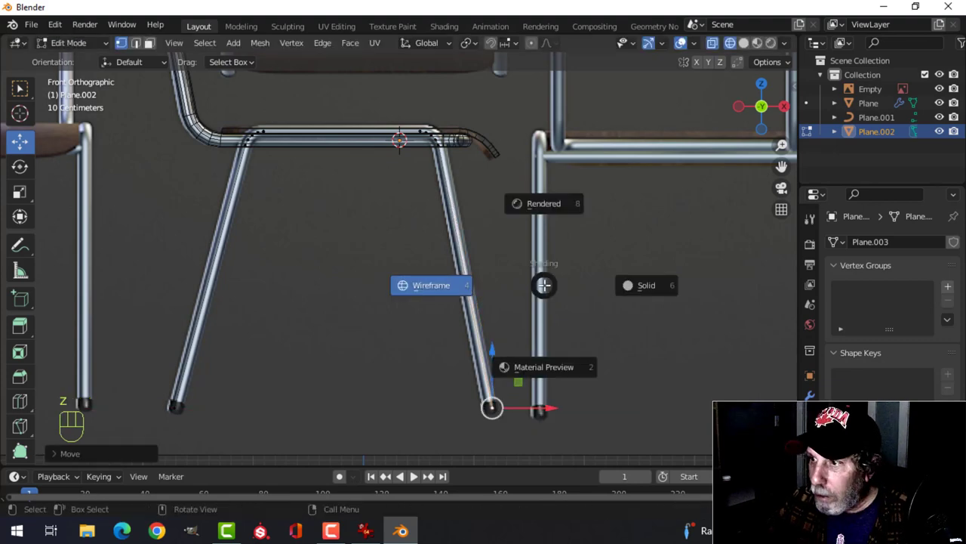
pyautogui.click(610, 267)
pyautogui.moveTo(610, 268); pyautogui.dragTo(395, 237, button='middle')
pyautogui.press('Tab')
pyautogui.hotkey('alt', 'a')
pyautogui.moveTo(329, 261); pyautogui.dragTo(321, 289, button='middle')
# Select the side leg outline and convert it from a mesh to a curve.
pyautogui.scroll(3, 309, 253)
pyautogui.click(284, 151)
pyautogui.scroll(-3, 284, 157)
pyautogui.click(322, 205)
pyautogui.moveTo(319, 212); pyautogui.dragTo(355, 199, button='middle')
pyautogui.rightClick(357, 201)
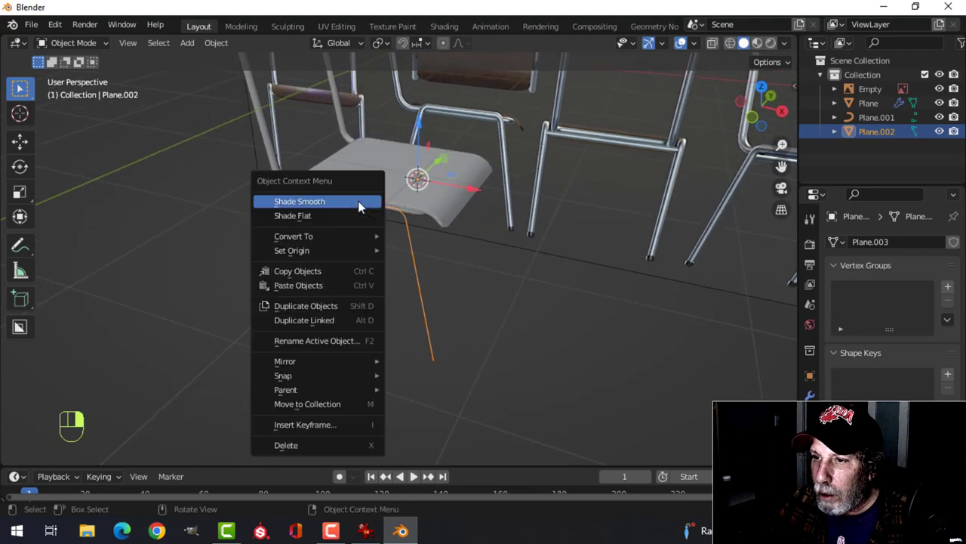
pyautogui.moveTo(347, 236)
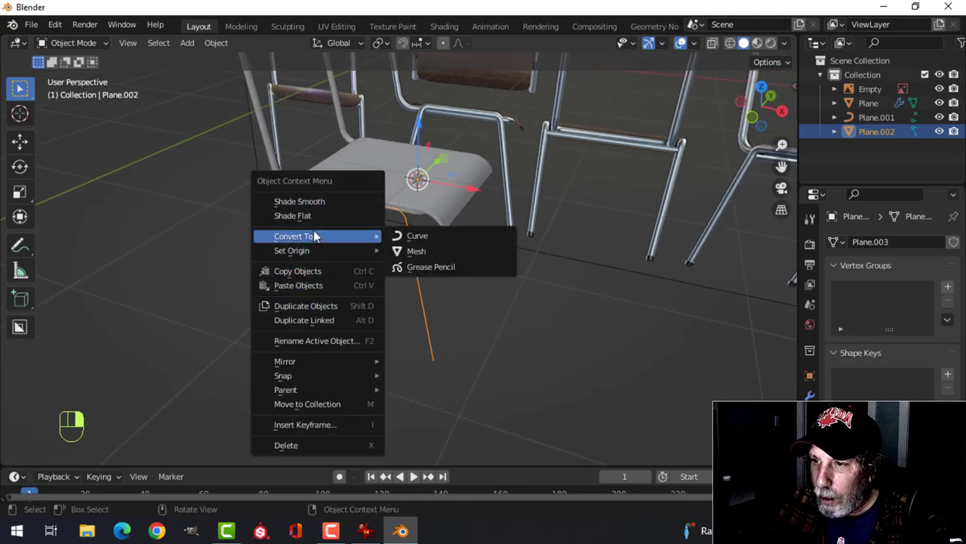
pyautogui.click(428, 236)
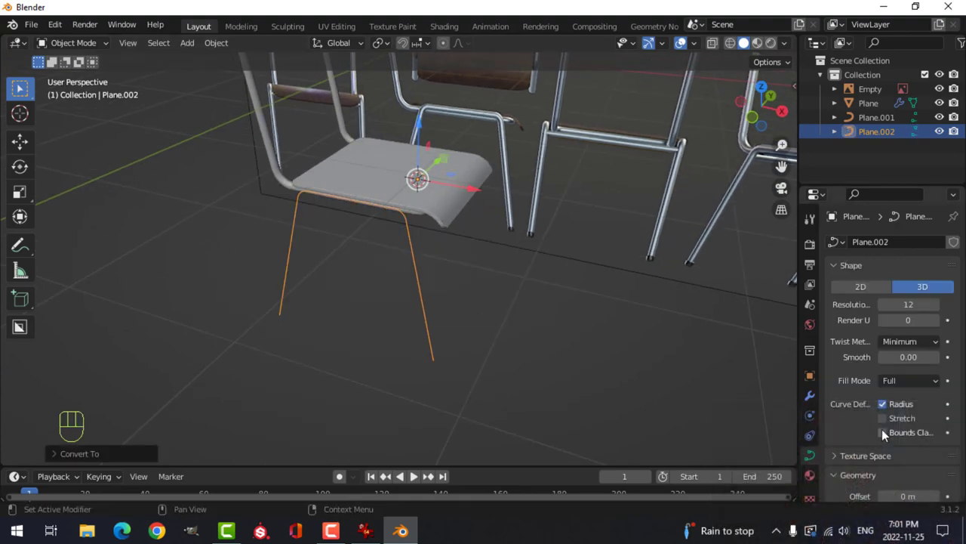
# Give the leg curve a round bevel with a depth of 0.065 m and shade it smooth.
pyautogui.scroll(-6, 880, 431)
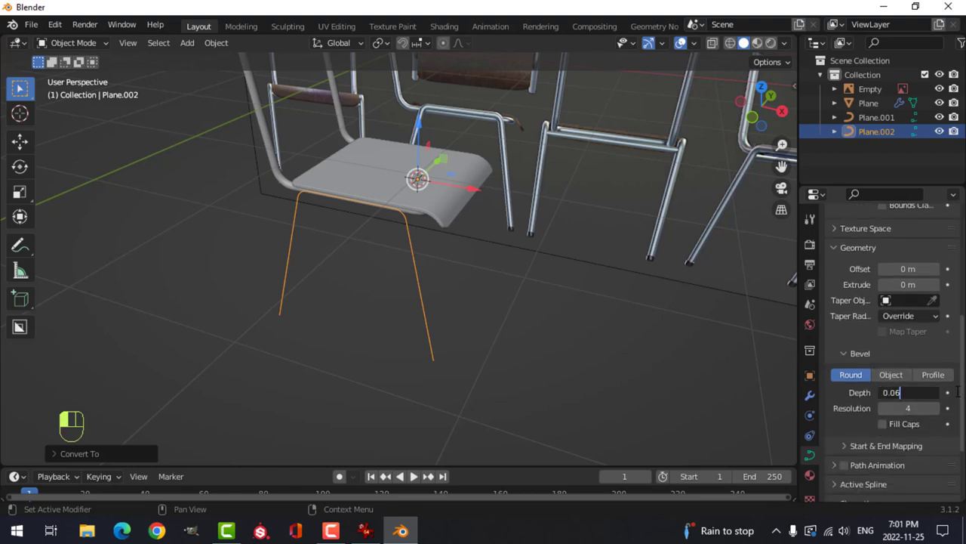
pyautogui.press('Return')
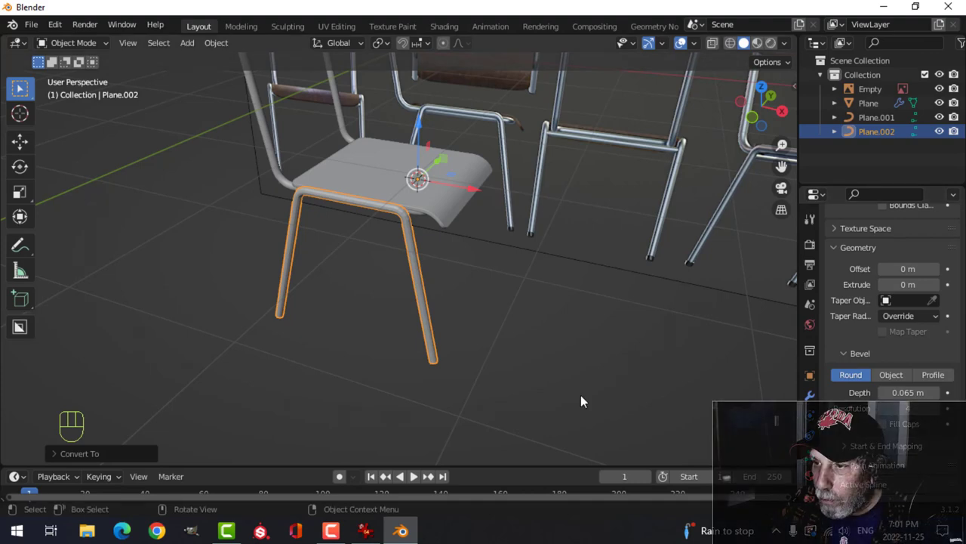
pyautogui.rightClick(410, 232)
pyautogui.click(394, 199)
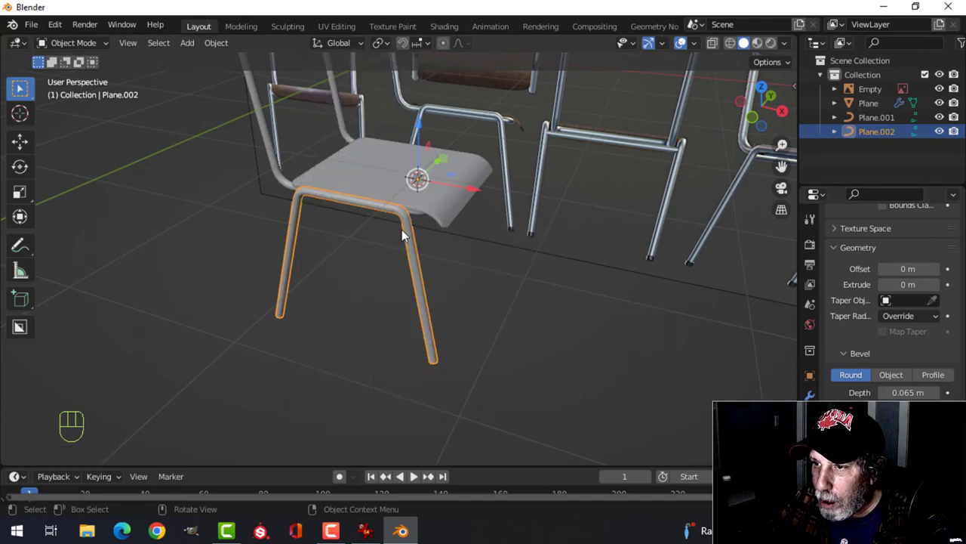
# Check the leg frame in front view, reselect it and set its origin to the 3D cursor.
pyautogui.press('KP_1')
pyautogui.scroll(3, 432, 230)
pyautogui.hotkey('alt', 'a')
pyautogui.keyDown('shift'); pyautogui.moveTo(444, 179); pyautogui.dragTo(380, 248, button='middle'); pyautogui.keyUp('shift')
pyautogui.click(379, 248)
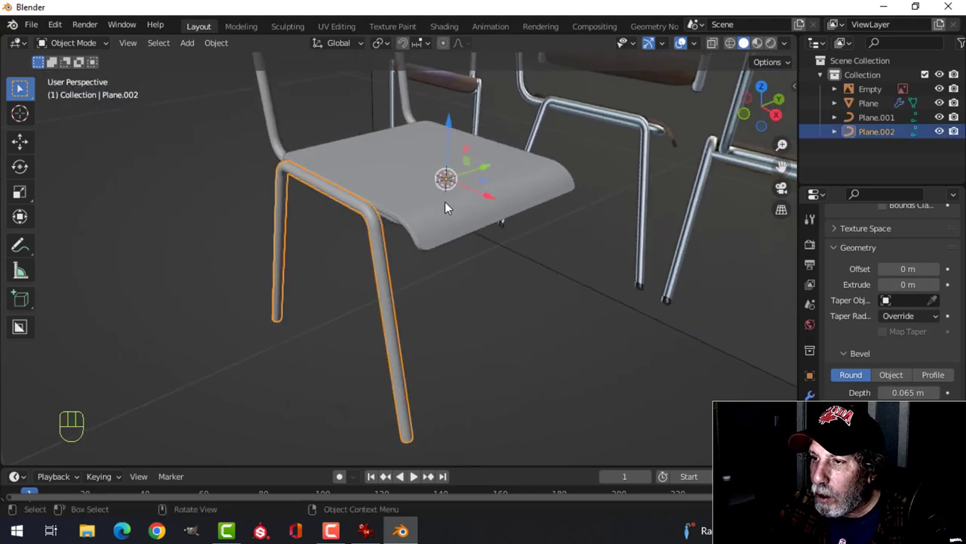
pyautogui.click(217, 43)
pyautogui.moveTo(232, 72)
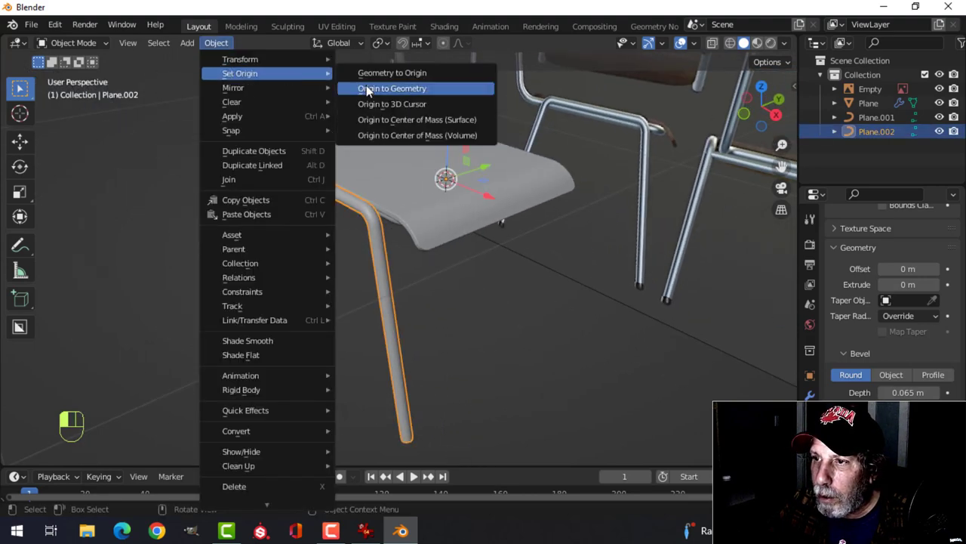
pyautogui.click(373, 104)
# Add a Mirror modifier to the leg frame, mirroring on the Y axis only, and clear the selection.
pyautogui.click(812, 395)
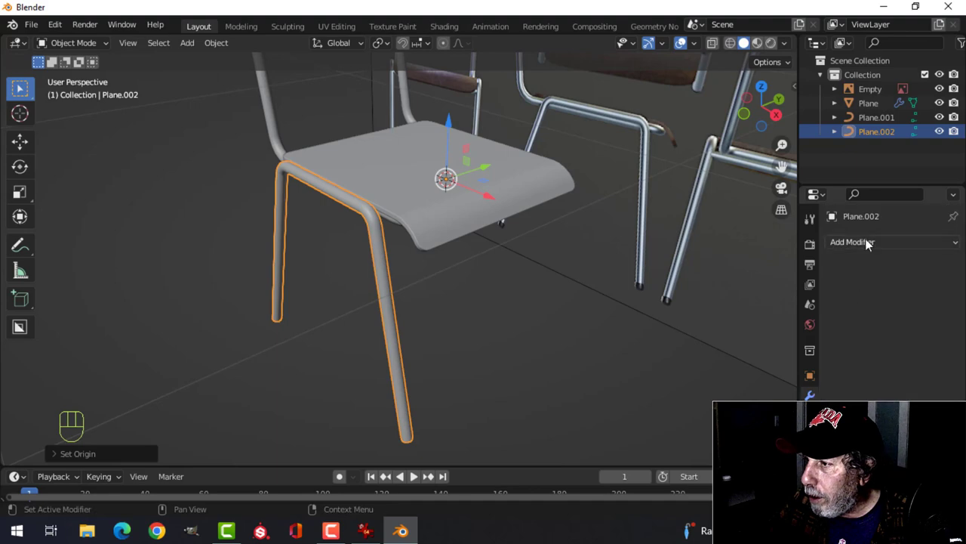
pyautogui.click(853, 241)
pyautogui.click(731, 376)
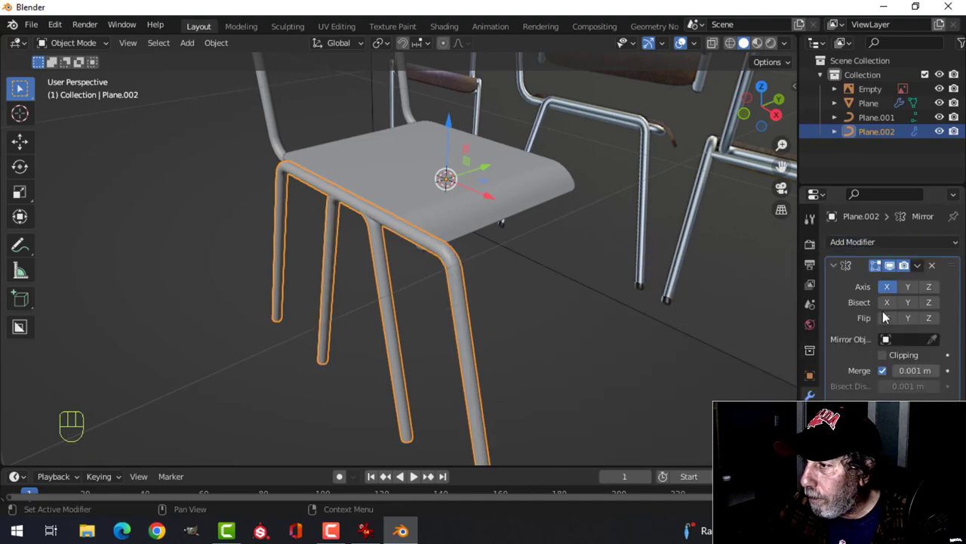
pyautogui.click(908, 287)
pyautogui.click(887, 287)
pyautogui.moveTo(499, 230); pyautogui.dragTo(535, 229, button='middle')
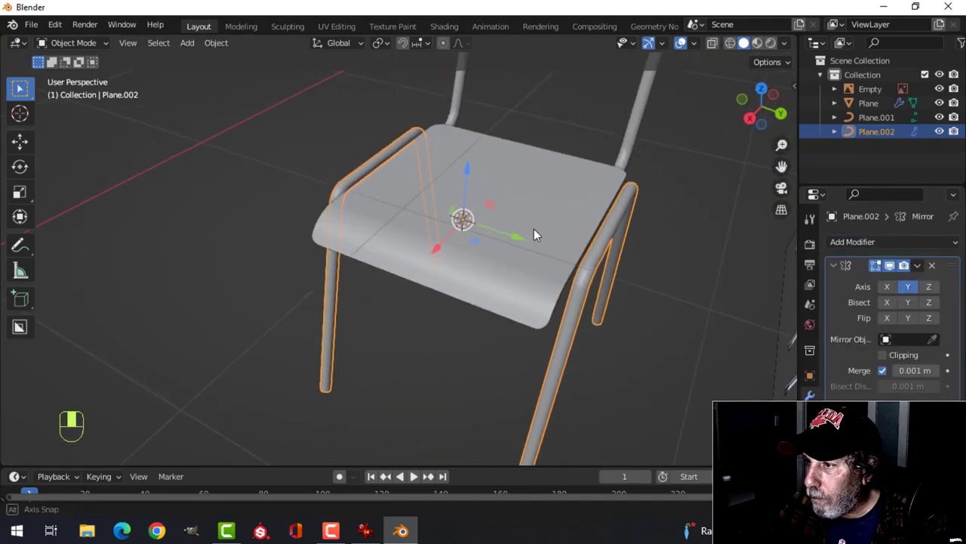
pyautogui.hotkey('alt', 'a')
# Select the tube frame under the seat and inspect its curve points from beneath.
pyautogui.moveTo(397, 244); pyautogui.dragTo(523, 204, button='middle')
pyautogui.scroll(-3, 523, 204)
pyautogui.moveTo(455, 209); pyautogui.dragTo(355, 229, button='middle')
pyautogui.click(365, 256)
pyautogui.press('Tab')
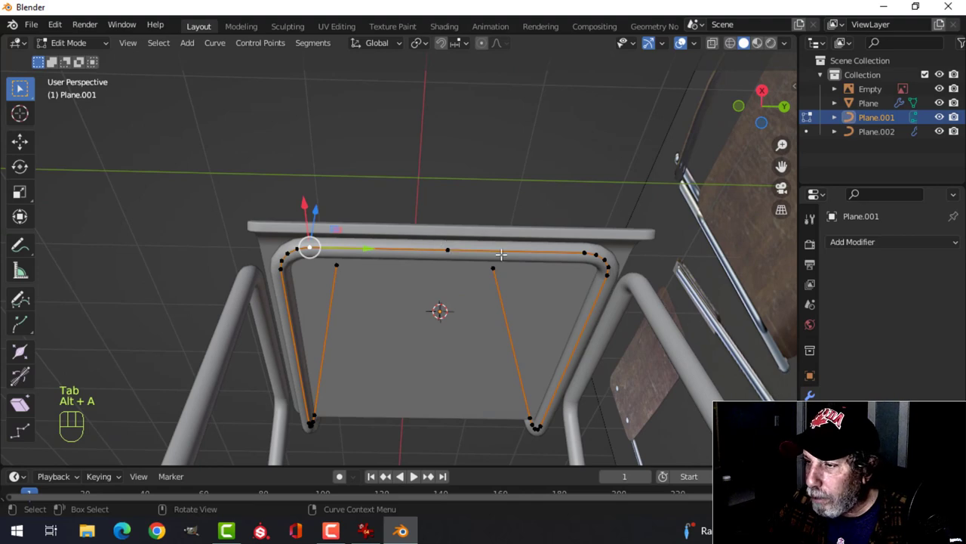
pyautogui.press('Tab')
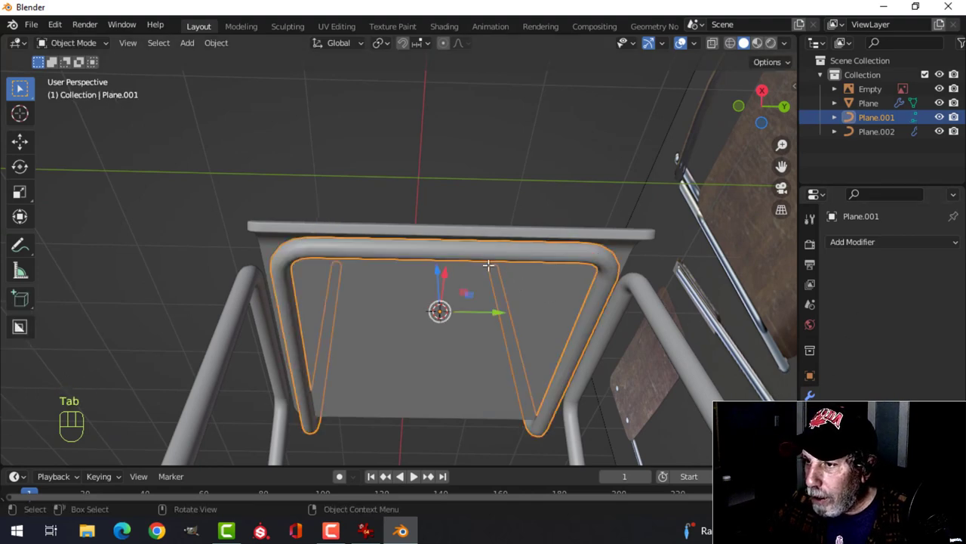
# Duplicate the straight front segment of the tube frame under the seat and move the copy clear of the frame.
pyautogui.press('Tab')
pyautogui.press('x')
pyautogui.click(370, 266)
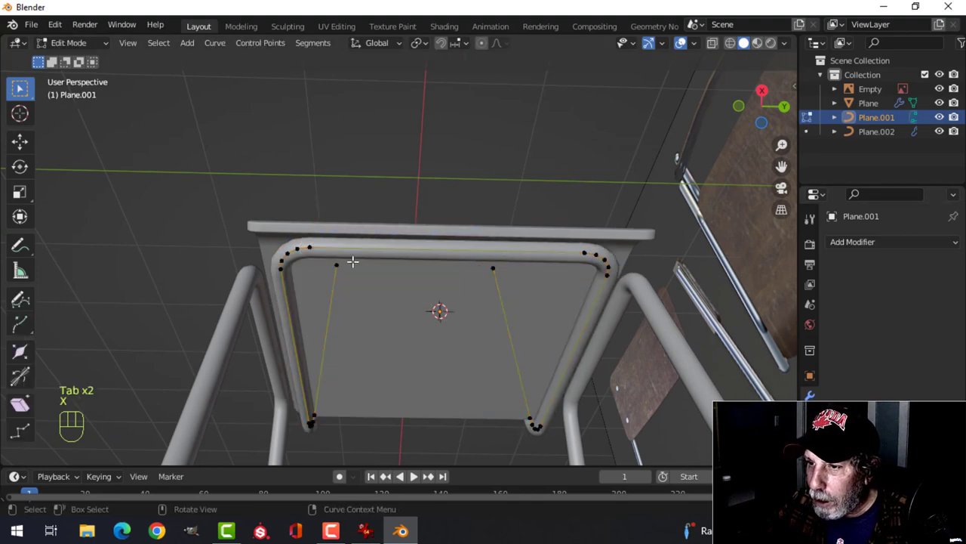
pyautogui.moveTo(572, 246); pyautogui.dragTo(499, 261, button='middle')
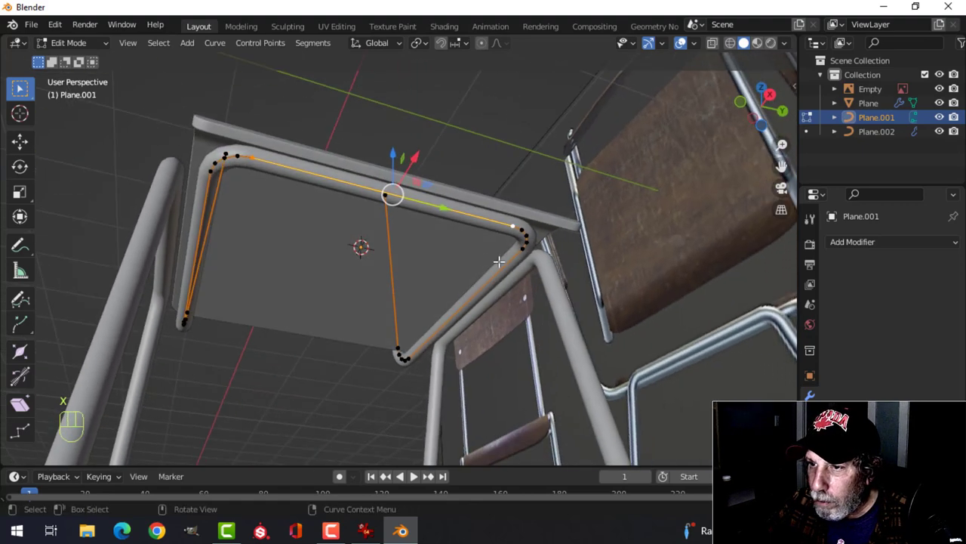
pyautogui.hotkey('shift', 'd')
pyautogui.moveTo(413, 200); pyautogui.dragTo(420, 217, button='middle')
pyautogui.moveTo(389, 125); pyautogui.dragTo(387, 149)
pyautogui.rightClick(387, 148)
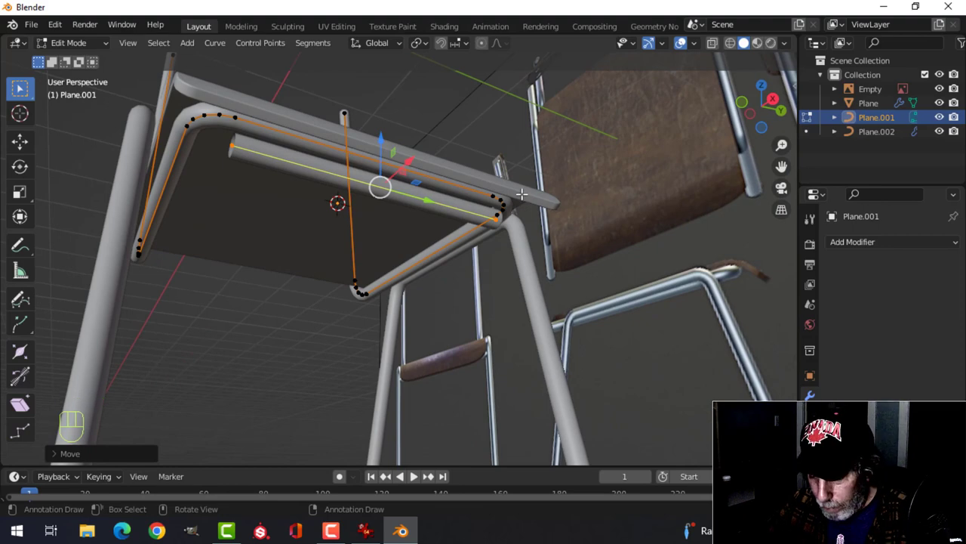
# Separate the duplicated tube segment into its own object and select it in Object Mode.
pyautogui.press('p')
pyautogui.click(521, 195)
pyautogui.press('Tab')
pyautogui.click(385, 202)
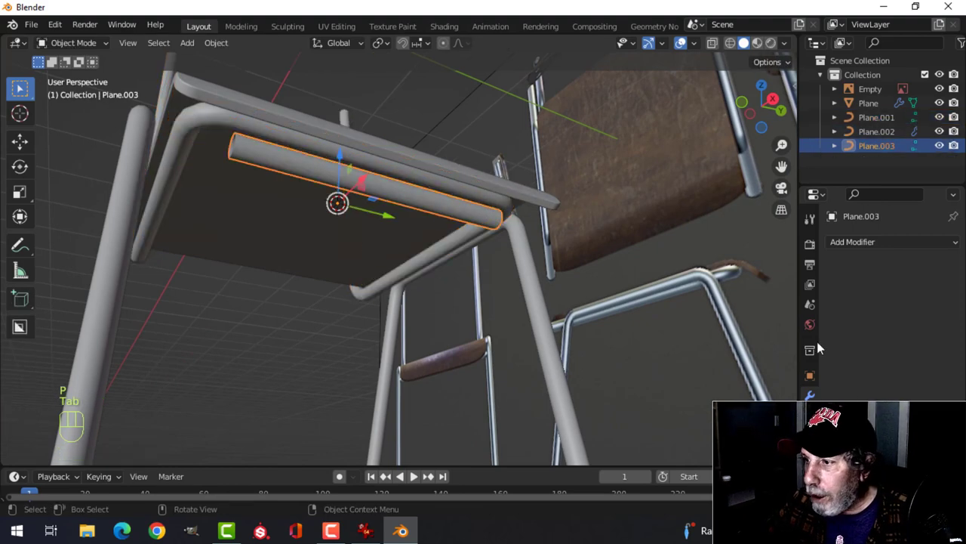
# Set the bevel depth of the separated crossbar to 0.045 m.
pyautogui.click(810, 455)
pyautogui.scroll(-8, 868, 437)
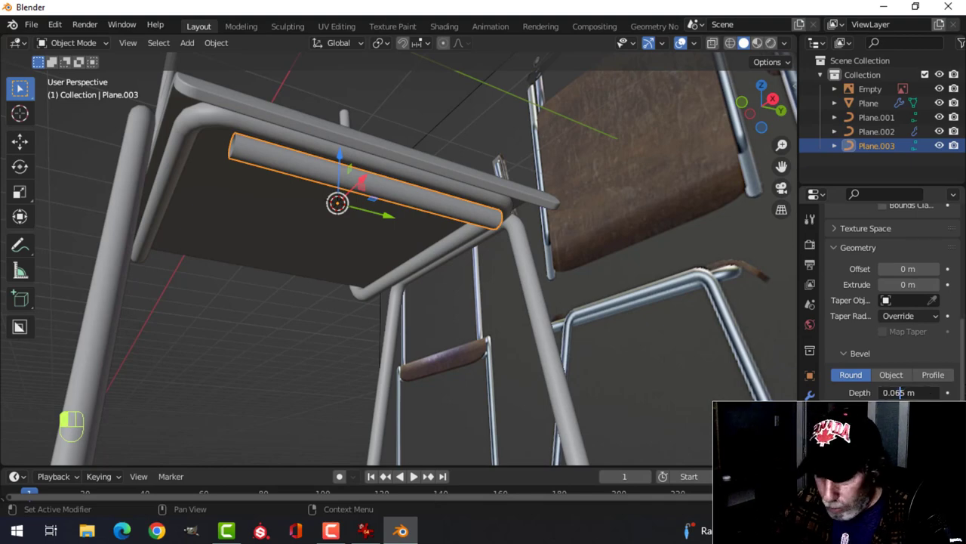
pyautogui.write('4')
pyautogui.press('Return')
# Stretch the crossbar along the Y axis until it spans between the two side leg frames.
pyautogui.moveTo(491, 308); pyautogui.dragTo(422, 327, button='middle')
pyautogui.press('s')
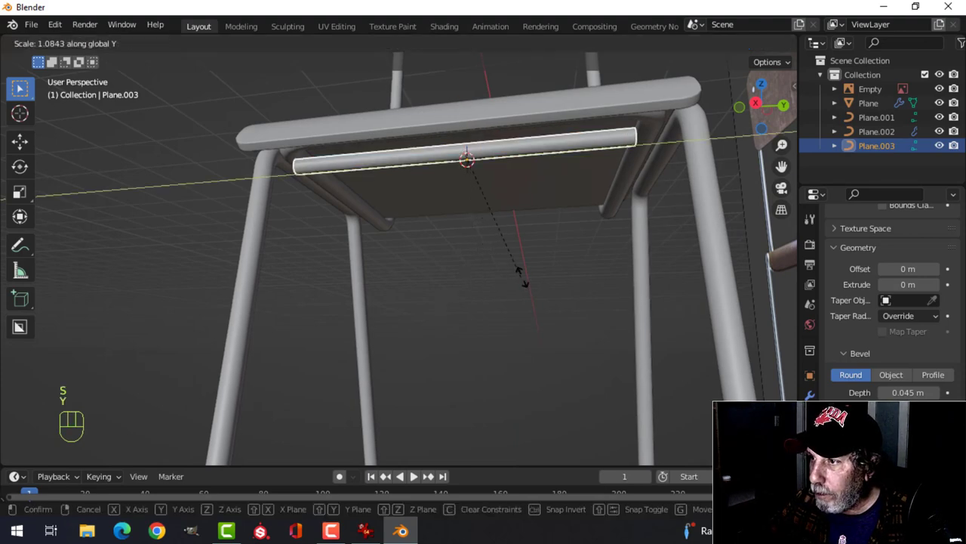
pyautogui.click(577, 276)
pyautogui.moveTo(570, 267); pyautogui.dragTo(411, 231, button='middle')
pyautogui.press('capslock')
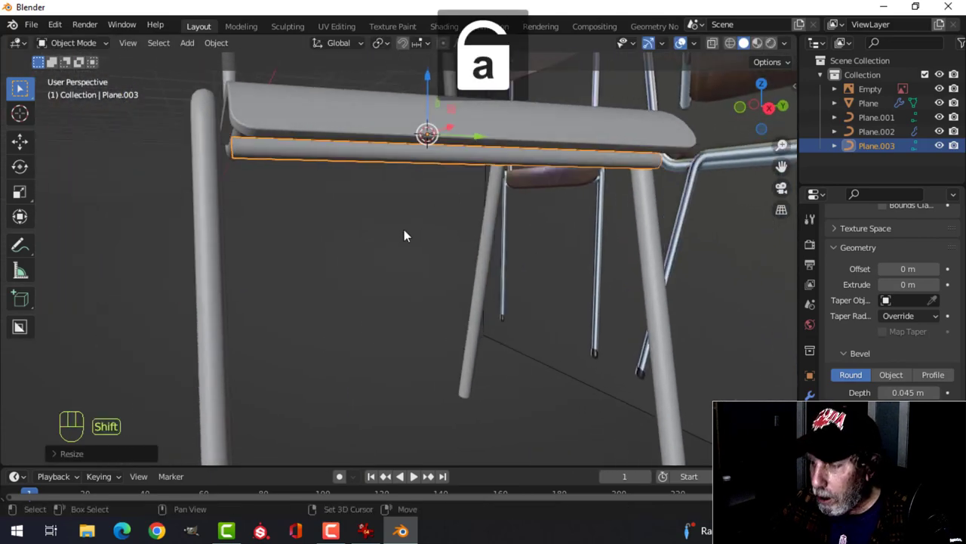
pyautogui.press('KP_1')
pyautogui.press('KP_3')
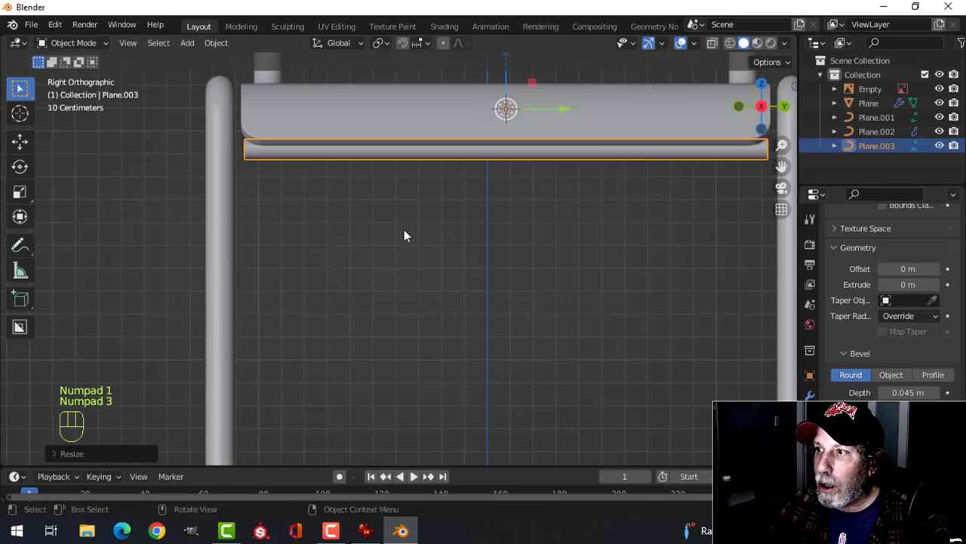
pyautogui.scroll(-2, 401, 235)
pyautogui.scroll(1, 445, 224)
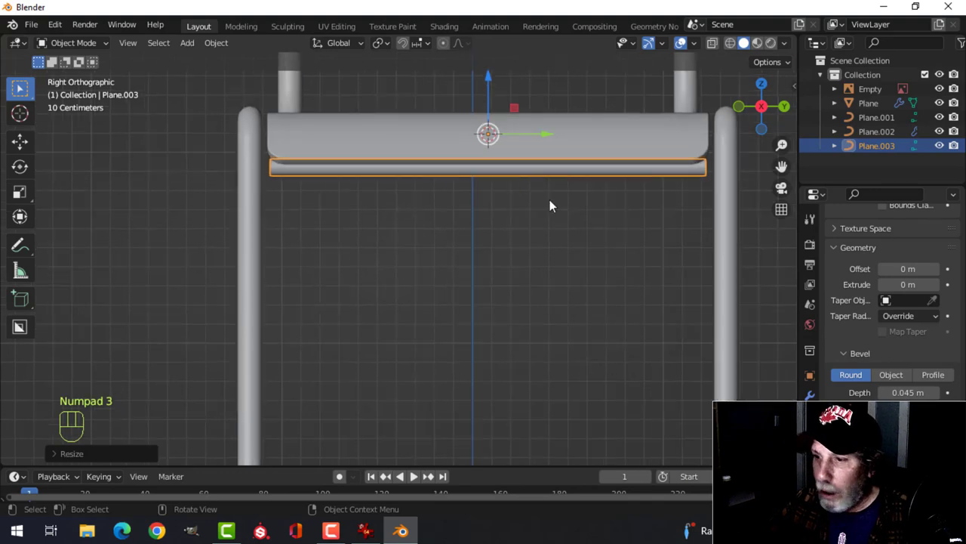
pyautogui.press('s')
pyautogui.press('y')
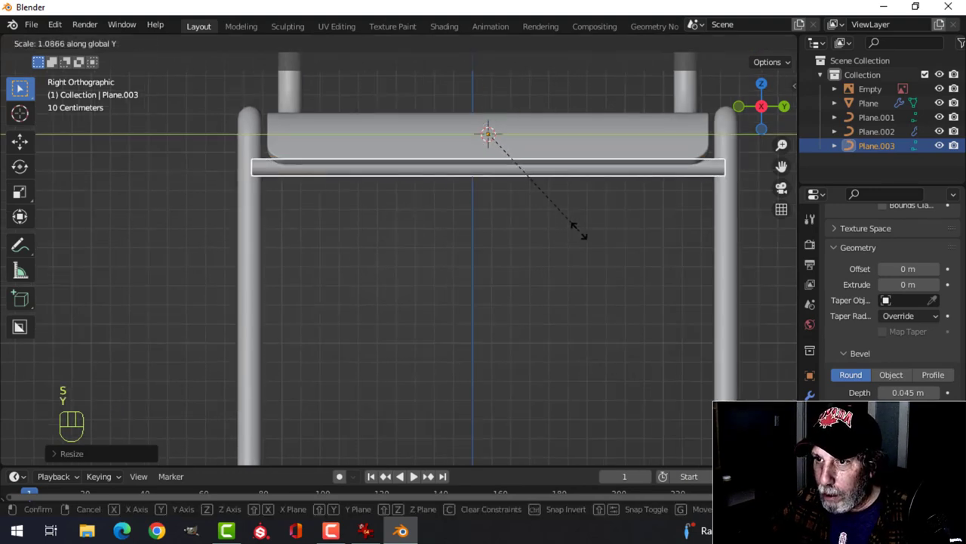
pyautogui.click(586, 233)
# Move the crossbar along X to the front legs and raise it along Z toward the leg bends.
pyautogui.moveTo(586, 234); pyautogui.dragTo(258, 146, button='middle')
pyautogui.moveTo(288, 129); pyautogui.dragTo(245, 131)
pyautogui.moveTo(246, 132); pyautogui.dragTo(367, 233, button='middle')
pyautogui.hotkey('alt', 'a')
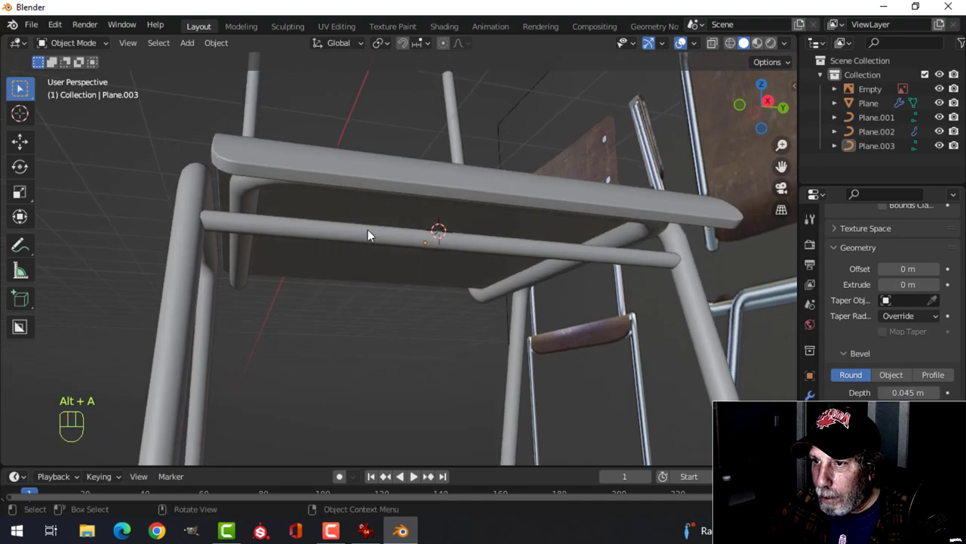
pyautogui.click(367, 234)
pyautogui.moveTo(424, 202); pyautogui.dragTo(424, 172)
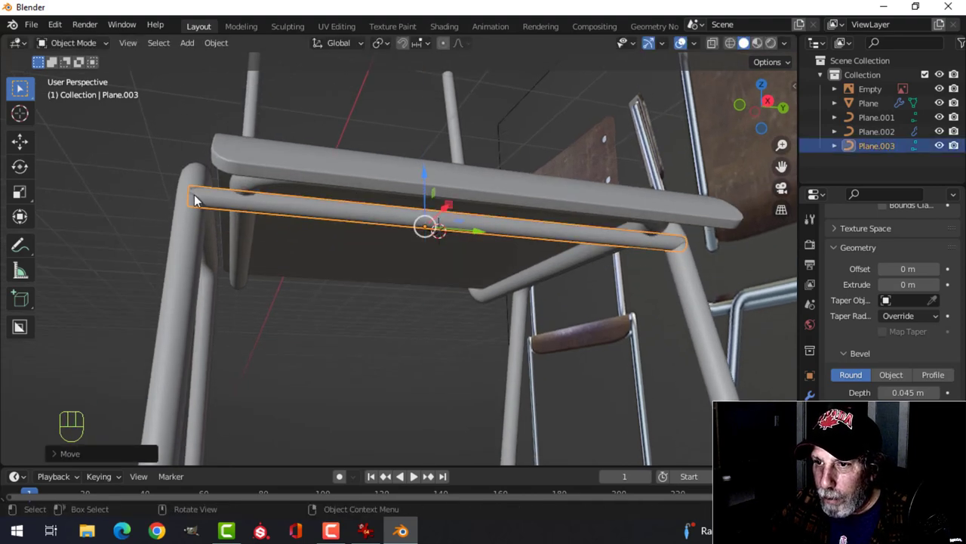
# Fine-position the crossbar inside the front leg's upper bend in front wireframe view, then return to solid shading and clear the selection.
pyautogui.moveTo(223, 211); pyautogui.dragTo(358, 257, button='middle')
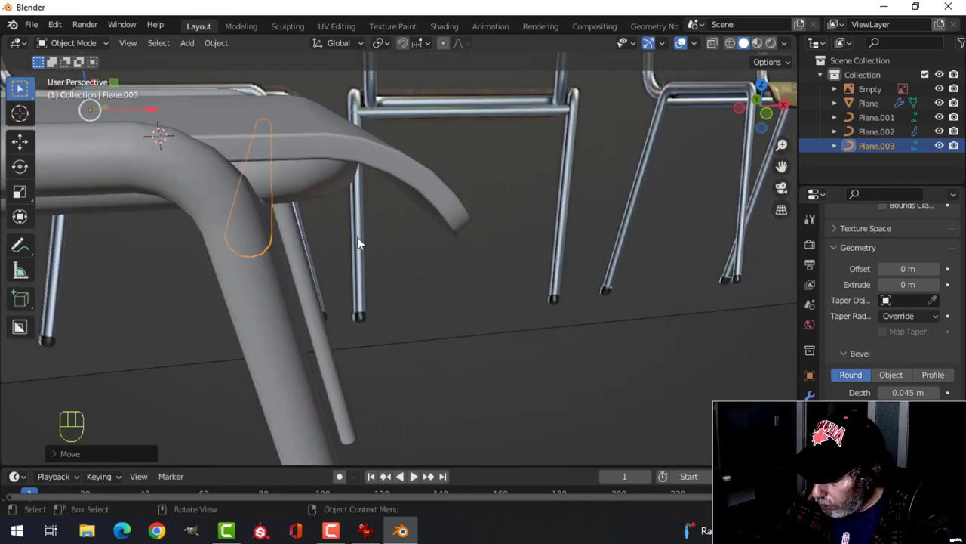
pyautogui.press('KP_1')
pyautogui.press('z')
pyautogui.click(231, 238)
pyautogui.moveTo(231, 238)
pyautogui.keyDown('shift'); pyautogui.mouseDown(button='middle')
pyautogui.moveTo(282, 240)
pyautogui.moveTo(392, 295)
pyautogui.mouseUp(button='middle'); pyautogui.keyUp('shift')
pyautogui.press('g')
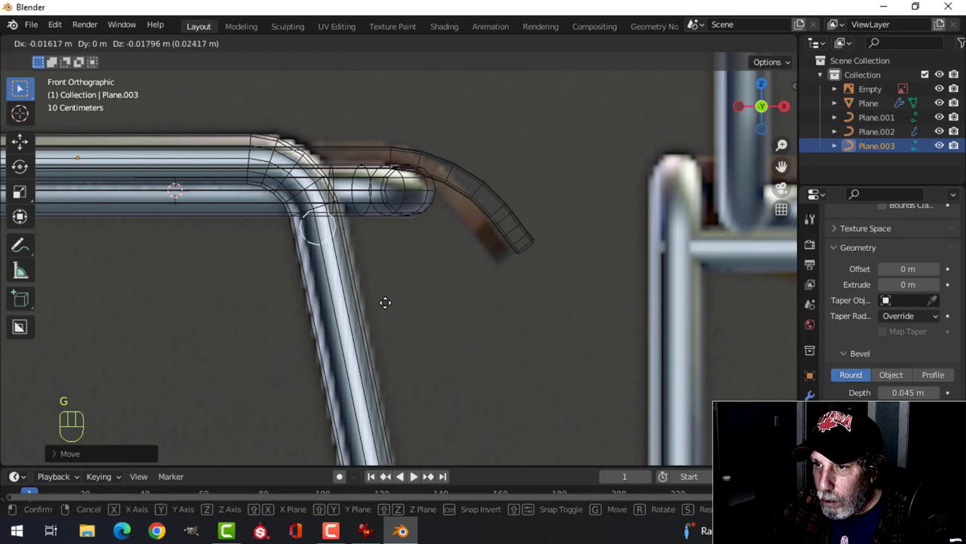
pyautogui.click(385, 302)
pyautogui.moveTo(446, 283)
pyautogui.mouseDown(button='middle')
pyautogui.moveTo(356, 274)
pyautogui.moveTo(215, 282)
pyautogui.moveTo(294, 311)
pyautogui.moveTo(365, 289)
pyautogui.moveTo(341, 308)
pyautogui.moveTo(434, 295)
pyautogui.moveTo(271, 323)
pyautogui.moveTo(332, 300)
pyautogui.moveTo(375, 261)
pyautogui.moveTo(373, 309)
pyautogui.mouseUp(button='middle')
pyautogui.press('z')
pyautogui.click(410, 290)
pyautogui.hotkey('alt', 'a')
# Duplicate the front crossbar and move the copy along X to the rear legs.
pyautogui.click(373, 239)
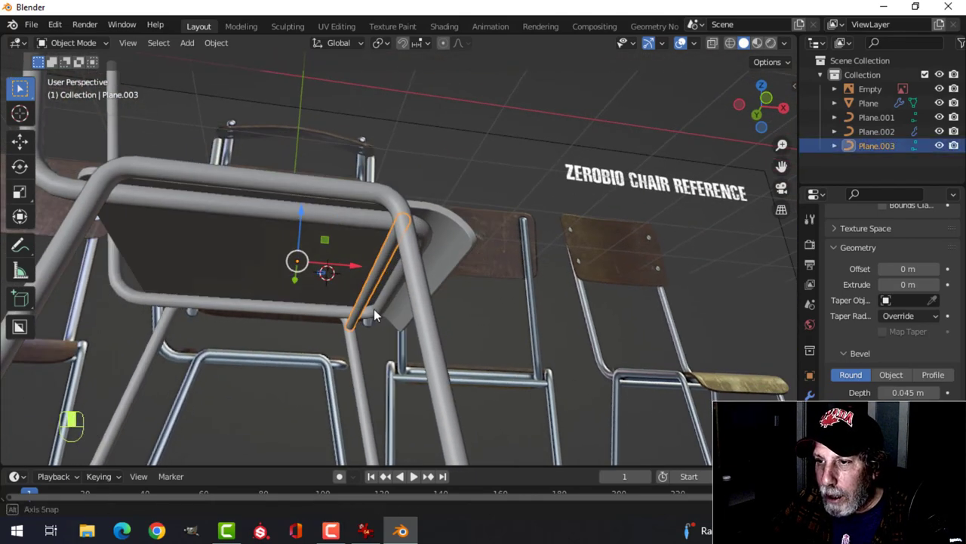
pyautogui.hotkey('shift', 'd')
pyautogui.moveTo(360, 265); pyautogui.dragTo(117, 266)
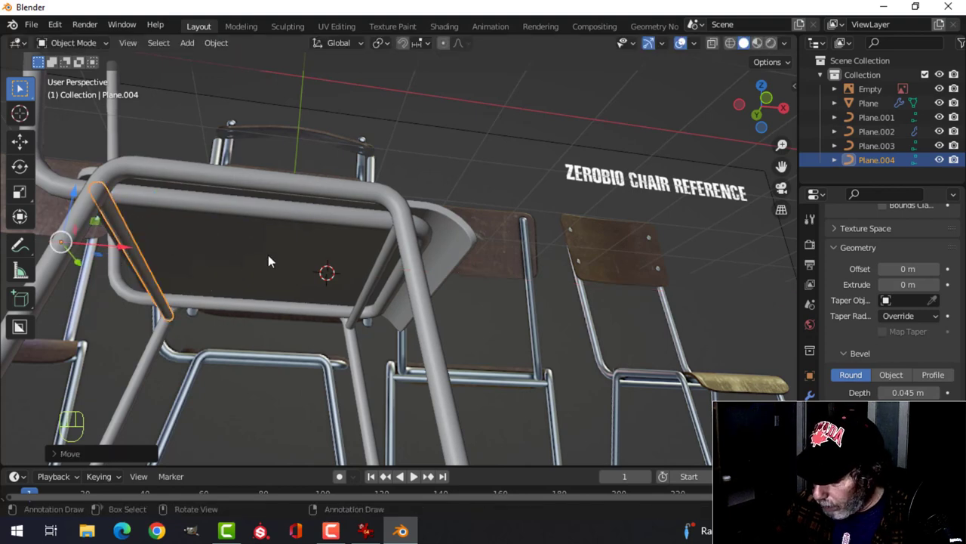
# Check the rear crossbar's alignment with the legs in front wireframe view and review the whole chair.
pyautogui.press('KP_1')
pyautogui.press('z')
pyautogui.click(161, 259)
pyautogui.moveTo(162, 259)
pyautogui.keyDown('shift'); pyautogui.mouseDown(button='middle')
pyautogui.moveTo(168, 290)
pyautogui.moveTo(253, 275)
pyautogui.mouseUp(button='middle'); pyautogui.keyUp('shift')
pyautogui.press('z')
pyautogui.click(380, 270)
pyautogui.moveTo(413, 270); pyautogui.dragTo(468, 254, button='middle')
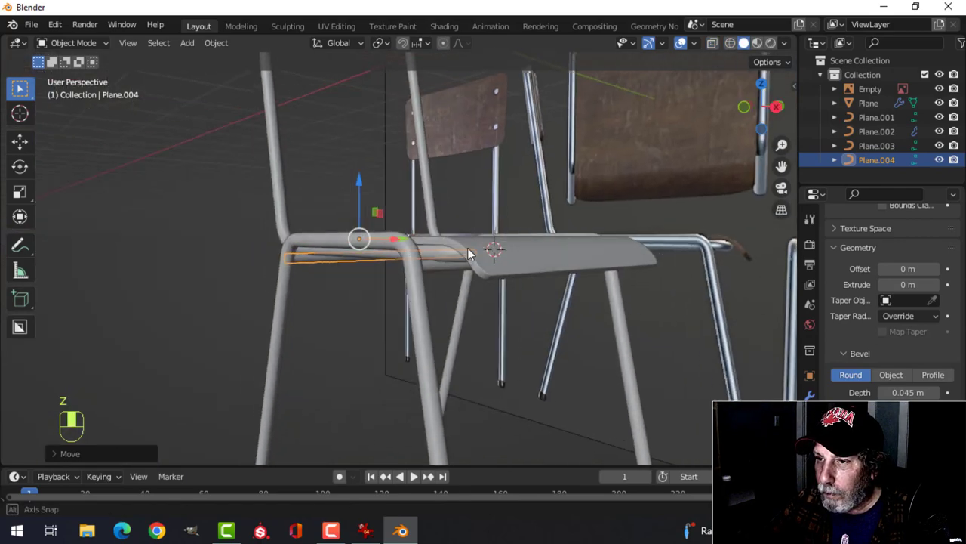
pyautogui.hotkey('alt', 'a')
pyautogui.scroll(-4, 335, 257)
pyautogui.moveTo(336, 257); pyautogui.dragTo(483, 238, button='middle')
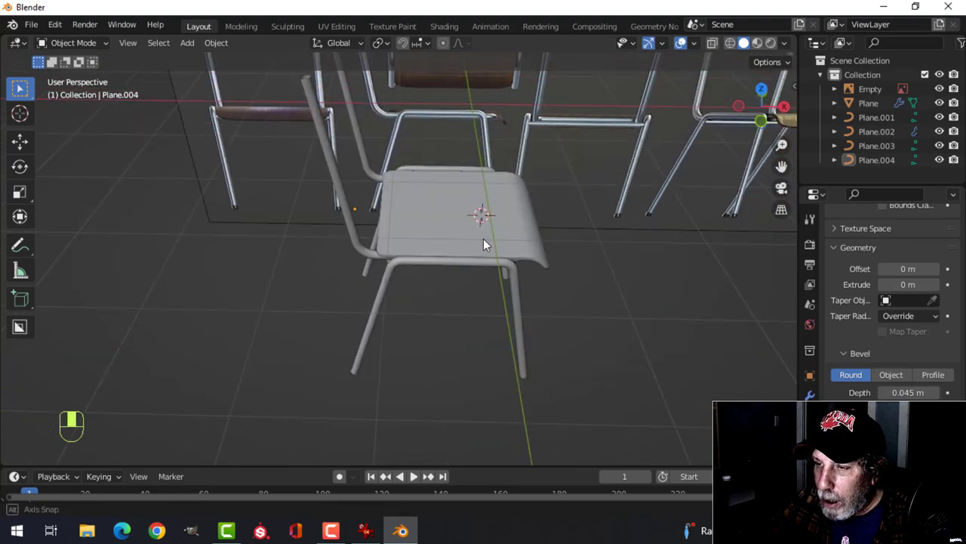
# Select the seat's rear edge vertices in wireframe and move them slightly backward along X, then return to solid Object Mode.
pyautogui.click(547, 210)
pyautogui.press('KP_7')
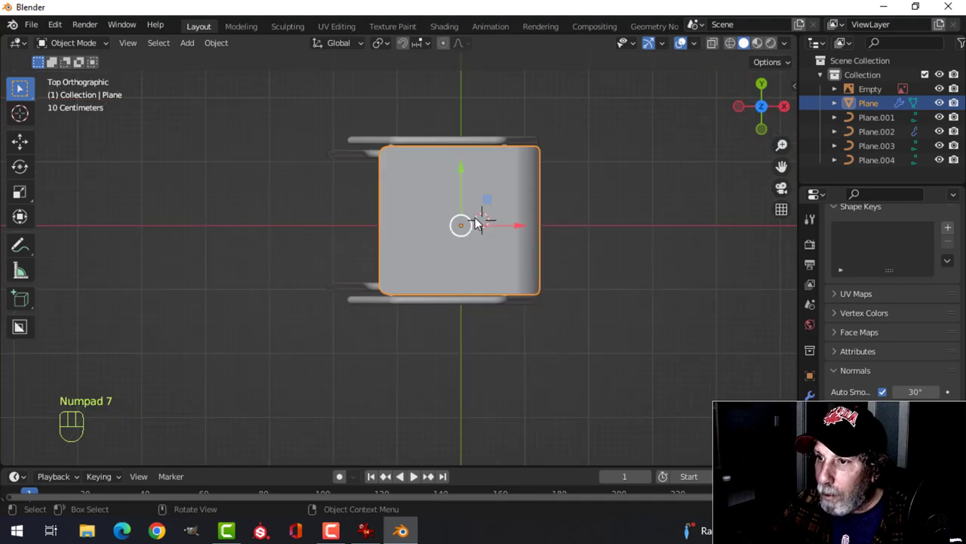
pyautogui.scroll(3, 472, 219)
pyautogui.press('Tab')
pyautogui.scroll(-3, 476, 219)
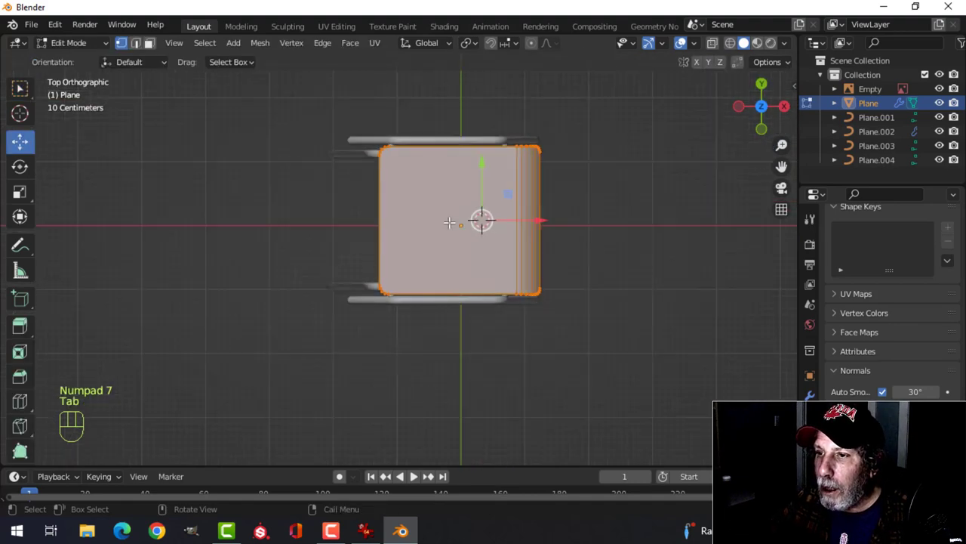
pyautogui.hotkey('alt', 'a')
pyautogui.press('z')
pyautogui.click(360, 201)
pyautogui.moveTo(346, 107); pyautogui.dragTo(440, 336)
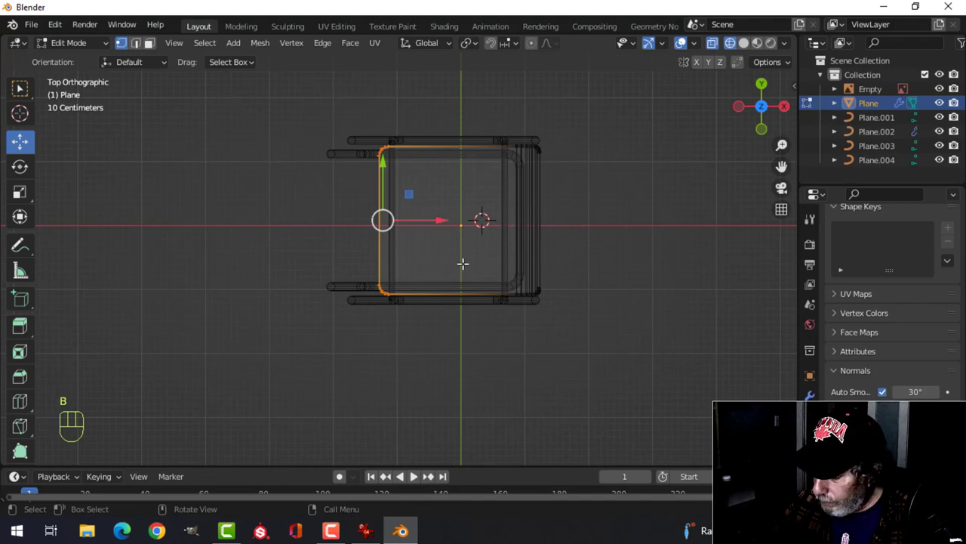
pyautogui.press('KP_1')
pyautogui.scroll(4, 459, 263)
pyautogui.keyDown('shift'); pyautogui.moveTo(445, 243); pyautogui.dragTo(457, 315, button='middle'); pyautogui.keyUp('shift')
pyautogui.scroll(2, 448, 295)
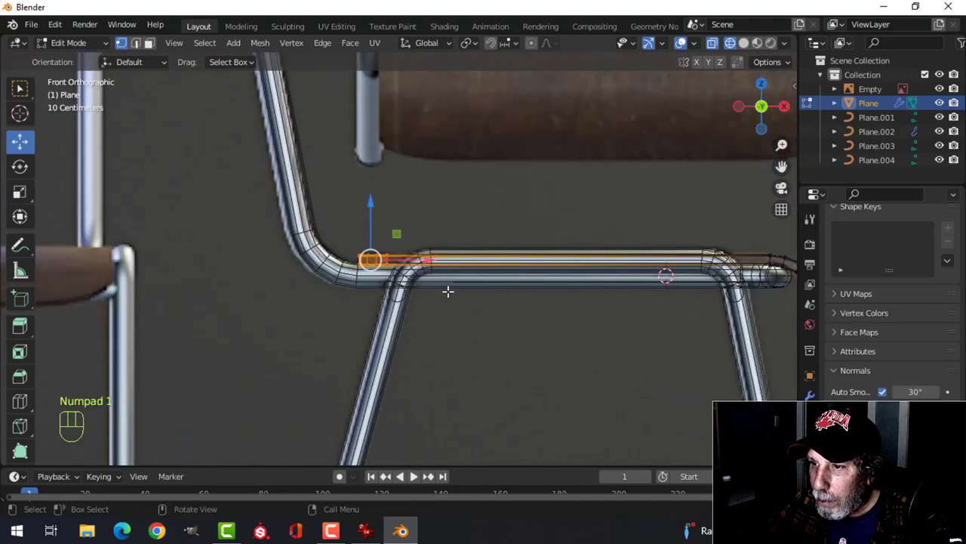
pyautogui.moveTo(427, 259); pyautogui.dragTo(417, 257)
pyautogui.hotkey('alt', 'a')
pyautogui.press('z')
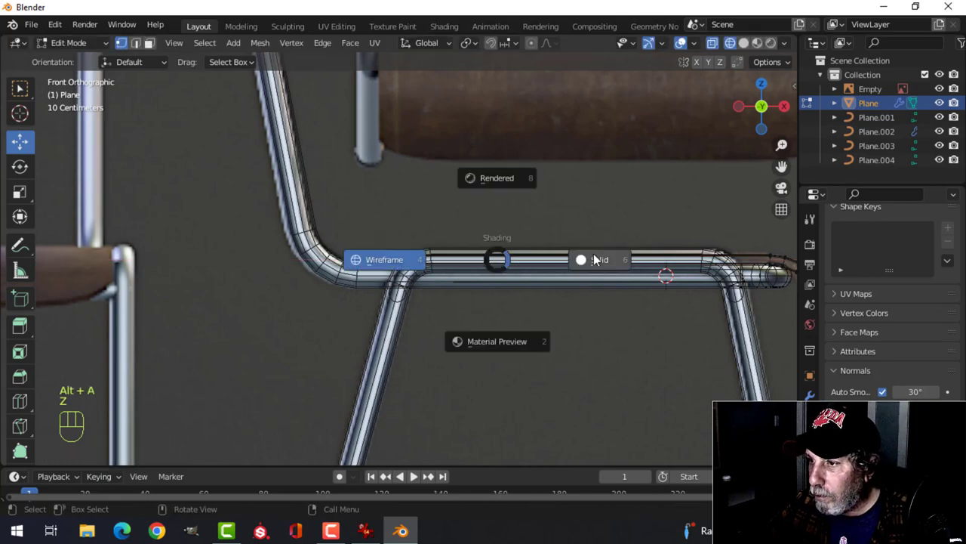
pyautogui.click(594, 259)
pyautogui.press('Tab')
pyautogui.scroll(-2, 469, 267)
pyautogui.hotkey('alt', 'a')
# Add a mesh plane in front view and rotate its geometry 90° about the X axis.
pyautogui.moveTo(494, 249)
pyautogui.mouseDown(button='middle')
pyautogui.moveTo(478, 296)
pyautogui.moveTo(453, 268)
pyautogui.moveTo(409, 284)
pyautogui.moveTo(478, 289)
pyautogui.moveTo(484, 265)
pyautogui.moveTo(497, 277)
pyautogui.moveTo(456, 306)
pyautogui.moveTo(482, 299)
pyautogui.moveTo(476, 283)
pyautogui.moveTo(455, 280)
pyautogui.moveTo(382, 292)
pyautogui.moveTo(540, 283)
pyautogui.mouseUp(button='middle')
pyautogui.scroll(3, 378, 280)
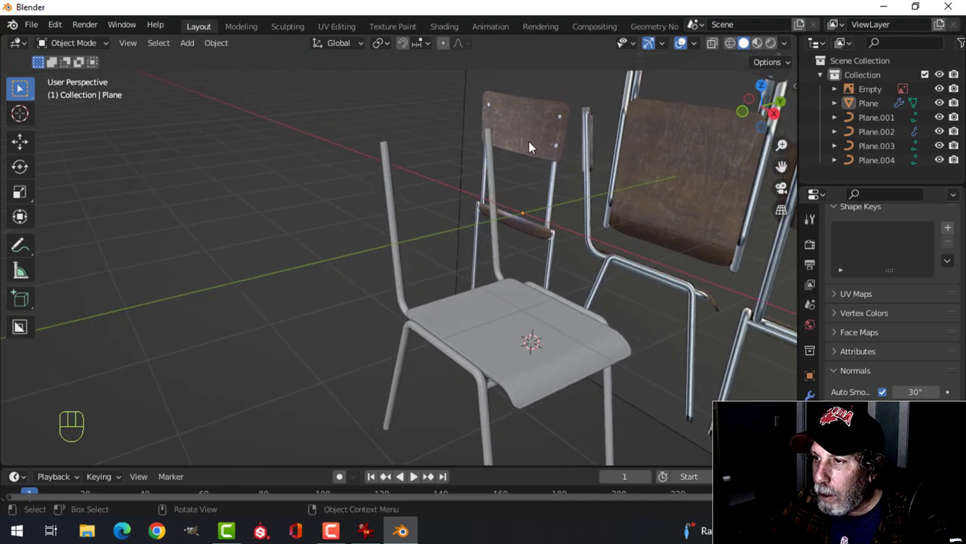
pyautogui.scroll(-3, 515, 148)
pyautogui.moveTo(515, 148); pyautogui.dragTo(483, 271, button='middle')
pyautogui.press('KP_1')
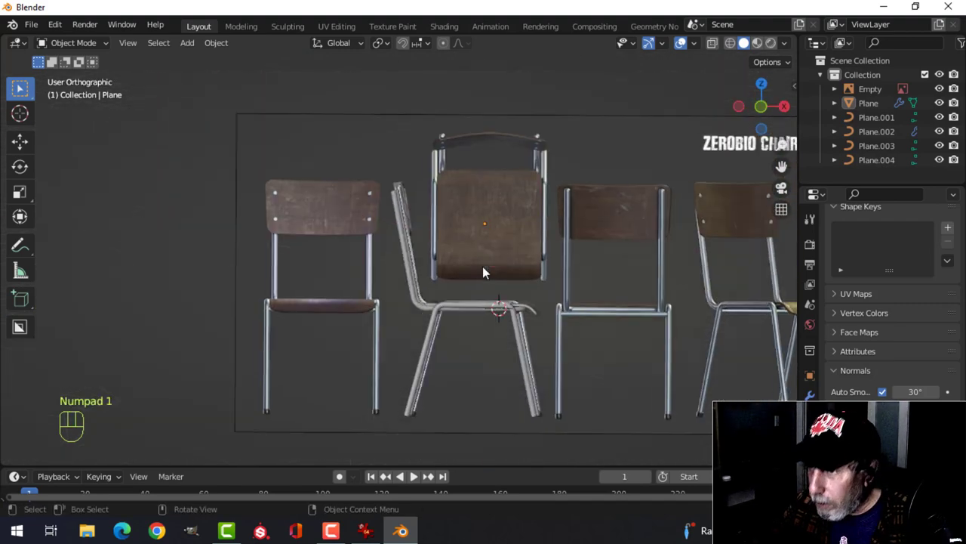
pyautogui.scroll(3, 483, 266)
pyautogui.keyDown('shift'); pyautogui.moveTo(339, 256); pyautogui.dragTo(447, 285, button='middle'); pyautogui.keyUp('shift')
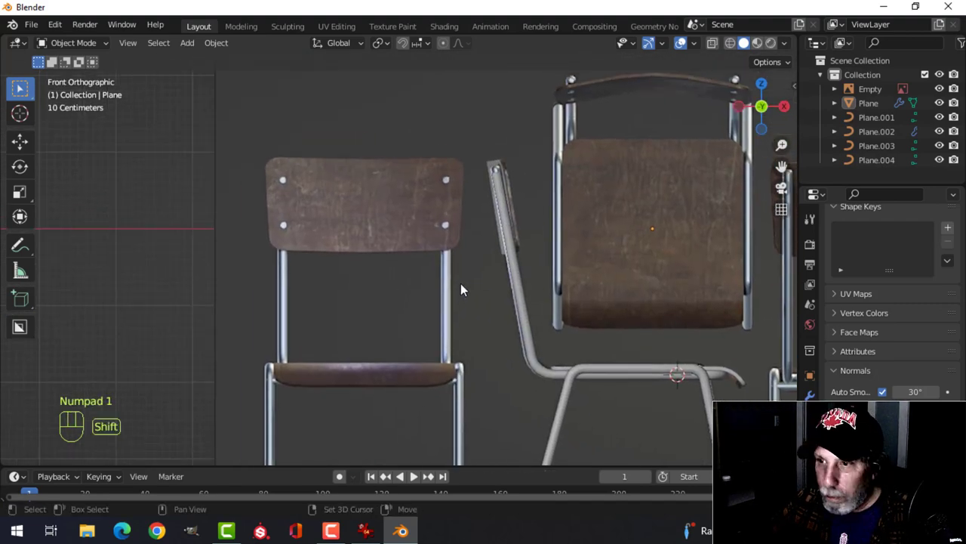
pyautogui.hotkey('shift', 'a')
pyautogui.moveTo(415, 230)
pyautogui.click(514, 226)
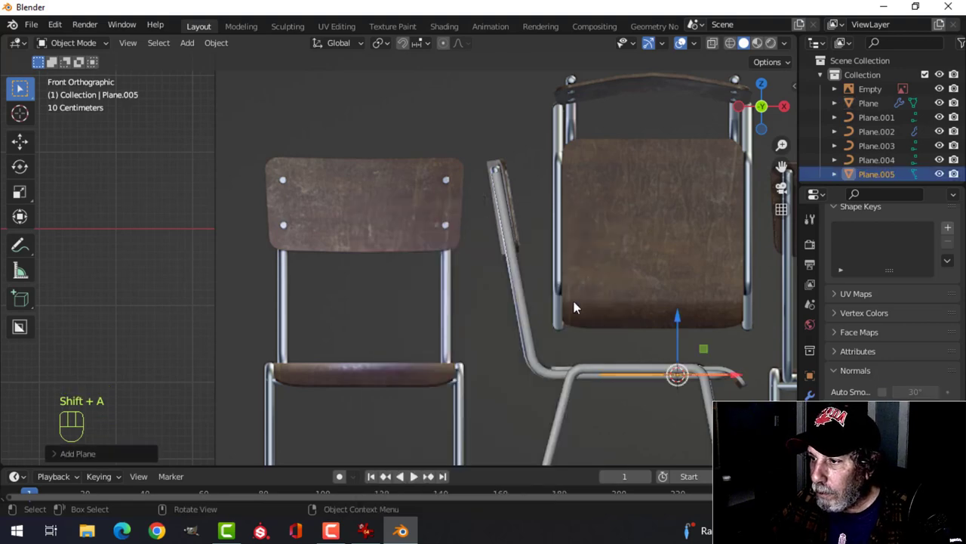
pyautogui.press('Tab')
pyautogui.write('rx9')
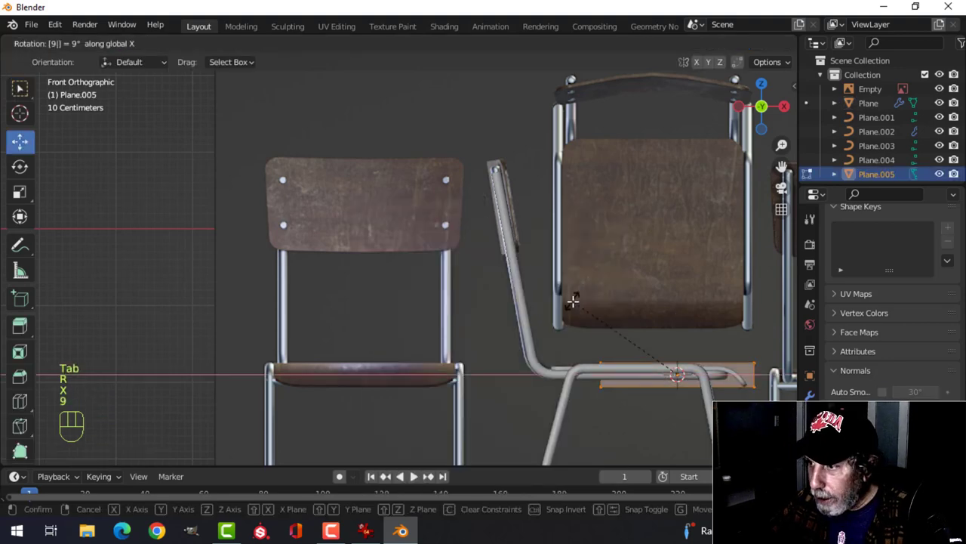
pyautogui.write('0')
pyautogui.click(621, 307)
# Move the plane over the backrest of the front-view reference chair and fit its height, raising the lower edge to match.
pyautogui.press('g')
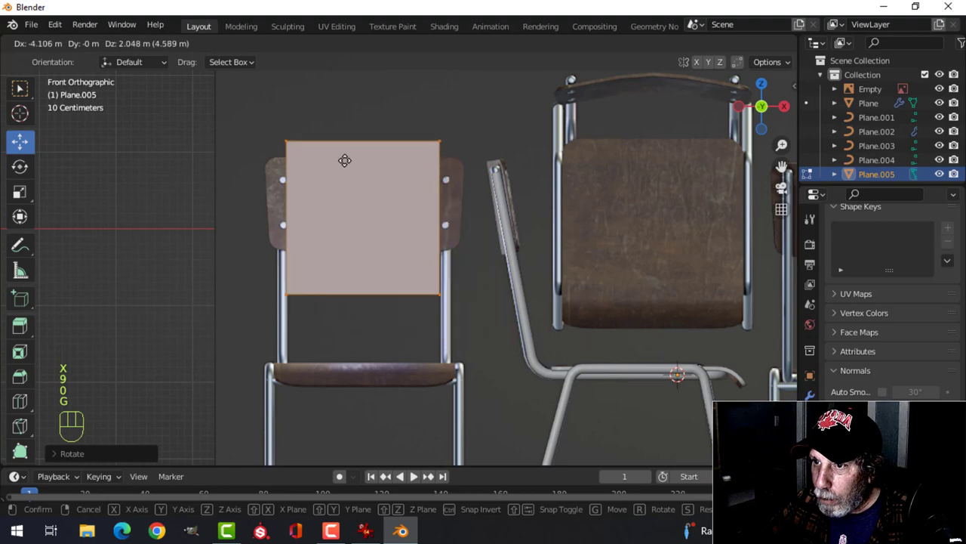
pyautogui.click(348, 150)
pyautogui.scroll(2, 493, 180)
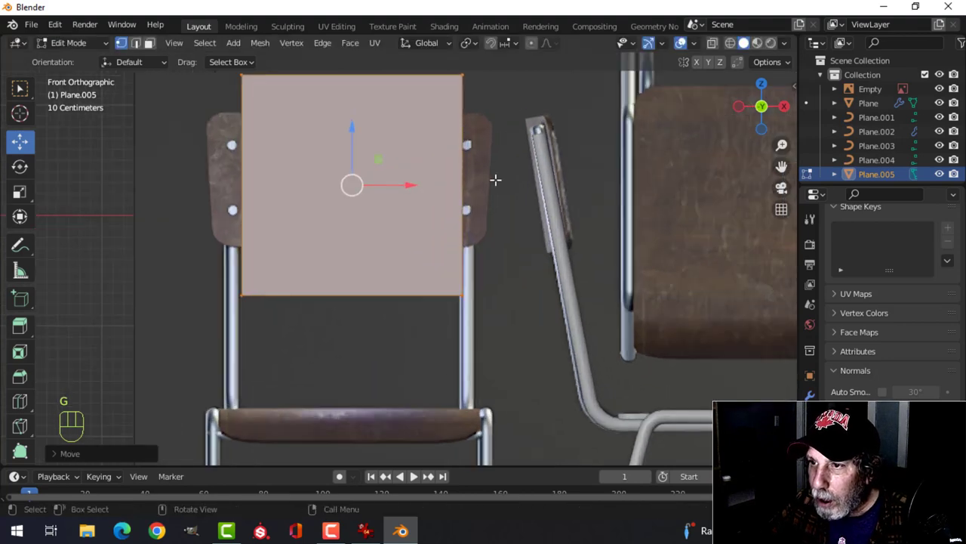
pyautogui.scroll(-1, 507, 179)
pyautogui.press('z')
pyautogui.click(427, 182)
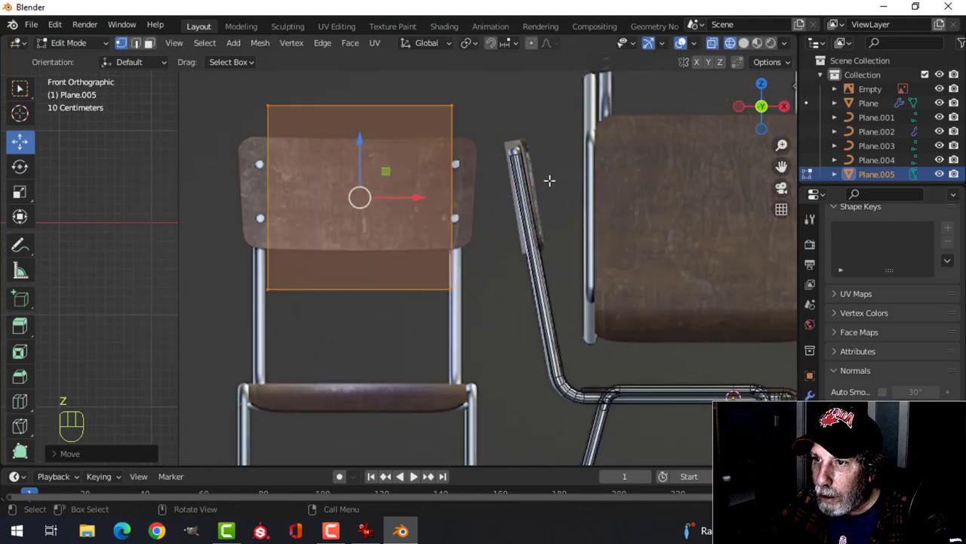
pyautogui.press('s')
pyautogui.click(466, 190)
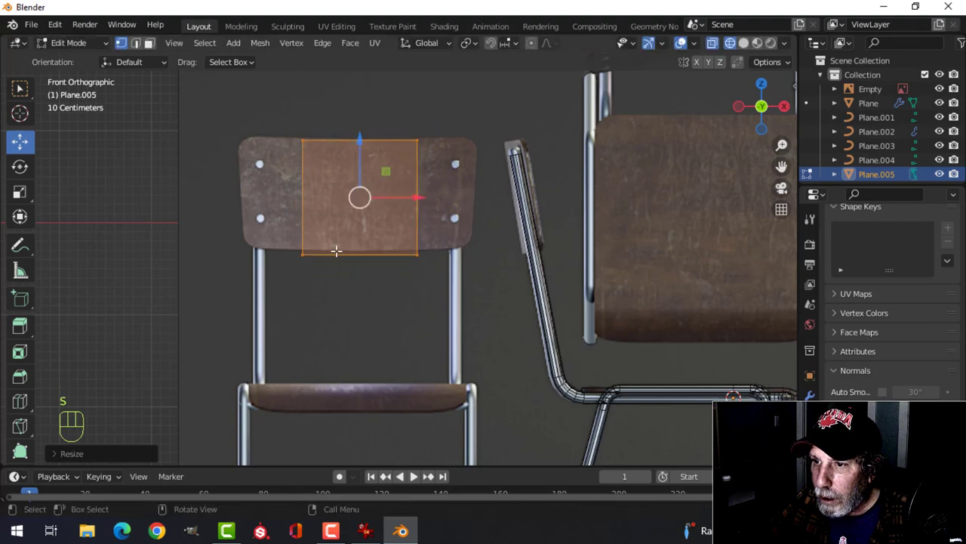
pyautogui.click(349, 249)
pyautogui.moveTo(362, 211); pyautogui.dragTo(363, 198)
# Scale the whole plane about 2 times along X to the backrest's width and nudge it along X to centre it.
pyautogui.press('a')
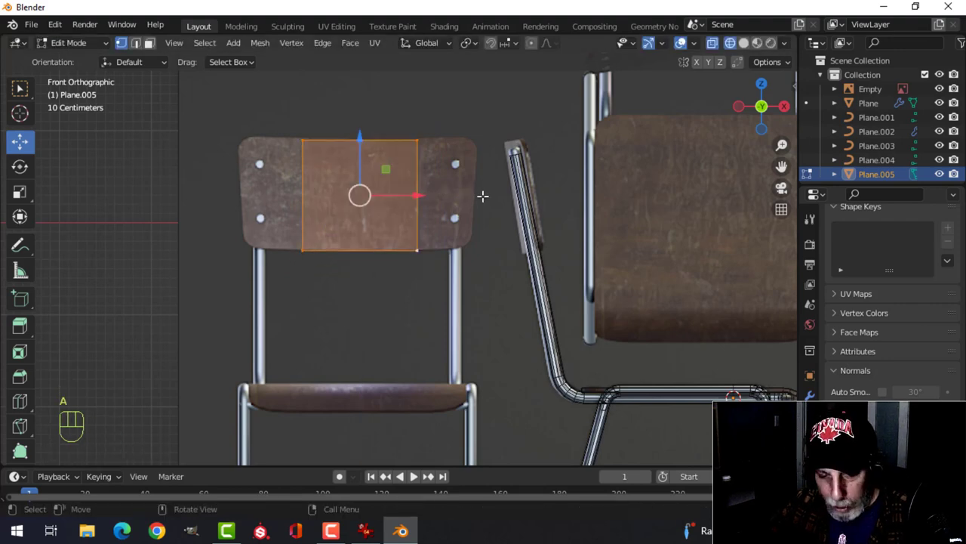
pyautogui.press('s')
pyautogui.press('x')
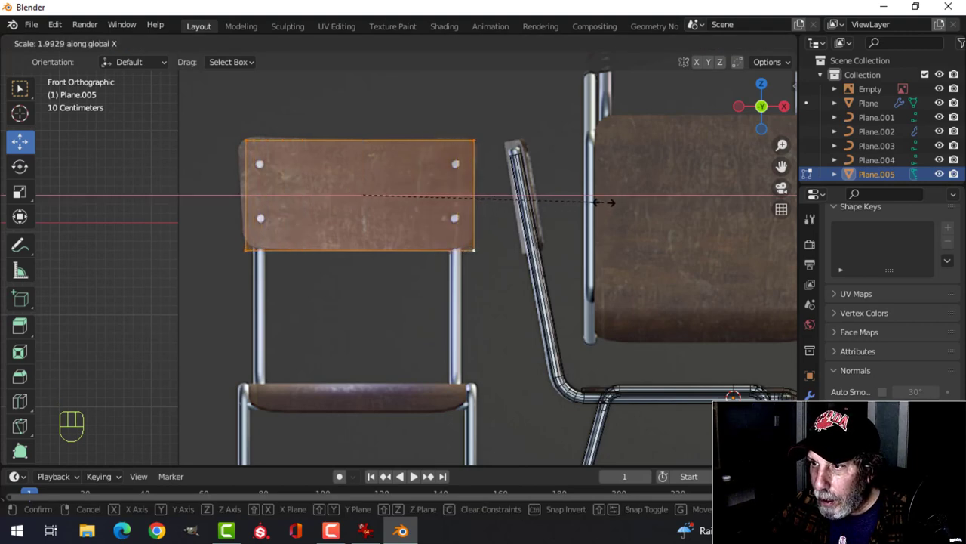
pyautogui.click(605, 203)
pyautogui.moveTo(423, 197); pyautogui.dragTo(419, 197)
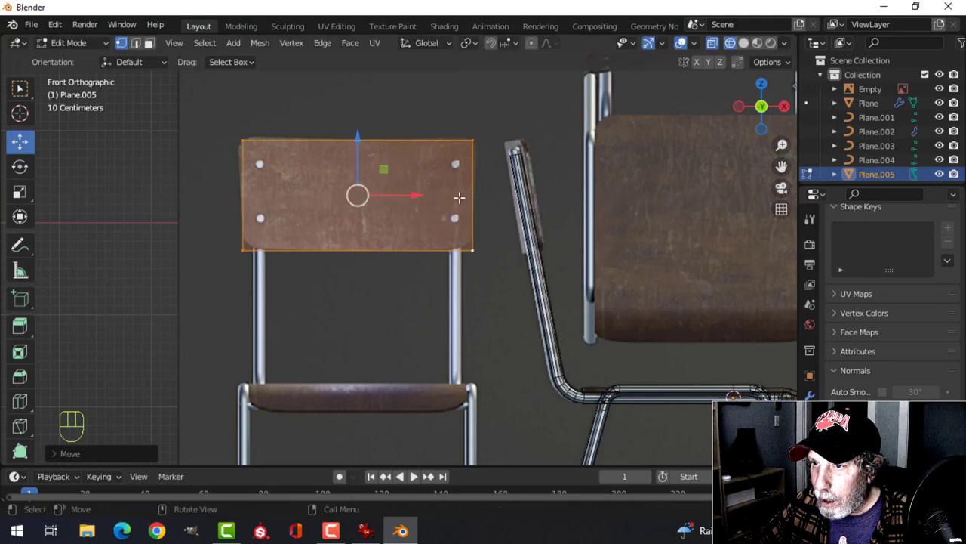
# Widen the plane slightly along X and raise it a little along Z to cover the reference backrest.
pyautogui.press('s')
pyautogui.press('x')
pyautogui.click(536, 203)
pyautogui.moveTo(358, 137); pyautogui.dragTo(354, 138)
# Scale the plane's lower edge narrower to match the backrest's taper, and widen the whole plane slightly along X.
pyautogui.hotkey('alt', 'a')
pyautogui.keyDown('shift'); pyautogui.click(475, 245); pyautogui.keyUp('shift')
pyautogui.press('s')
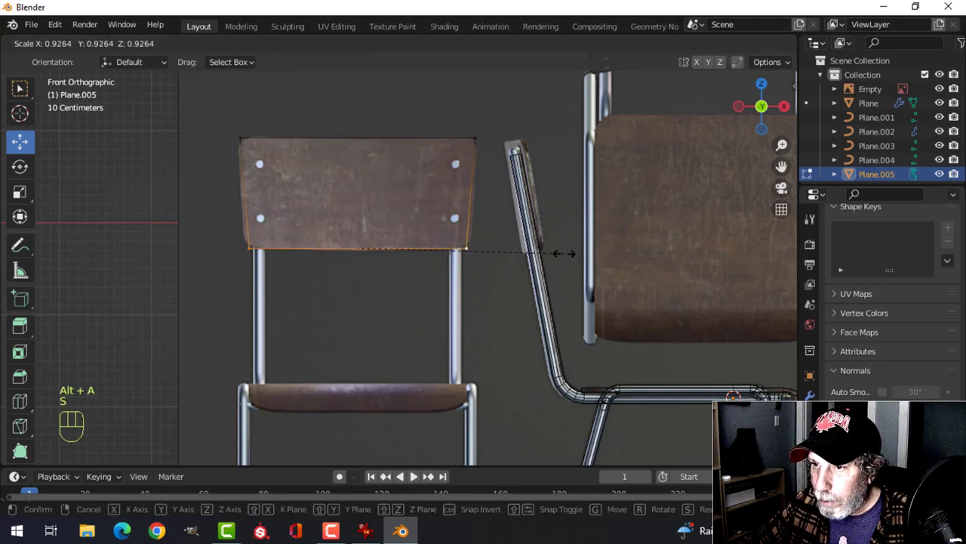
pyautogui.click(556, 240)
pyautogui.press('a')
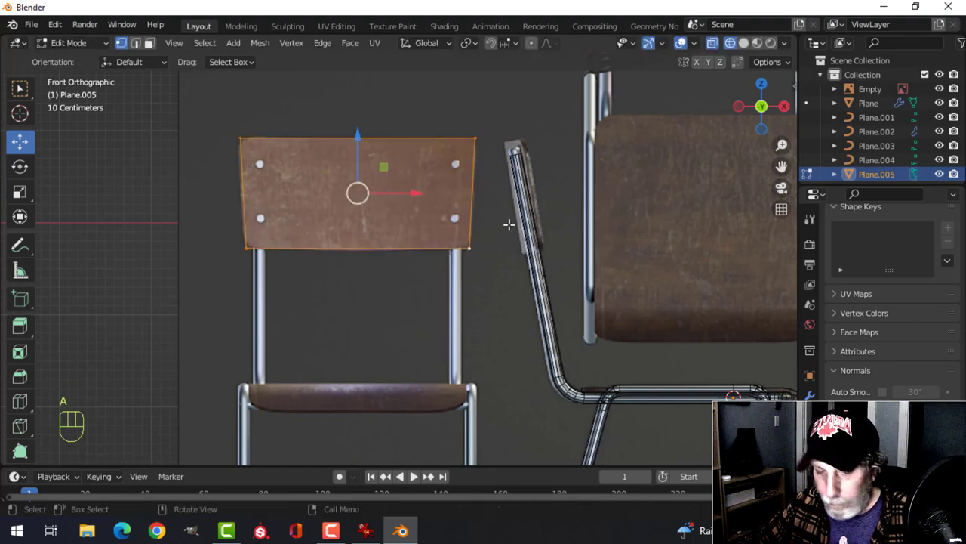
pyautogui.press('s')
pyautogui.press('x')
pyautogui.click(510, 223)
pyautogui.hotkey('alt', 'a')
# Add five evenly spaced vertical loop cuts across the backrest plane.
pyautogui.moveTo(401, 225)
pyautogui.mouseDown(button='middle')
pyautogui.moveTo(400, 239)
pyautogui.moveTo(415, 237)
pyautogui.moveTo(384, 228)
pyautogui.mouseUp(button='middle')
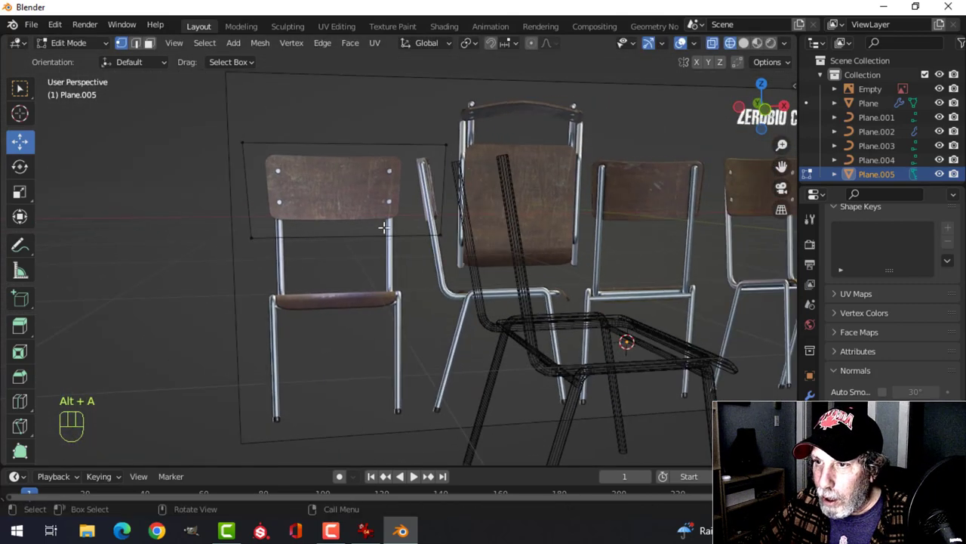
pyautogui.press('a')
pyautogui.press('KP_1')
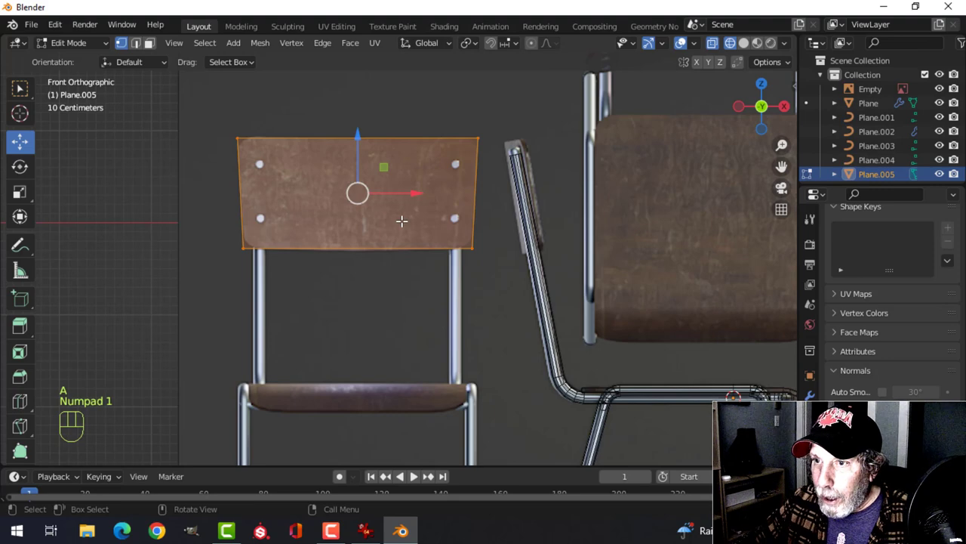
pyautogui.scroll(1, 401, 221)
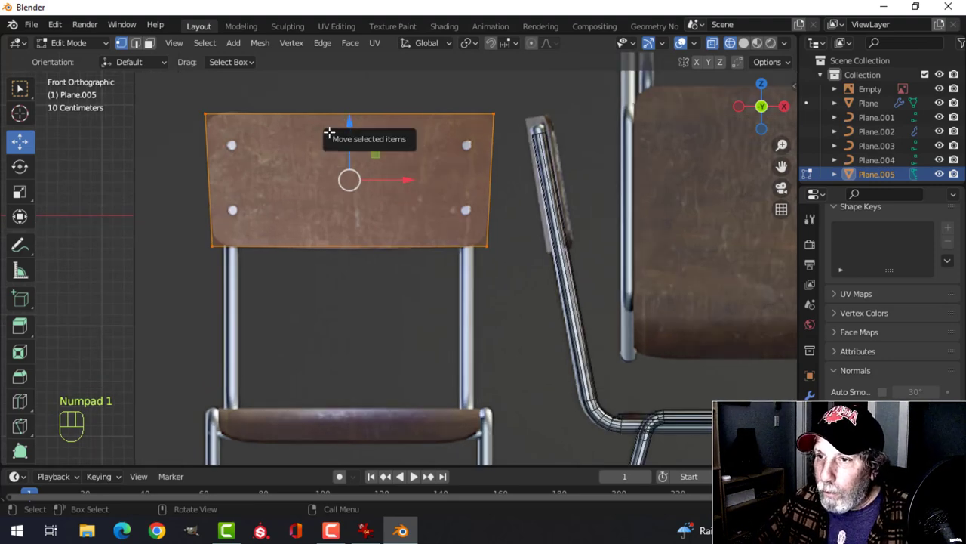
pyautogui.scroll(-2, 331, 162)
pyautogui.moveTo(361, 172); pyautogui.dragTo(199, 144, button='middle')
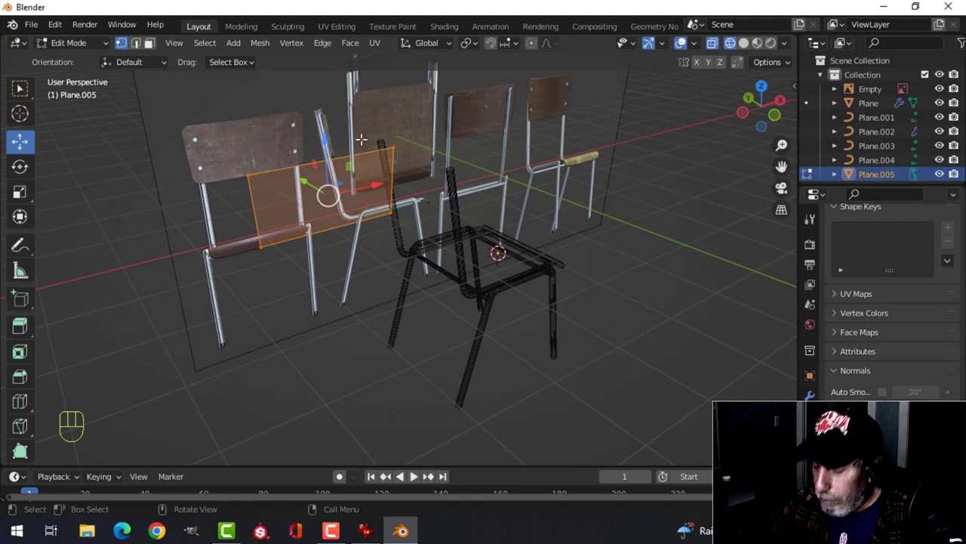
pyautogui.press('KP_1')
pyautogui.scroll(4, 367, 134)
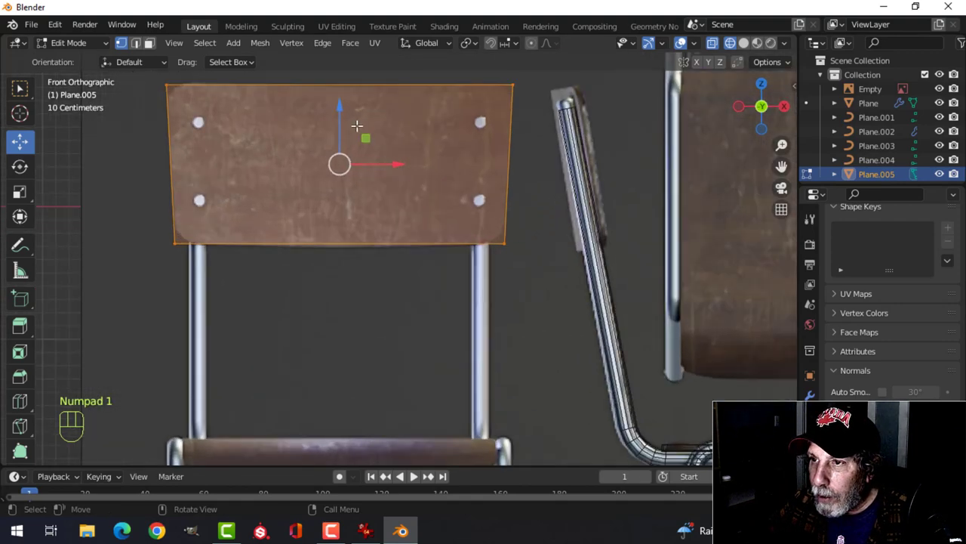
pyautogui.hotkey('ctrl', 'r')
pyautogui.scroll(2, 336, 105)
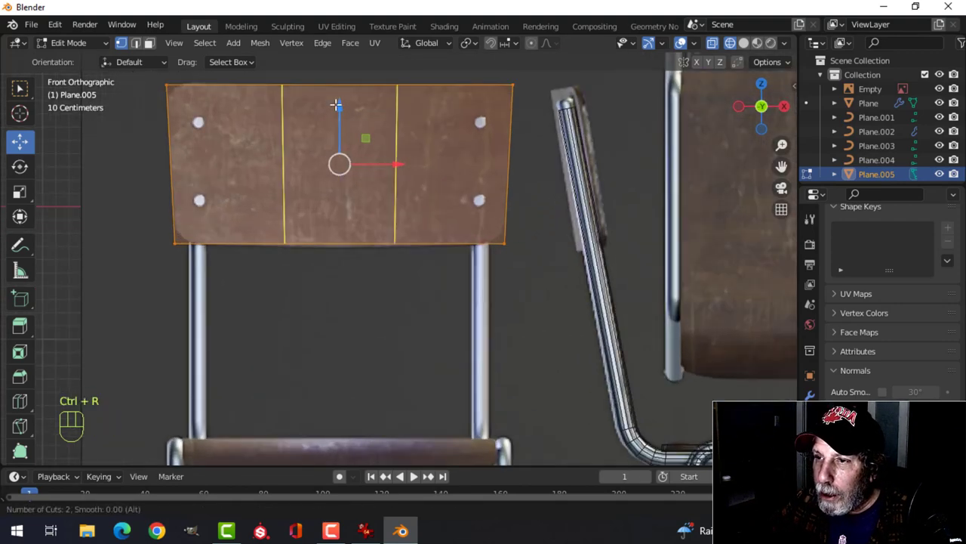
pyautogui.scroll(2, 336, 105)
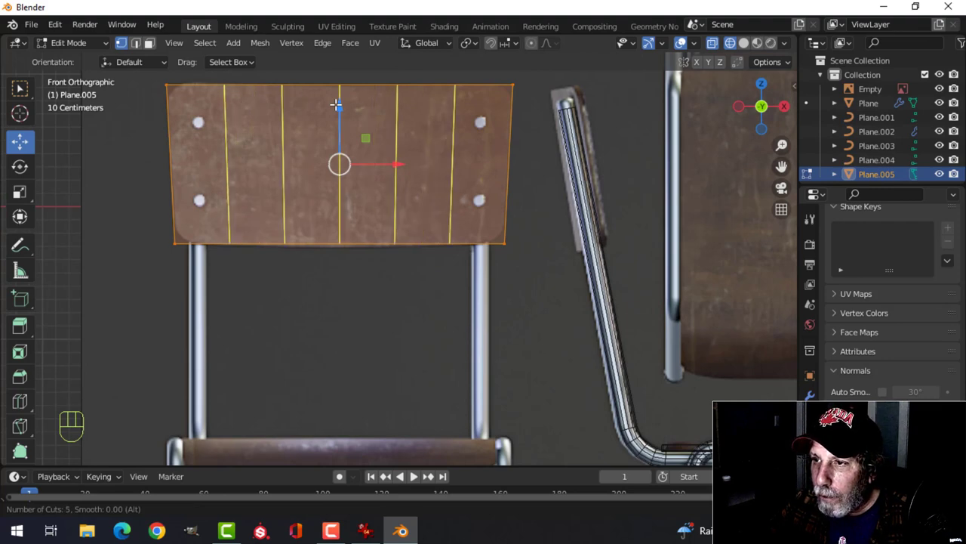
pyautogui.click(336, 105)
pyautogui.rightClick(336, 105)
pyautogui.scroll(-2, 337, 104)
# Round the plane's four corner vertices with a vertex bevel about 0.154 m wide, using 4 segments.
pyautogui.hotkey('alt', 'a')
pyautogui.keyDown('shift'); pyautogui.moveTo(391, 179); pyautogui.dragTo(388, 164, button='middle'); pyautogui.keyUp('shift')
pyautogui.keyDown('shift'); pyautogui.click(478, 119); pyautogui.keyUp('shift')
pyautogui.keyDown('shift'); pyautogui.click(463, 230); pyautogui.keyUp('shift')
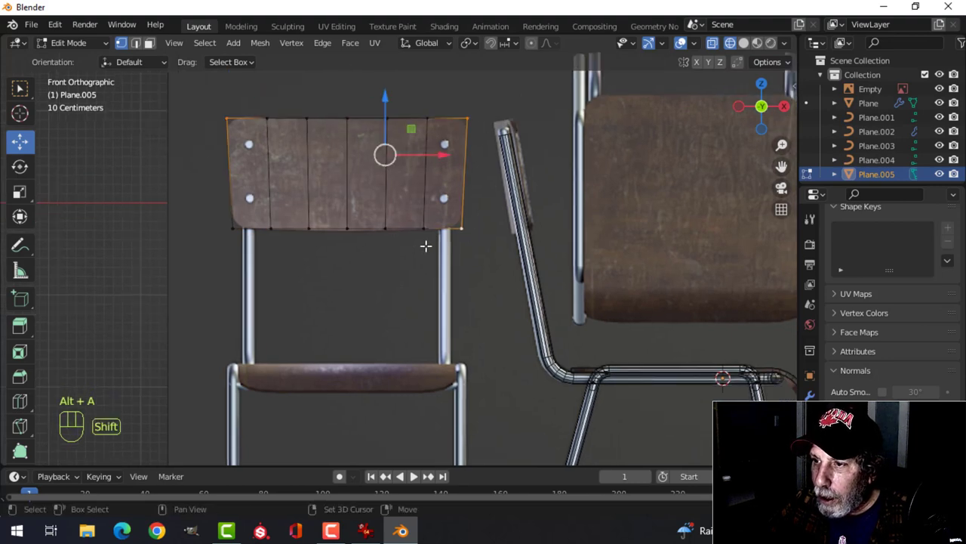
pyautogui.keyDown('shift'); pyautogui.click(221, 225); pyautogui.keyUp('shift')
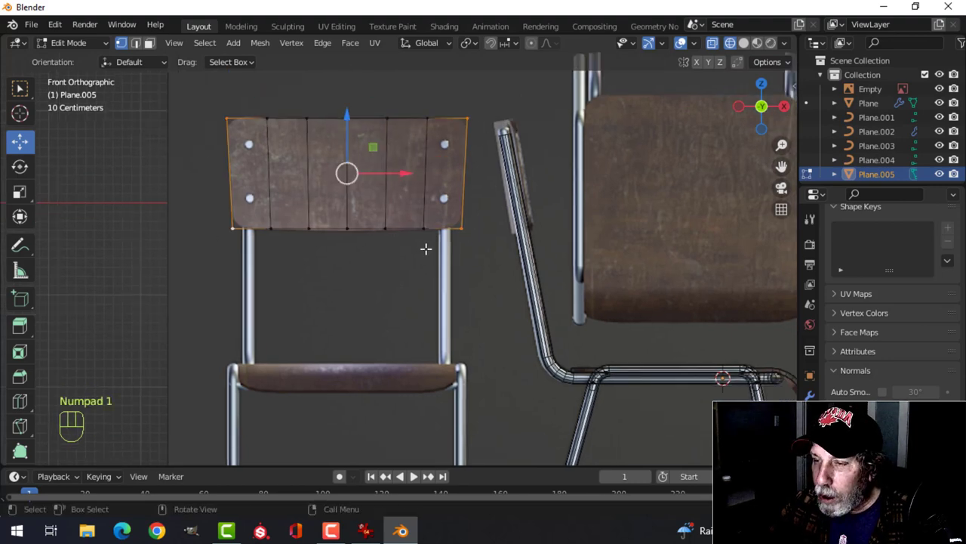
pyautogui.scroll(3, 425, 248)
pyautogui.keyDown('shift'); pyautogui.moveTo(414, 270); pyautogui.dragTo(454, 378, button='middle'); pyautogui.keyUp('shift')
pyautogui.hotkey('shift', 'ctrl', 'b')
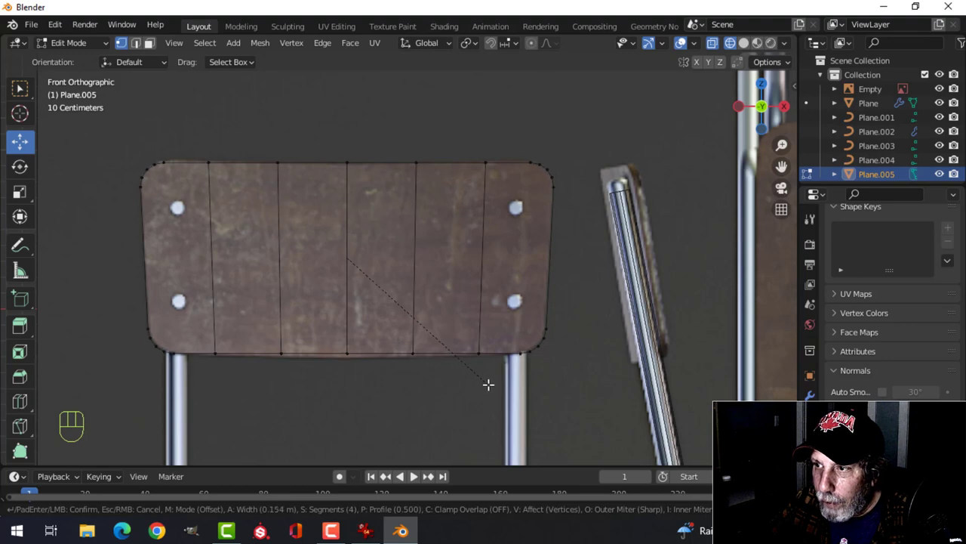
pyautogui.click(490, 385)
# Switch the viewport to solid shading and bring the backrest plane into view at an angle.
pyautogui.scroll(-4, 420, 325)
pyautogui.press('a')
pyautogui.moveTo(420, 326); pyautogui.dragTo(467, 342, button='middle')
pyautogui.press('z')
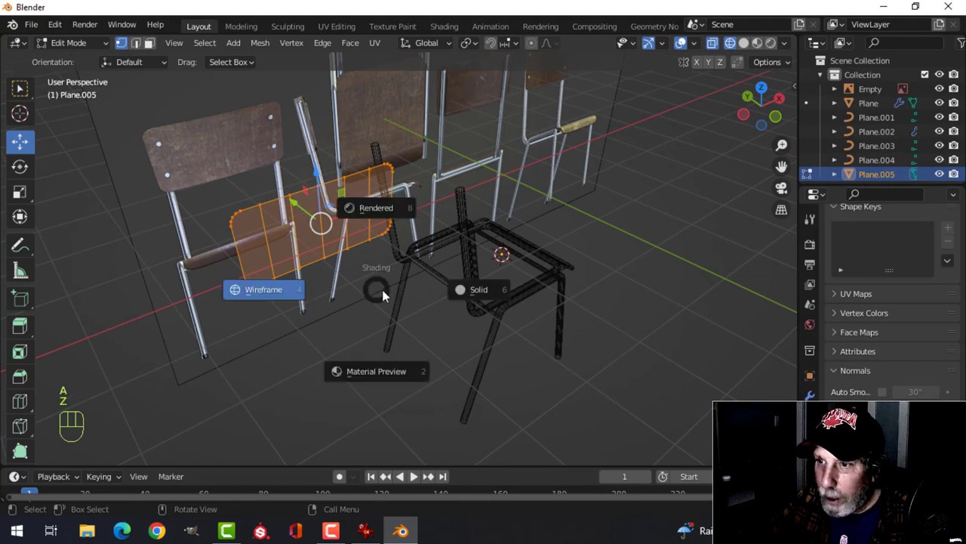
pyautogui.click(471, 296)
pyautogui.keyDown('shift'); pyautogui.moveTo(471, 296); pyautogui.dragTo(468, 287, button='middle'); pyautogui.keyUp('shift')
pyautogui.scroll(5, 468, 287)
# Curve the backrest by moving its centre vertical edge about 0.23 m along Y with smooth proportional editing, radius about 1.6 m.
pyautogui.hotkey('alt', 'a')
pyautogui.moveTo(447, 304); pyautogui.dragTo(464, 282, button='middle')
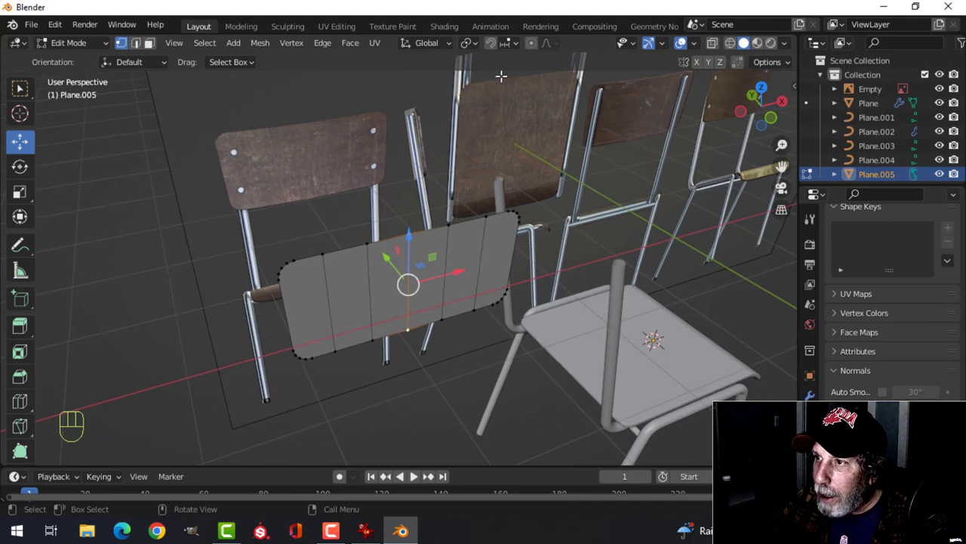
pyautogui.moveTo(395, 281); pyautogui.dragTo(339, 272, button='middle')
pyautogui.press('g')
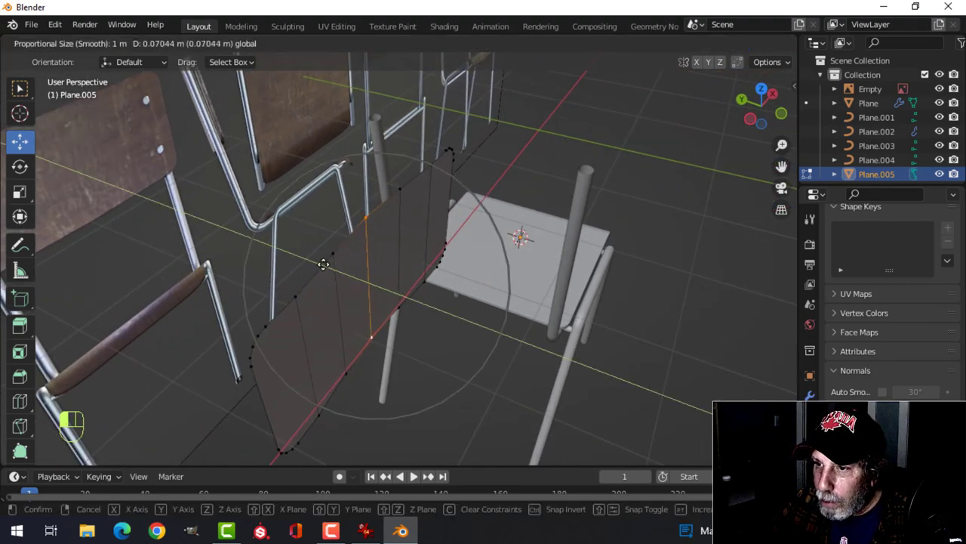
pyautogui.scroll(-4, 325, 264)
pyautogui.scroll(4, 322, 262)
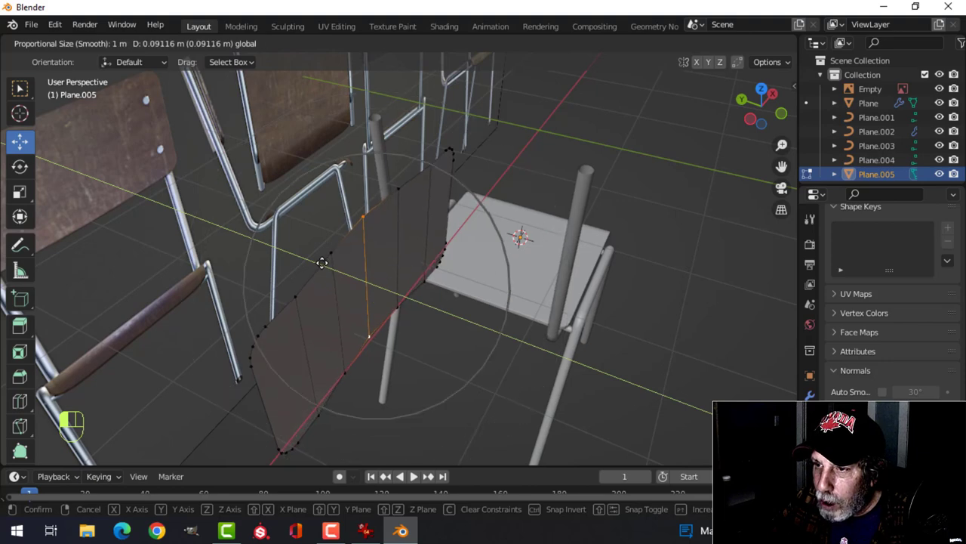
pyautogui.scroll(-2, 321, 262)
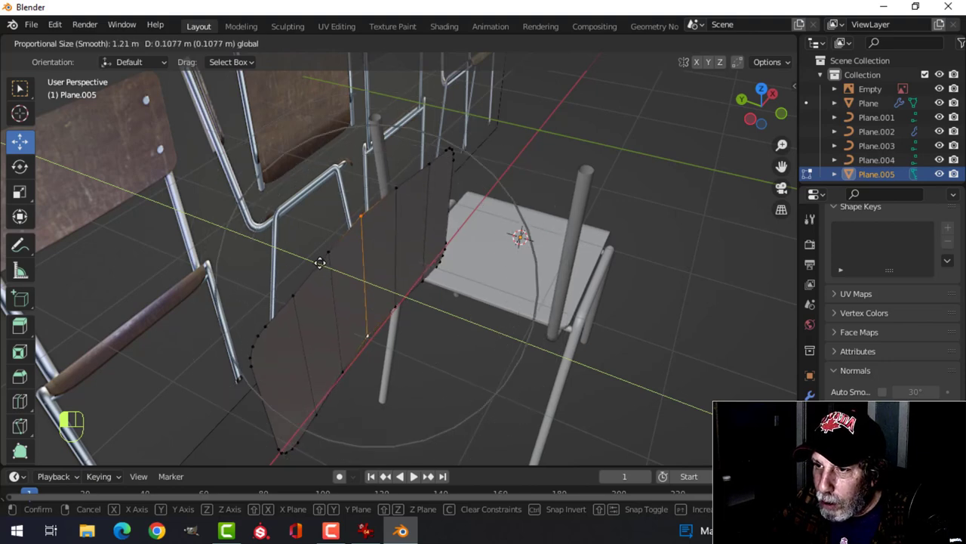
pyautogui.scroll(-2, 316, 262)
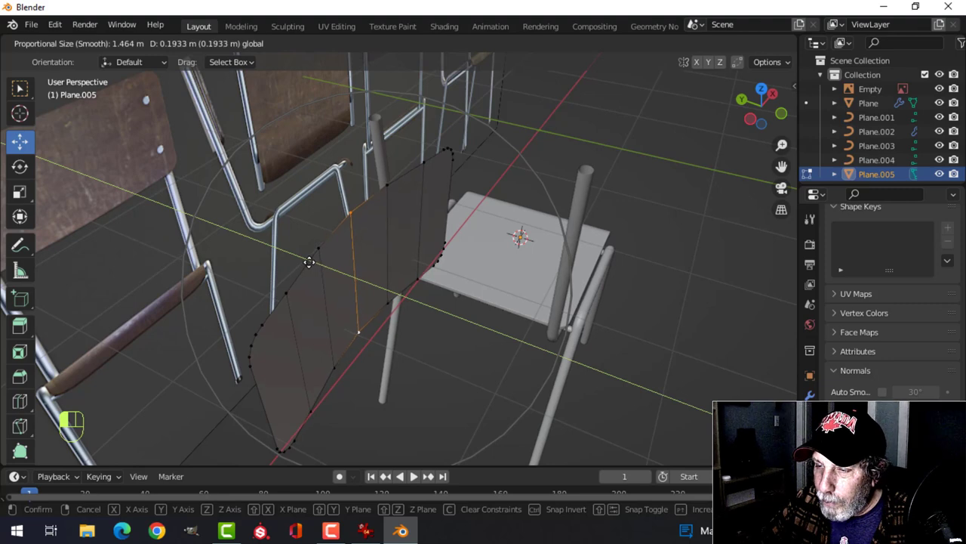
pyautogui.scroll(-1, 309, 261)
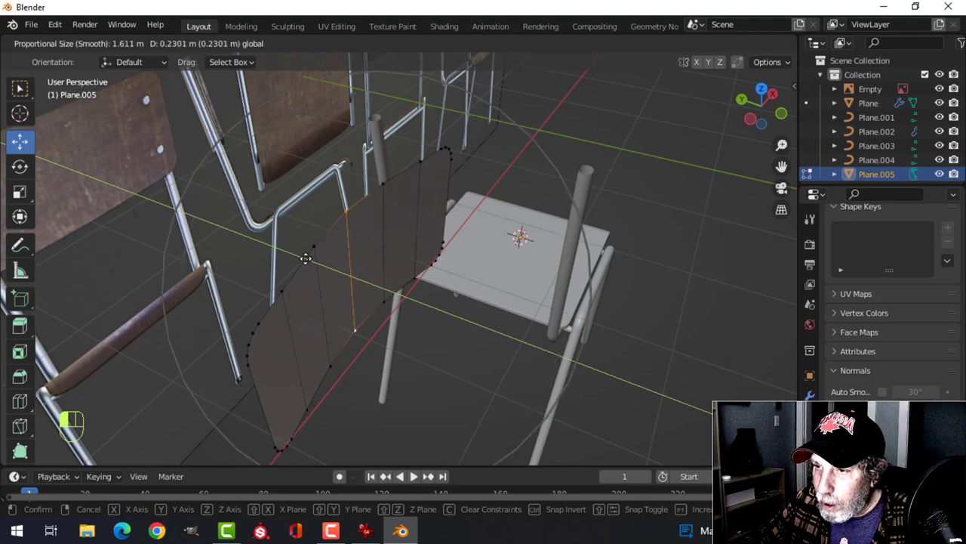
pyautogui.click(306, 259)
# Shade the curved backrest smooth in Object Mode.
pyautogui.moveTo(307, 260); pyautogui.dragTo(513, 302, button='middle')
pyautogui.press('Tab')
pyautogui.hotkey('alt', 'a')
pyautogui.click(456, 286)
pyautogui.rightClick(456, 283)
pyautogui.click(443, 257)
pyautogui.hotkey('alt', 'a')
pyautogui.click(454, 302)
# Extrude all the backrest's faces in place and, with proportional editing off, shrink/fatten them about -0.033 m for thickness.
pyautogui.press('Tab')
pyautogui.press('a')
pyautogui.keyDown('shift'); pyautogui.moveTo(581, 314); pyautogui.dragTo(496, 300, button='middle'); pyautogui.keyUp('shift')
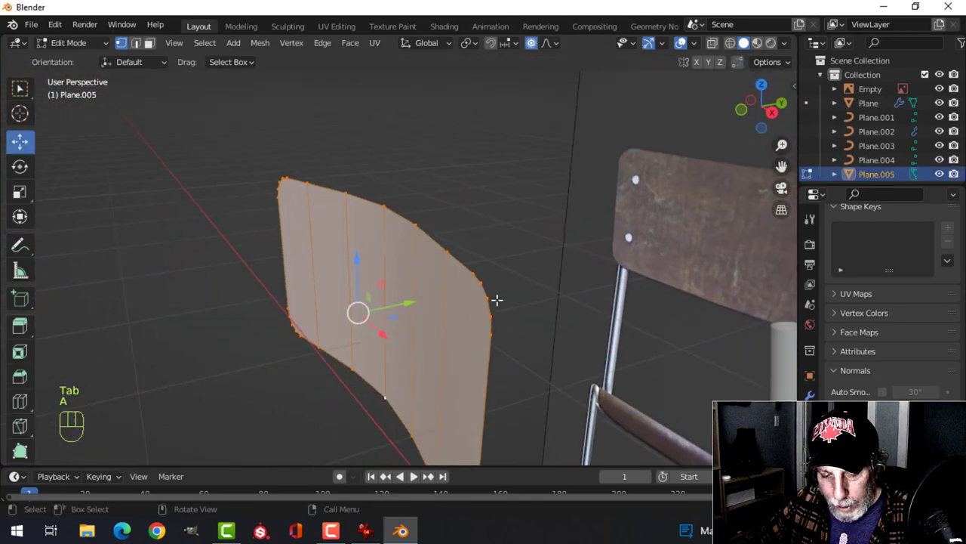
pyautogui.press('e')
pyautogui.rightClick(535, 315)
pyautogui.hotkey('alt', 's')
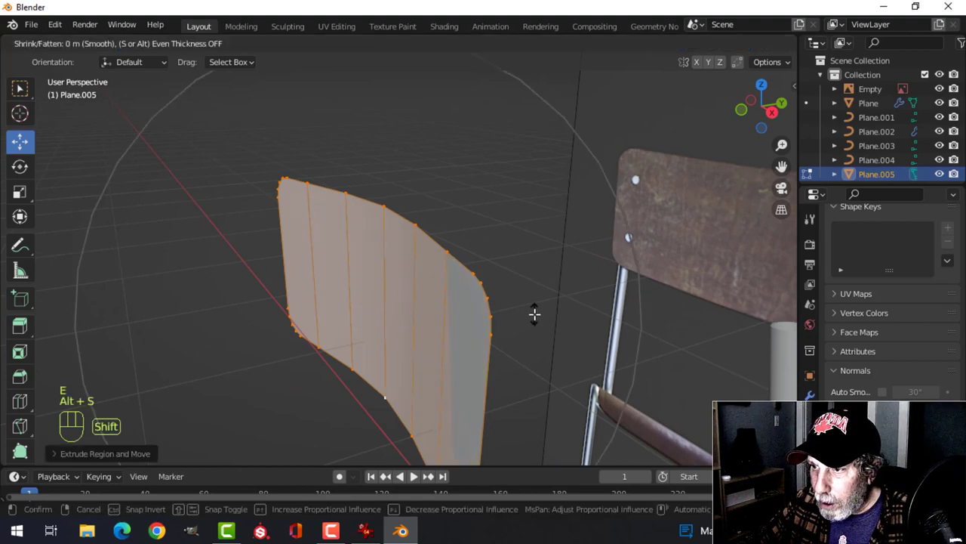
pyautogui.press('Escape')
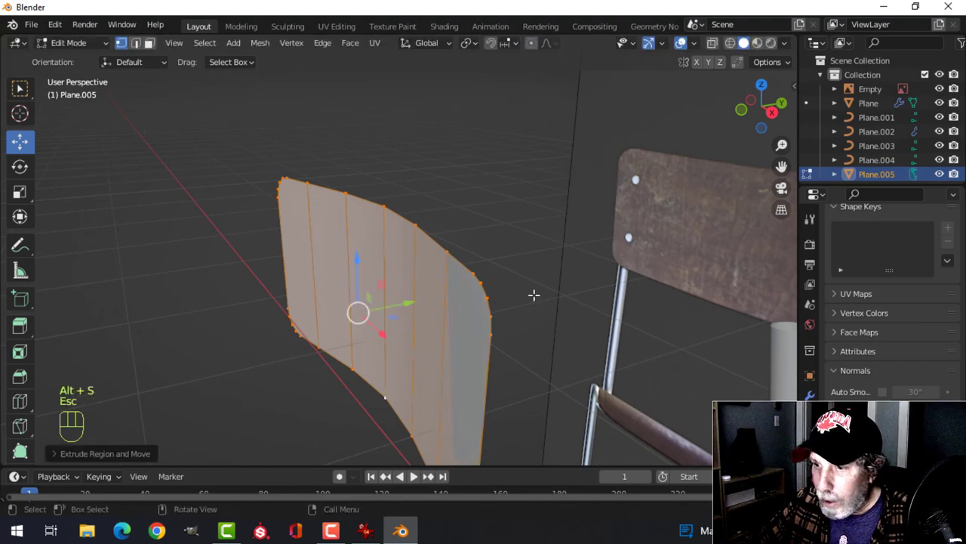
pyautogui.hotkey('alt', 's')
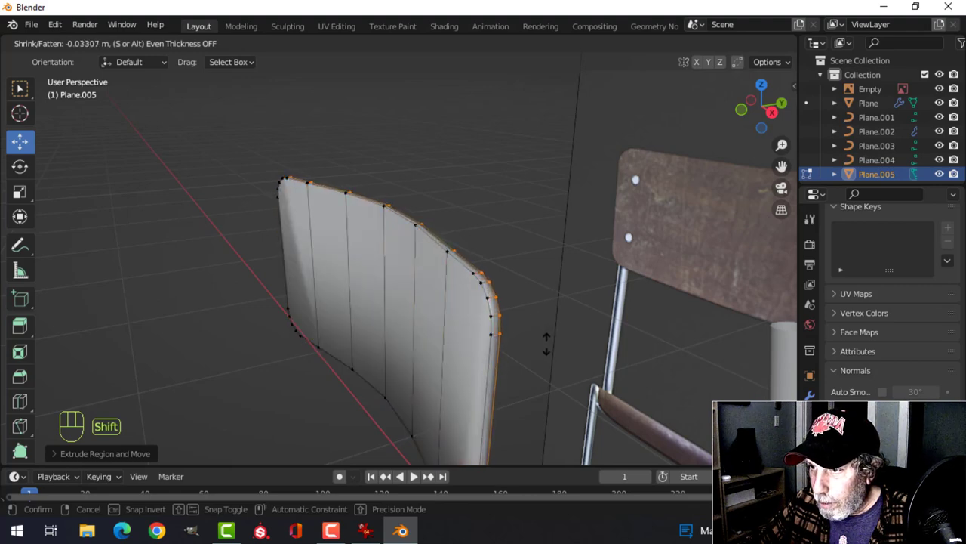
pyautogui.click(546, 343)
# In edge select mode, select the outer boundary edges around the backrest's front face, including the lower edge.
pyautogui.keyDown('shift'); pyautogui.moveTo(546, 344); pyautogui.dragTo(395, 279, button='middle'); pyautogui.keyUp('shift')
pyautogui.scroll(3, 395, 279)
pyautogui.keyDown('shift'); pyautogui.moveTo(404, 245); pyautogui.dragTo(423, 324, button='middle'); pyautogui.keyUp('shift')
pyautogui.hotkey('alt', 'a')
pyautogui.press('2')
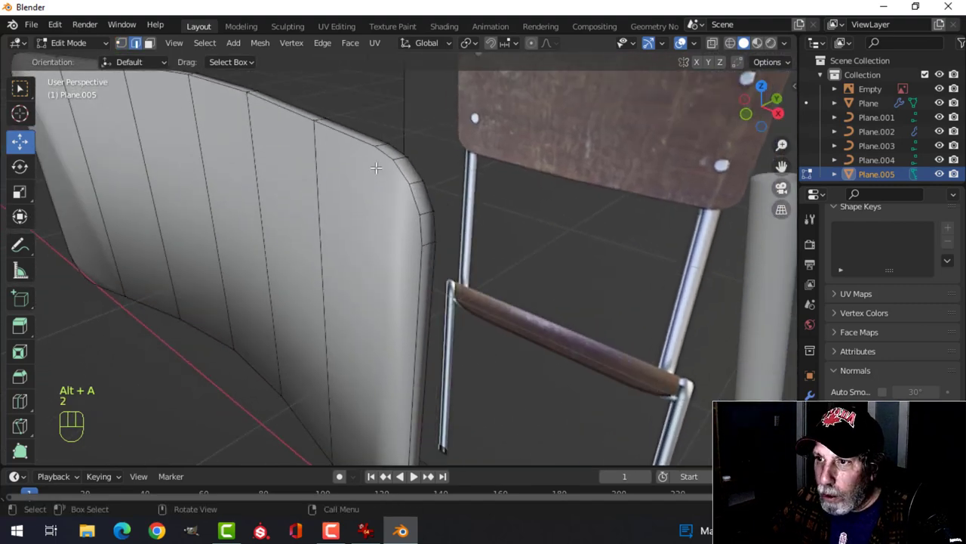
pyautogui.keyDown('alt'); pyautogui.keyDown('shift'); pyautogui.click(415, 282); pyautogui.keyUp('shift'); pyautogui.keyUp('alt')
pyautogui.keyDown('alt'); pyautogui.keyDown('shift'); pyautogui.click(296, 119); pyautogui.keyUp('shift'); pyautogui.keyUp('alt')
pyautogui.moveTo(249, 254); pyautogui.dragTo(408, 291, button='middle')
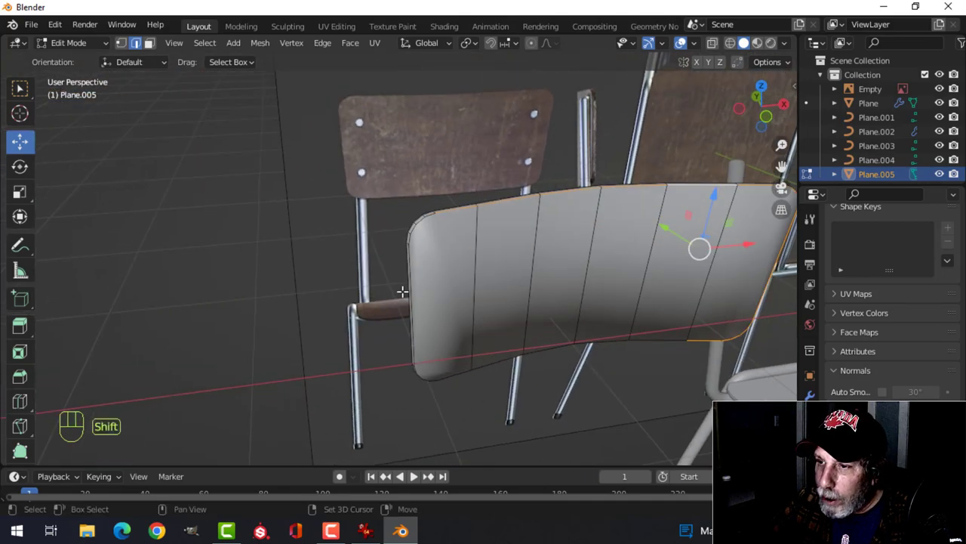
pyautogui.scroll(2, 438, 249)
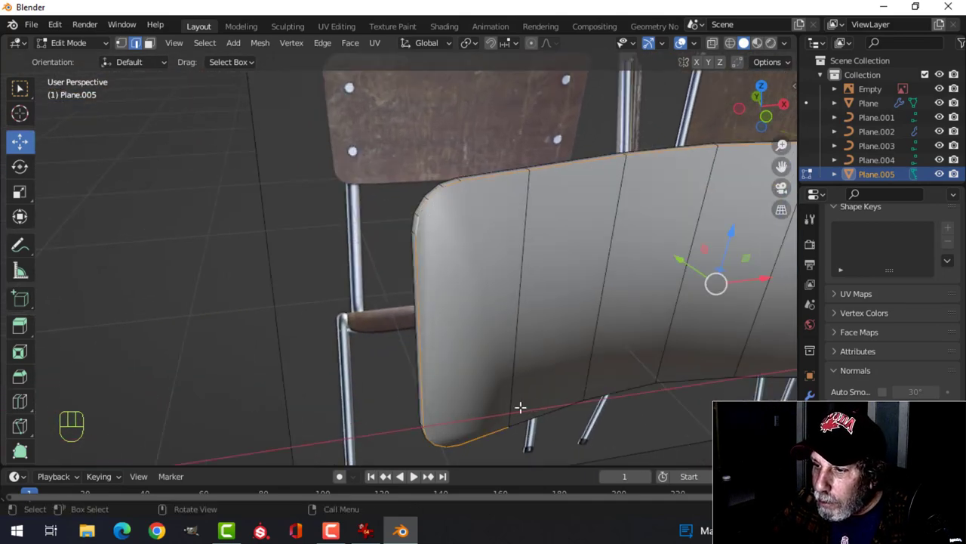
pyautogui.moveTo(520, 407); pyautogui.dragTo(502, 390, button='middle')
pyautogui.keyDown('alt'); pyautogui.keyDown('shift'); pyautogui.click(529, 408); pyautogui.keyUp('shift'); pyautogui.keyUp('alt')
# Add the rear face's remaining boundary edges to the selection and bevel them about 0.007 m with 2 segments.
pyautogui.scroll(-4, 573, 378)
pyautogui.keyDown('shift'); pyautogui.moveTo(654, 326); pyautogui.dragTo(608, 344, button='middle'); pyautogui.keyUp('shift')
pyautogui.moveTo(608, 344); pyautogui.dragTo(519, 372, button='middle')
pyautogui.scroll(2, 382, 339)
pyautogui.scroll(1, 398, 348)
pyautogui.moveTo(384, 313); pyautogui.dragTo(330, 285, button='middle')
pyautogui.moveTo(244, 282); pyautogui.dragTo(381, 332, button='middle')
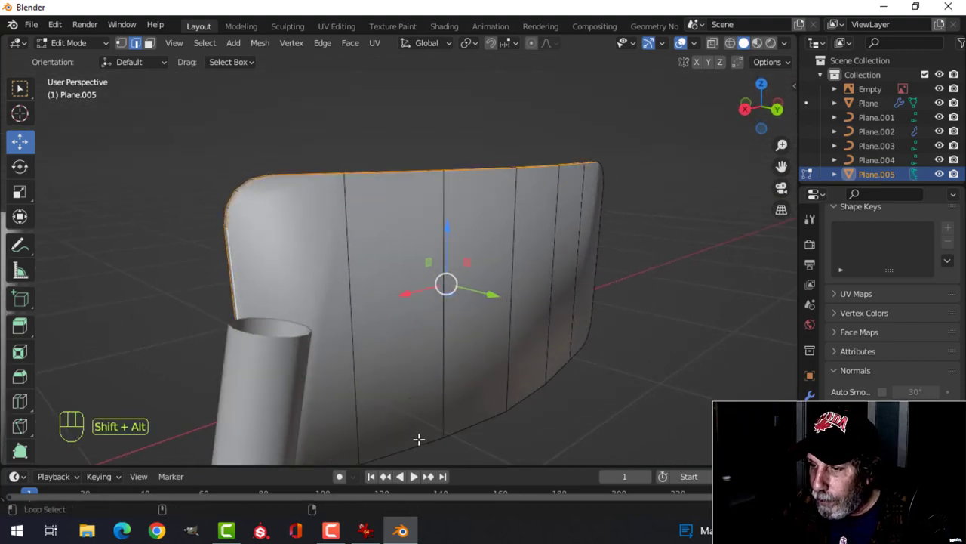
pyautogui.keyDown('alt'); pyautogui.keyDown('shift'); pyautogui.click(420, 442); pyautogui.keyUp('shift'); pyautogui.keyUp('alt')
pyautogui.moveTo(614, 356); pyautogui.dragTo(176, 302, button='middle')
pyautogui.keyDown('alt'); pyautogui.keyDown('shift'); pyautogui.click(553, 227); pyautogui.keyUp('shift'); pyautogui.keyUp('alt')
pyautogui.moveTo(602, 220); pyautogui.dragTo(524, 253, button='middle')
pyautogui.scroll(2, 465, 270)
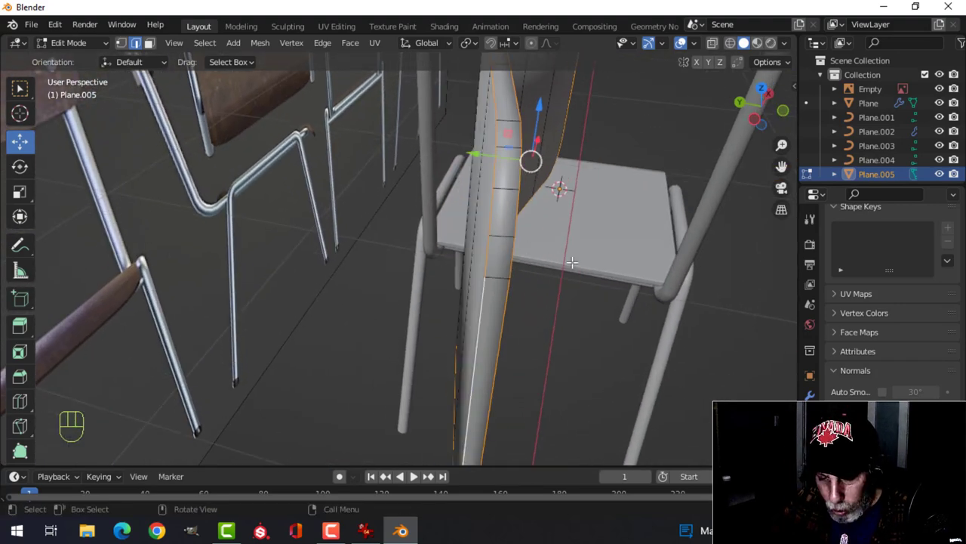
pyautogui.hotkey('ctrl', 'b')
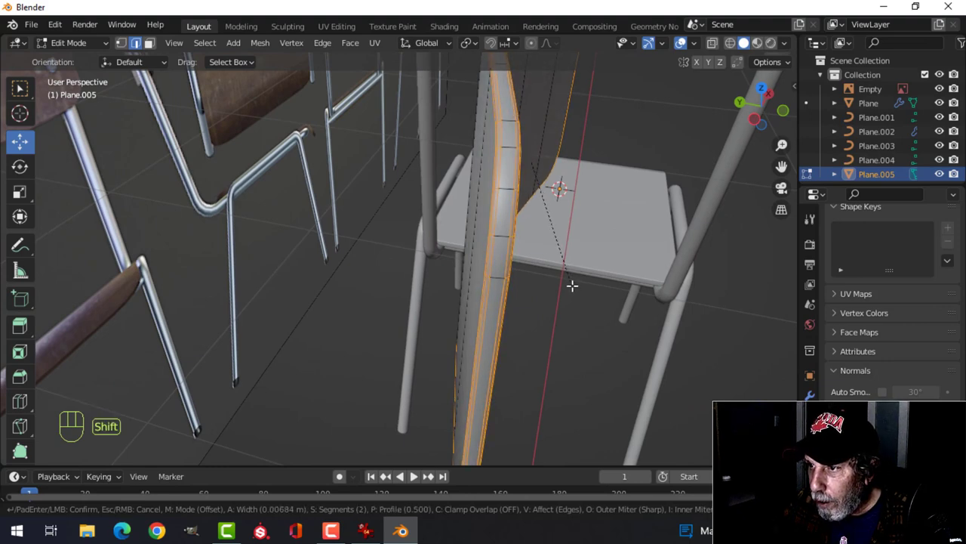
pyautogui.click(572, 285)
# In Object Mode, give the backrest a Weighted Normal modifier and enable Auto Smooth in its normals settings.
pyautogui.moveTo(572, 286); pyautogui.dragTo(509, 257, button='middle')
pyautogui.hotkey('alt', 'a')
pyautogui.press('Tab')
pyautogui.moveTo(485, 166); pyautogui.dragTo(723, 302, button='middle')
pyautogui.hotkey('alt', 'a')
pyautogui.click(724, 302)
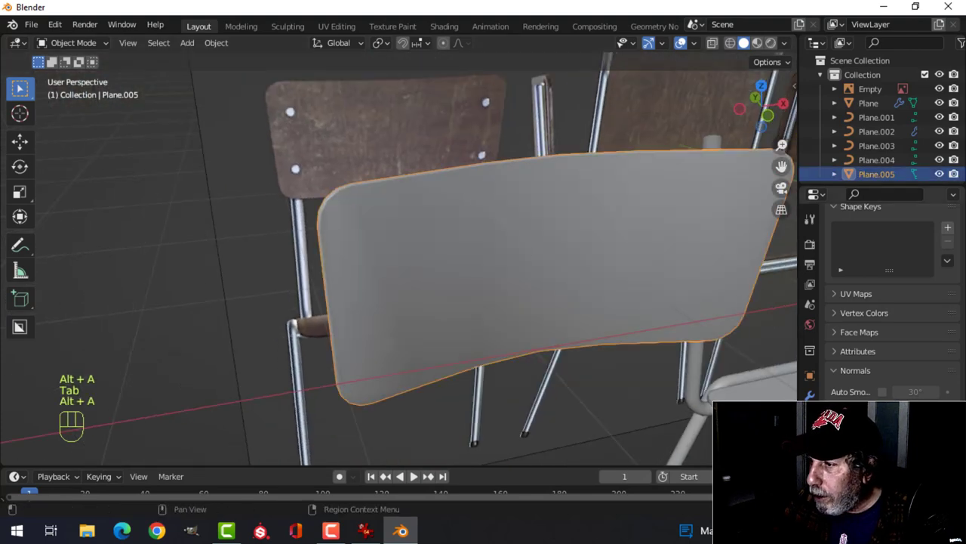
pyautogui.click(811, 394)
pyautogui.click(868, 242)
pyautogui.click(593, 344)
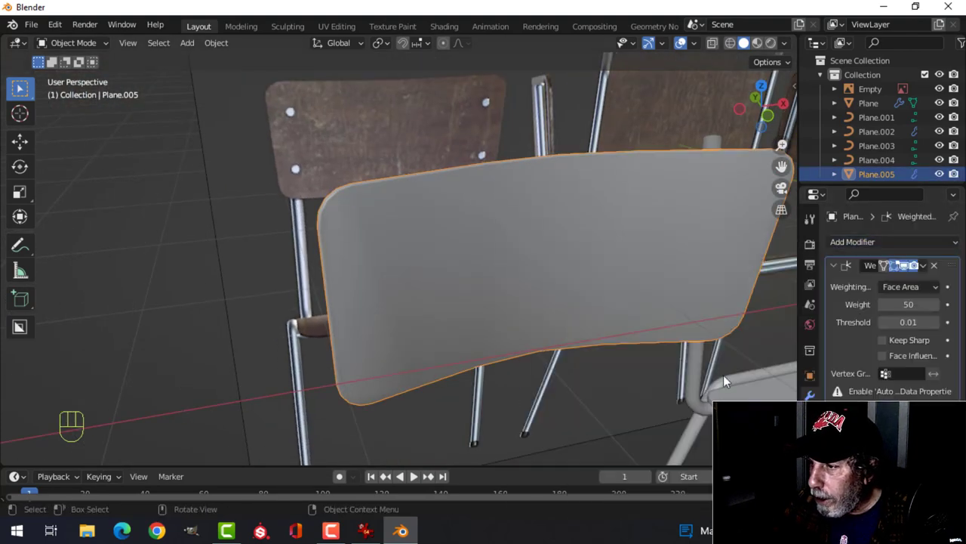
pyautogui.click(810, 475)
pyautogui.scroll(-3, 883, 445)
pyautogui.click(882, 451)
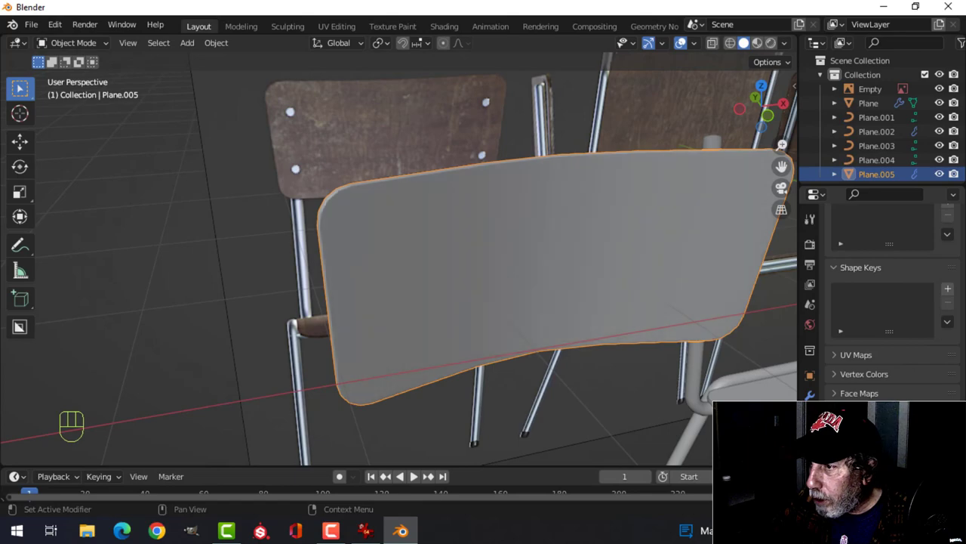
# Rotate all of the backrest's geometry 90° about the Z axis in Edit Mode.
pyautogui.hotkey('alt', 'a')
pyautogui.moveTo(651, 283); pyautogui.dragTo(578, 298, button='middle')
pyautogui.click(565, 301)
pyautogui.scroll(-2, 597, 304)
pyautogui.keyDown('shift'); pyautogui.moveTo(623, 323); pyautogui.dragTo(526, 318, button='middle'); pyautogui.keyUp('shift')
pyautogui.press('Tab')
pyautogui.press('a')
pyautogui.write('rz90')
pyautogui.click(504, 314)
# Move the backrest over to the chair's rear uprights and centre it between them along Y in right view.
pyautogui.moveTo(406, 274); pyautogui.dragTo(501, 315)
pyautogui.press('KP_3')
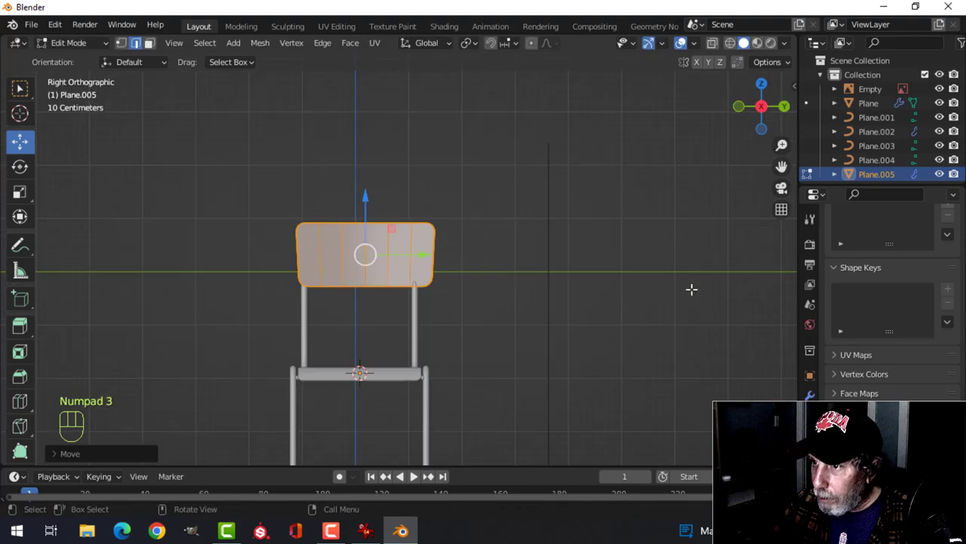
pyautogui.scroll(2, 557, 314)
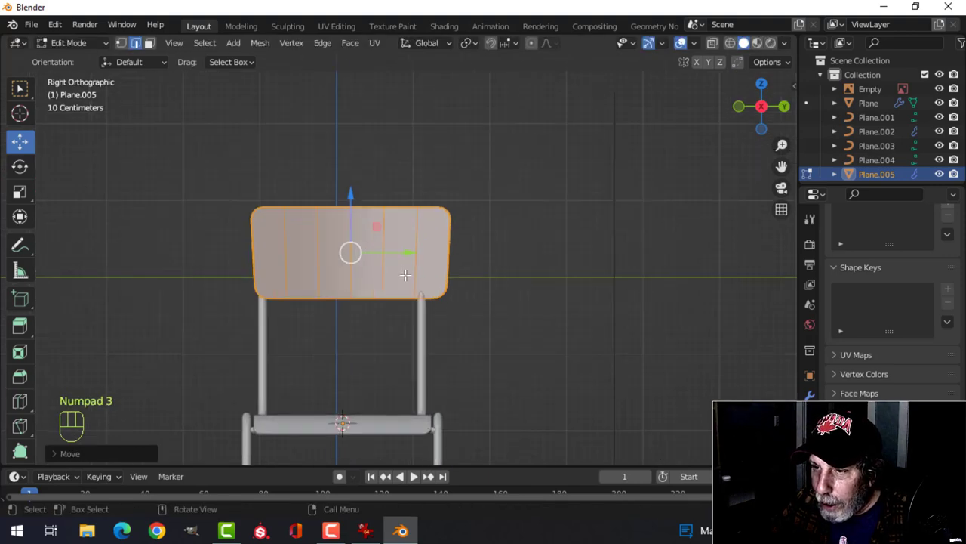
pyautogui.moveTo(408, 252); pyautogui.dragTo(401, 252)
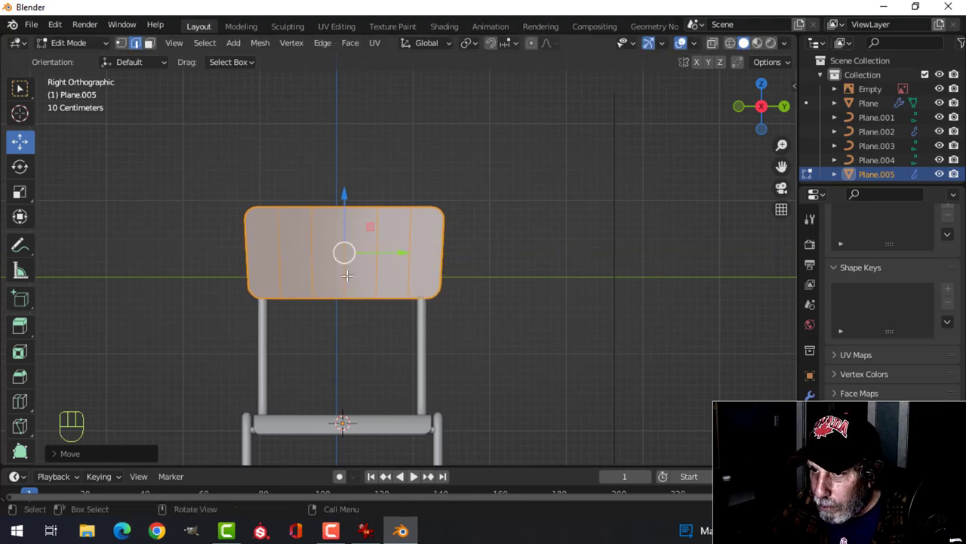
# In front view, rotate the backrest about -8° to match the rear uprights' slant and move it along X against them.
pyautogui.moveTo(302, 297); pyautogui.dragTo(479, 313, button='middle')
pyautogui.press('KP_1')
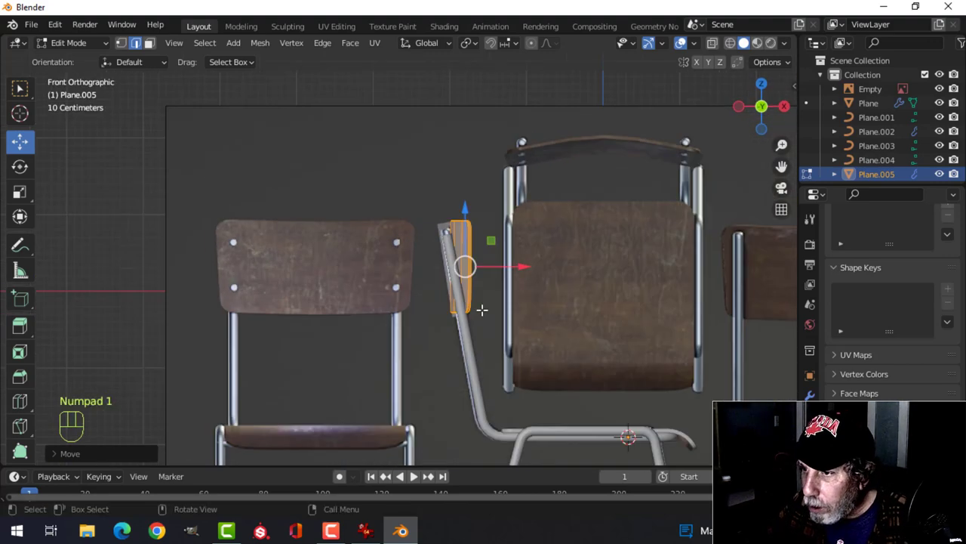
pyautogui.scroll(3, 478, 309)
pyautogui.press('r')
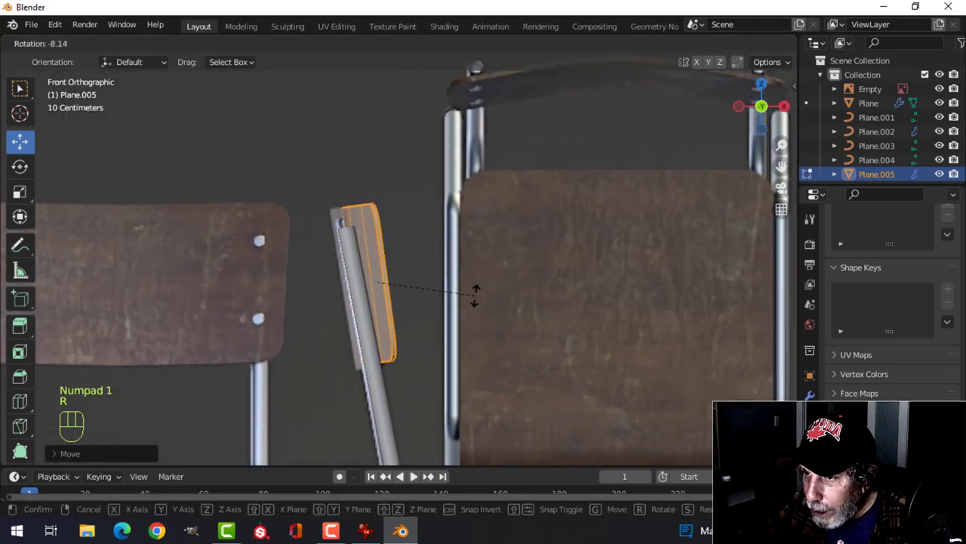
pyautogui.click(471, 291)
pyautogui.moveTo(431, 283); pyautogui.dragTo(416, 285)
pyautogui.moveTo(416, 284); pyautogui.dragTo(479, 308, button='middle')
pyautogui.moveTo(509, 278); pyautogui.dragTo(504, 341, button='middle')
pyautogui.hotkey('alt', 'a')
pyautogui.scroll(2, 428, 327)
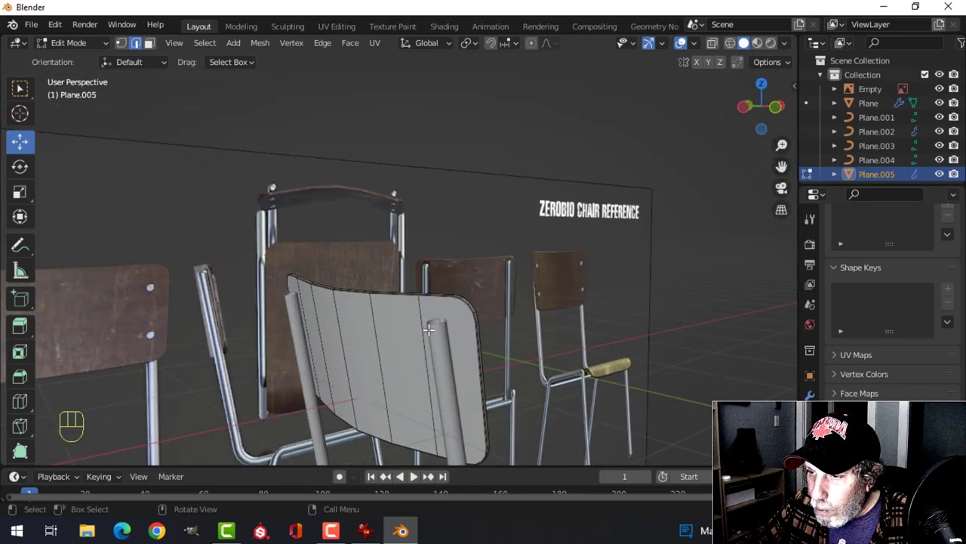
# Nudge all of the backrest's geometry to refine its fit against the uprights, then return to Object Mode.
pyautogui.press('a')
pyautogui.moveTo(425, 317); pyautogui.dragTo(397, 314, button='middle')
pyautogui.moveTo(346, 290); pyautogui.dragTo(346, 299)
pyautogui.moveTo(398, 351); pyautogui.dragTo(399, 350)
pyautogui.hotkey('alt', 'a')
pyautogui.moveTo(399, 349); pyautogui.dragTo(399, 330, button='middle')
pyautogui.press('Tab')
# Deselect everything and enable Cavity in the viewport shading options.
pyautogui.hotkey('alt', 'a')
pyautogui.scroll(2, 411, 275)
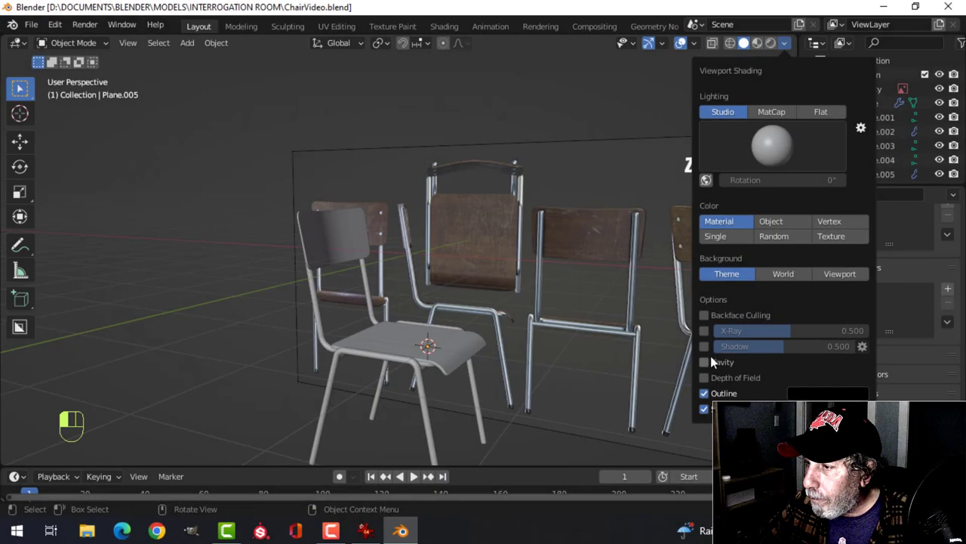
pyautogui.click(705, 360)
pyautogui.moveTo(461, 285)
pyautogui.keyDown('shift'); pyautogui.mouseDown(button='middle')
pyautogui.moveTo(453, 225)
pyautogui.moveTo(421, 252)
pyautogui.moveTo(344, 225)
pyautogui.moveTo(453, 208)
pyautogui.mouseUp(button='middle'); pyautogui.keyUp('shift')
pyautogui.moveTo(570, 218); pyautogui.dragTo(398, 246, button='middle')
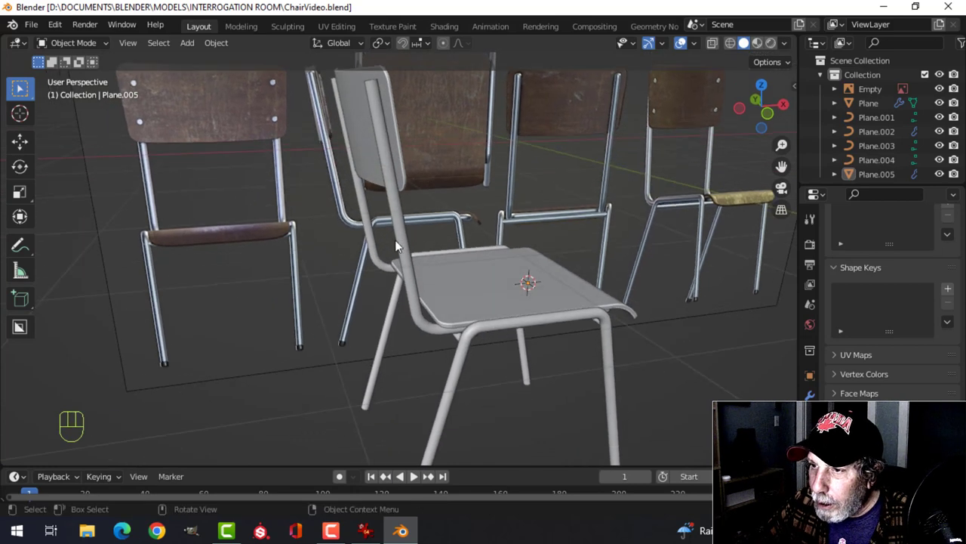
# Set the curve resolution of the tubular frame with the rear uprights to 4 and convert it to a mesh.
pyautogui.click(406, 224)
pyautogui.moveTo(552, 261); pyautogui.dragTo(515, 259, button='middle')
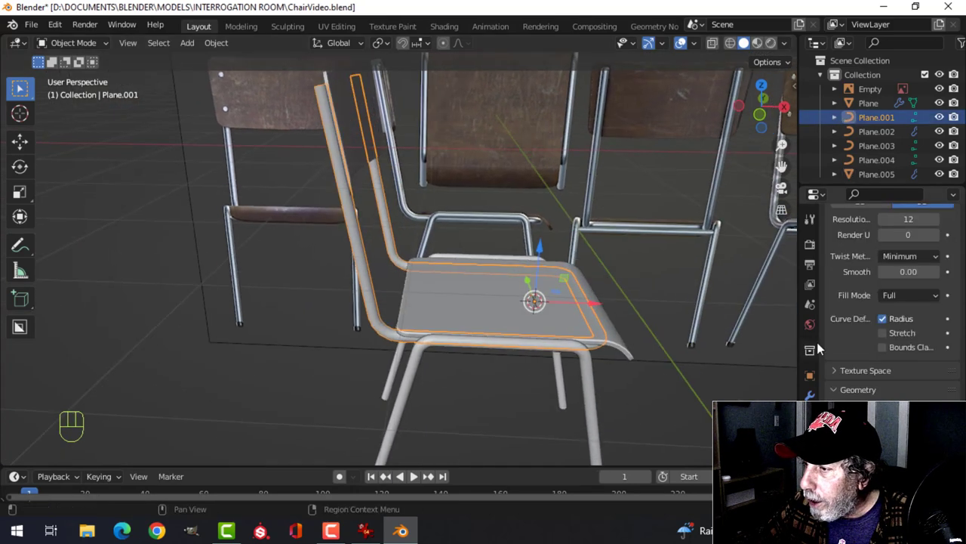
pyautogui.click(810, 396)
pyautogui.click(810, 456)
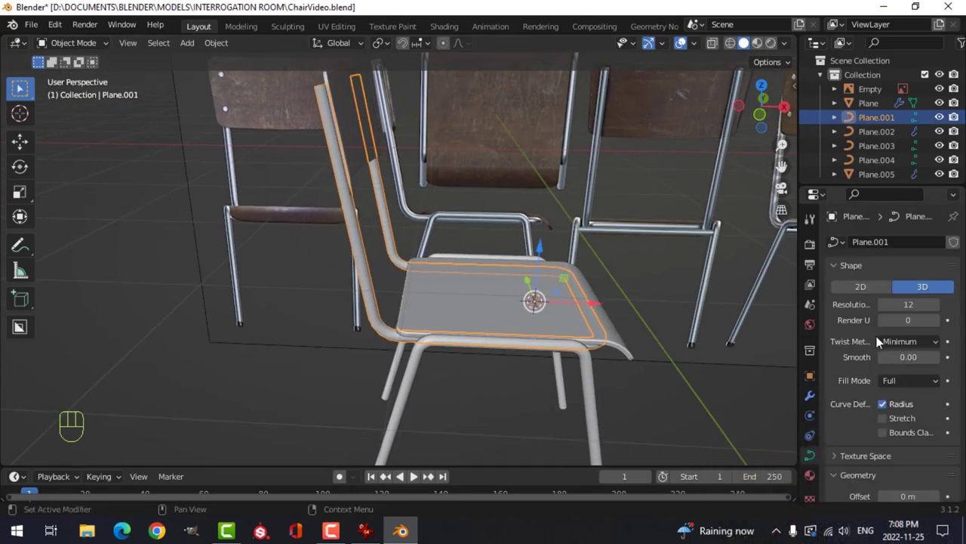
pyautogui.keyDown('shift'); pyautogui.moveTo(523, 288); pyautogui.dragTo(461, 292, button='middle'); pyautogui.keyUp('shift')
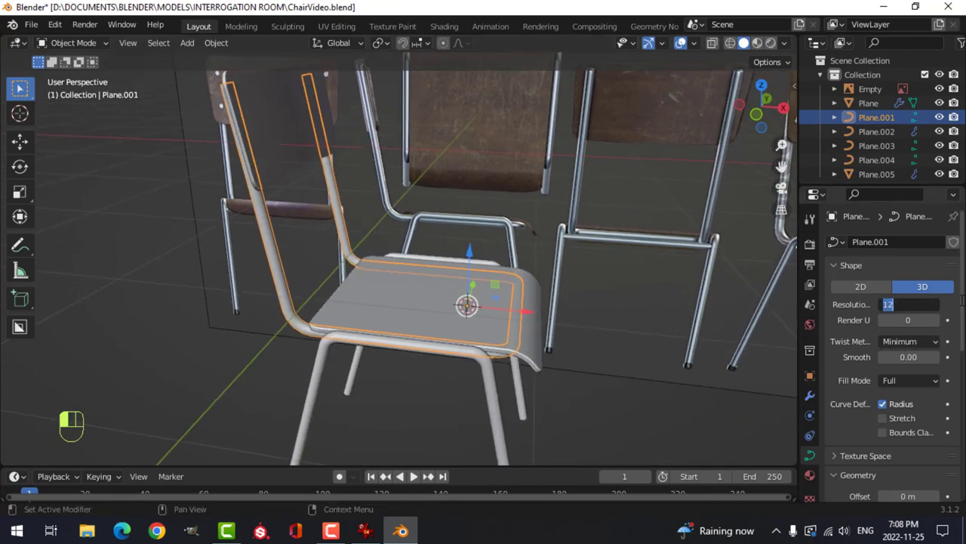
pyautogui.rightClick(263, 203)
pyautogui.moveTo(241, 240)
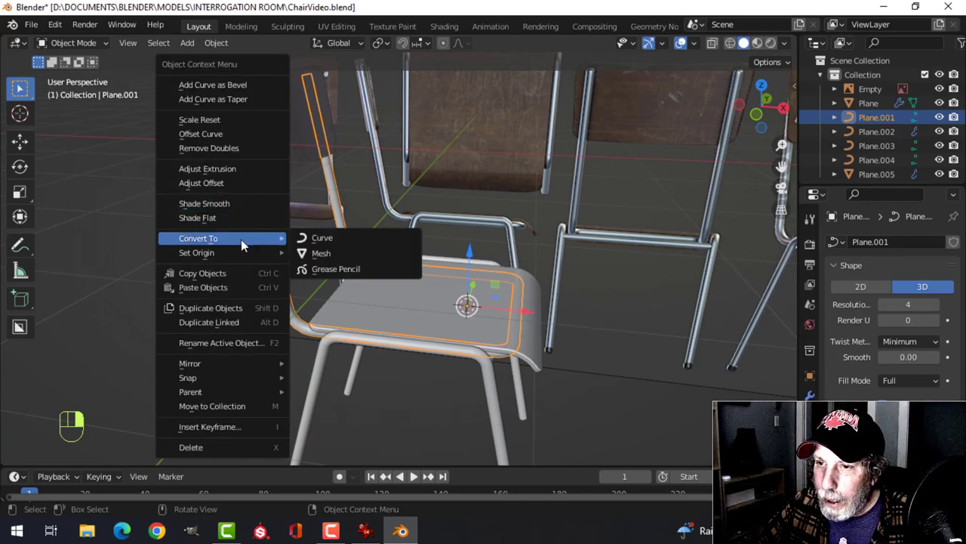
pyautogui.click(328, 252)
# In Edit Mode on the converted frame, fill the open top of one rear upright with a face.
pyautogui.keyDown('shift'); pyautogui.moveTo(286, 188); pyautogui.dragTo(378, 205, button='middle'); pyautogui.keyUp('shift')
pyautogui.scroll(1, 380, 205)
pyautogui.hotkey('alt', 'a')
pyautogui.moveTo(489, 259); pyautogui.dragTo(446, 308, button='middle')
pyautogui.click(523, 333)
pyautogui.press('Tab')
pyautogui.press('Tab')
pyautogui.press('Tab')
pyautogui.scroll(2, 453, 306)
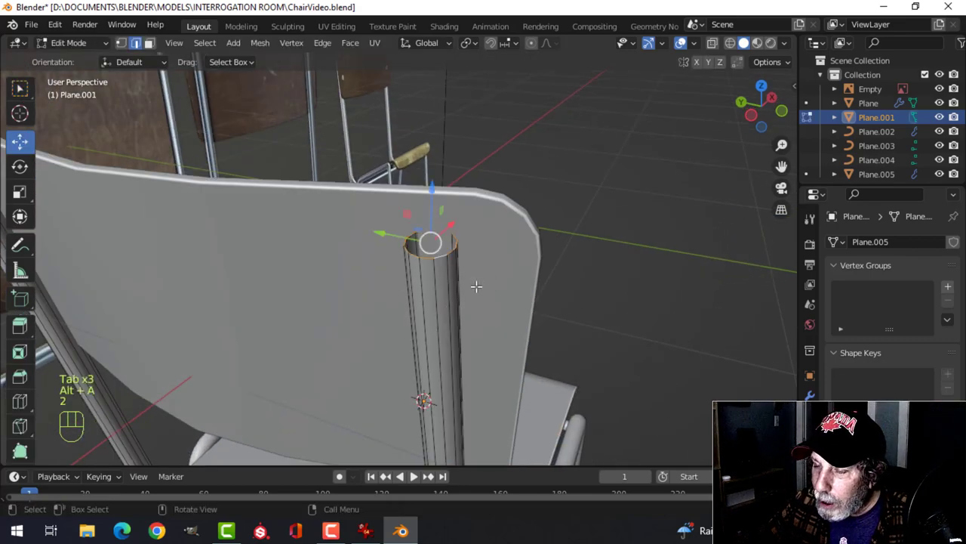
pyautogui.press('f')
# Fill the open top of the other rear upright with a face.
pyautogui.scroll(-3, 219, 273)
pyautogui.hotkey('alt', 'a')
pyautogui.keyDown('shift'); pyautogui.moveTo(203, 269); pyautogui.dragTo(360, 276, button='middle'); pyautogui.keyUp('shift')
pyautogui.scroll(3, 386, 247)
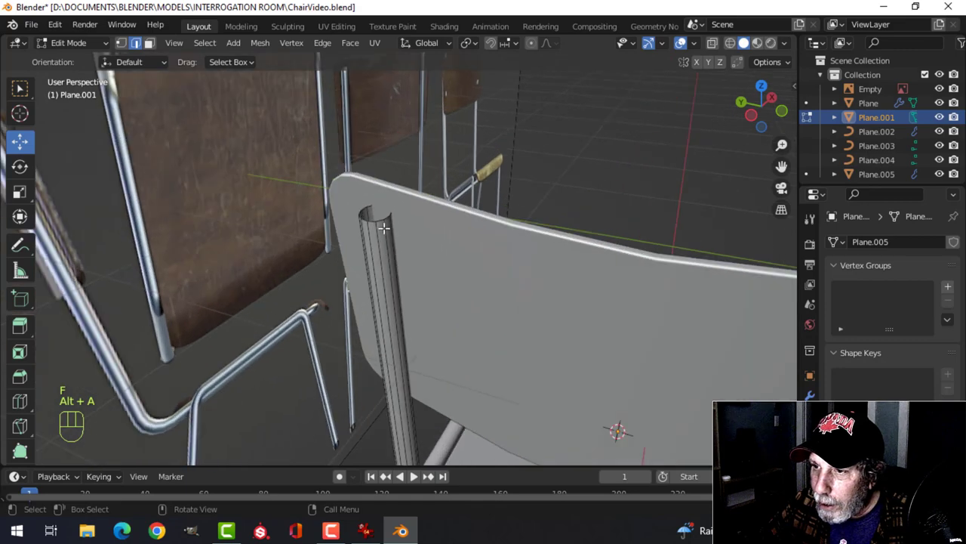
pyautogui.press('f')
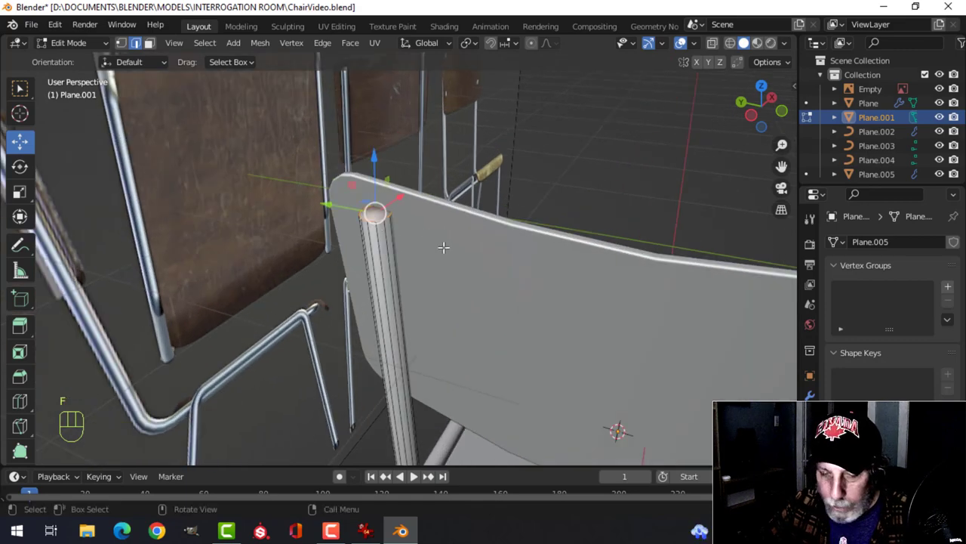
# Select both uprights' cap faces, bevel them about 0.034 m with 3 segments, and return to Object Mode.
pyautogui.scroll(-3, 444, 248)
pyautogui.keyDown('shift'); pyautogui.moveTo(564, 274); pyautogui.dragTo(474, 240, button='middle'); pyautogui.keyUp('shift')
pyautogui.scroll(1, 444, 261)
pyautogui.scroll(-2, 457, 262)
pyautogui.scroll(1, 445, 260)
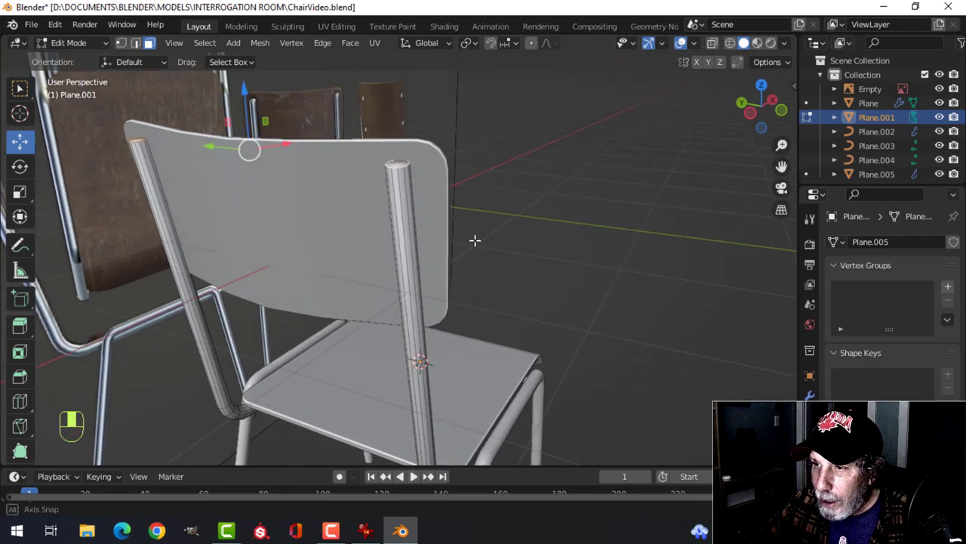
pyautogui.hotkey('ctrl', 'b')
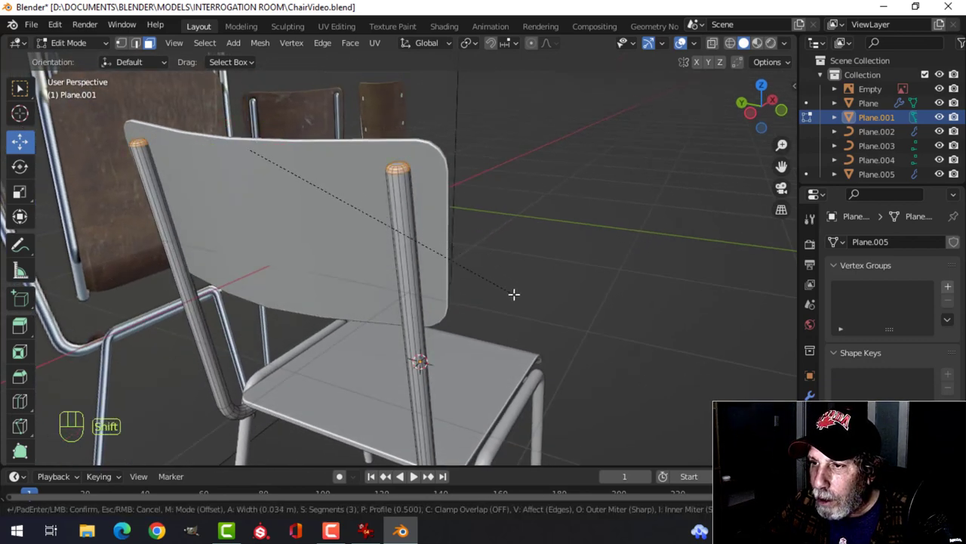
pyautogui.click(514, 295)
pyautogui.scroll(2, 468, 229)
pyautogui.keyDown('shift'); pyautogui.moveTo(468, 228); pyautogui.dragTo(476, 263, button='middle'); pyautogui.keyUp('shift')
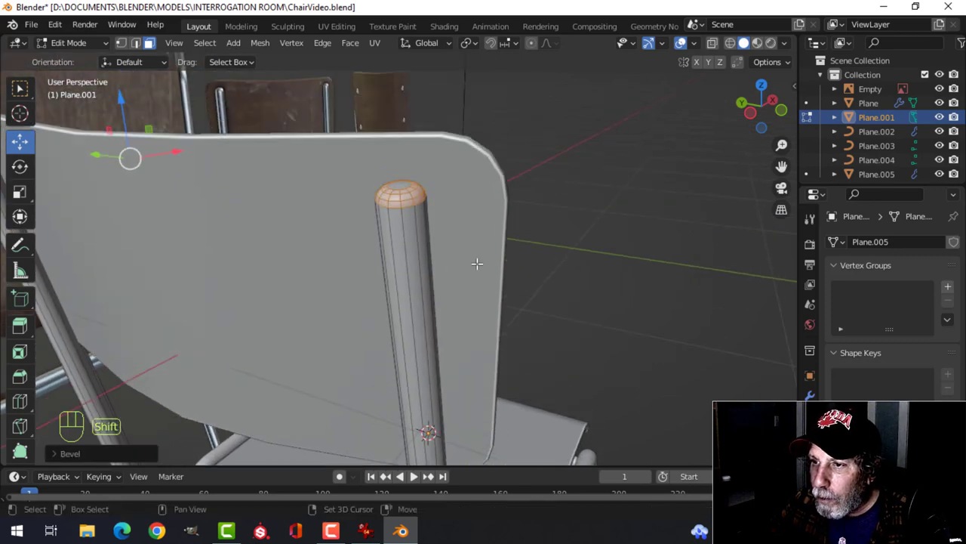
pyautogui.scroll(1, 477, 263)
pyautogui.scroll(-5, 392, 121)
pyautogui.press('Tab')
# Select the mirrored tubular leg frame beneath the seat in Object Mode.
pyautogui.scroll(-3, 508, 231)
pyautogui.hotkey('alt', 'a')
pyautogui.scroll(-2, 469, 245)
pyautogui.moveTo(469, 245); pyautogui.dragTo(429, 255, button='middle')
pyautogui.scroll(3, 420, 250)
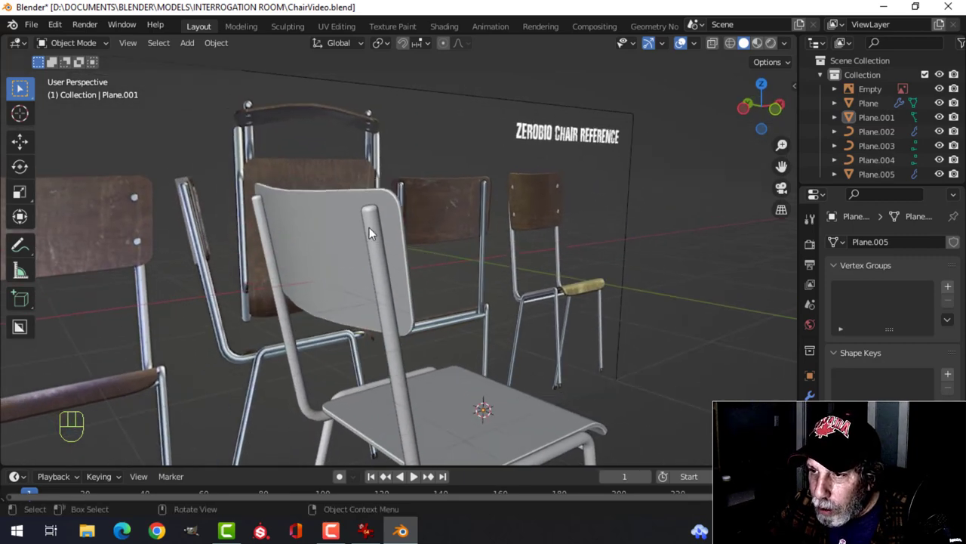
pyautogui.moveTo(363, 236); pyautogui.dragTo(398, 211, button='middle')
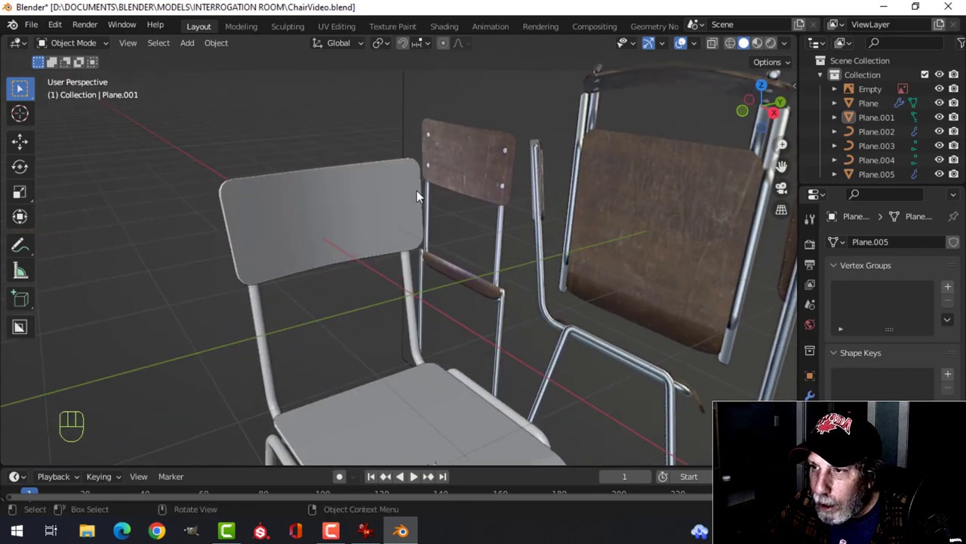
pyautogui.moveTo(265, 247); pyautogui.dragTo(798, 342, button='middle')
pyautogui.click(403, 247)
pyautogui.press('Tab')
pyautogui.press('Tab')
# Try to apply the Mirror modifier on the leg frame curve.
pyautogui.click(810, 395)
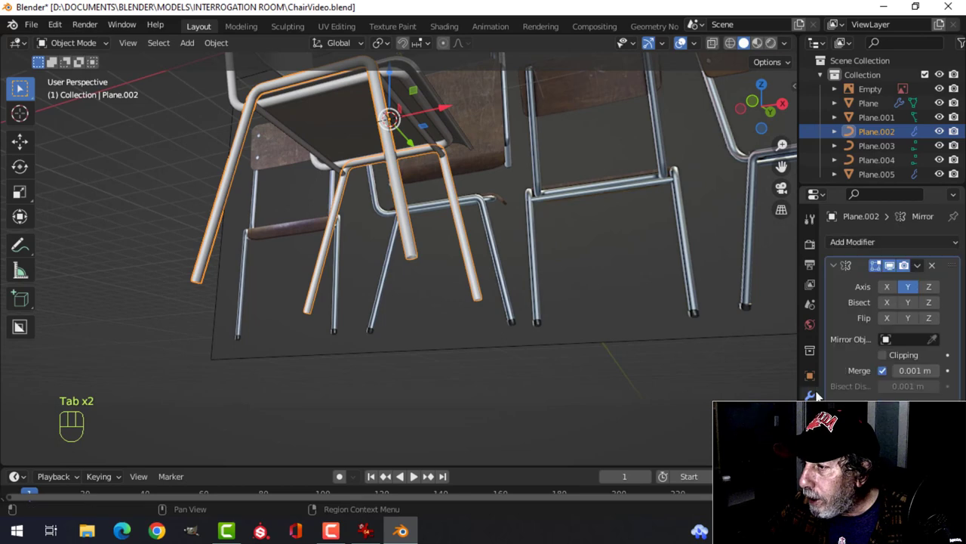
pyautogui.click(918, 266)
pyautogui.click(887, 284)
pyautogui.moveTo(519, 252); pyautogui.dragTo(469, 293, button='middle')
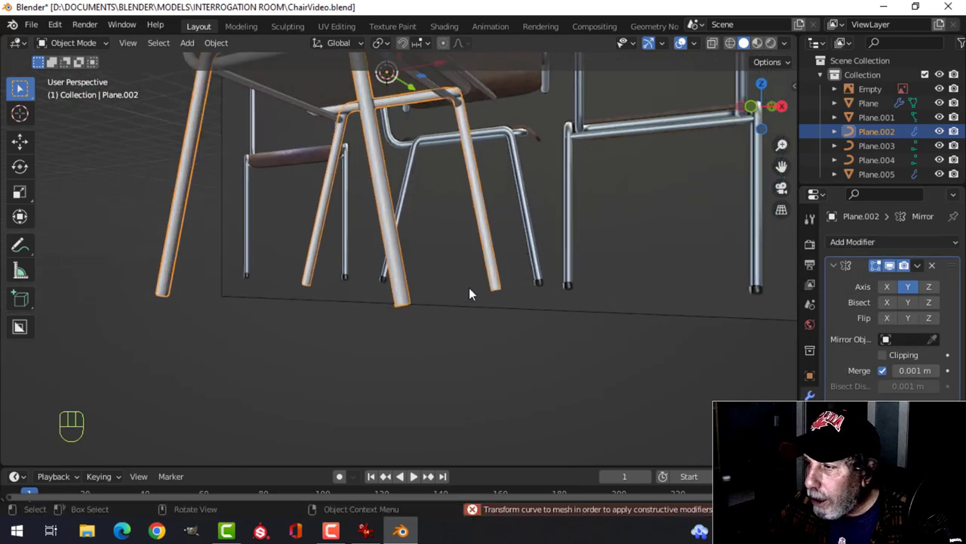
pyautogui.click(918, 265)
pyautogui.click(887, 282)
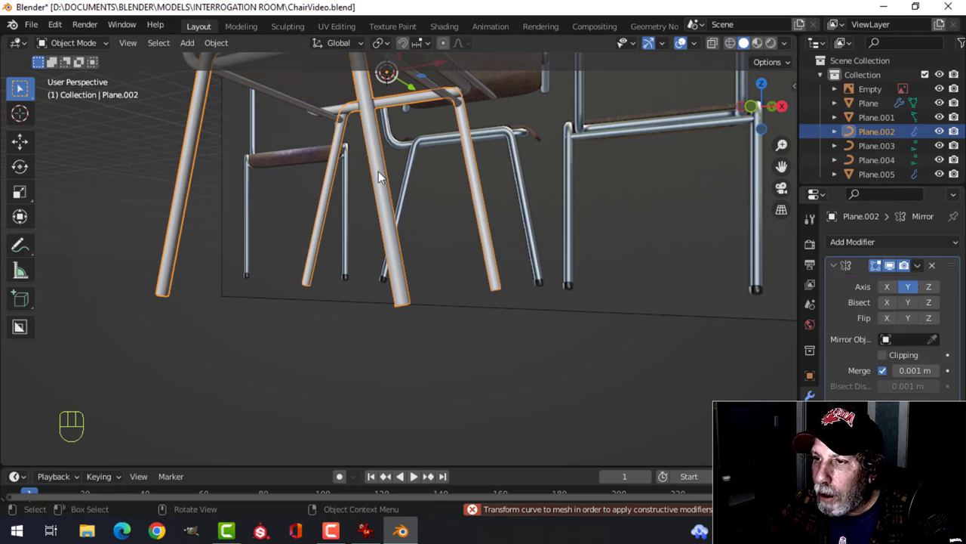
# Set the leg frame's curve resolution to 4 and convert it to a mesh.
pyautogui.rightClick(378, 170)
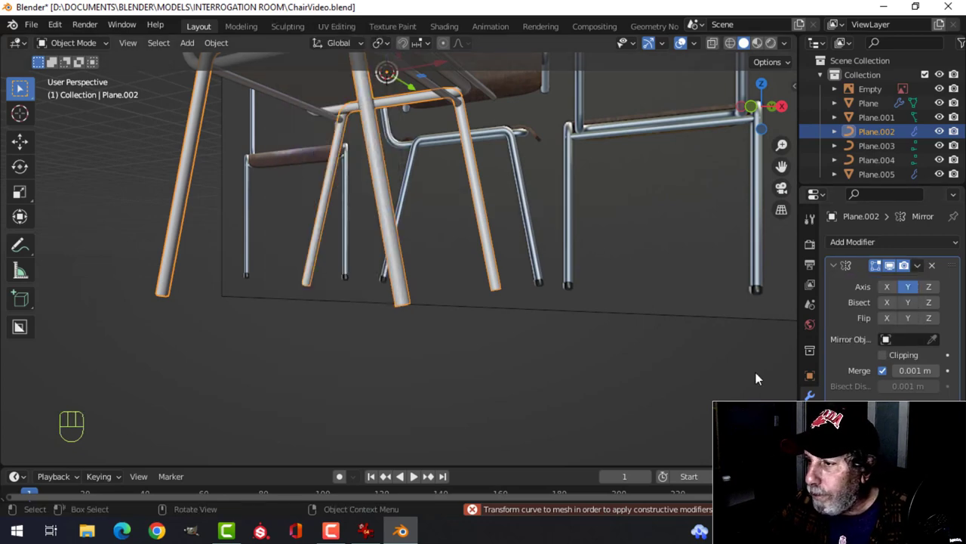
pyautogui.click(810, 456)
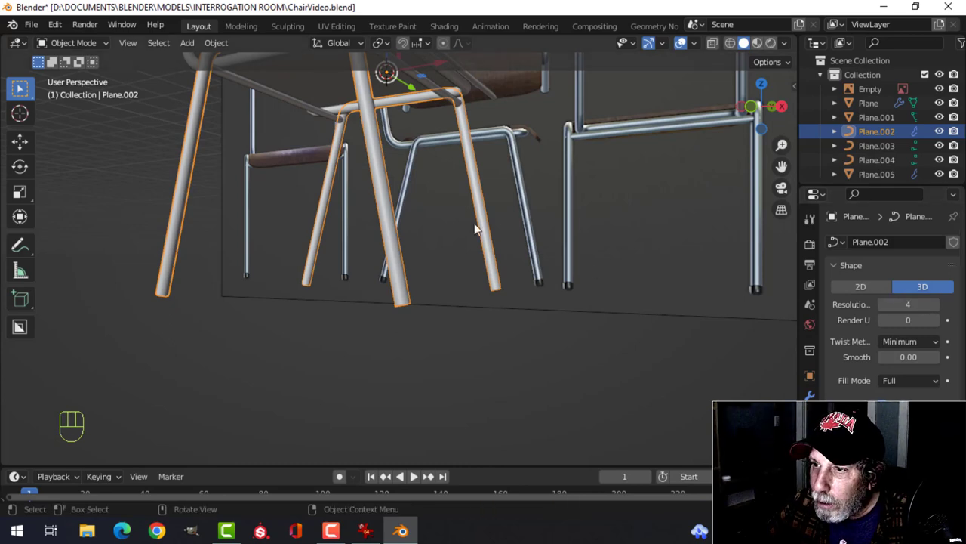
pyautogui.rightClick(373, 173)
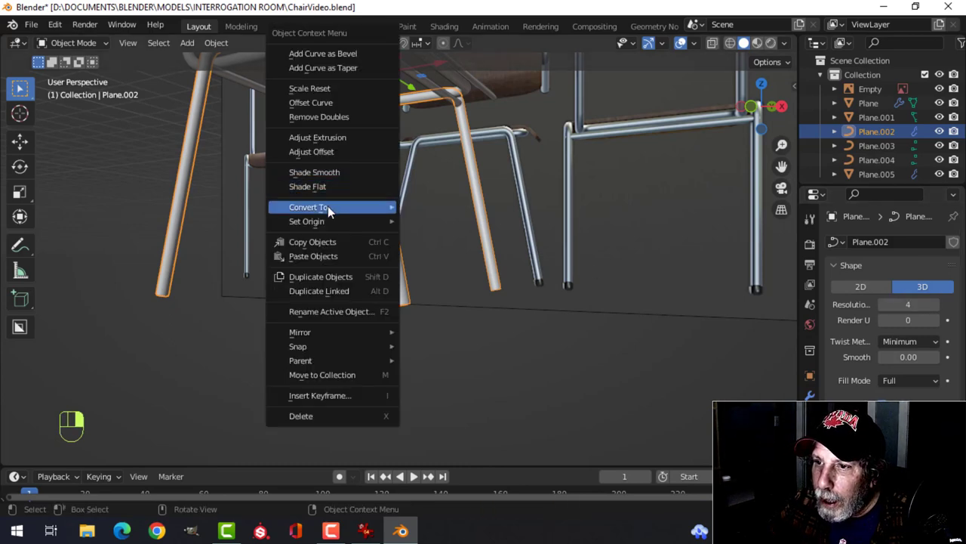
pyautogui.moveTo(388, 207)
pyautogui.click(436, 222)
# In Edit Mode on the leg frame, select the open bottom edge loops of the first legs and undo a stray loop selection.
pyautogui.moveTo(758, 324); pyautogui.dragTo(392, 201, button='middle')
pyautogui.hotkey('alt', 'a')
pyautogui.click(392, 201)
pyautogui.press('Tab')
pyautogui.scroll(3, 514, 289)
pyautogui.moveTo(514, 290); pyautogui.dragTo(427, 303, button='middle')
pyautogui.press('2')
pyautogui.keyDown('alt'); pyautogui.keyDown('shift'); pyautogui.click(311, 135); pyautogui.keyUp('shift'); pyautogui.keyUp('alt')
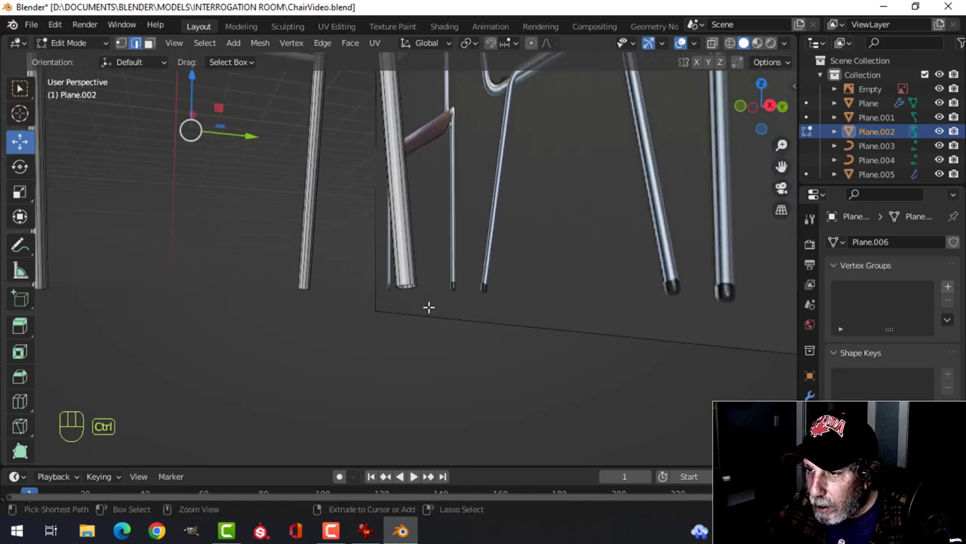
pyautogui.hotkey('ctrl', 'z')
pyautogui.scroll(3, 415, 293)
pyautogui.moveTo(342, 312)
pyautogui.mouseDown(button='middle')
pyautogui.moveTo(415, 290)
pyautogui.moveTo(341, 308)
pyautogui.mouseUp(button='middle')
pyautogui.scroll(-3, 341, 309)
pyautogui.scroll(-3, 252, 306)
pyautogui.keyDown('shift'); pyautogui.moveTo(252, 306); pyautogui.dragTo(458, 255, button='middle'); pyautogui.keyUp('shift')
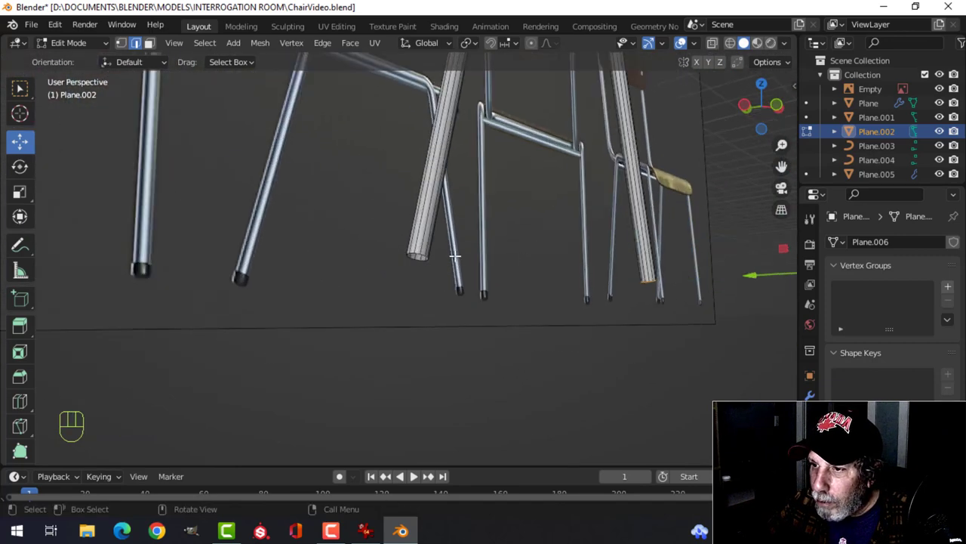
# Add the remaining legs' bottom edge loops to the selection and fill all four leg ends with faces.
pyautogui.scroll(4, 428, 257)
pyautogui.keyDown('alt'); pyautogui.keyDown('shift'); pyautogui.click(477, 223); pyautogui.keyUp('shift'); pyautogui.keyUp('alt')
pyautogui.scroll(-5, 606, 267)
pyautogui.moveTo(606, 268); pyautogui.dragTo(566, 286, button='middle')
pyautogui.scroll(-3, 621, 265)
pyautogui.scroll(3, 531, 284)
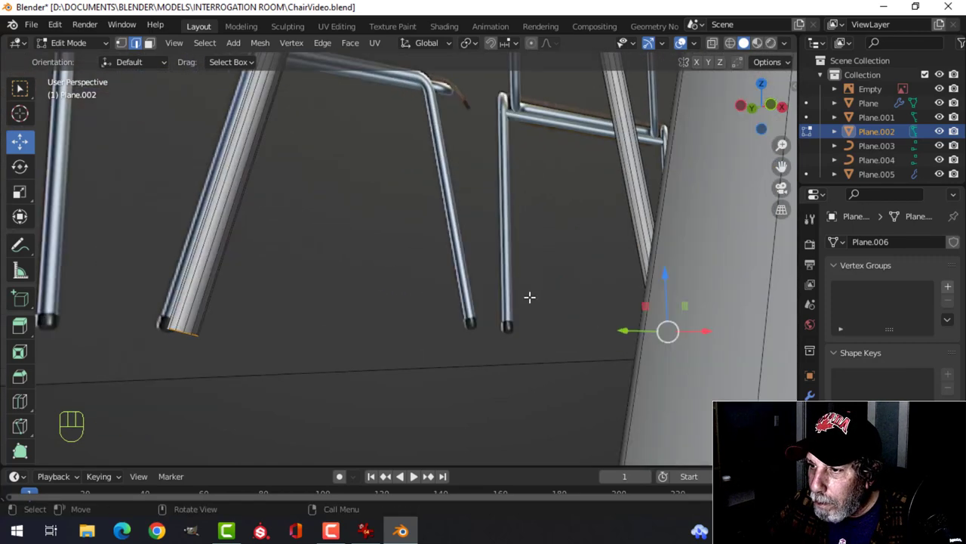
pyautogui.scroll(-1, 581, 311)
pyautogui.scroll(-5, 622, 267)
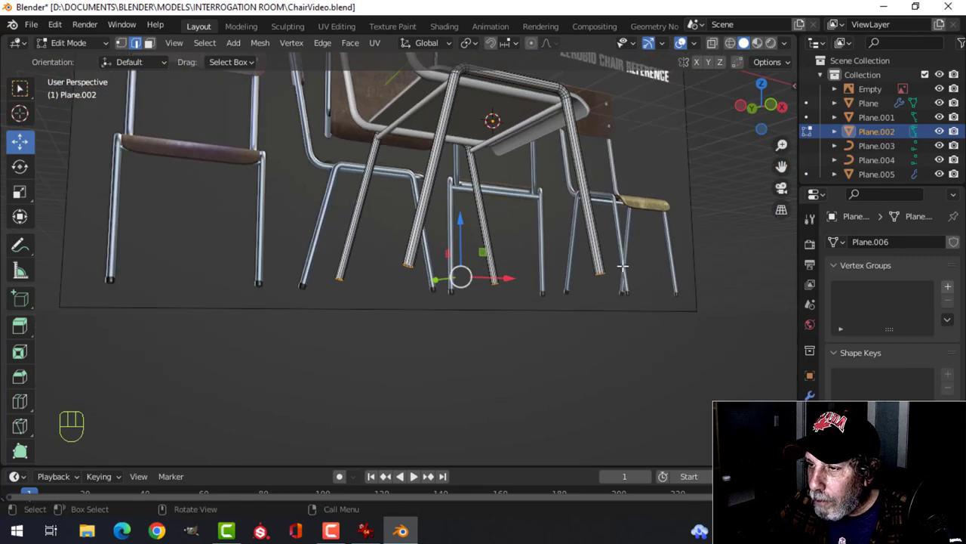
pyautogui.press('KP_1')
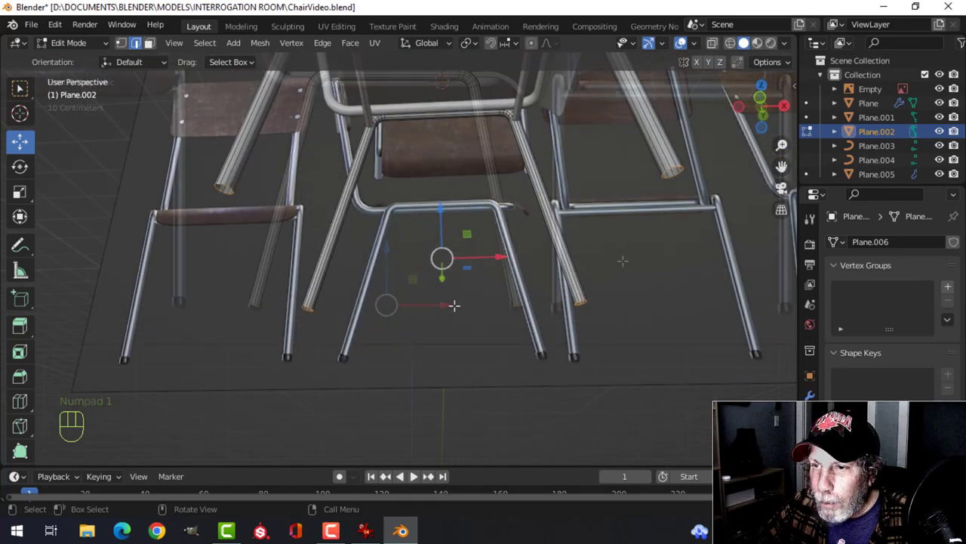
pyautogui.press('f')
# In front view, extrude the four leg-end faces in place and push them outward about 0.121 m with Shrink/Fatten.
pyautogui.scroll(-4, 455, 305)
pyautogui.moveTo(521, 295)
pyautogui.mouseDown(button='middle')
pyautogui.moveTo(503, 339)
pyautogui.moveTo(488, 278)
pyautogui.moveTo(516, 298)
pyautogui.mouseUp(button='middle')
pyautogui.scroll(2, 503, 339)
pyautogui.press('KP_1')
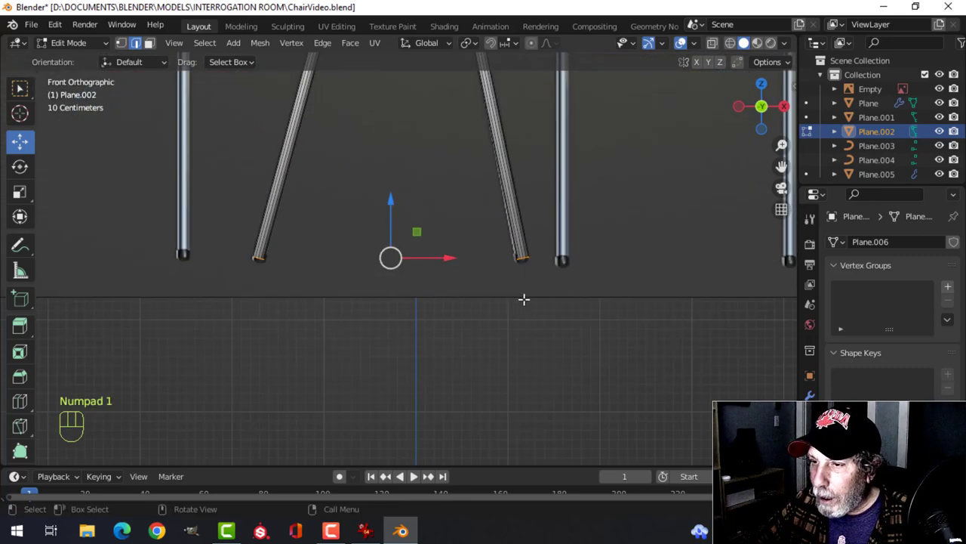
pyautogui.scroll(1, 524, 299)
pyautogui.press('e')
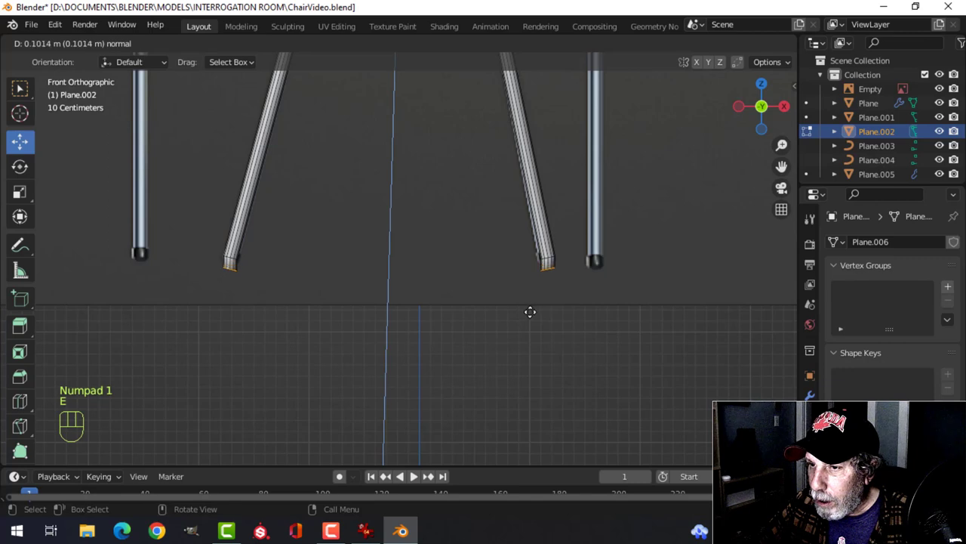
pyautogui.press('Escape')
pyautogui.hotkey('alt', 's')
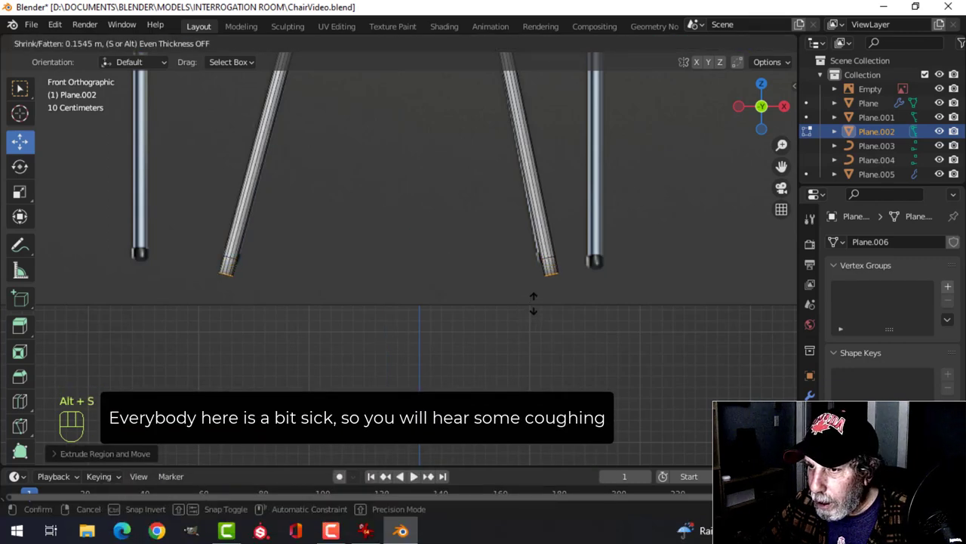
pyautogui.press('shift')
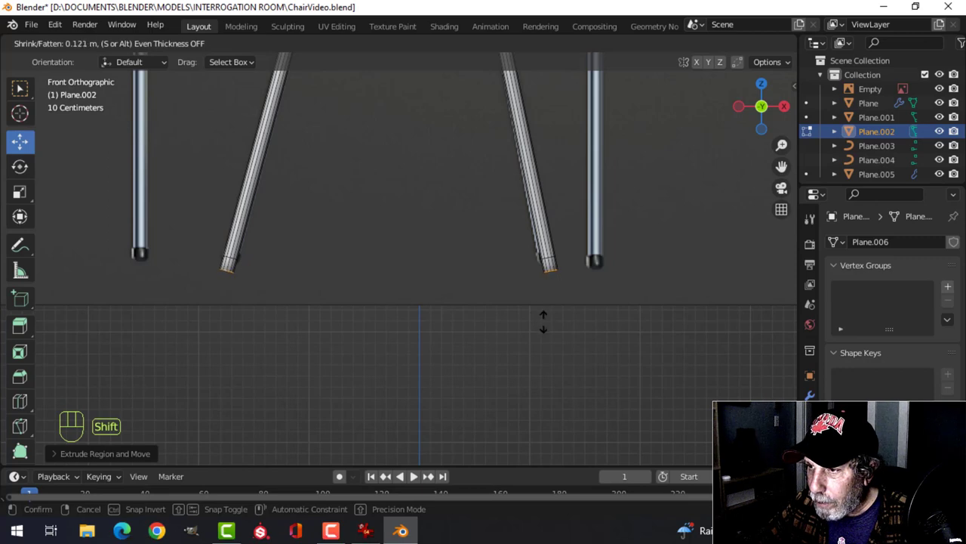
pyautogui.click(543, 322)
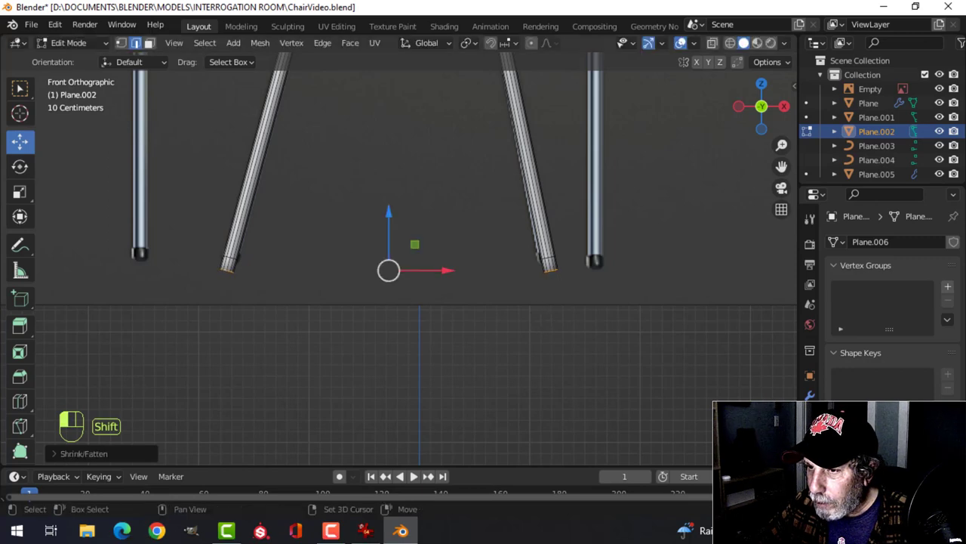
# Extrude the new leg-tip sections in place, thicken them about 0.014 m with Shrink/Fatten to form foot caps, and deselect them.
pyautogui.scroll(1, 619, 297)
pyautogui.keyDown('shift'); pyautogui.moveTo(626, 292); pyautogui.dragTo(507, 270, button='middle'); pyautogui.keyUp('shift')
pyautogui.scroll(2, 582, 284)
pyautogui.scroll(-4, 549, 270)
pyautogui.scroll(-4, 496, 282)
pyautogui.scroll(10, 506, 271)
pyautogui.press('e')
pyautogui.rightClick(615, 279)
pyautogui.hotkey('alt', 's')
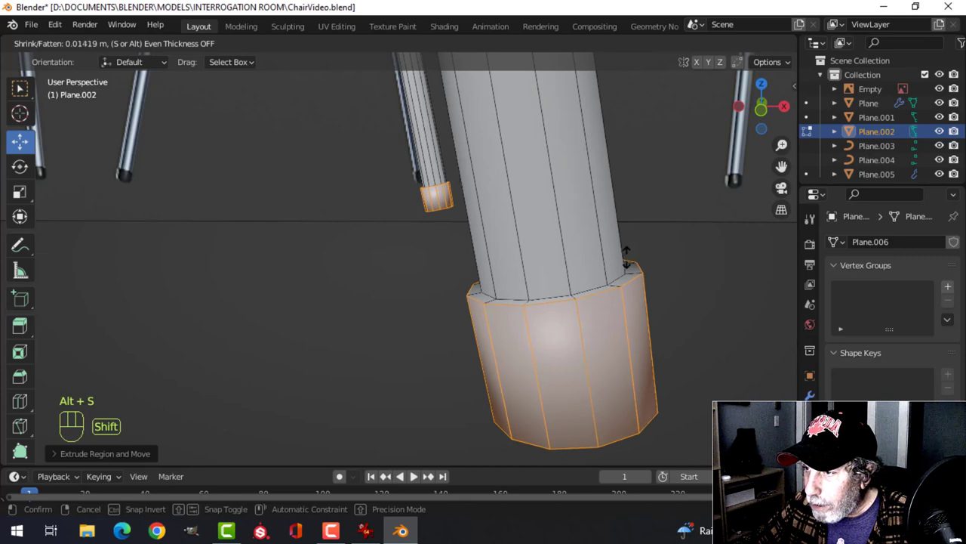
pyautogui.click(628, 250)
pyautogui.hotkey('alt', 'a')
pyautogui.moveTo(628, 249); pyautogui.dragTo(587, 307, button='middle')
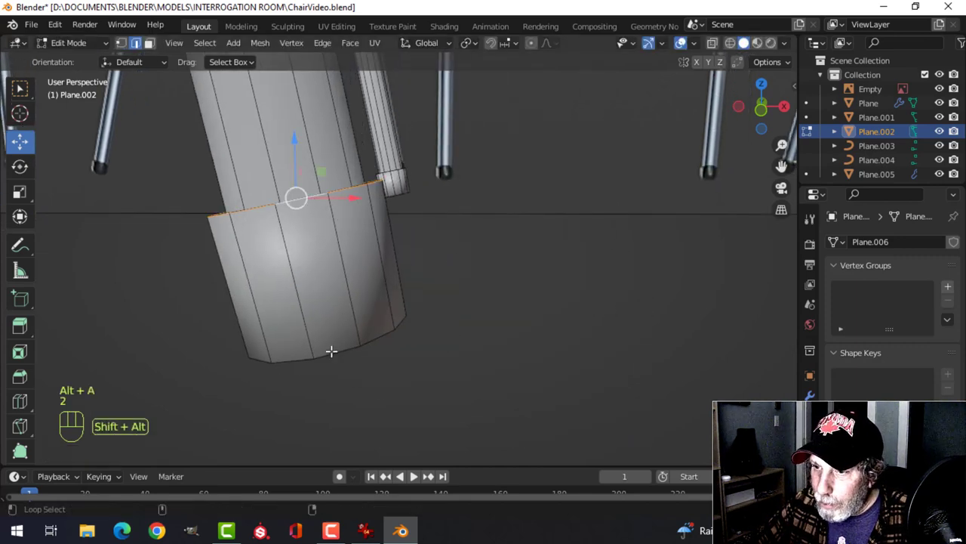
# Add the upper and lower rim edge loops of the next legs' foot caps to the selection.
pyautogui.scroll(-7, 267, 300)
pyautogui.moveTo(268, 300); pyautogui.dragTo(361, 294, button='middle')
pyautogui.scroll(3, 614, 277)
pyautogui.keyDown('shift'); pyautogui.moveTo(614, 277); pyautogui.dragTo(555, 289, button='middle'); pyautogui.keyUp('shift')
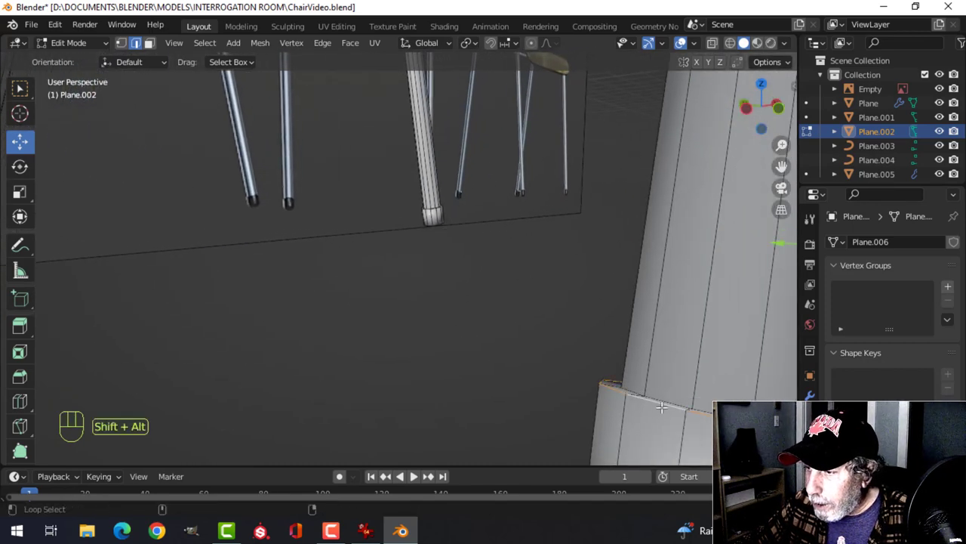
pyautogui.keyDown('shift'); pyautogui.moveTo(658, 405); pyautogui.dragTo(599, 352, button='middle'); pyautogui.keyUp('shift')
pyautogui.scroll(-1, 561, 347)
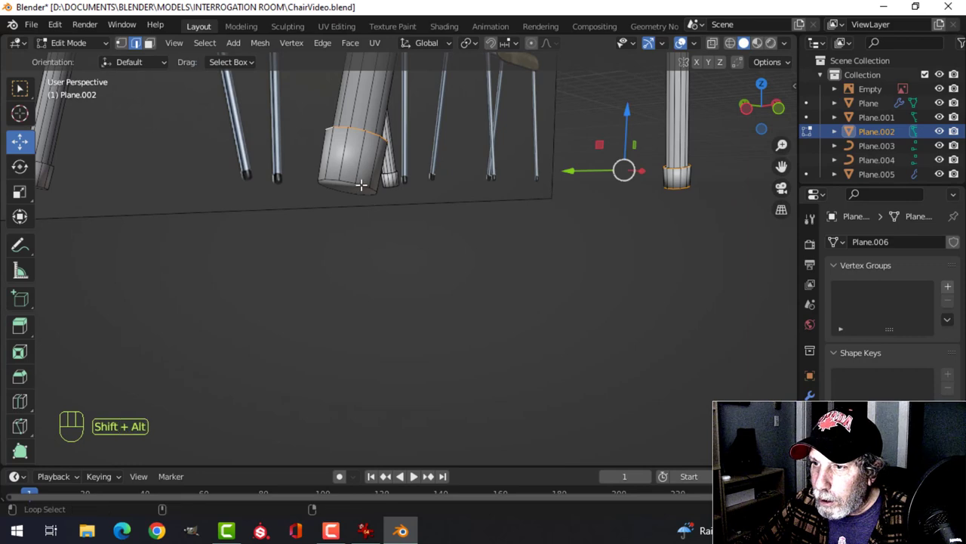
pyautogui.moveTo(287, 228); pyautogui.dragTo(356, 254, button='middle')
pyautogui.scroll(2, 408, 289)
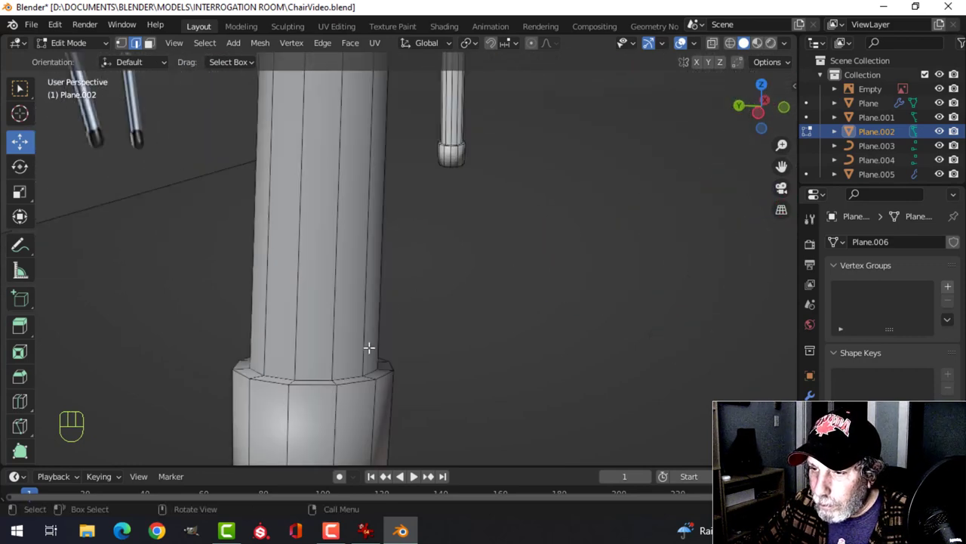
# Extend the selection with the rim edge loops of the remaining foot caps so all four legs are covered.
pyautogui.keyDown('alt'); pyautogui.keyDown('shift'); pyautogui.click(355, 389); pyautogui.keyUp('shift'); pyautogui.keyUp('alt')
pyautogui.scroll(-5, 370, 392)
pyautogui.moveTo(381, 389); pyautogui.dragTo(385, 359, button='middle')
pyautogui.scroll(2, 385, 360)
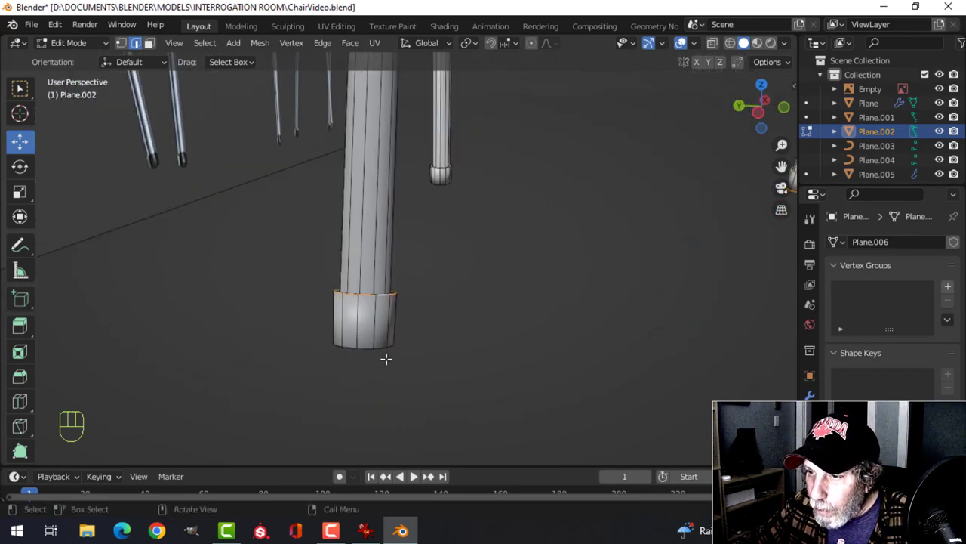
pyautogui.keyDown('shift'); pyautogui.moveTo(539, 216); pyautogui.dragTo(425, 285, button='middle'); pyautogui.keyUp('shift')
pyautogui.scroll(3, 358, 262)
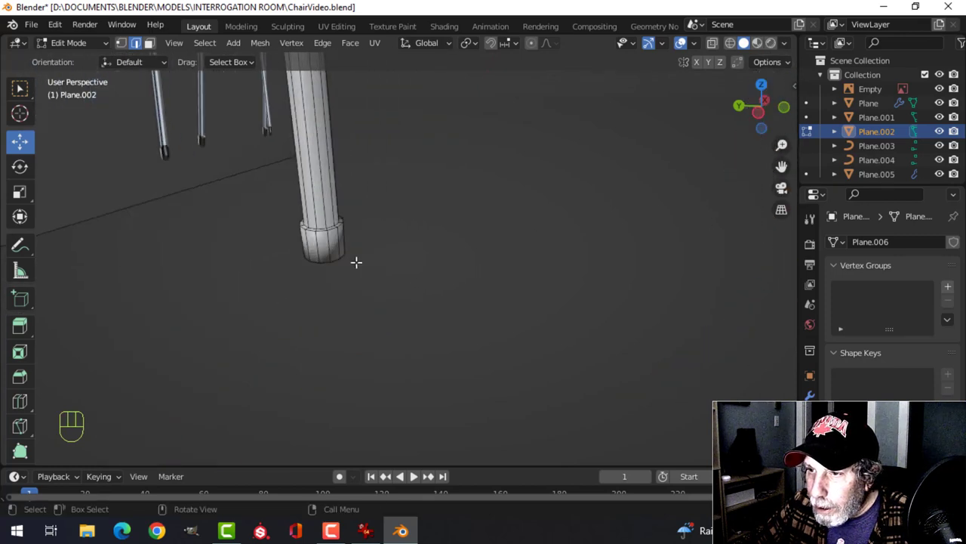
pyautogui.scroll(2, 266, 213)
pyautogui.keyDown('alt'); pyautogui.keyDown('shift'); pyautogui.click(240, 259); pyautogui.keyUp('shift'); pyautogui.keyUp('alt')
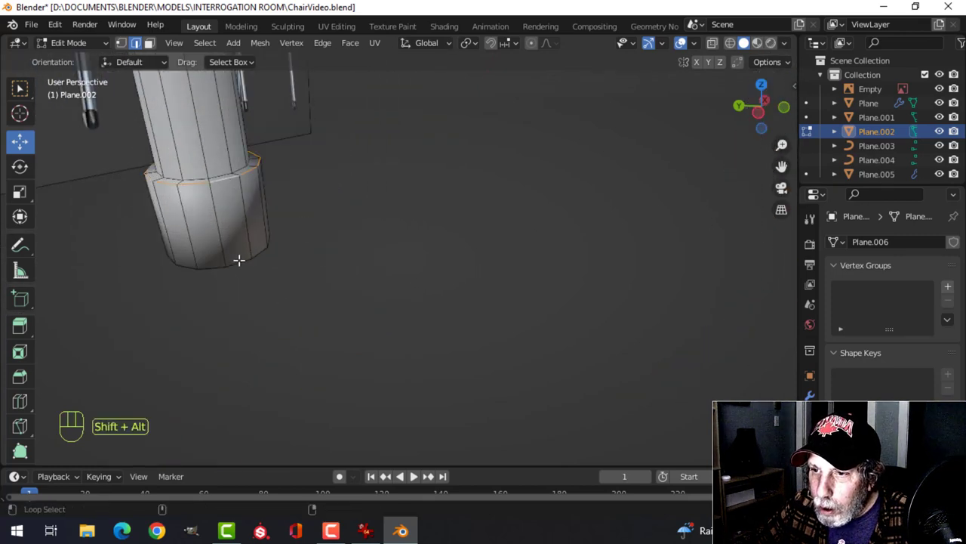
# Bevel the selected foot-cap rims about 0.014 m with three segments, and return to Object Mode with nothing selected.
pyautogui.hotkey('ctrl', 'b')
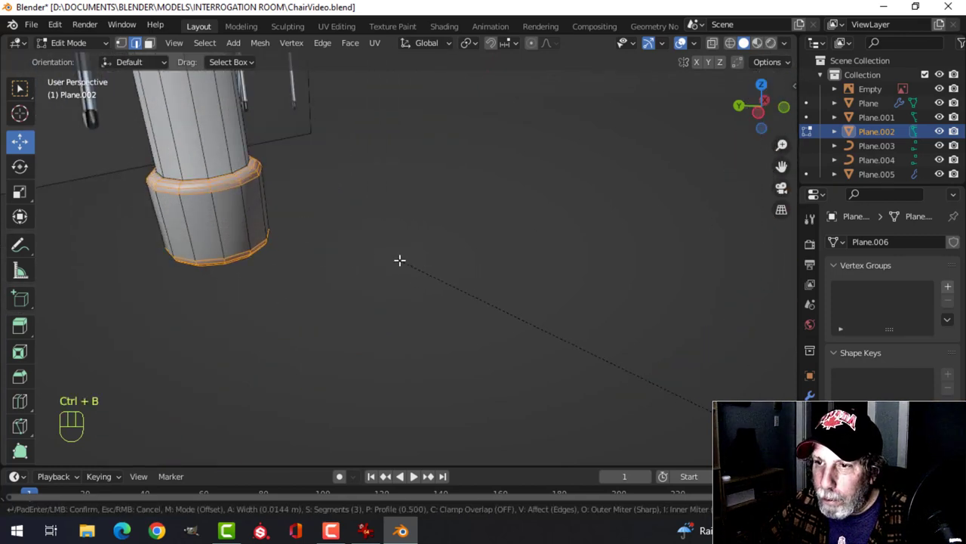
pyautogui.click(400, 254)
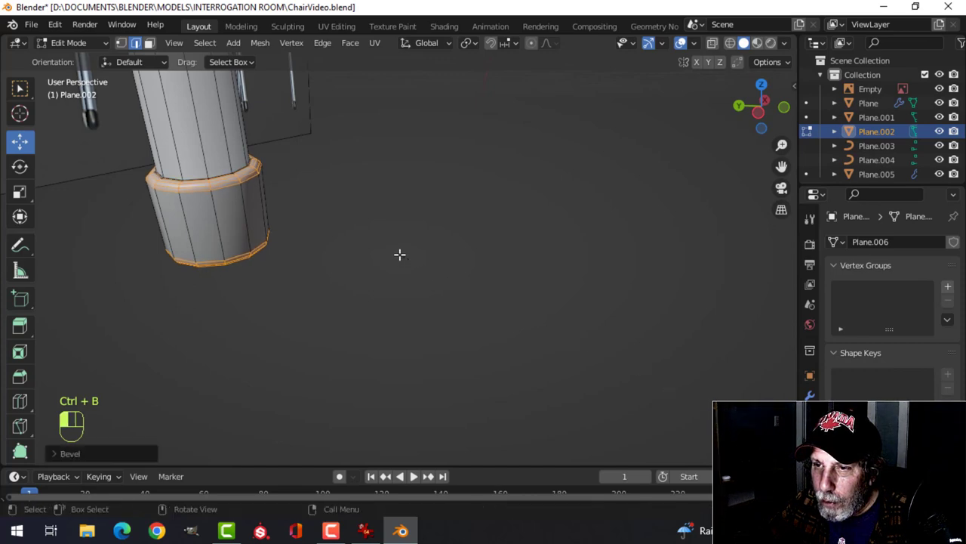
pyautogui.press('Tab')
pyautogui.scroll(-2, 400, 253)
pyautogui.keyDown('alt'); pyautogui.middleClick(483, 251); pyautogui.keyUp('alt')
pyautogui.hotkey('alt', 'a')
# Add a Weighted Normal modifier to the leg frame with Auto Smooth enabled at 30°, and deselect it.
pyautogui.scroll(-6, 485, 246)
pyautogui.moveTo(537, 249); pyautogui.dragTo(392, 246, button='middle')
pyautogui.scroll(2, 385, 249)
pyautogui.click(341, 273)
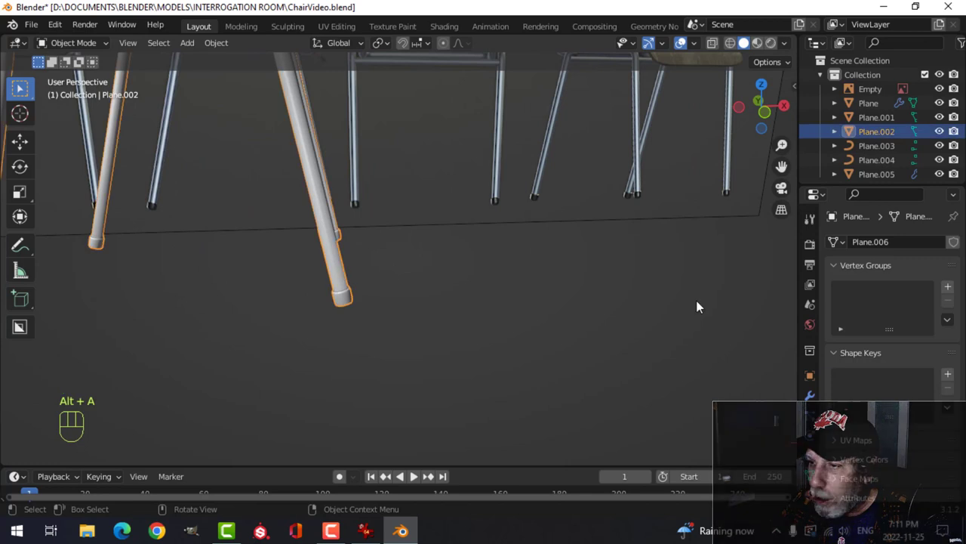
pyautogui.click(810, 395)
pyautogui.click(855, 242)
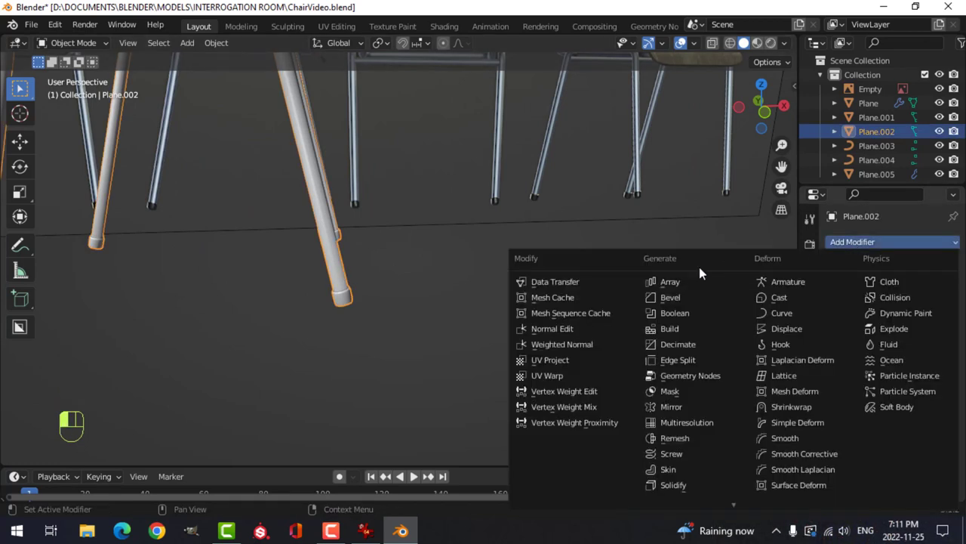
pyautogui.click(588, 345)
pyautogui.click(810, 474)
pyautogui.scroll(-4, 868, 453)
pyautogui.moveTo(514, 287); pyautogui.dragTo(464, 302, button='middle')
pyautogui.scroll(-7, 464, 298)
pyautogui.hotkey('alt', 'a')
# Set the curve resolution of both crossbars beneath the seat to 4.
pyautogui.keyDown('shift'); pyautogui.moveTo(355, 216); pyautogui.dragTo(384, 256, button='middle'); pyautogui.keyUp('shift')
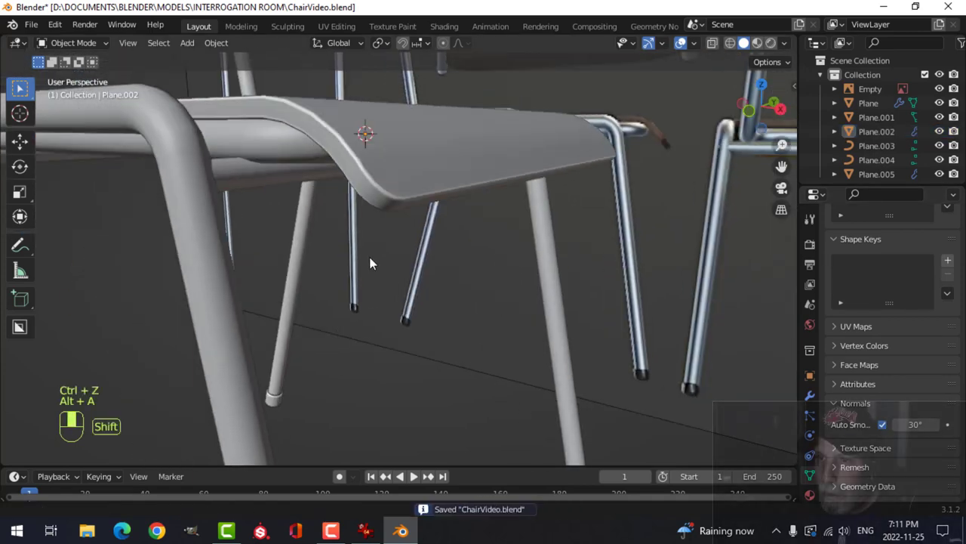
pyautogui.moveTo(371, 260); pyautogui.dragTo(370, 238, button='middle')
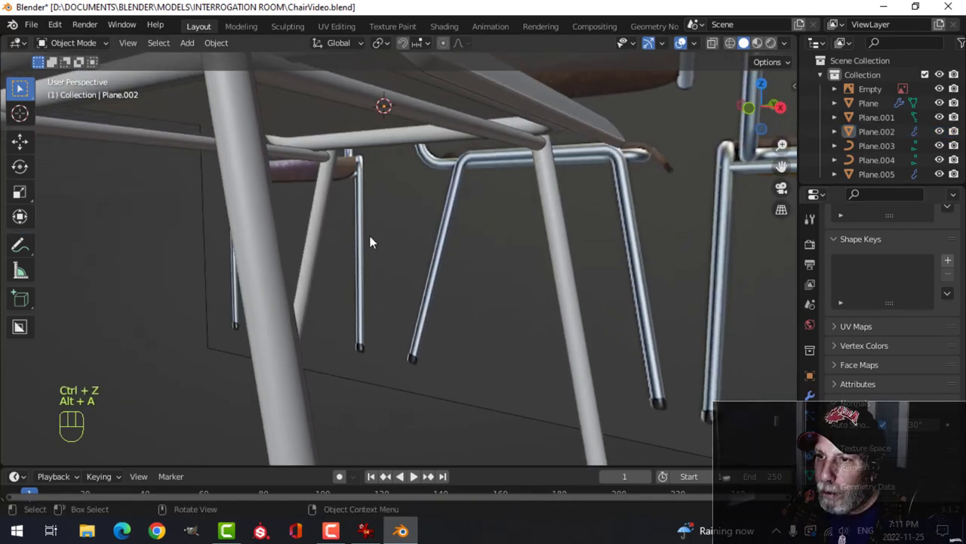
pyautogui.click(351, 97)
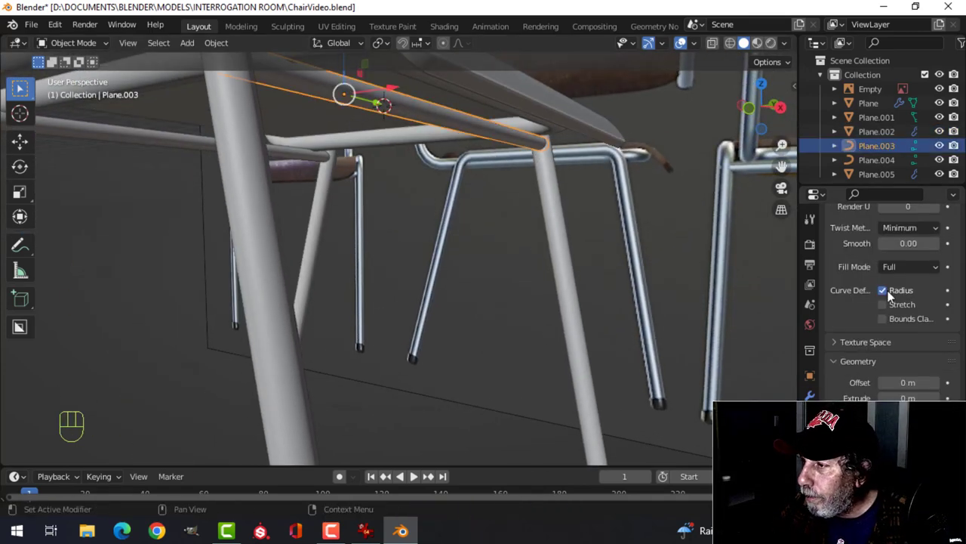
pyautogui.scroll(5, 891, 287)
pyautogui.doubleClick(905, 305)
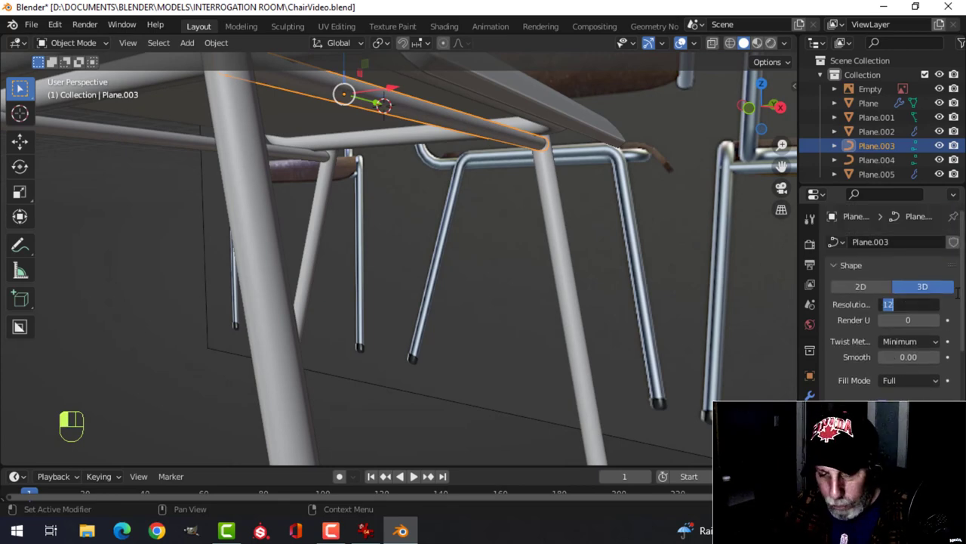
pyautogui.write('4')
pyautogui.press('Return')
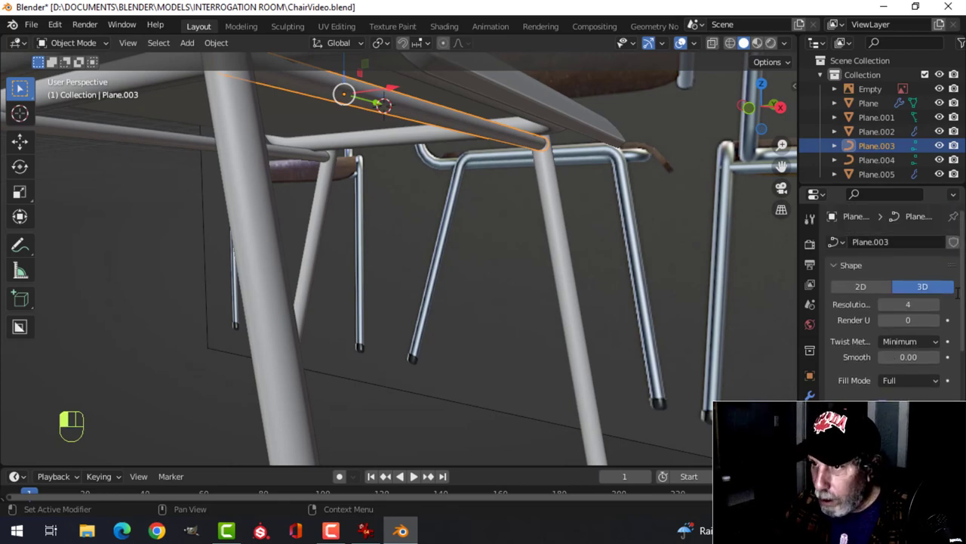
pyautogui.click(180, 140)
pyautogui.doubleClick(900, 304)
pyautogui.write('4')
pyautogui.press('Return')
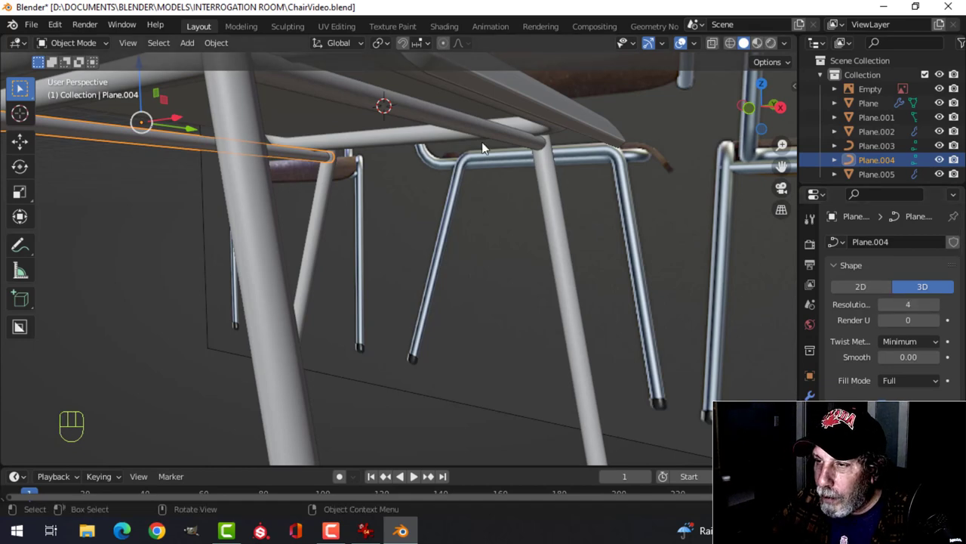
# Convert both under-seat crossbar curves to meshes and clear the selection.
pyautogui.rightClick(464, 125)
pyautogui.moveTo(431, 206)
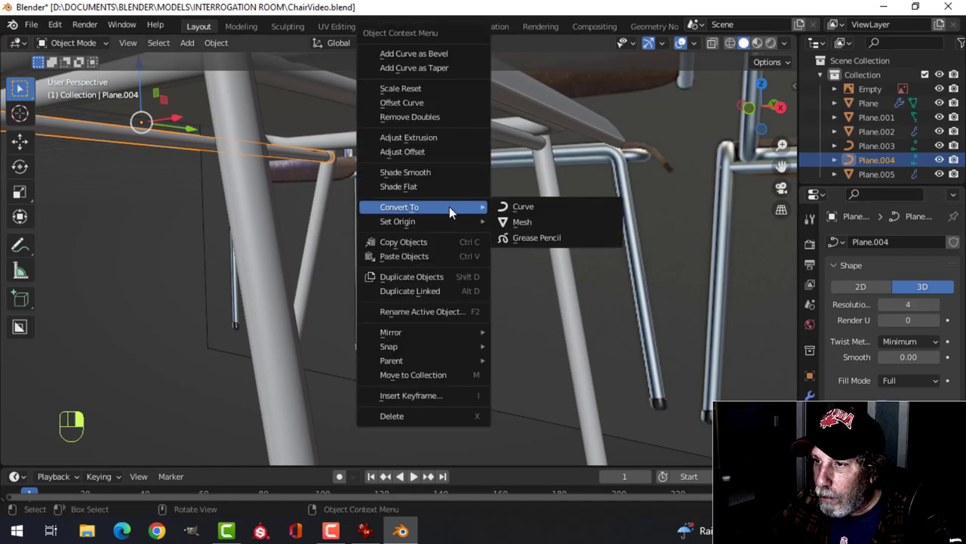
pyautogui.click(521, 221)
pyautogui.click(432, 113)
pyautogui.rightClick(432, 113)
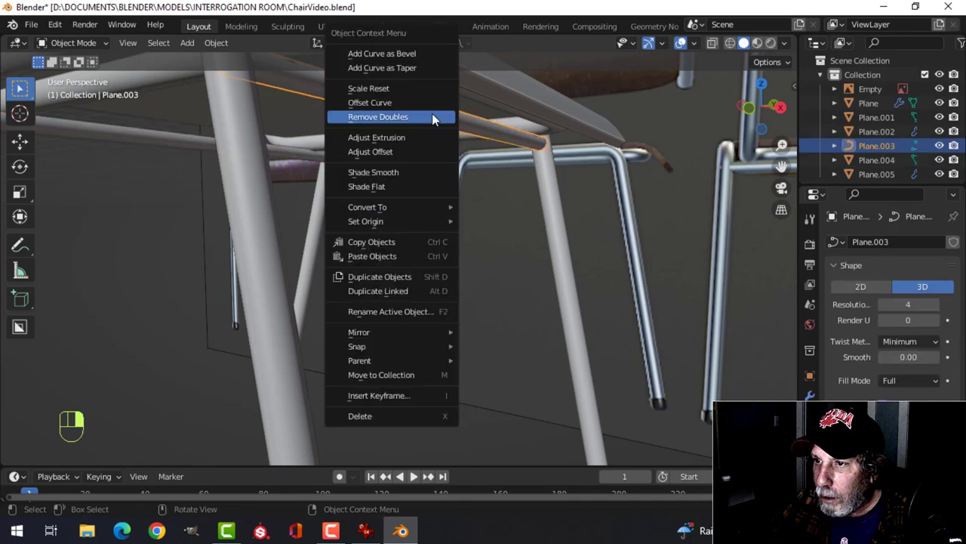
pyautogui.moveTo(389, 210)
pyautogui.click(491, 221)
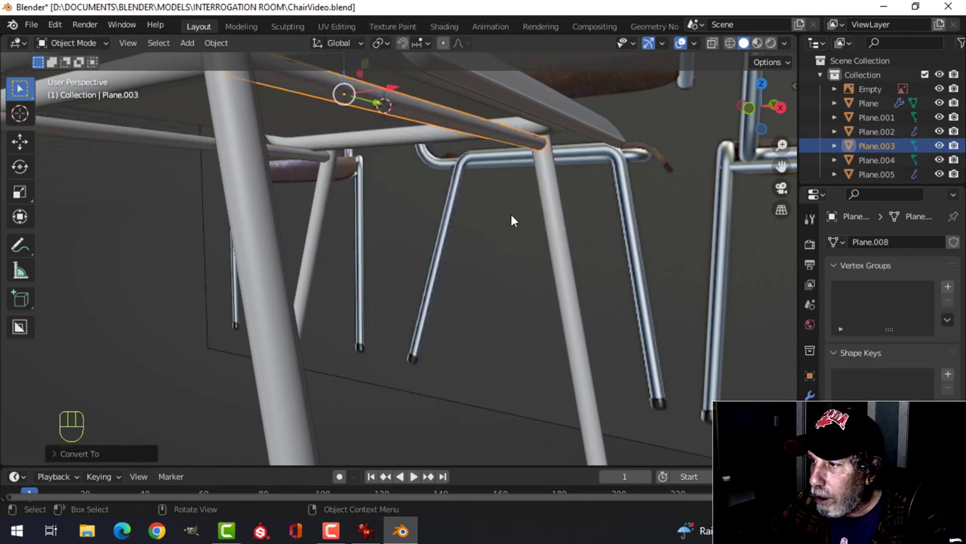
pyautogui.scroll(-2, 471, 193)
pyautogui.hotkey('alt', 'a')
# Join the two crossbars and the leg frame into the tubular backrest-support frame as one object, and deselect it.
pyautogui.moveTo(405, 191); pyautogui.dragTo(295, 153, button='middle')
pyautogui.scroll(-1, 431, 188)
pyautogui.click(295, 152)
pyautogui.keyDown('shift'); pyautogui.click(533, 135); pyautogui.keyUp('shift')
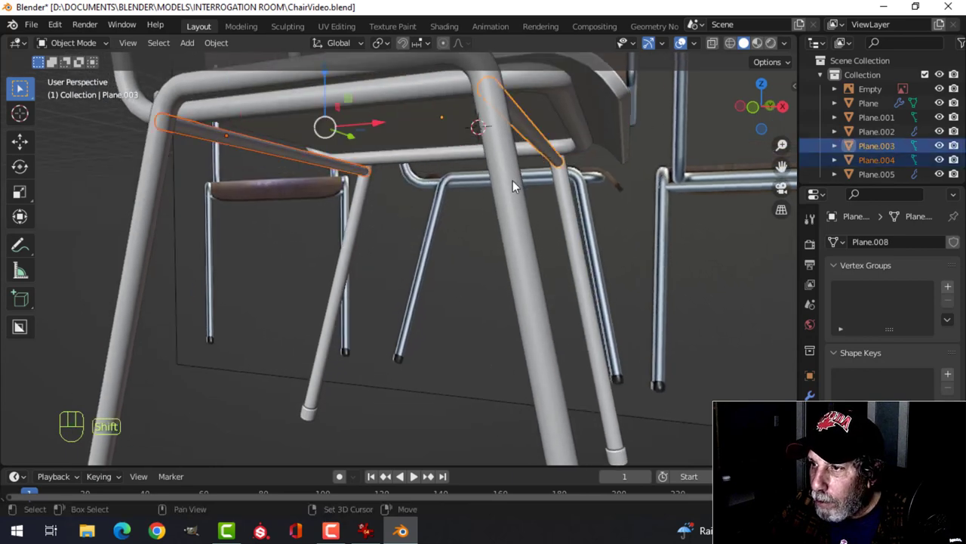
pyautogui.keyDown('shift'); pyautogui.click(512, 181); pyautogui.keyUp('shift')
pyautogui.scroll(-1, 562, 184)
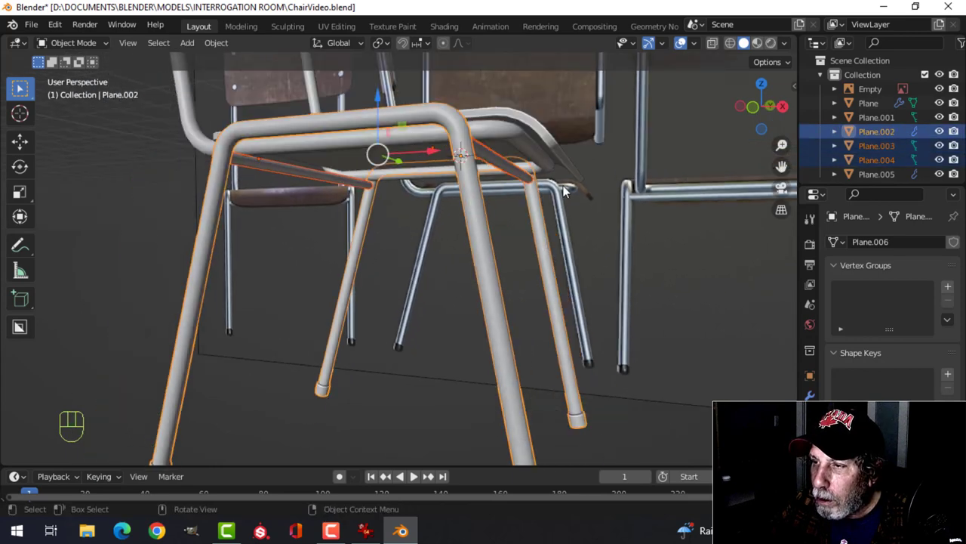
pyautogui.keyDown('shift'); pyautogui.click(502, 134); pyautogui.keyUp('shift')
pyautogui.moveTo(502, 134); pyautogui.dragTo(461, 185, button='middle')
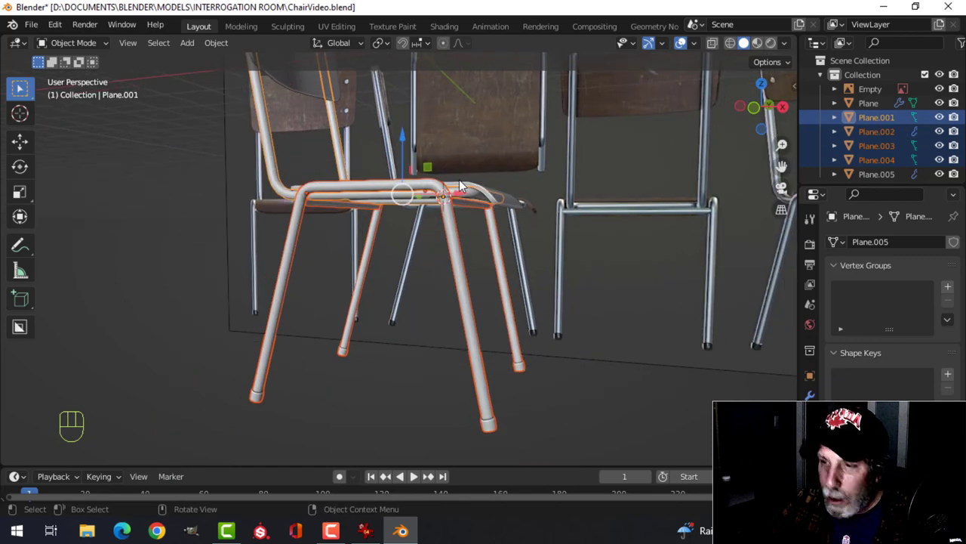
pyautogui.hotkey('ctrl', 'j')
pyautogui.scroll(2, 507, 223)
pyautogui.hotkey('alt', 'a')
# Try moving the joined chair frame vertically, and undo the move.
pyautogui.moveTo(568, 222)
pyautogui.mouseDown(button='middle')
pyautogui.moveTo(541, 226)
pyautogui.moveTo(557, 225)
pyautogui.mouseUp(button='middle')
pyautogui.click(422, 191)
pyautogui.scroll(-3, 435, 210)
pyautogui.moveTo(422, 155); pyautogui.dragTo(425, 186)
pyautogui.hotkey('ctrl', 'z')
# Examine the foot caps and legs of the joined frame from several angles.
pyautogui.scroll(2, 481, 251)
pyautogui.keyDown('shift'); pyautogui.moveTo(470, 240); pyautogui.dragTo(440, 160, button='middle'); pyautogui.keyUp('shift')
pyautogui.scroll(2, 441, 287)
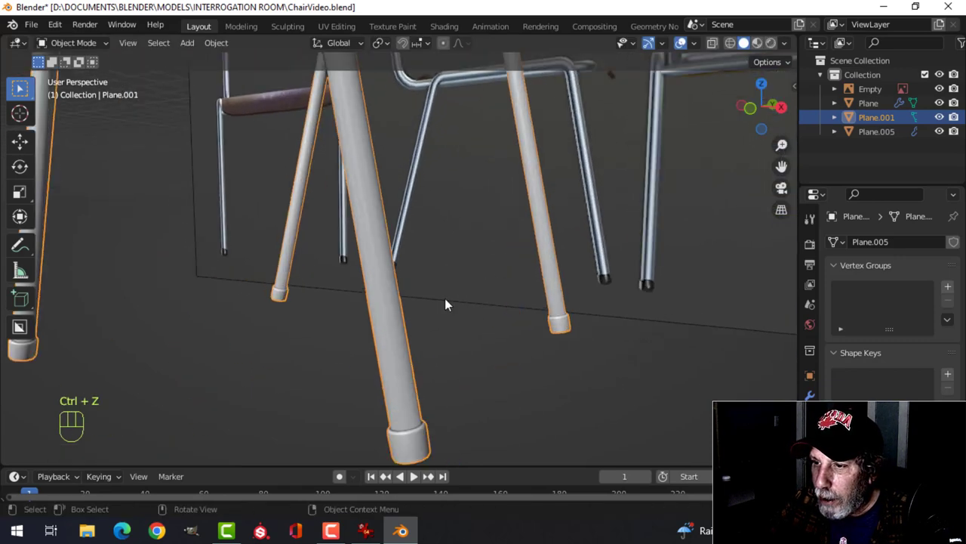
pyautogui.hotkey('alt', 'a')
pyautogui.scroll(-4, 441, 310)
pyautogui.keyDown('shift'); pyautogui.moveTo(443, 330); pyautogui.dragTo(416, 244, button='middle'); pyautogui.keyUp('shift')
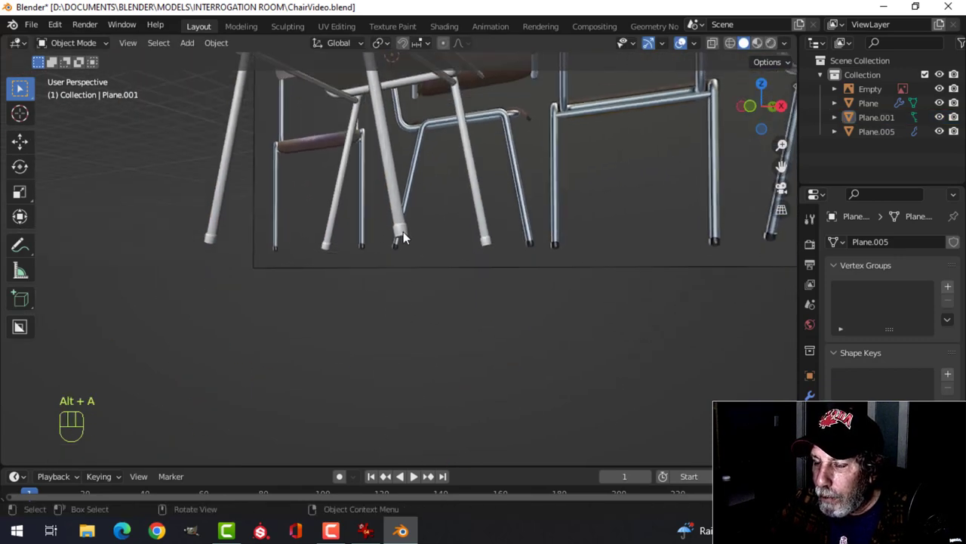
pyautogui.scroll(-3, 401, 238)
pyautogui.keyDown('shift'); pyautogui.moveTo(443, 184); pyautogui.dragTo(450, 293, button='middle'); pyautogui.keyUp('shift')
pyautogui.moveTo(487, 281); pyautogui.dragTo(411, 253, button='middle')
# Select the backrest's front face at one end in Edit Mode, snap the 3D cursor to it and return to Object Mode.
pyautogui.scroll(3, 371, 168)
pyautogui.keyDown('shift'); pyautogui.moveTo(371, 166); pyautogui.dragTo(444, 275, button='middle'); pyautogui.keyUp('shift')
pyautogui.moveTo(452, 253); pyautogui.dragTo(423, 262, button='middle')
pyautogui.scroll(2, 377, 274)
pyautogui.click(450, 222)
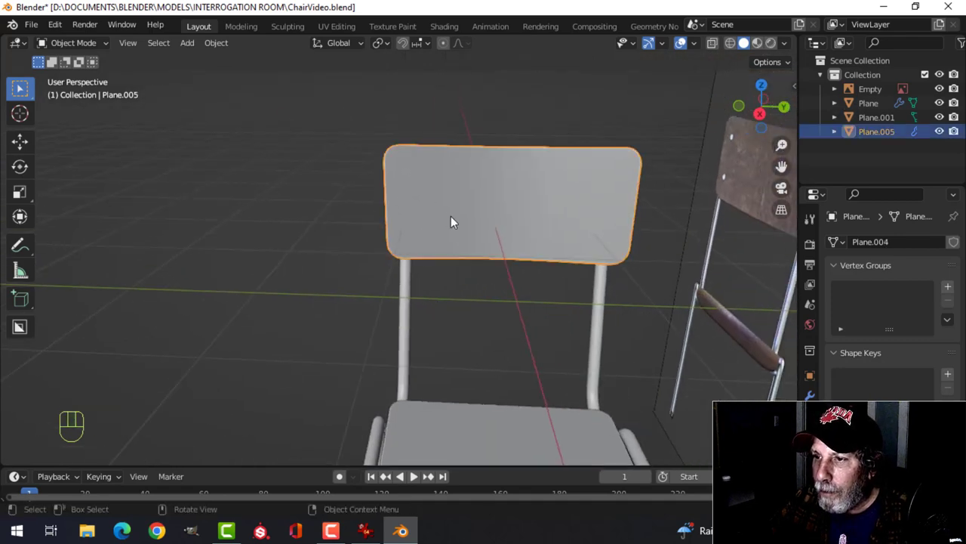
pyautogui.press('Tab')
pyautogui.scroll(2, 447, 215)
pyautogui.press('3')
pyautogui.click(418, 179)
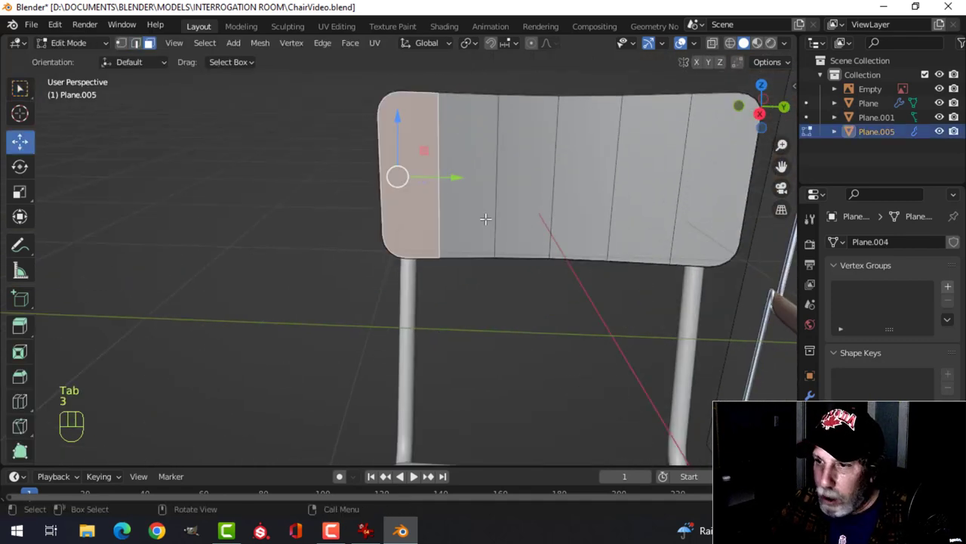
pyautogui.hotkey('shift', 's')
pyautogui.click(489, 298)
pyautogui.press('Tab')
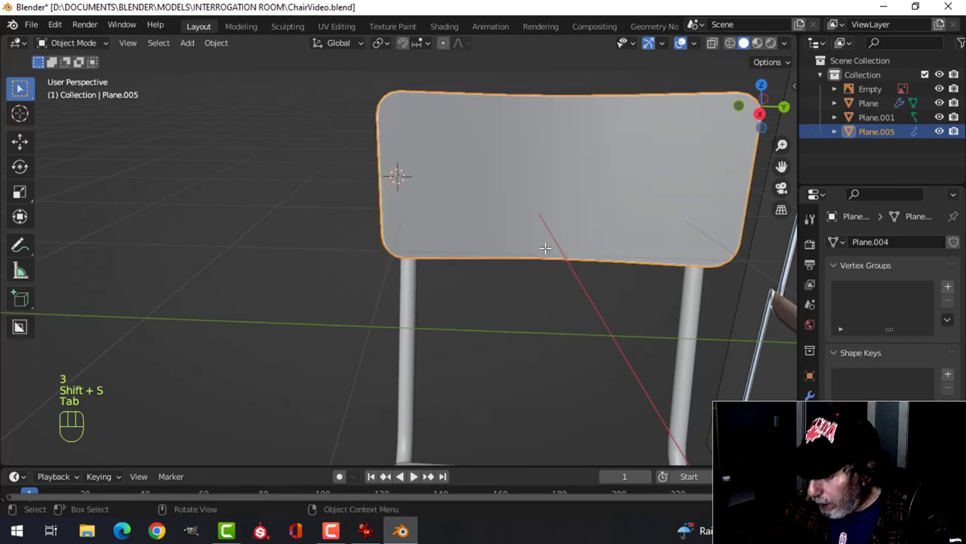
# In right view, add a mesh circle with 12 vertices at the 3D cursor on the backrest.
pyautogui.press('KP_3')
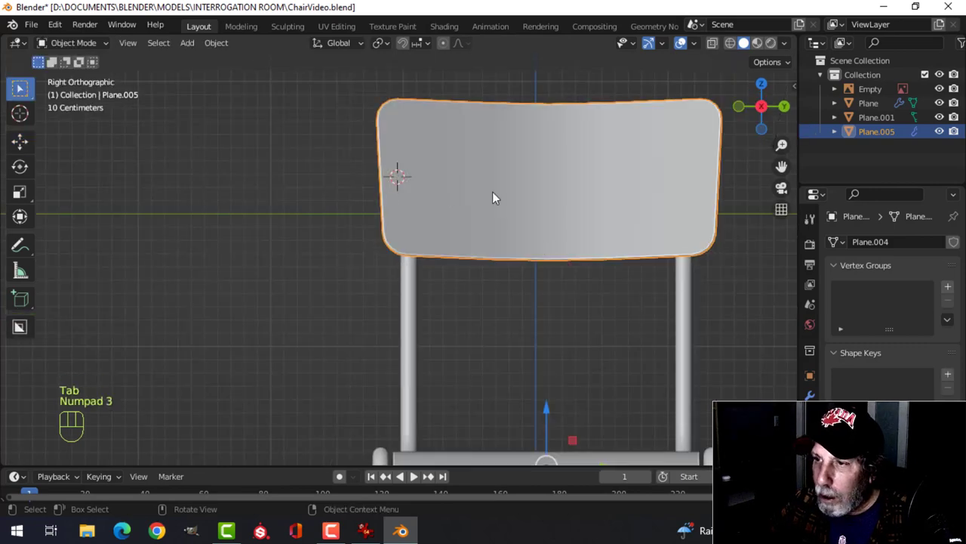
pyautogui.hotkey('shift', 'a')
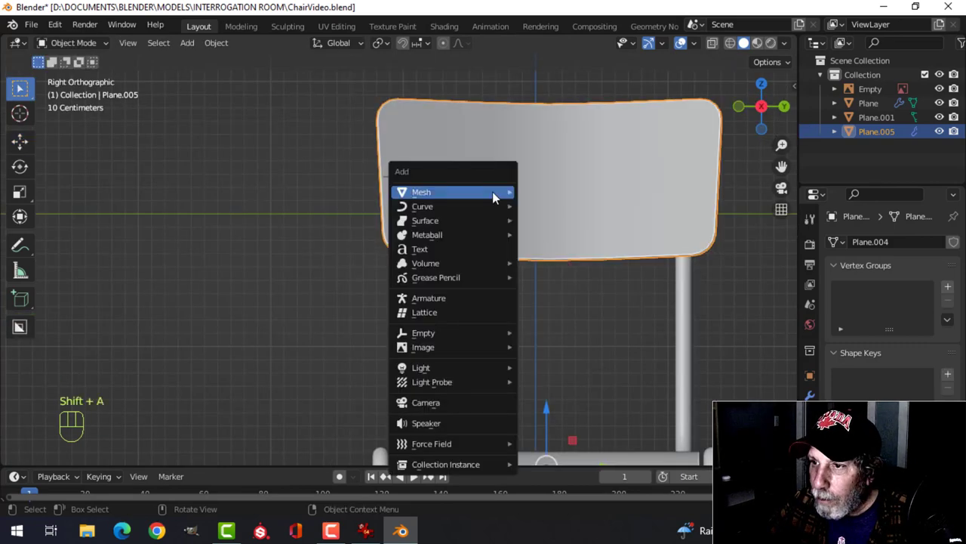
pyautogui.moveTo(533, 196)
pyautogui.click(552, 218)
pyautogui.click(79, 453)
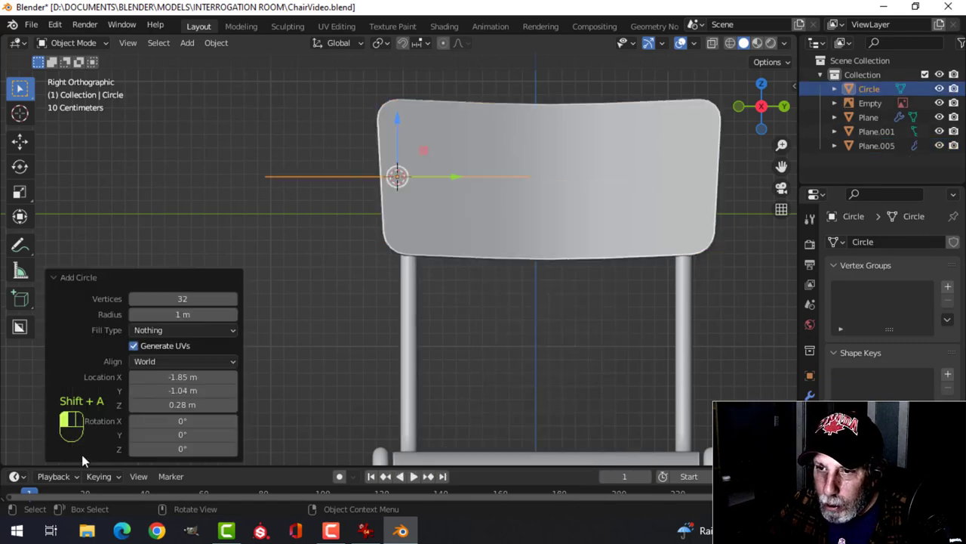
pyautogui.click(181, 298)
pyautogui.write('12')
pyautogui.press('Return')
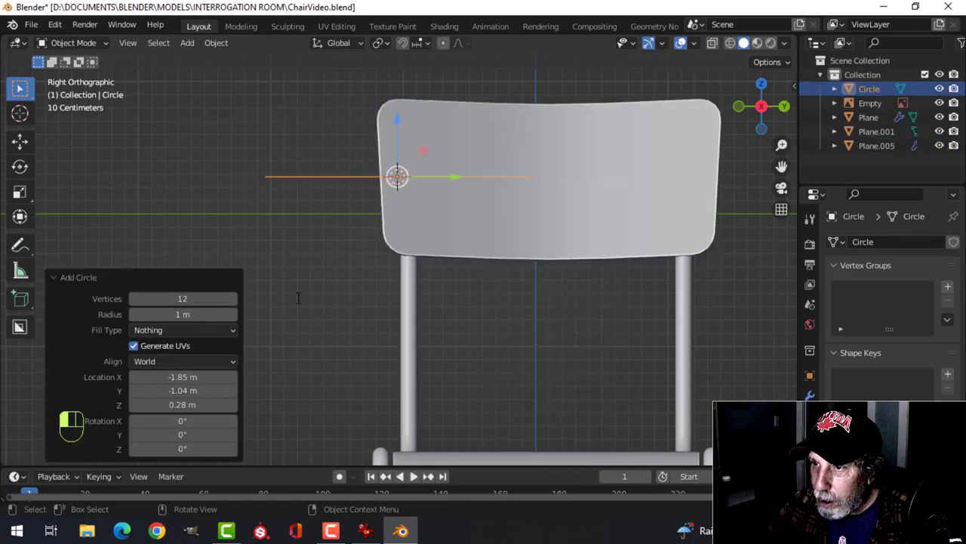
# Shrink the circle in Edit Mode to a small fraction of the backrest's width and switch to wireframe display.
pyautogui.scroll(-3, 433, 255)
pyautogui.press('Tab')
pyautogui.press('s')
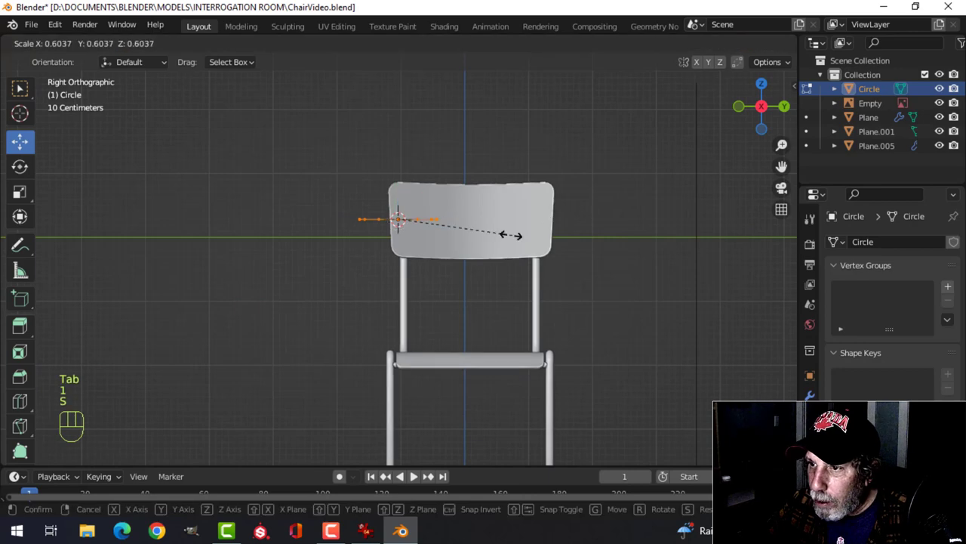
pyautogui.click(411, 227)
pyautogui.scroll(5, 483, 226)
pyautogui.press('s')
pyautogui.click(449, 195)
pyautogui.press('z')
pyautogui.click(348, 201)
# Scale the circle by about 0.837 and rotate it 90° about the global Y axis to face the backrest.
pyautogui.scroll(2, 526, 163)
pyautogui.press('s')
pyautogui.click(504, 156)
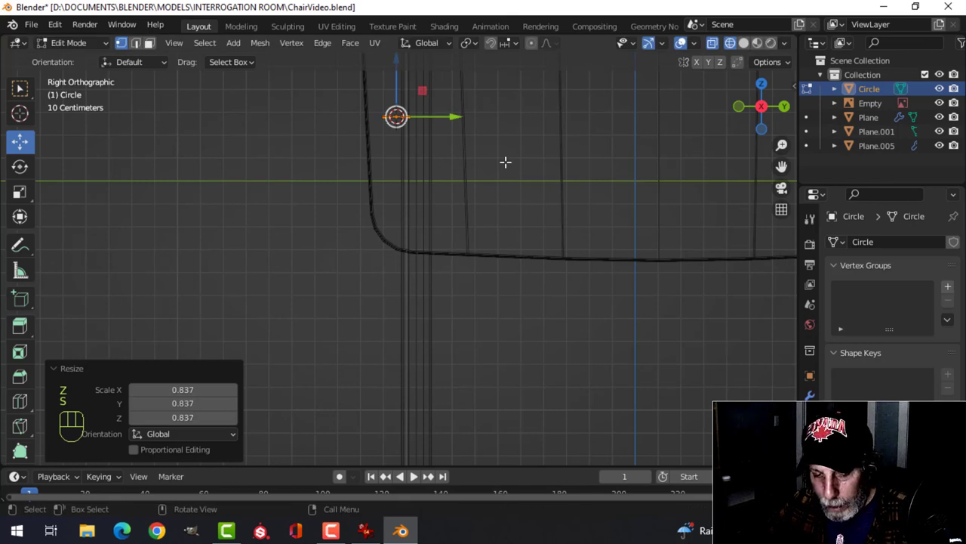
pyautogui.press('r')
pyautogui.press('y')
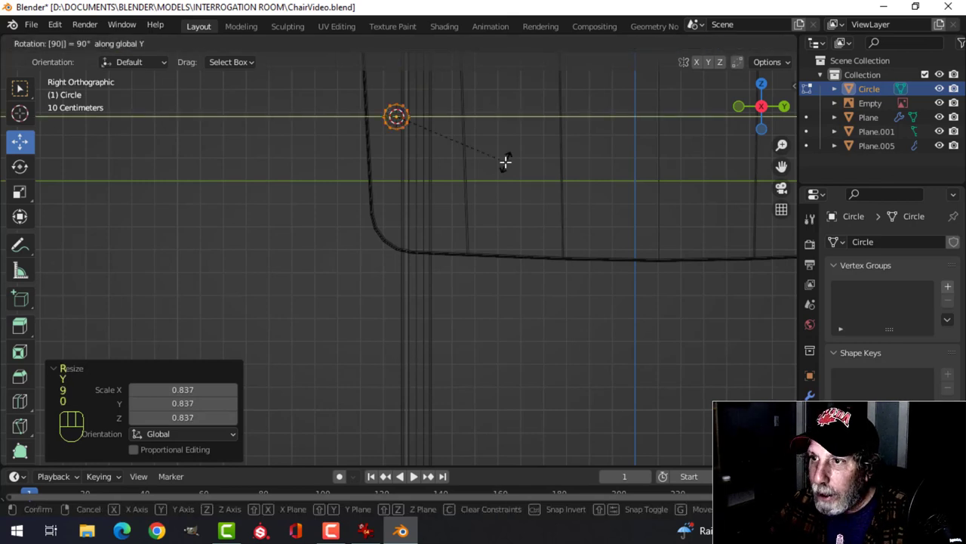
pyautogui.click(505, 162)
# Scale the circle by about 0.747 and move it about 0.087 m in Y and -0.30 m in Z onto the tube's centre line.
pyautogui.press('s')
pyautogui.click(489, 160)
pyautogui.press('g')
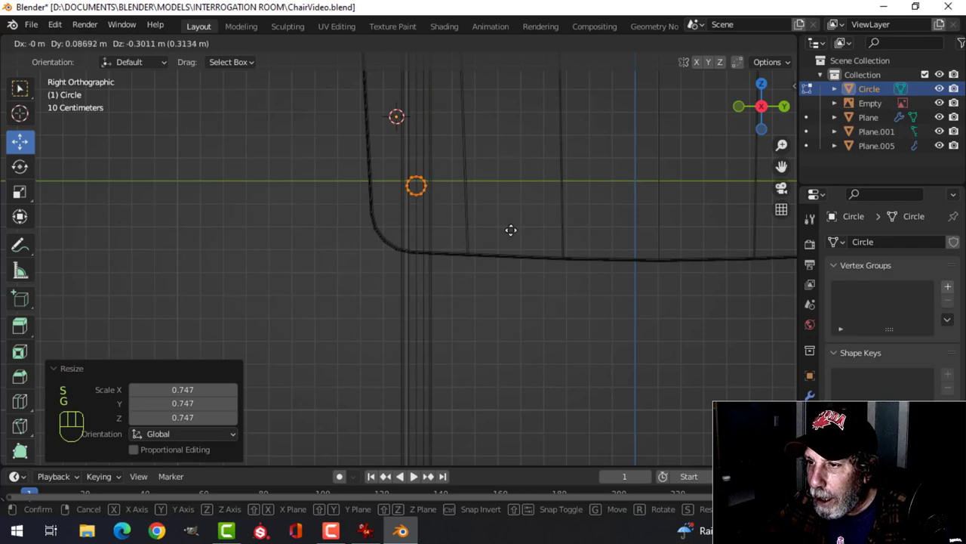
pyautogui.click(511, 230)
# Fill the circle with a face and move it about 0.185 m along X, clear of the backrest.
pyautogui.scroll(-2, 511, 183)
pyautogui.press('f')
pyautogui.moveTo(511, 184); pyautogui.dragTo(621, 264, button='middle')
pyautogui.scroll(1, 453, 229)
pyautogui.moveTo(457, 188); pyautogui.dragTo(503, 195)
pyautogui.scroll(1, 502, 195)
pyautogui.keyDown('shift'); pyautogui.moveTo(500, 197); pyautogui.dragTo(492, 276, button='middle'); pyautogui.keyUp('shift')
pyautogui.press('KP_Decimal')
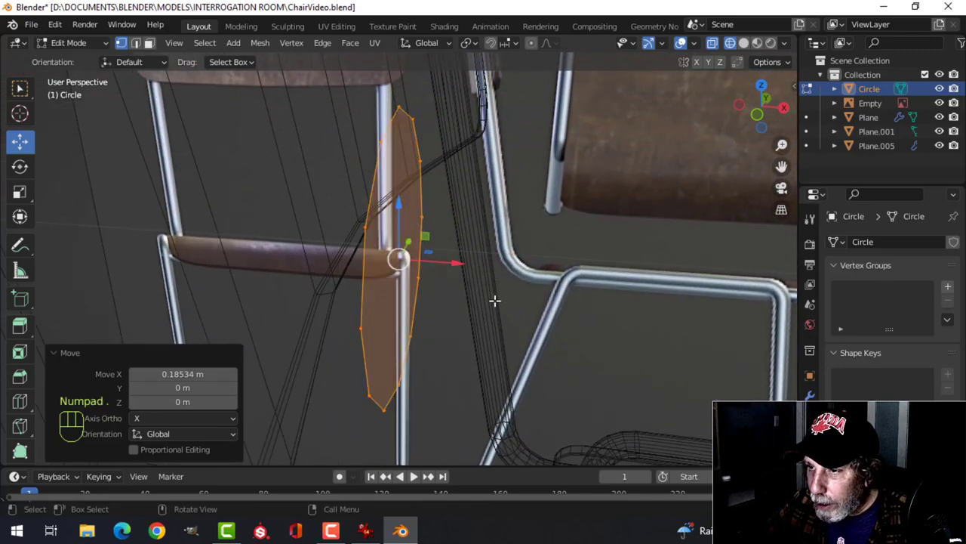
# Extrude the disc backwards along X to give it thickness, delete its rear face and return to solid shading.
pyautogui.press('e')
pyautogui.rightClick(493, 298)
pyautogui.moveTo(462, 264); pyautogui.dragTo(426, 263)
pyautogui.press('x')
pyautogui.click(378, 295)
pyautogui.press('z')
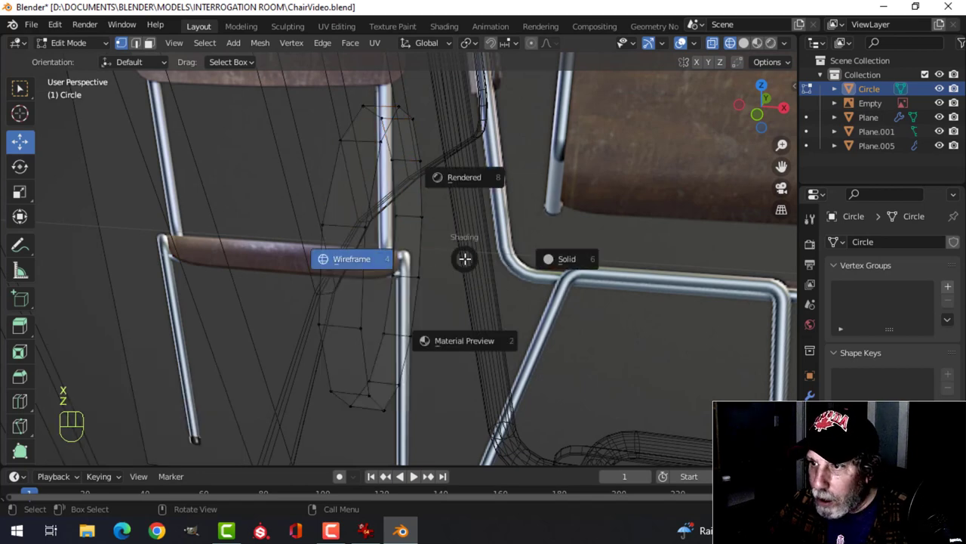
pyautogui.click(570, 261)
# Bevel the rim of the disc's front face by about 0.006 m with 3 segments.
pyautogui.moveTo(464, 245); pyautogui.dragTo(450, 260, button='middle')
pyautogui.press('3')
pyautogui.click(408, 240)
pyautogui.hotkey('ctrl', 'b')
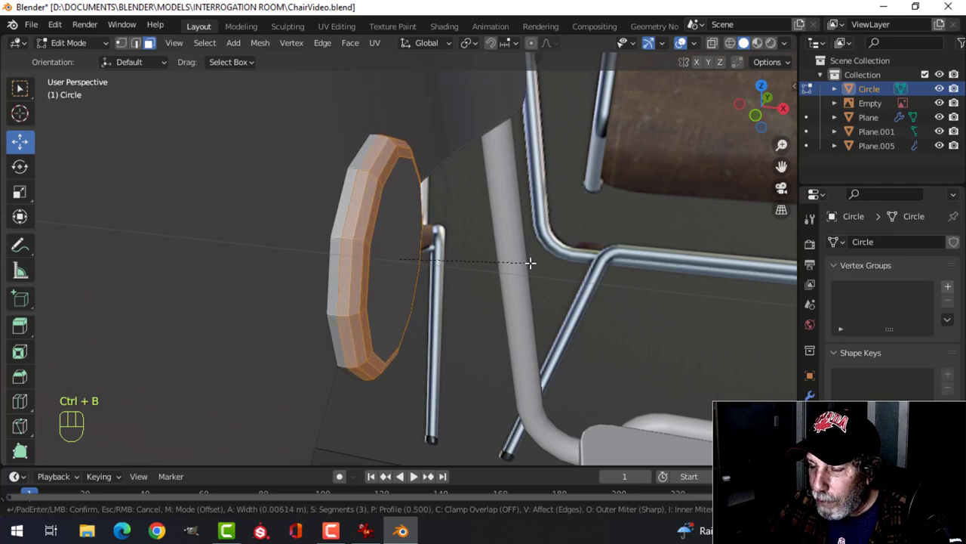
pyautogui.click(530, 263)
# Return to Object Mode and shade the disc smooth.
pyautogui.press('Tab')
pyautogui.rightClick(394, 212)
pyautogui.moveTo(392, 211)
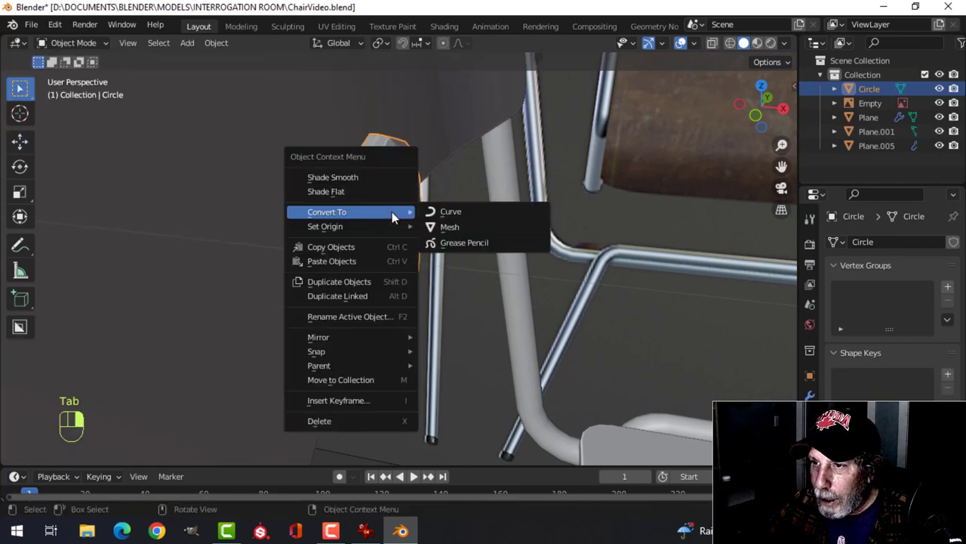
pyautogui.press('Escape')
pyautogui.rightClick(378, 207)
pyautogui.click(377, 174)
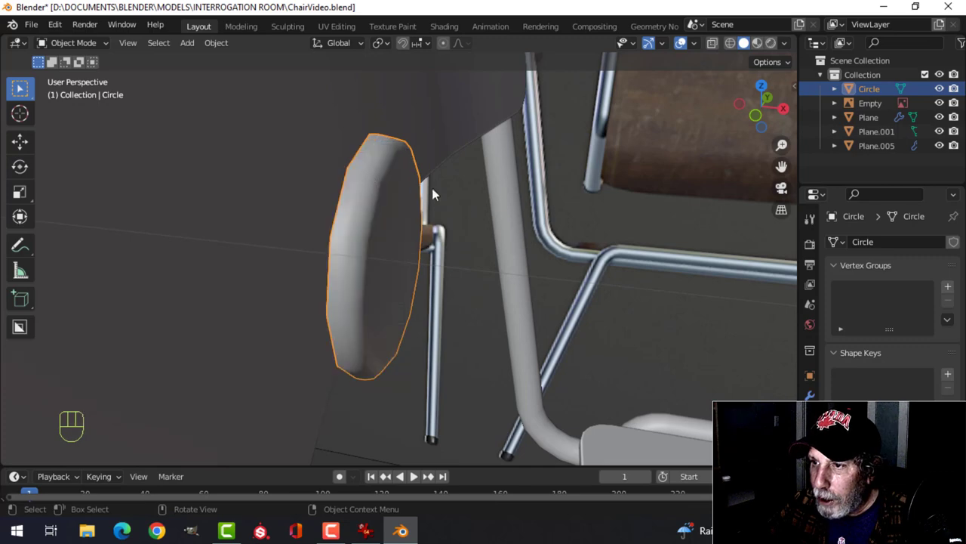
# Deselect everything and turn on the Face Orientation overlay.
pyautogui.scroll(-3, 416, 186)
pyautogui.hotkey('alt', 'a')
pyautogui.scroll(-4, 574, 231)
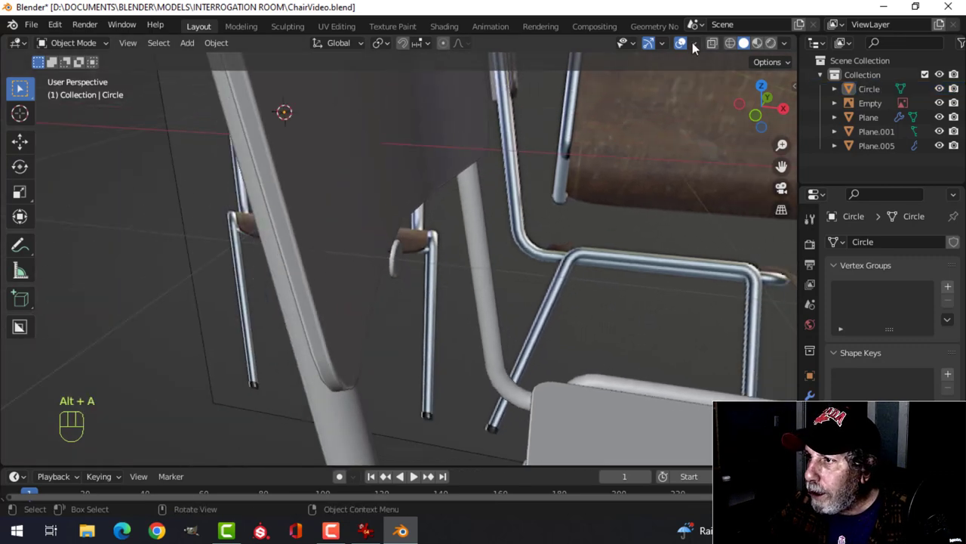
pyautogui.click(694, 43)
pyautogui.click(633, 300)
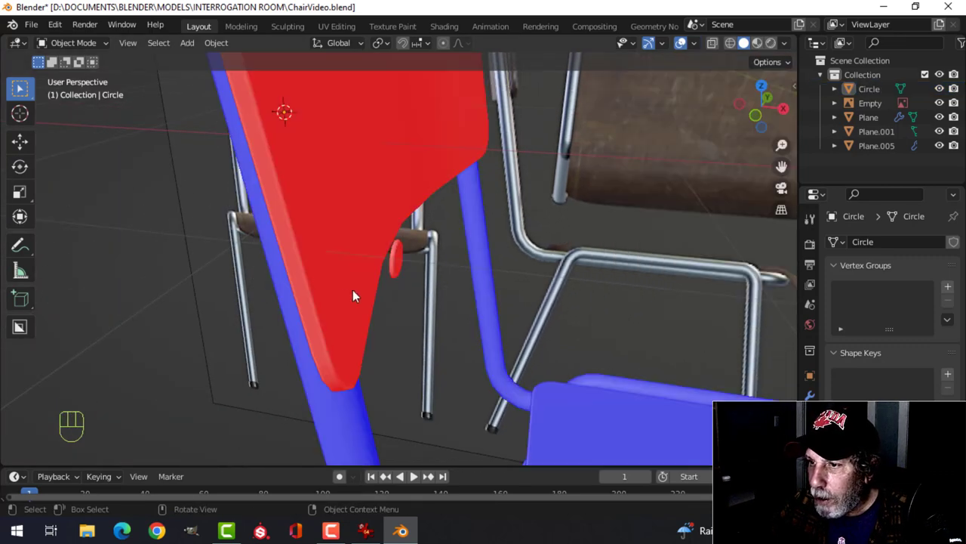
# Reverse the normals of all the backrest's faces in Edit Mode so they point outward.
pyautogui.click(335, 236)
pyautogui.press('Tab')
pyautogui.press('a')
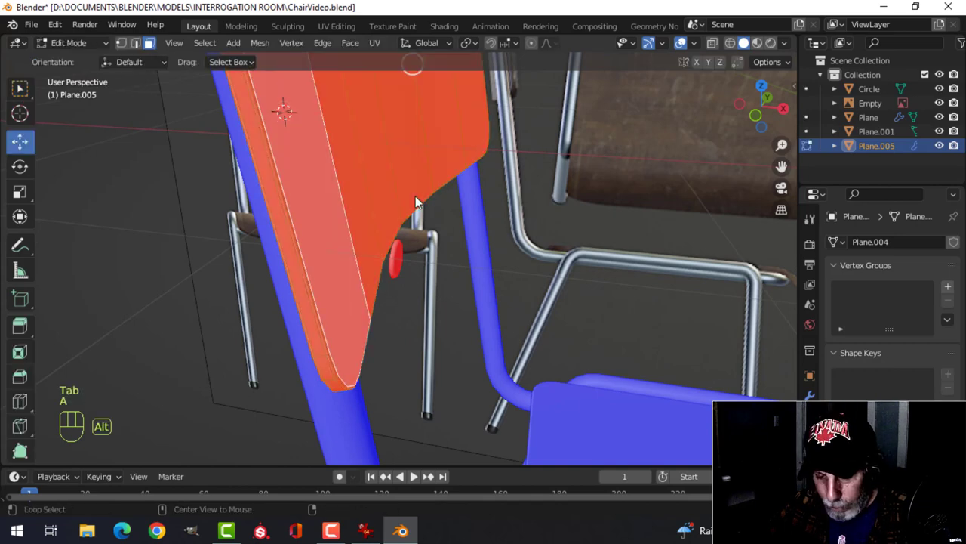
pyautogui.hotkey('alt', 'n')
pyautogui.click(415, 211)
pyautogui.hotkey('alt', 'a')
pyautogui.press('Tab')
# Reverse the normals of all the round disc's faces so they point outward.
pyautogui.click(398, 261)
pyautogui.press('Tab')
pyautogui.press('a')
pyautogui.hotkey('alt', 'n')
pyautogui.click(468, 251)
pyautogui.press('Tab')
pyautogui.scroll(-3, 498, 256)
pyautogui.hotkey('alt', 'a')
# Check the whole chair's face orientation and turn the Face Orientation overlay off.
pyautogui.scroll(-4, 557, 397)
pyautogui.keyDown('shift'); pyautogui.moveTo(559, 376); pyautogui.dragTo(534, 318, button='middle'); pyautogui.keyUp('shift')
pyautogui.moveTo(534, 318); pyautogui.dragTo(499, 336, button='middle')
pyautogui.scroll(2, 501, 305)
pyautogui.keyDown('shift'); pyautogui.moveTo(555, 198); pyautogui.dragTo(582, 259, button='middle'); pyautogui.keyUp('shift')
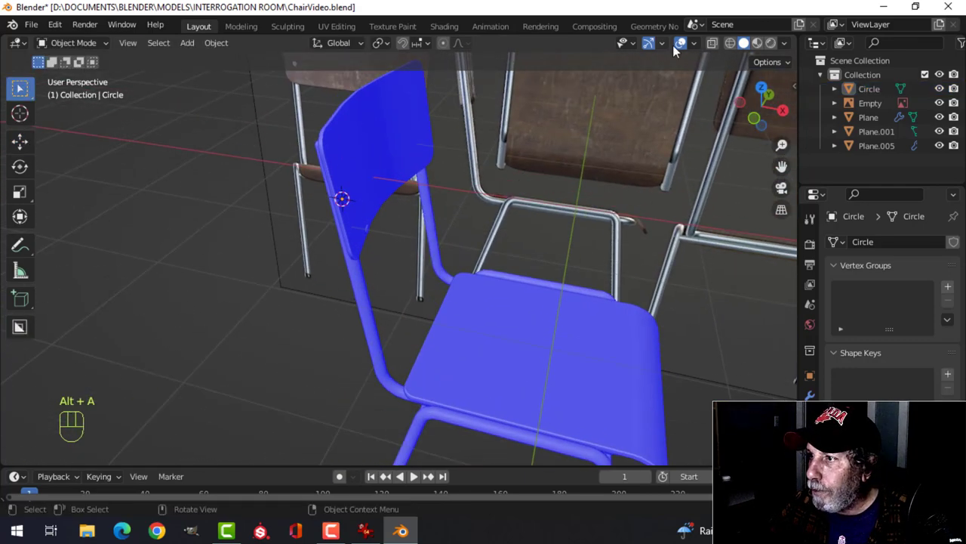
pyautogui.click(692, 43)
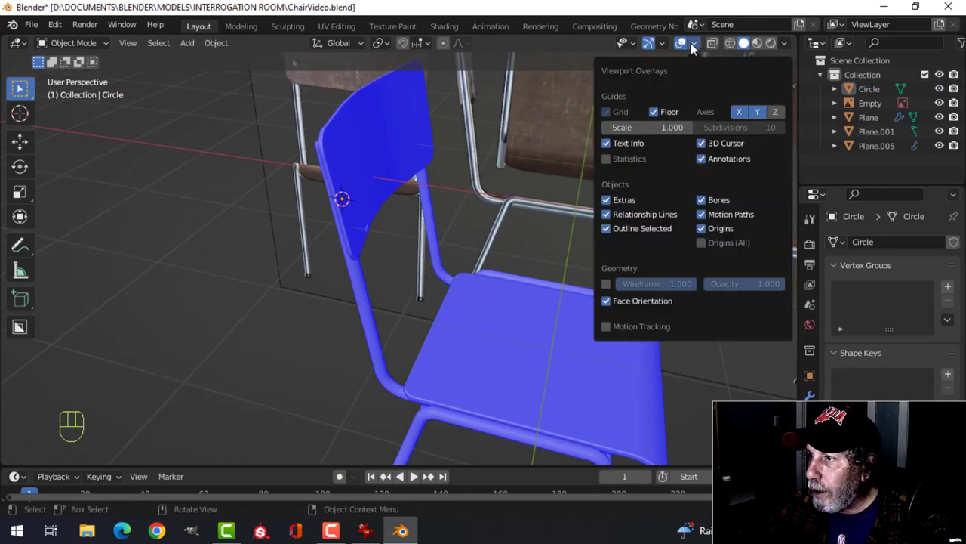
pyautogui.click(629, 305)
# Move the whole disc mesh in Edit Mode about -0.134 m along X toward the backrest's front surface.
pyautogui.scroll(1, 355, 227)
pyautogui.keyDown('shift'); pyautogui.moveTo(394, 234); pyautogui.dragTo(453, 270, button='middle'); pyautogui.keyUp('shift')
pyautogui.click(396, 270)
pyautogui.press('Tab')
pyautogui.press('a')
pyautogui.moveTo(453, 269); pyautogui.dragTo(394, 259)
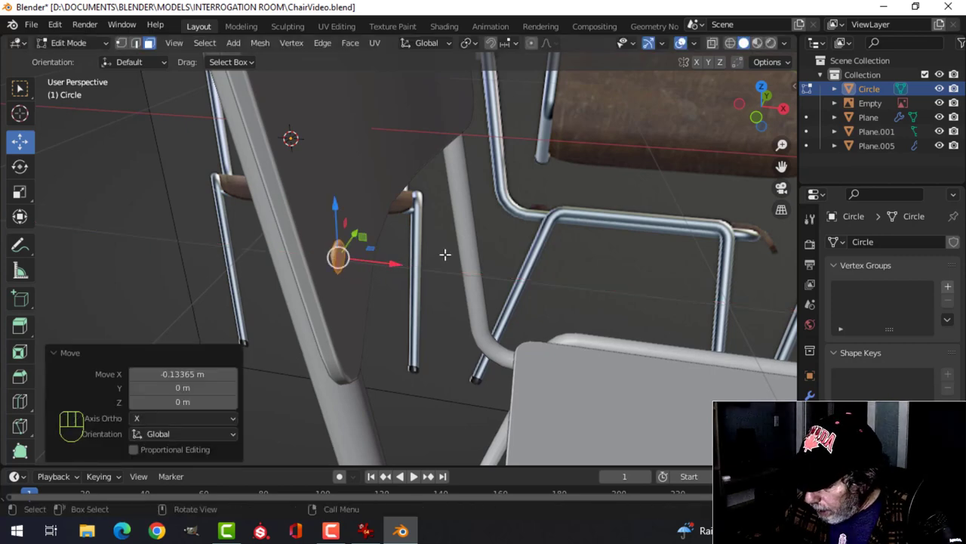
# Check the disc's alignment with the tube in right view using wireframe display.
pyautogui.press('KP_3')
pyautogui.press('z')
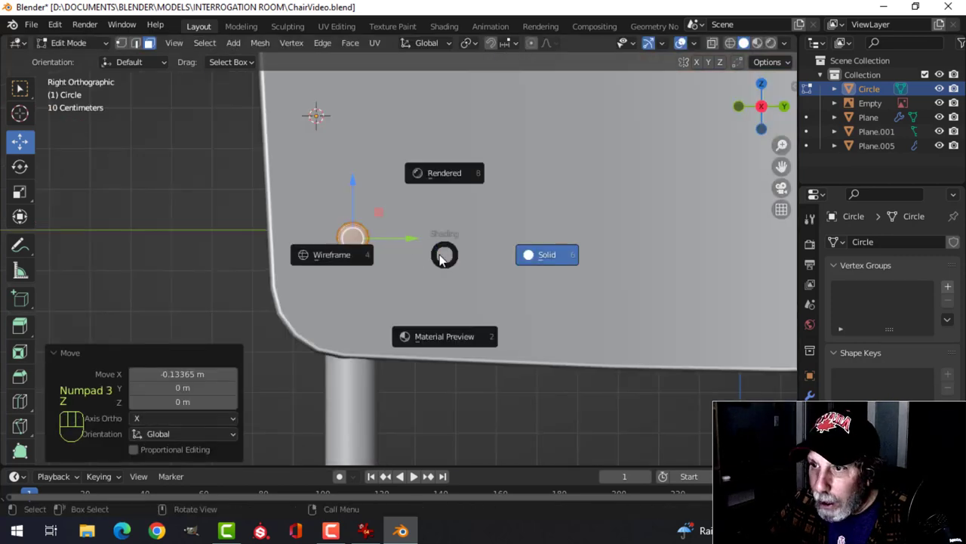
pyautogui.click(387, 246)
pyautogui.scroll(-2, 380, 254)
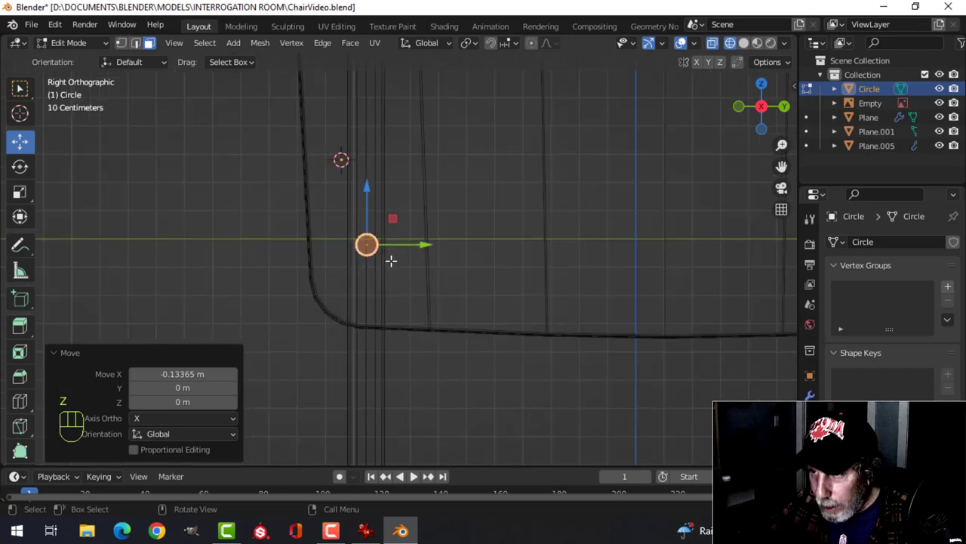
pyautogui.press('z')
pyautogui.click(468, 265)
# Rotate the disc about -11.3° around global Y and 9.13° around global Z to follow the backrest's curve.
pyautogui.moveTo(468, 264)
pyautogui.mouseDown(button='middle')
pyautogui.moveTo(443, 249)
pyautogui.moveTo(440, 317)
pyautogui.moveTo(418, 325)
pyautogui.moveTo(429, 235)
pyautogui.moveTo(466, 248)
pyautogui.moveTo(462, 234)
pyautogui.mouseUp(button='middle')
pyautogui.scroll(2, 418, 326)
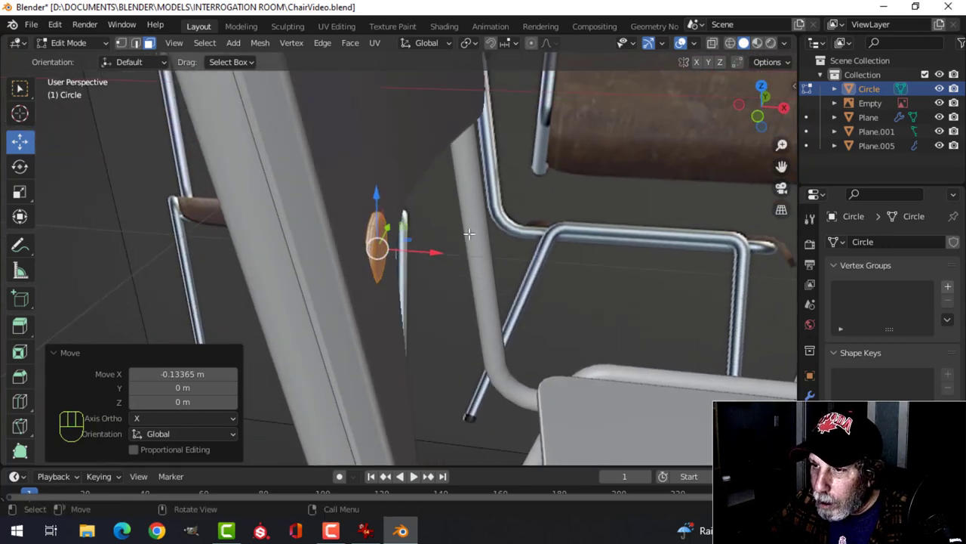
pyautogui.press('r')
pyautogui.press('y')
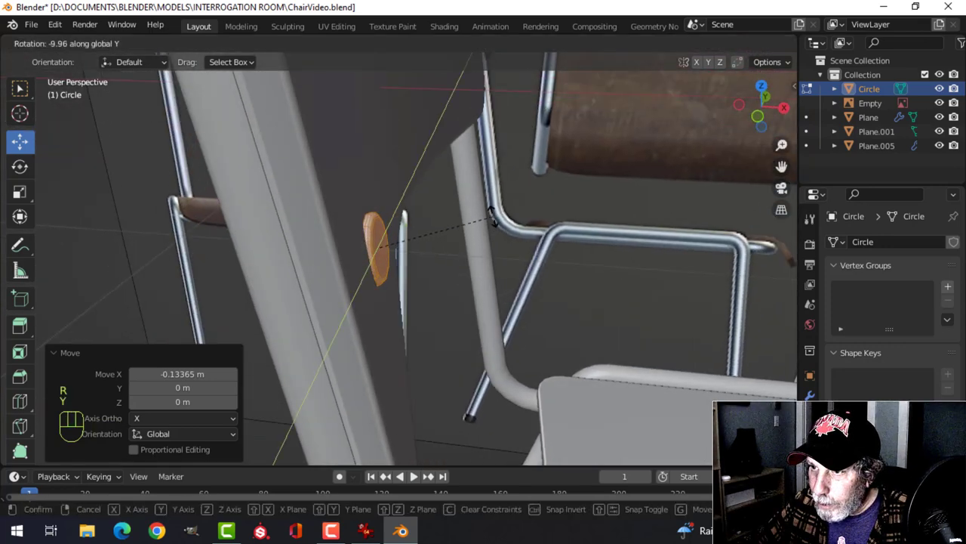
pyautogui.click(492, 215)
pyautogui.moveTo(492, 215); pyautogui.dragTo(339, 285, button='middle')
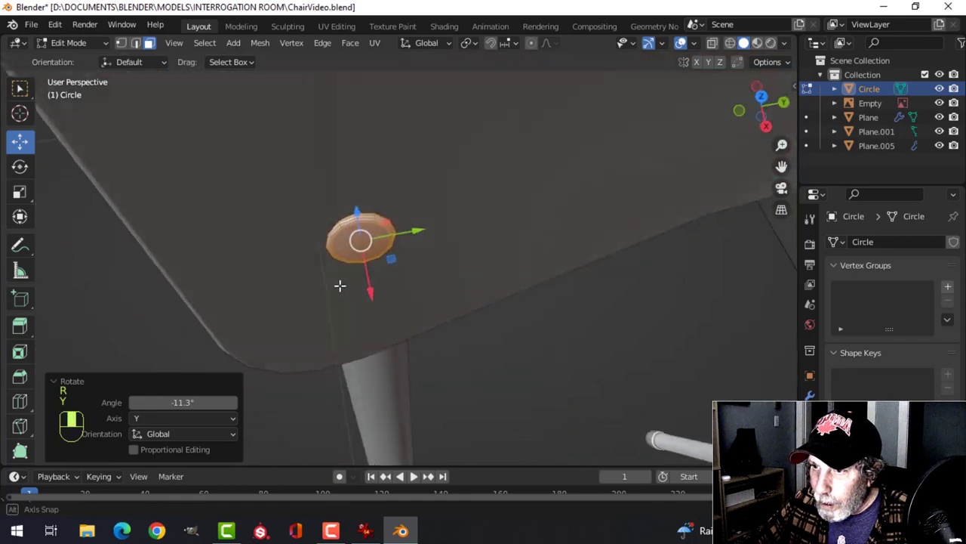
pyautogui.press('r')
pyautogui.press('z')
pyautogui.click(437, 248)
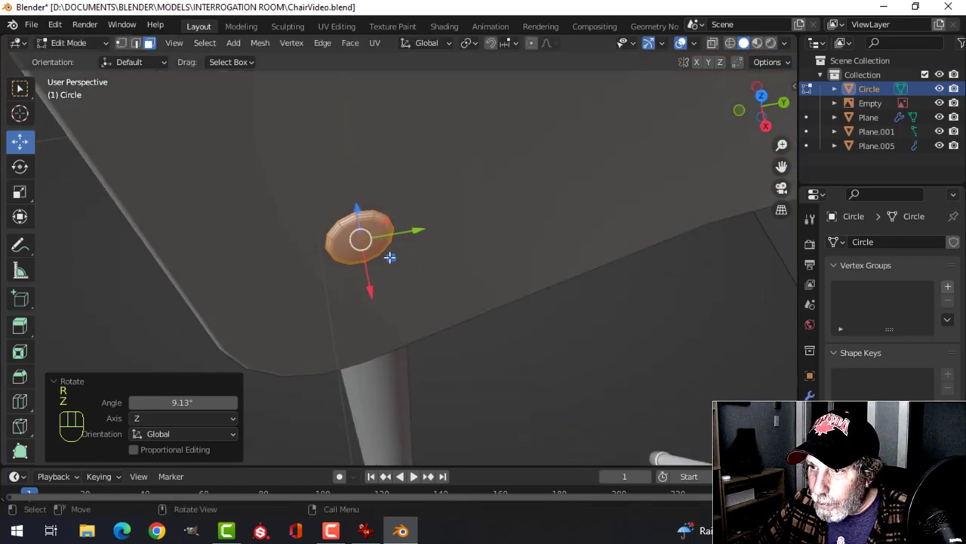
# Nudge the disc about -0.0036 m along X, rotate it about 4.5° more around global Z and leave Edit Mode.
pyautogui.moveTo(385, 256); pyautogui.dragTo(393, 291, button='middle')
pyautogui.moveTo(382, 299); pyautogui.dragTo(382, 292)
pyautogui.click(382, 292)
pyautogui.press('r')
pyautogui.press('z')
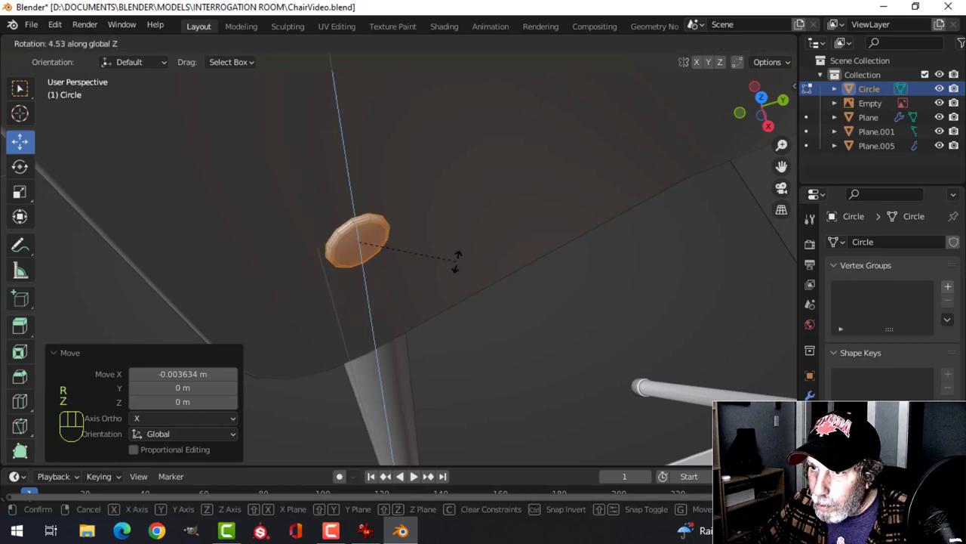
pyautogui.click(455, 263)
pyautogui.scroll(-4, 438, 264)
pyautogui.press('Tab')
pyautogui.moveTo(430, 262); pyautogui.dragTo(386, 202, button='middle')
pyautogui.scroll(-4, 400, 261)
pyautogui.hotkey('alt', 'a')
pyautogui.moveTo(408, 283); pyautogui.dragTo(377, 255, button='middle')
# In right view, duplicate the disc, move the copy about 0.582 m up along Z and return to solid shading.
pyautogui.press('KP_3')
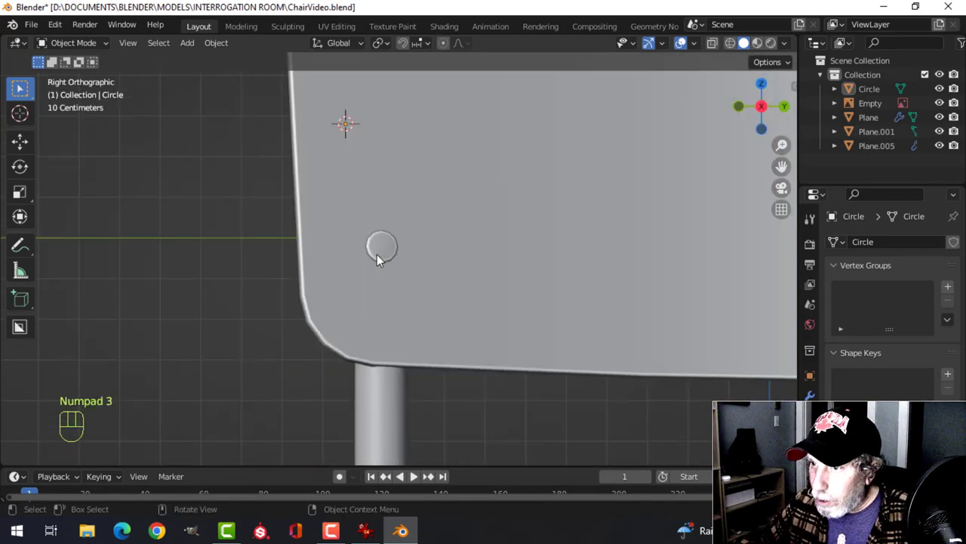
pyautogui.press('z')
pyautogui.click(334, 260)
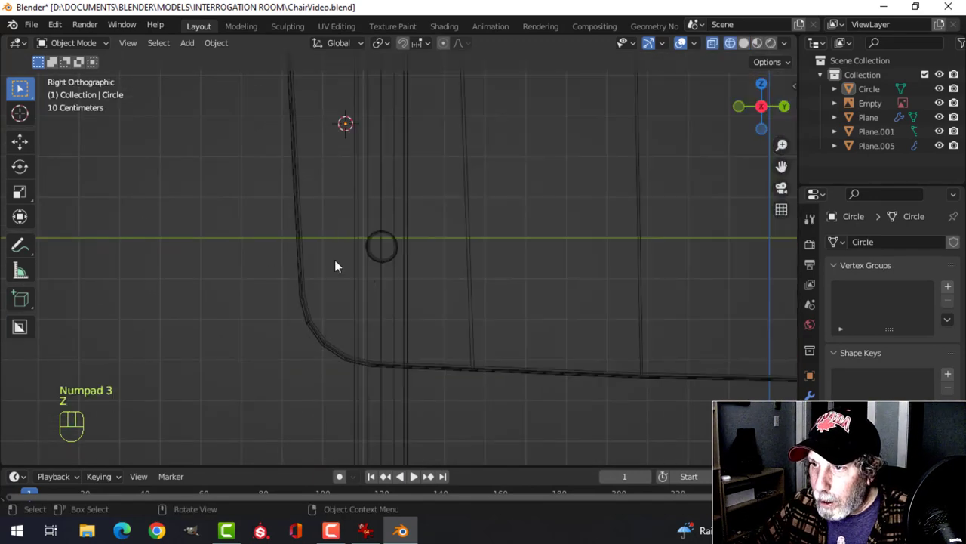
pyautogui.click(388, 251)
pyautogui.keyDown('shift'); pyautogui.moveTo(436, 215); pyautogui.dragTo(440, 324, button='middle'); pyautogui.keyUp('shift')
pyautogui.hotkey('shift', 'd')
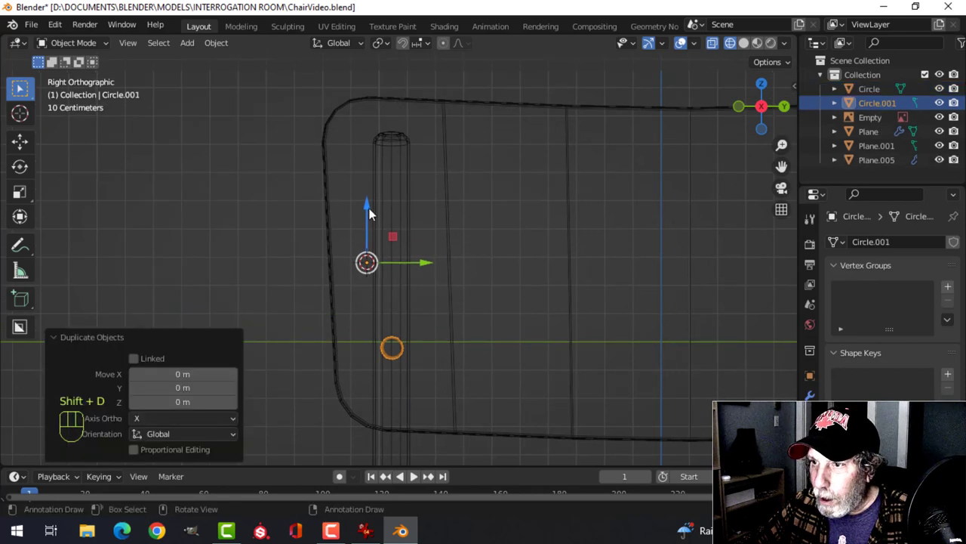
pyautogui.click(420, 449)
pyautogui.press('z')
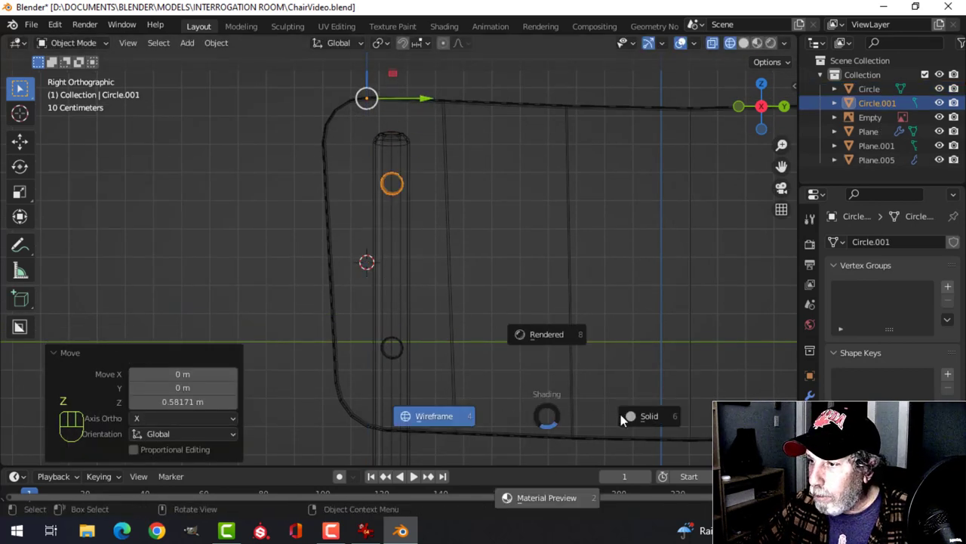
pyautogui.click(621, 416)
pyautogui.click(586, 392)
pyautogui.scroll(-1, 426, 305)
pyautogui.click(744, 45)
# Move the upper disc's mesh in Edit Mode along negative X to seat it against the backrest.
pyautogui.moveTo(340, 225)
pyautogui.mouseDown(button='middle')
pyautogui.moveTo(358, 252)
pyautogui.moveTo(451, 317)
pyautogui.moveTo(420, 329)
pyautogui.mouseUp(button='middle')
pyautogui.scroll(1, 446, 315)
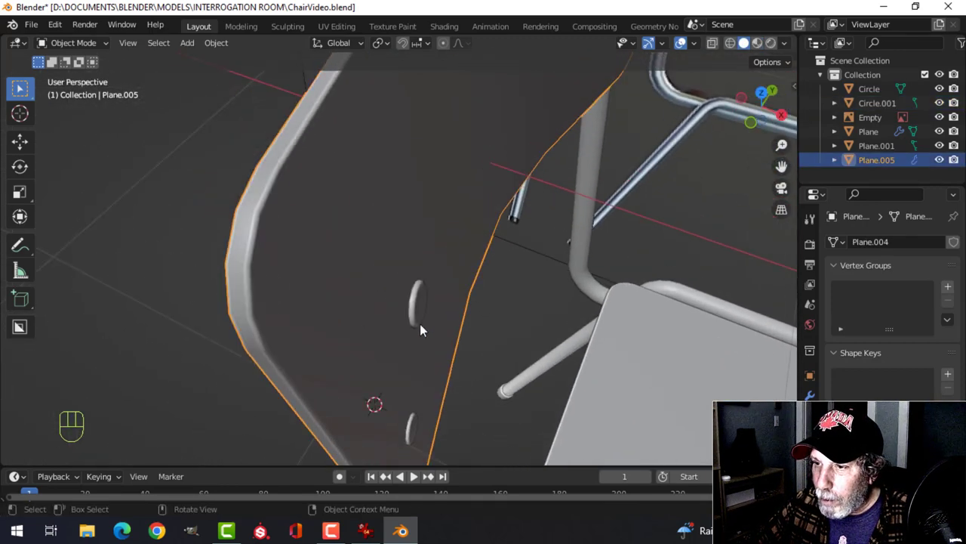
pyautogui.click(420, 326)
pyautogui.press('Tab')
pyautogui.press('a')
pyautogui.scroll(2, 492, 342)
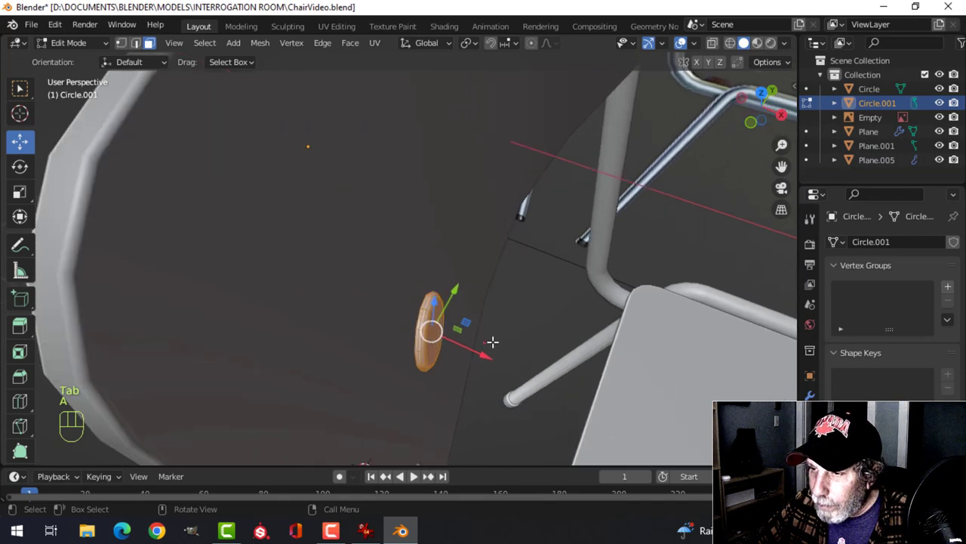
pyautogui.moveTo(490, 358); pyautogui.dragTo(380, 332)
pyautogui.hotkey('alt', 'a')
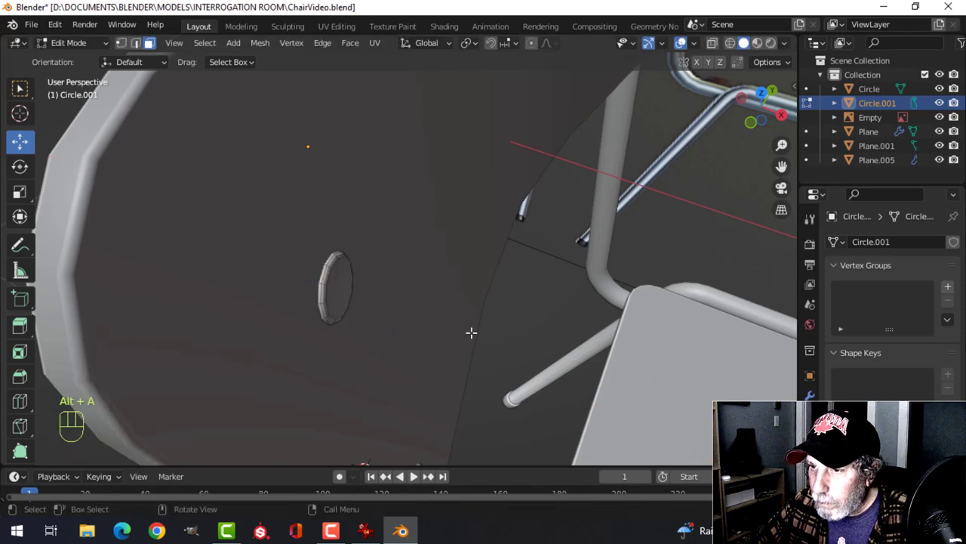
pyautogui.press('Tab')
pyautogui.scroll(-3, 471, 332)
pyautogui.hotkey('alt', 'a')
# Check both discs' alignment with the tube in right view, in wireframe and solid display.
pyautogui.moveTo(471, 332)
pyautogui.mouseDown(button='middle')
pyautogui.moveTo(407, 300)
pyautogui.moveTo(385, 304)
pyautogui.mouseUp(button='middle')
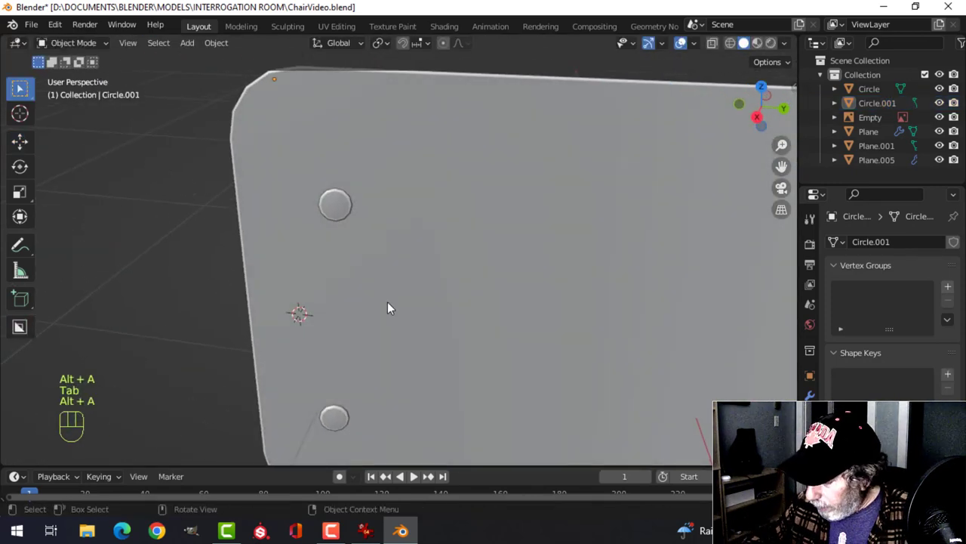
pyautogui.press('KP_3')
pyautogui.press('z')
pyautogui.click(292, 302)
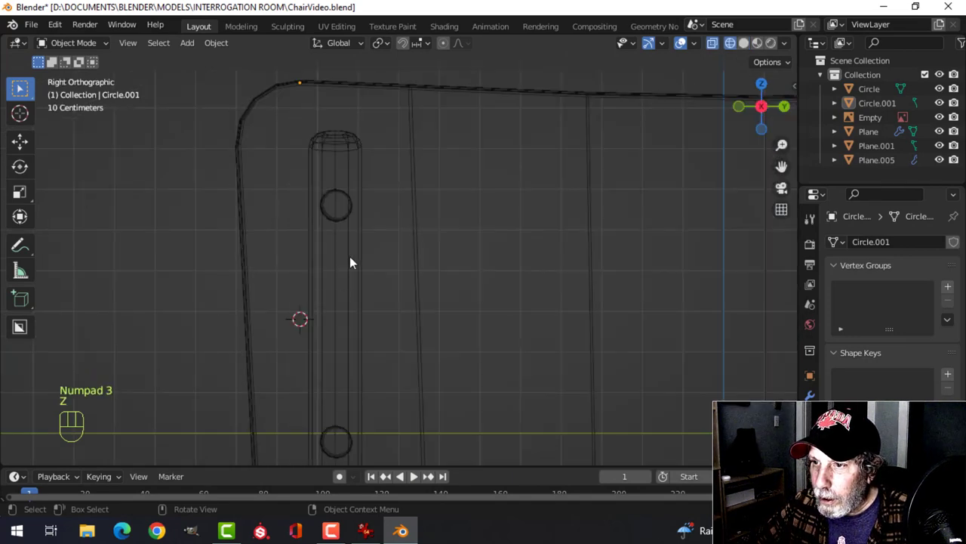
pyautogui.press('z')
pyautogui.click(475, 313)
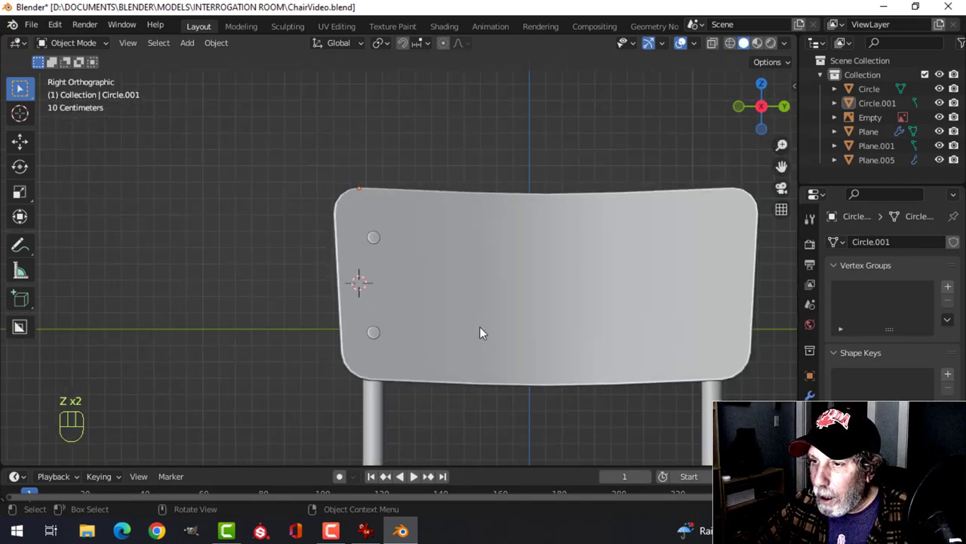
# Save the file and snap the 3D cursor to the centre of the backrest's full mesh selection.
pyautogui.click(483, 303)
pyautogui.hotkey('ctrl', 's')
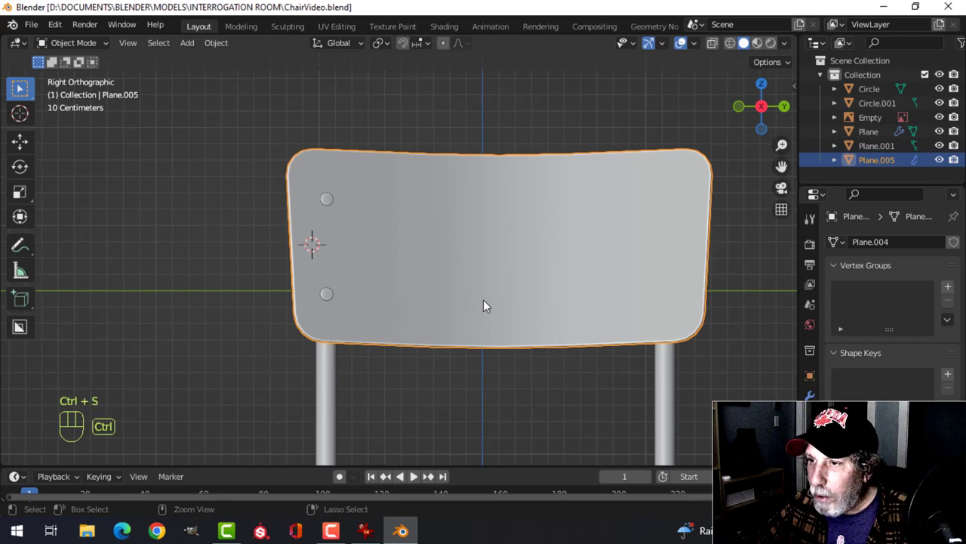
pyautogui.press('Tab')
pyautogui.press('a')
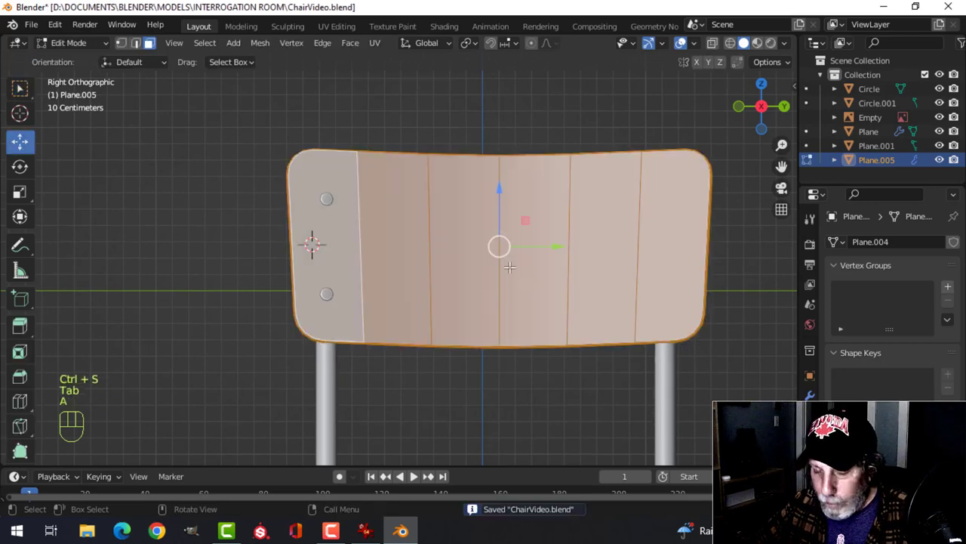
pyautogui.hotkey('shift', 's')
pyautogui.click(498, 347)
pyautogui.press('Tab')
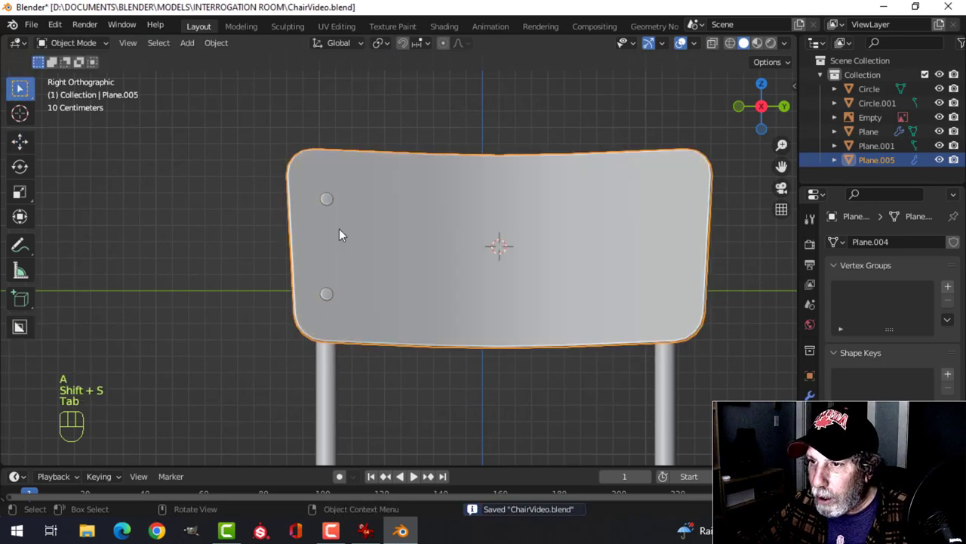
# Join the two backrest discs into one object and set its origin to the 3D cursor.
pyautogui.click(327, 200)
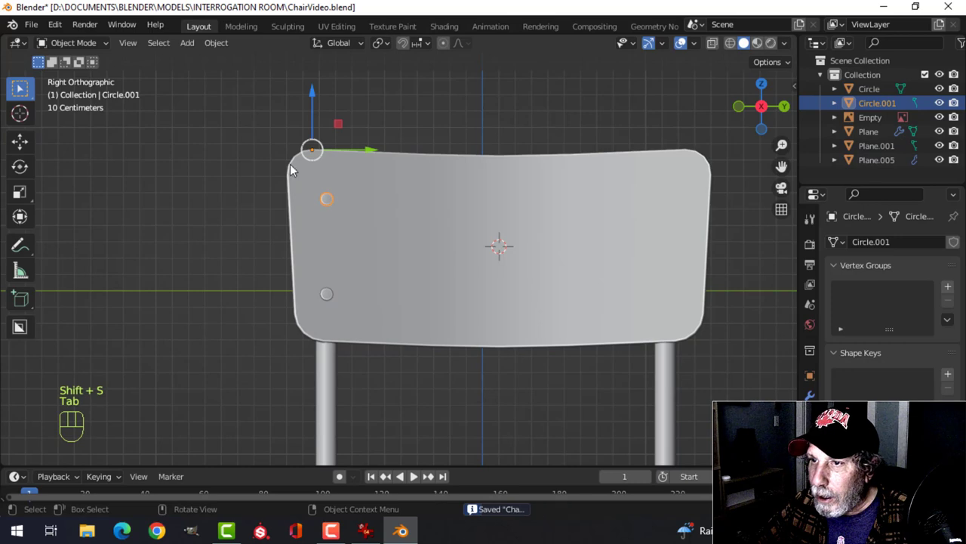
pyautogui.keyDown('shift'); pyautogui.click(327, 296); pyautogui.keyUp('shift')
pyautogui.hotkey('ctrl', 'j')
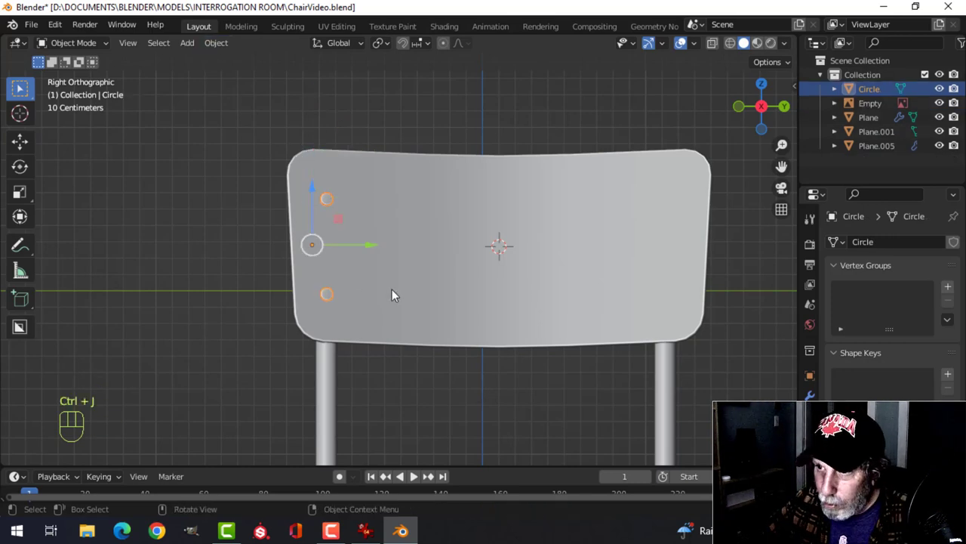
pyautogui.click(216, 42)
pyautogui.moveTo(249, 73)
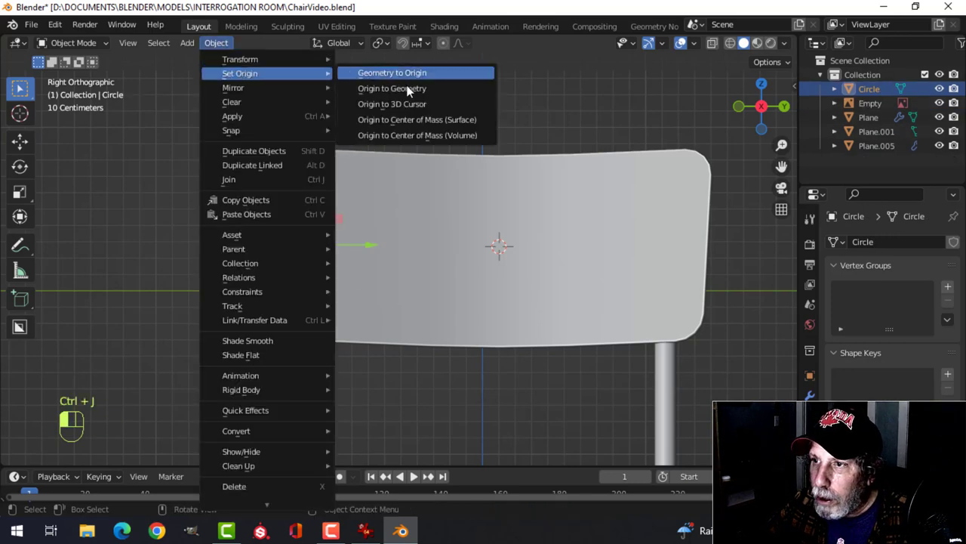
pyautogui.click(423, 106)
# Add a Mirror modifier to the joined discs, mirroring on the Y axis only.
pyautogui.click(810, 395)
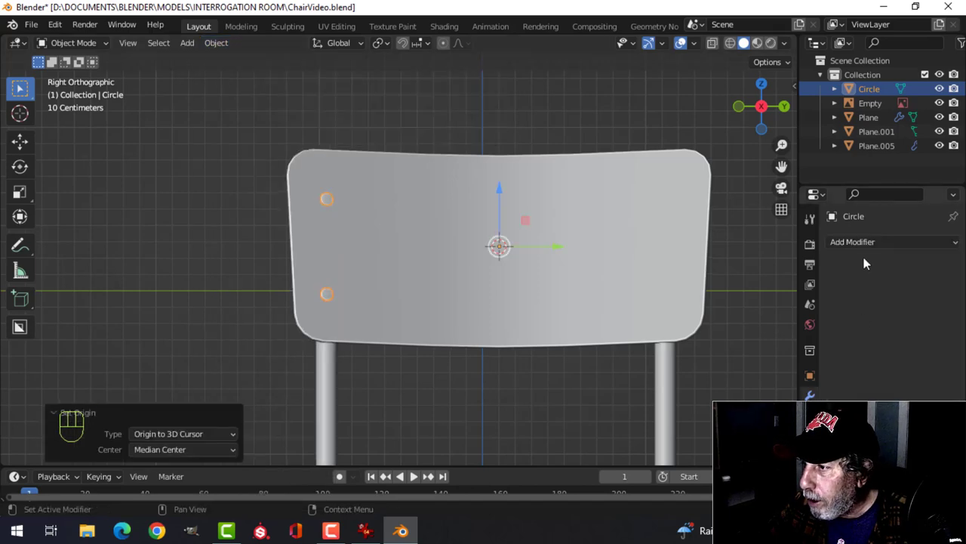
pyautogui.click(830, 242)
pyautogui.click(690, 408)
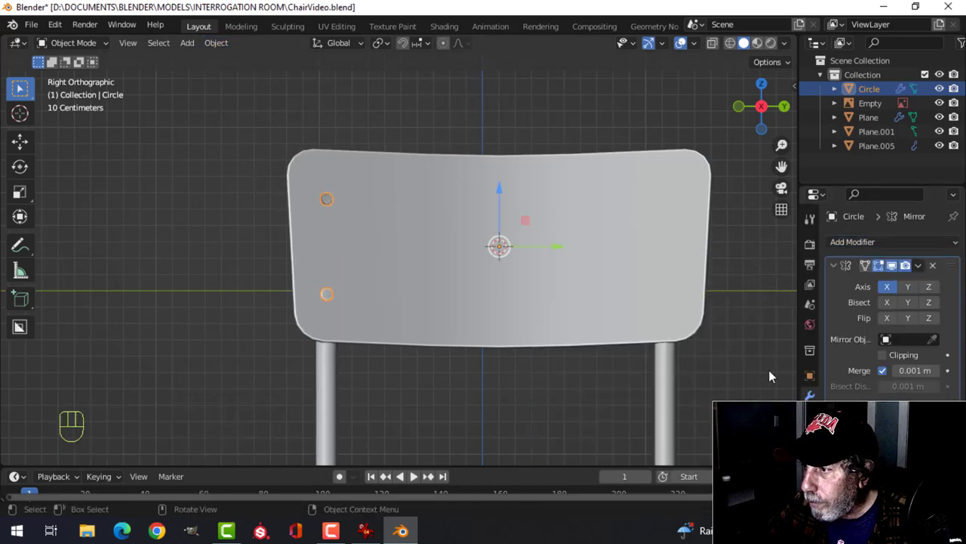
pyautogui.click(907, 286)
pyautogui.click(888, 287)
pyautogui.moveTo(519, 246)
pyautogui.mouseDown(button='middle')
pyautogui.moveTo(571, 264)
pyautogui.moveTo(589, 248)
pyautogui.moveTo(548, 252)
pyautogui.moveTo(516, 271)
pyautogui.mouseUp(button='middle')
pyautogui.hotkey('alt', 'a')
# Check the mirrored discs against the tubes in right-view wireframe, and apply the Mirror modifier.
pyautogui.press('KP_3')
pyautogui.scroll(-4, 578, 250)
pyautogui.press('z')
pyautogui.click(483, 248)
pyautogui.scroll(2, 604, 251)
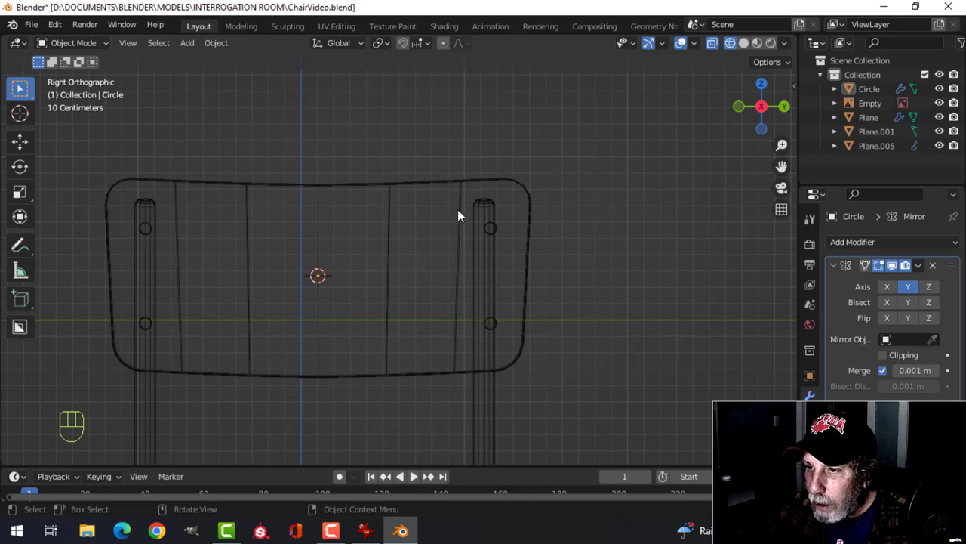
pyautogui.click(491, 238)
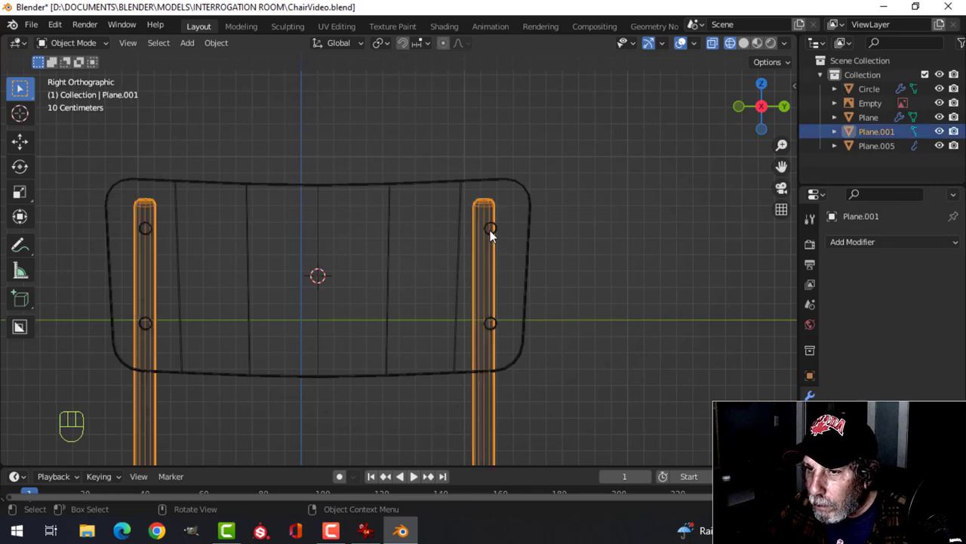
pyautogui.click(490, 230)
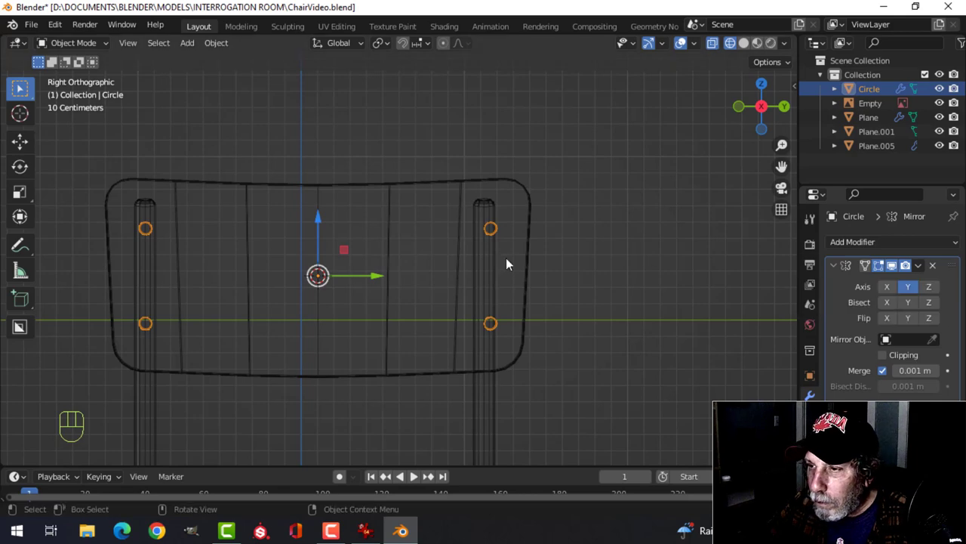
pyautogui.click(918, 265)
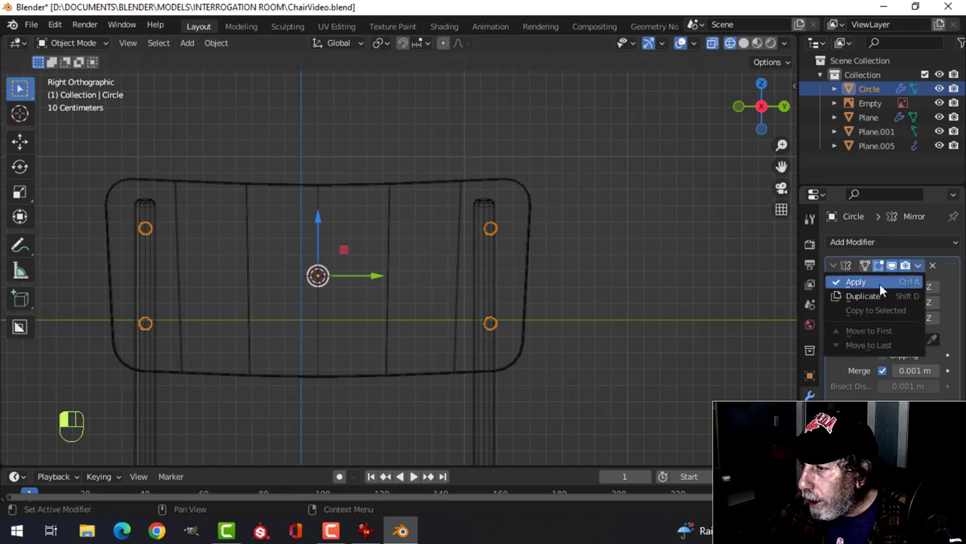
pyautogui.click(815, 282)
# In Edit Mode, select both whole discs on the positive Y side and move them about -0.033 m along Y to centre them on the tube.
pyautogui.press('Tab')
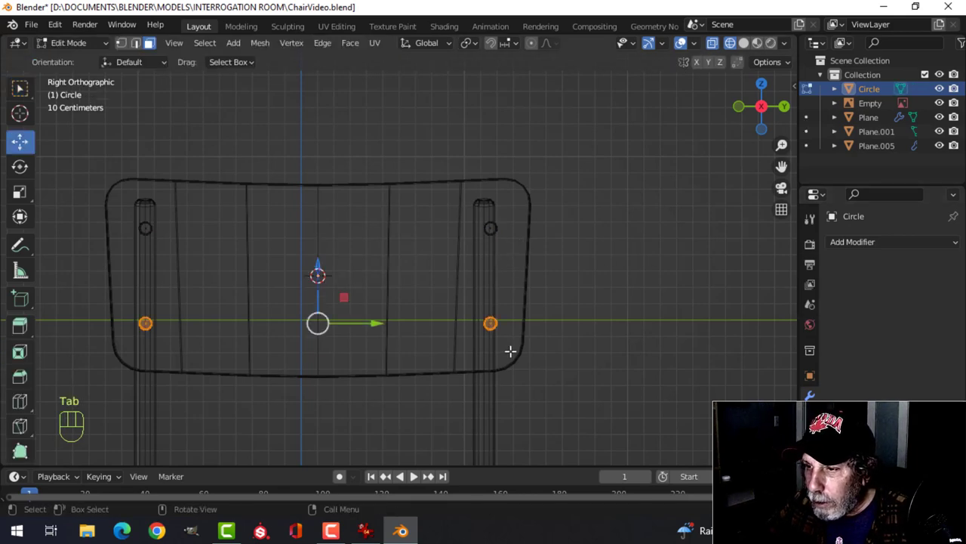
pyautogui.hotkey('alt', 'a')
pyautogui.hotkey('ctrl', 'l')
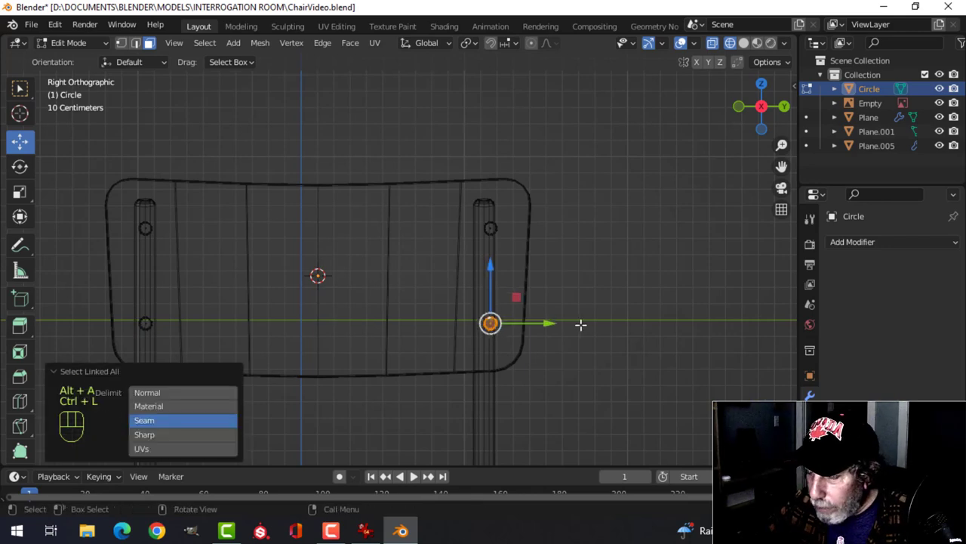
pyautogui.scroll(3, 580, 325)
pyautogui.keyDown('shift'); pyautogui.click(559, 205); pyautogui.keyUp('shift')
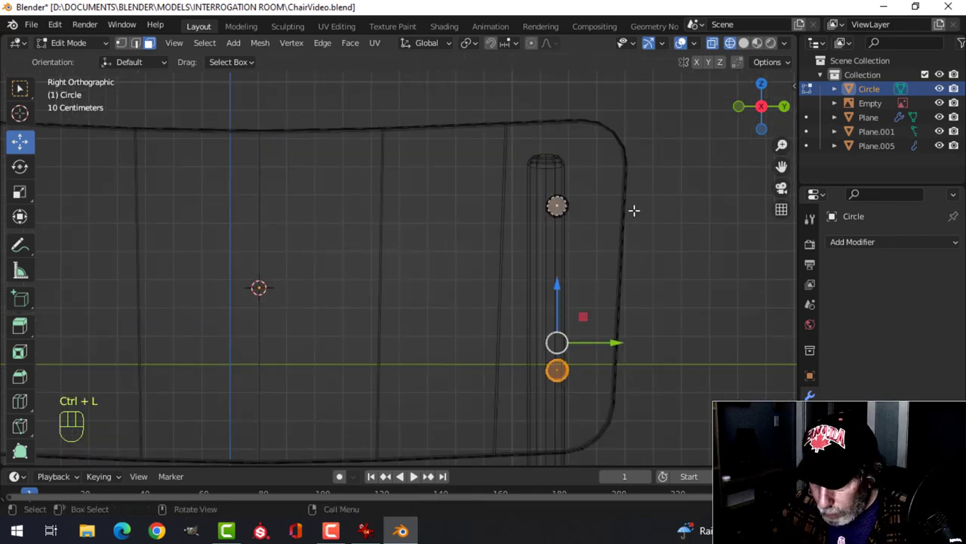
pyautogui.hotkey('ctrl', 'l')
pyautogui.moveTo(619, 283); pyautogui.dragTo(602, 287)
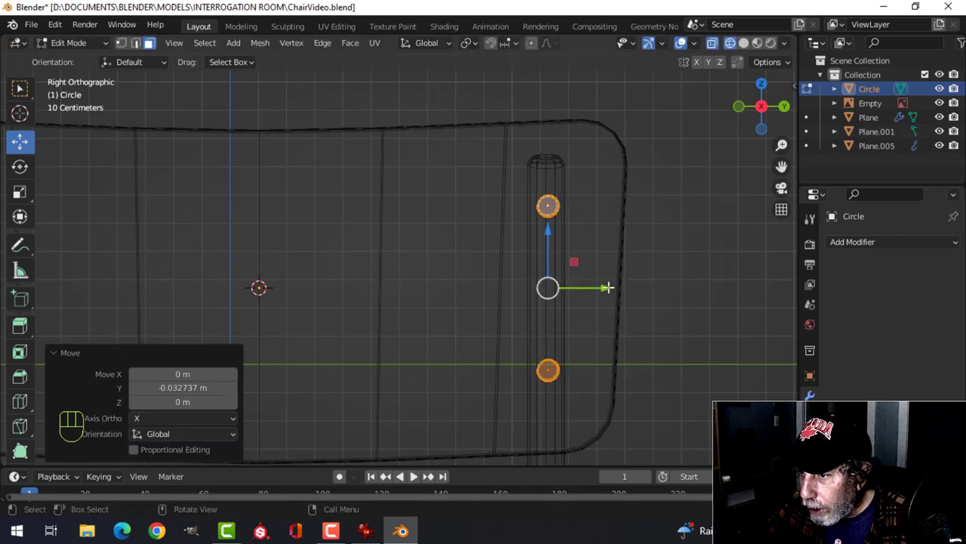
# Return to solid shading, leave Edit Mode and inspect how all the discs sit on the backrest.
pyautogui.press('z')
pyautogui.click(738, 287)
pyautogui.moveTo(233, 325)
pyautogui.mouseDown(button='middle')
pyautogui.moveTo(612, 401)
pyautogui.moveTo(498, 319)
pyautogui.mouseUp(button='middle')
pyautogui.scroll(2, 498, 319)
pyautogui.keyDown('shift'); pyautogui.moveTo(435, 318); pyautogui.dragTo(435, 392, button='middle'); pyautogui.keyUp('shift')
pyautogui.scroll(2, 434, 367)
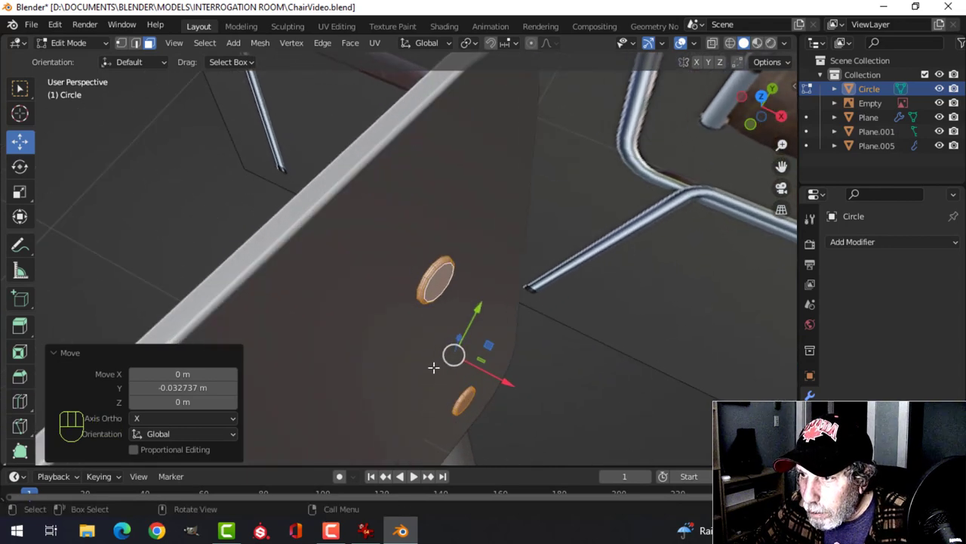
pyautogui.scroll(-2, 435, 367)
pyautogui.hotkey('alt', 'a')
pyautogui.press('Tab')
pyautogui.scroll(-3, 474, 361)
pyautogui.hotkey('alt', 'a')
pyautogui.scroll(-4, 486, 366)
pyautogui.moveTo(486, 372); pyautogui.dragTo(415, 257, button='middle')
pyautogui.click(412, 246)
pyautogui.scroll(-3, 336, 320)
pyautogui.hotkey('alt', 'a')
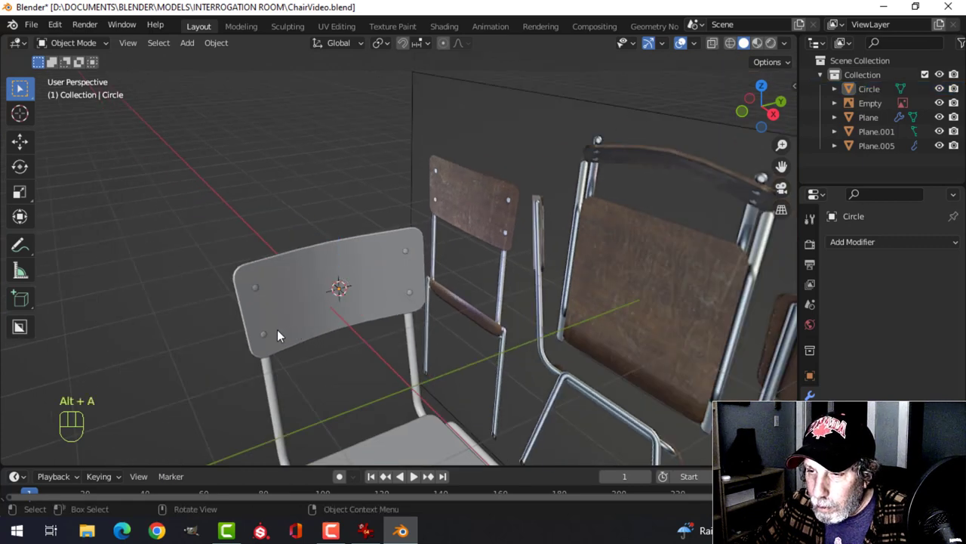
# Join the disc fasteners to the chair's tubular frame and clear the selection.
pyautogui.scroll(2, 277, 329)
pyautogui.keyDown('shift'); pyautogui.moveTo(278, 329); pyautogui.dragTo(425, 284, button='middle'); pyautogui.keyUp('shift')
pyautogui.scroll(3, 425, 279)
pyautogui.click(257, 256)
pyautogui.scroll(-4, 309, 278)
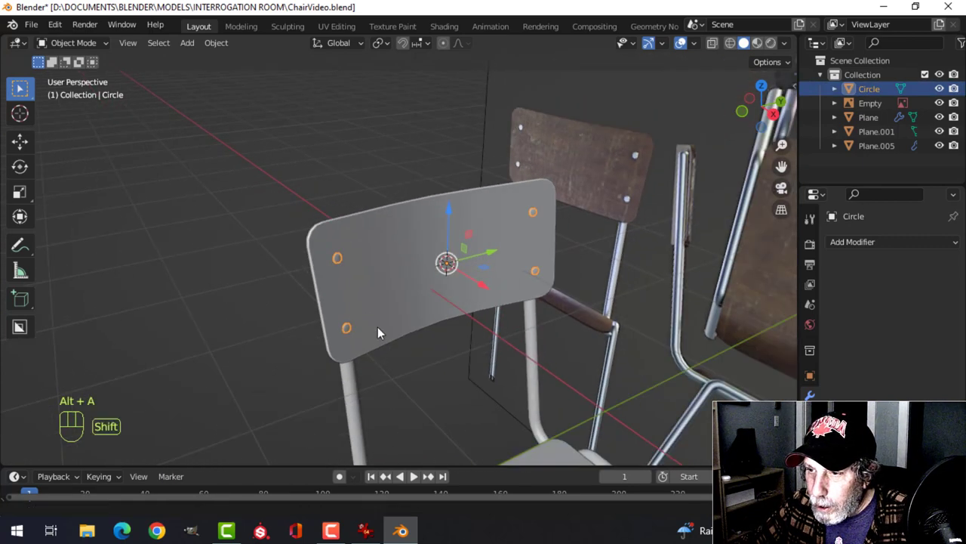
pyautogui.keyDown('shift'); pyautogui.moveTo(378, 345); pyautogui.dragTo(359, 252, button='middle'); pyautogui.keyUp('shift')
pyautogui.keyDown('shift'); pyautogui.click(330, 302); pyautogui.keyUp('shift')
pyautogui.hotkey('ctrl', 'j')
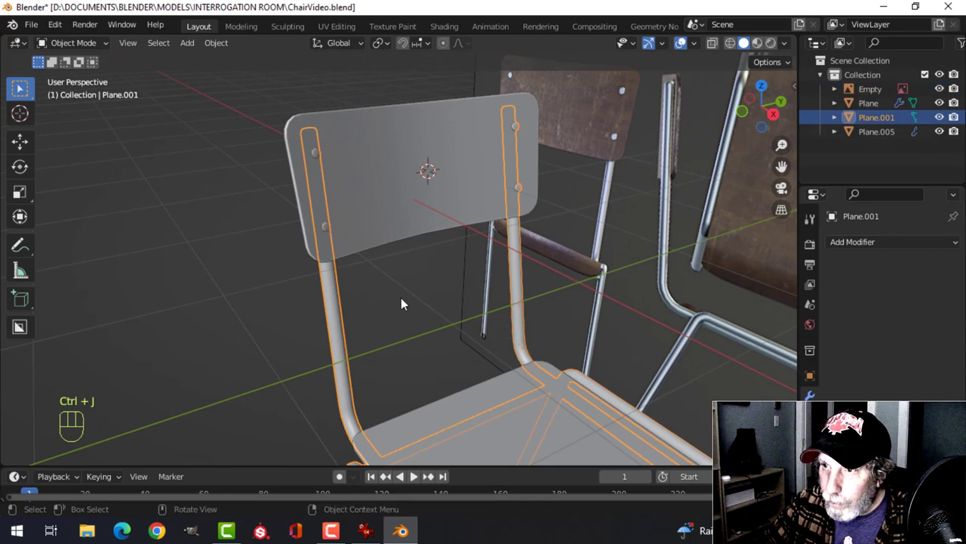
pyautogui.hotkey('alt', 'a')
pyautogui.scroll(-2, 453, 207)
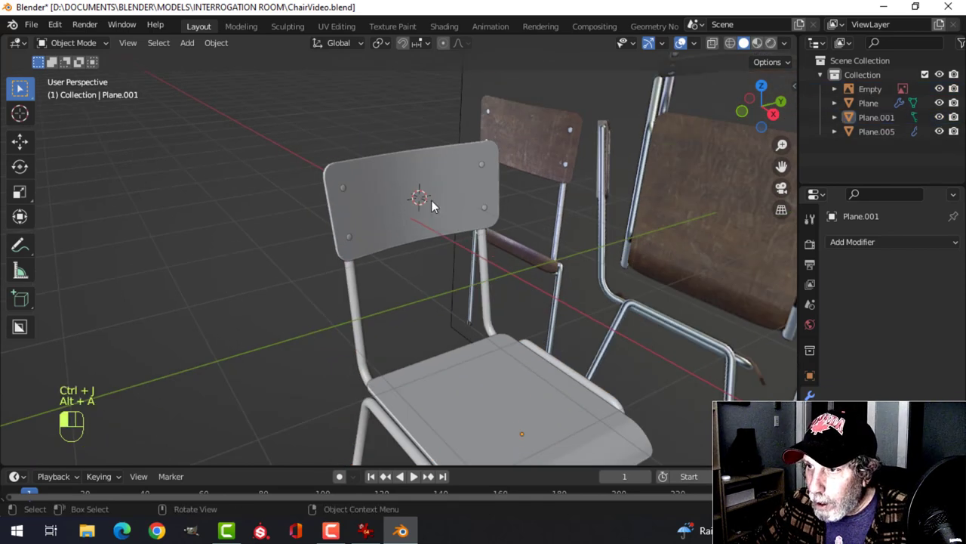
# Join the seat and the backrest into one object, with the backrest active, and save the file.
pyautogui.click(431, 200)
pyautogui.scroll(-2, 539, 359)
pyautogui.keyDown('shift'); pyautogui.moveTo(519, 312); pyautogui.dragTo(501, 255, button='middle'); pyautogui.keyUp('shift')
pyautogui.click(454, 297)
pyautogui.moveTo(455, 298); pyautogui.dragTo(497, 310, button='middle')
pyautogui.keyDown('shift'); pyautogui.click(360, 179); pyautogui.keyUp('shift')
pyautogui.scroll(1, 456, 251)
pyautogui.keyDown('shift'); pyautogui.moveTo(456, 250); pyautogui.dragTo(482, 280, button='middle'); pyautogui.keyUp('shift')
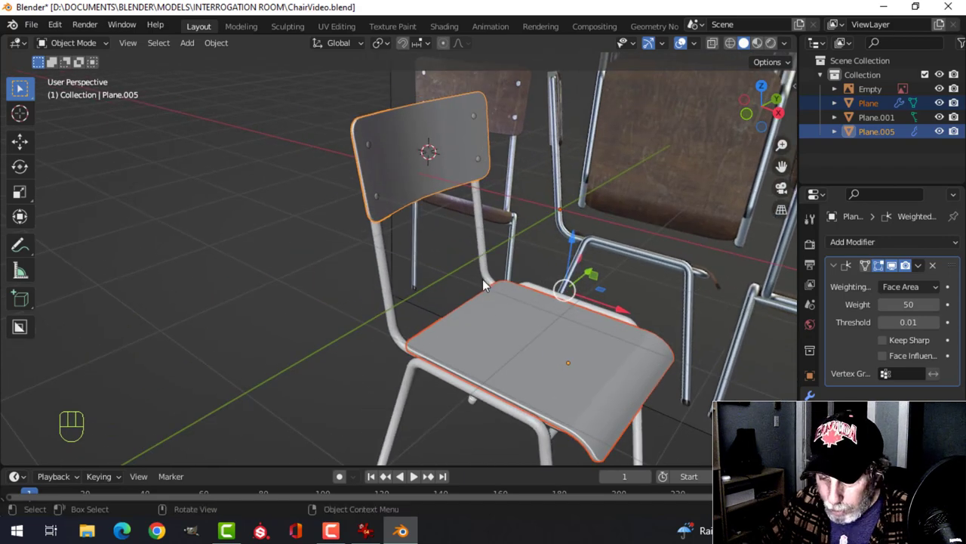
pyautogui.hotkey('ctrl', 'j')
pyautogui.scroll(-4, 483, 279)
pyautogui.hotkey('alt', 'a')
pyautogui.scroll(2, 475, 286)
pyautogui.keyDown('shift'); pyautogui.moveTo(483, 294); pyautogui.dragTo(480, 233, button='middle'); pyautogui.keyUp('shift')
pyautogui.scroll(1, 475, 287)
pyautogui.hotkey('ctrl', 's')
# Delete the chair reference image from the scene.
pyautogui.scroll(-5, 460, 254)
pyautogui.scroll(5, 448, 306)
pyautogui.scroll(1, 507, 275)
pyautogui.click(576, 191)
pyautogui.press('x')
pyautogui.click(532, 192)
pyautogui.scroll(-4, 559, 245)
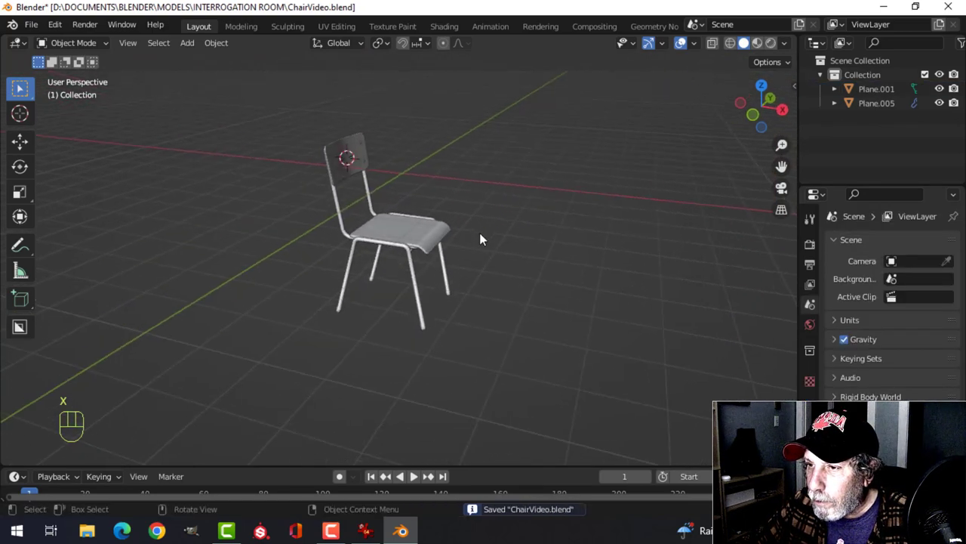
# In front view, move the whole chair about 0.6 m along X and 4.5 m up so its feet rest on the ground line.
pyautogui.press('KP_1')
pyautogui.press('a')
pyautogui.scroll(-1, 464, 245)
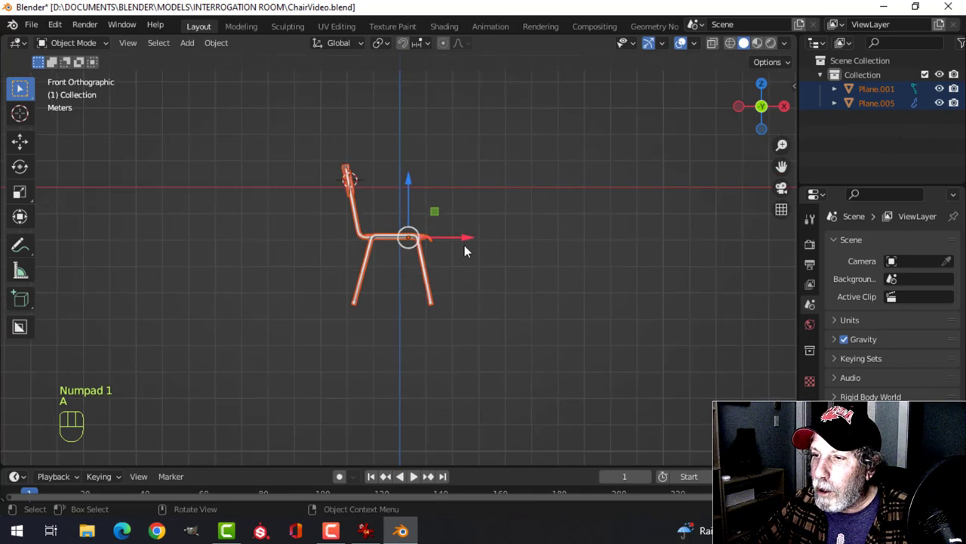
pyautogui.press('g')
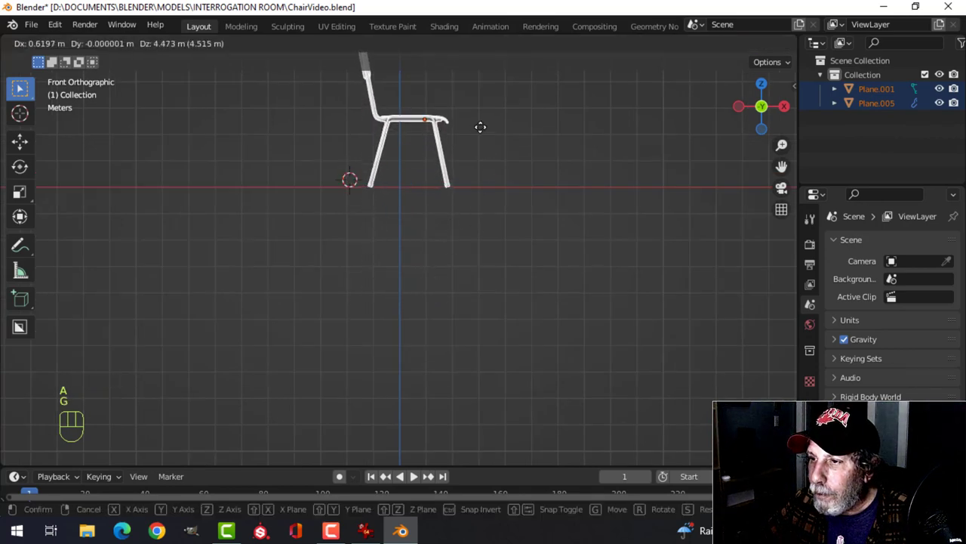
pyautogui.click(479, 129)
# Reset the 3D cursor to the world origin and save the file.
pyautogui.scroll(2, 481, 154)
pyautogui.hotkey('shift', 'c')
pyautogui.scroll(4, 496, 190)
pyautogui.moveTo(454, 501); pyautogui.dragTo(412, 294, button='middle')
pyautogui.hotkey('alt', 'a')
pyautogui.hotkey('ctrl', 's')
# Give the chair's tubular frame a new material named ChairMetal.
pyautogui.scroll(2, 375, 343)
pyautogui.scroll(2, 410, 337)
pyautogui.scroll(-2, 410, 336)
pyautogui.scroll(-1, 412, 293)
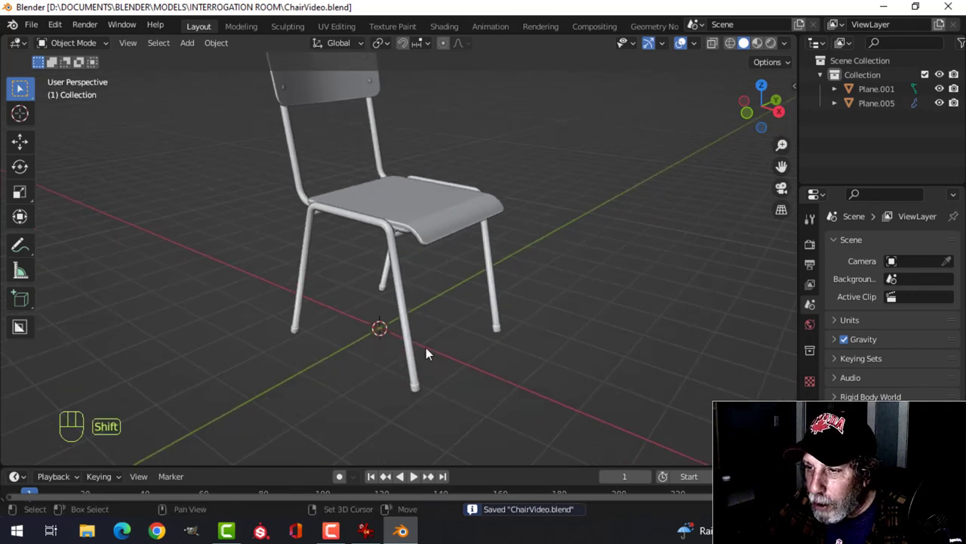
pyautogui.keyDown('shift'); pyautogui.moveTo(425, 358); pyautogui.dragTo(422, 351, button='middle'); pyautogui.keyUp('shift')
pyautogui.moveTo(423, 352); pyautogui.dragTo(419, 344, button='middle')
pyautogui.click(409, 297)
pyautogui.keyDown('shift'); pyautogui.moveTo(585, 364); pyautogui.dragTo(559, 378, button='middle'); pyautogui.keyUp('shift')
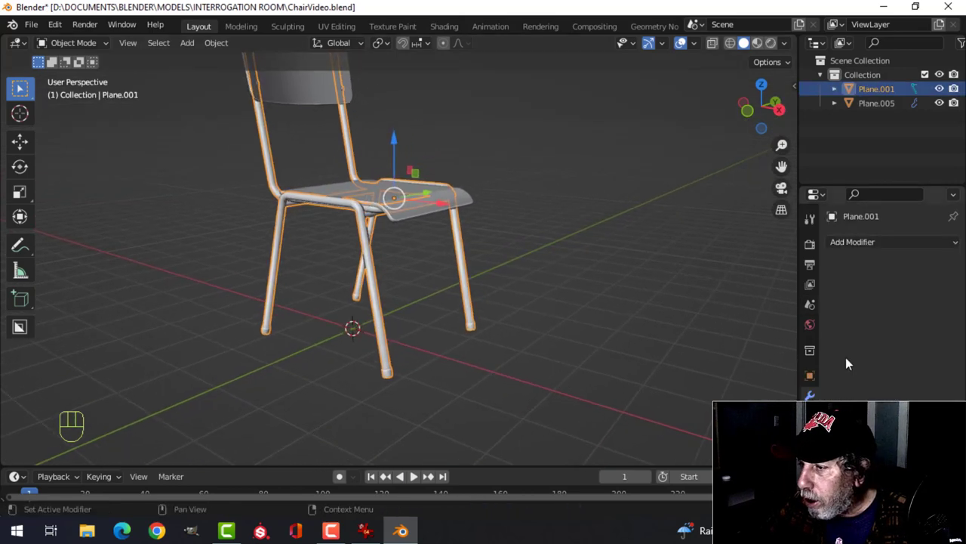
pyautogui.click(810, 496)
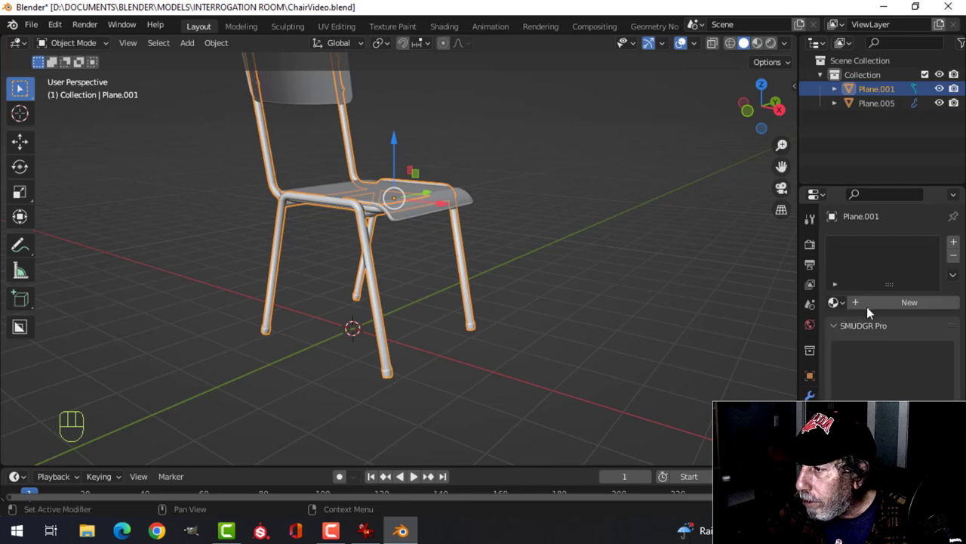
pyautogui.click(874, 304)
pyautogui.doubleClick(887, 246)
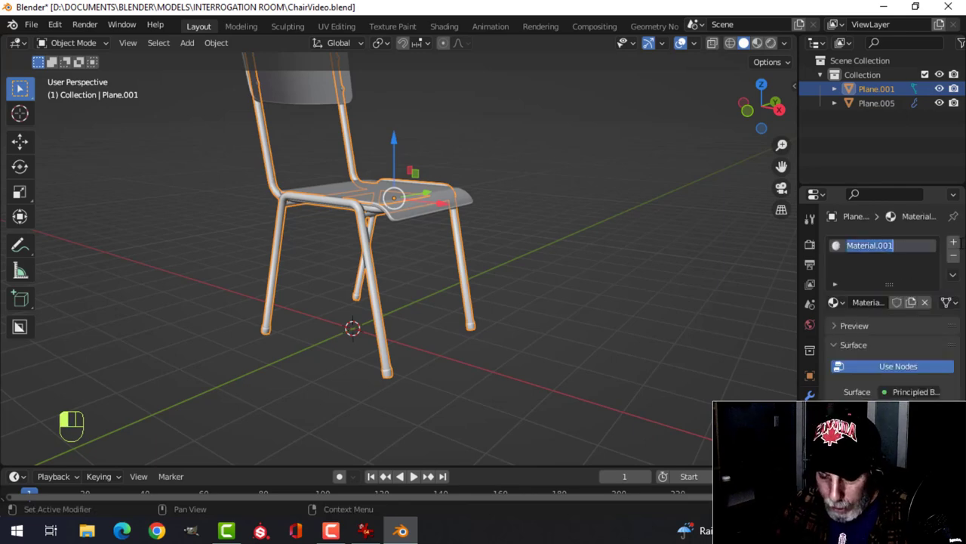
pyautogui.write('ChairMwetal')
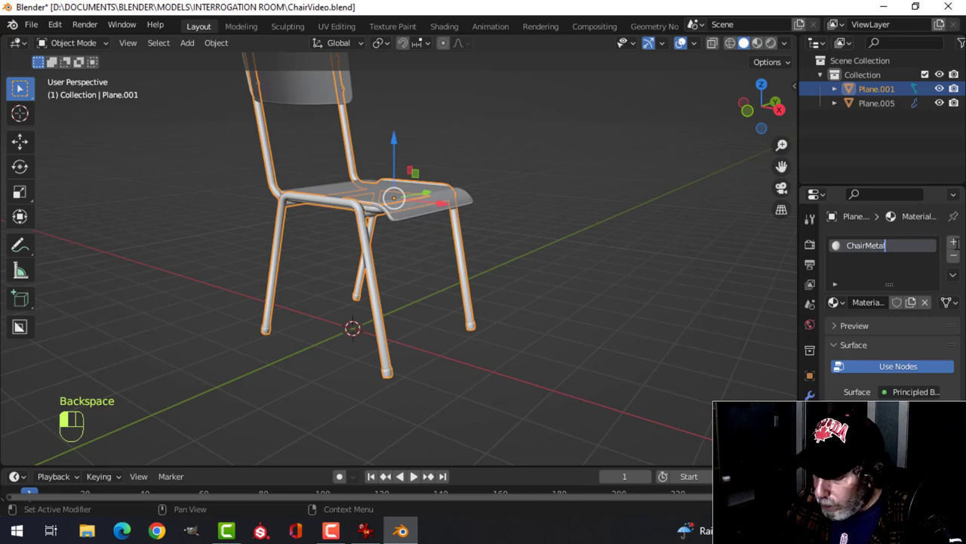
# Tint the ChairMetal base colour to a pale bluish grey with hue 0.648, and save the file.
pyautogui.click(915, 455)
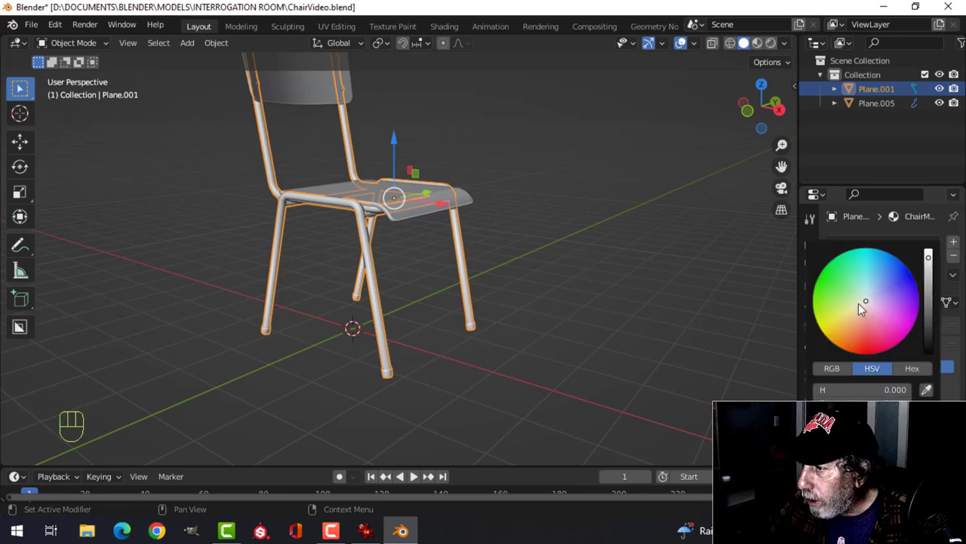
pyautogui.moveTo(865, 301); pyautogui.dragTo(868, 300)
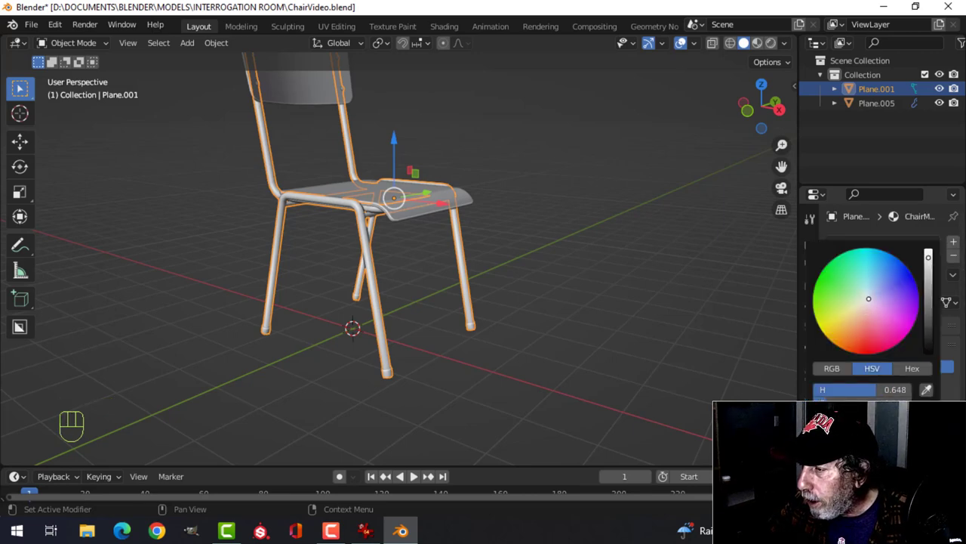
pyautogui.scroll(-3, 891, 302)
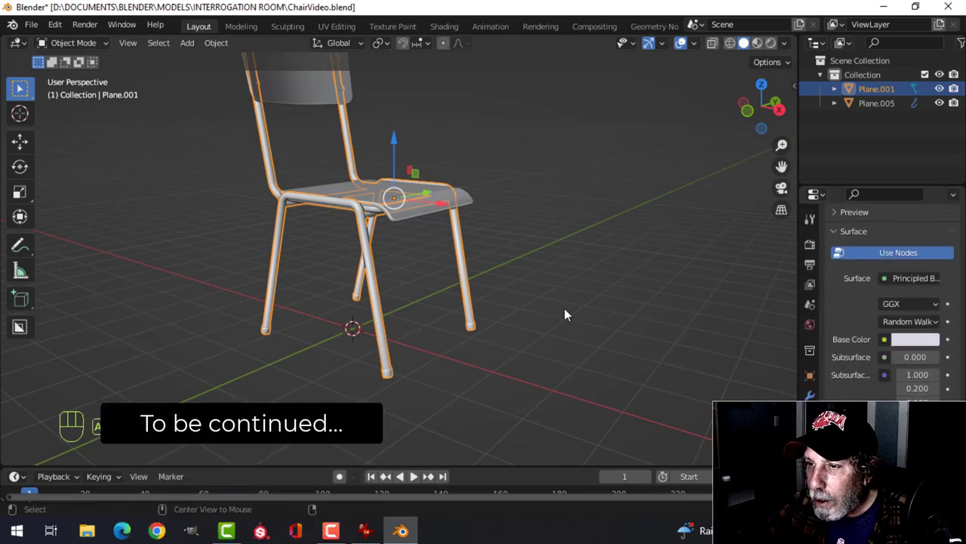
pyautogui.hotkey('alt', 'a')
pyautogui.hotkey('ctrl', 's')
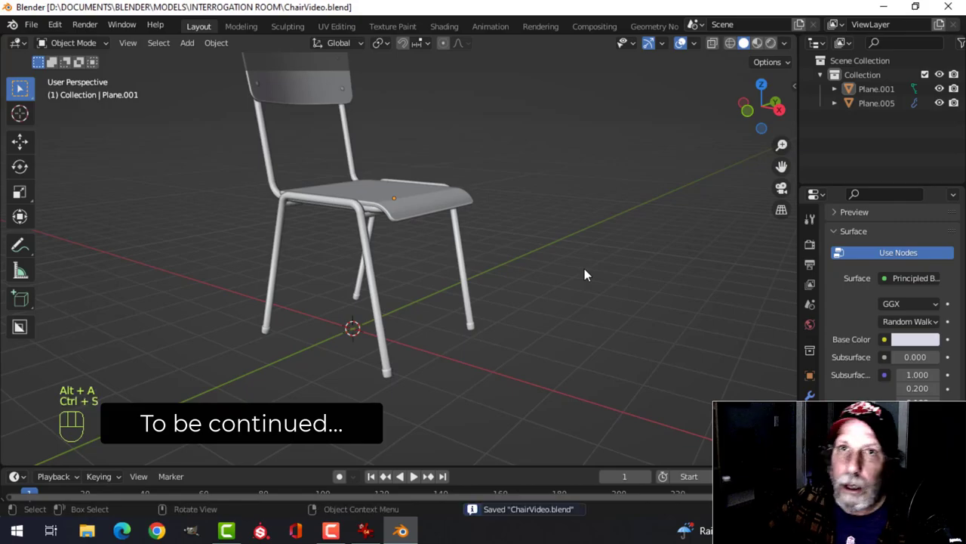